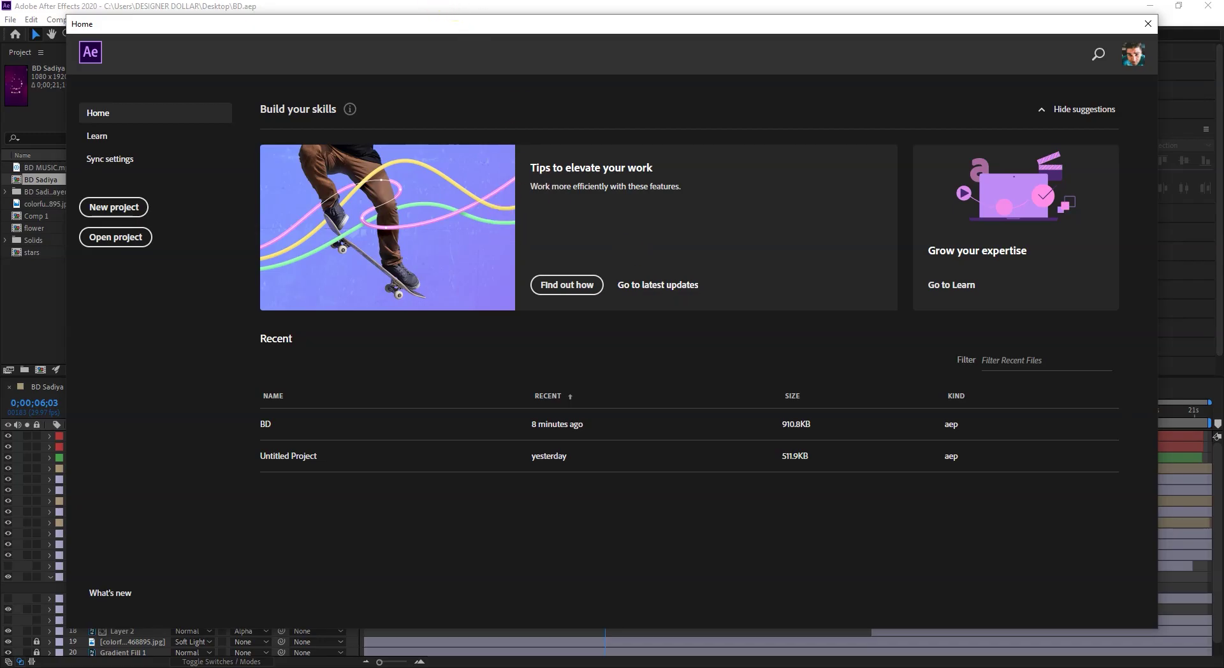
- Switch to Photoshop and try spreading the stacked portrait photos across the canvas
left_click(413, 1)
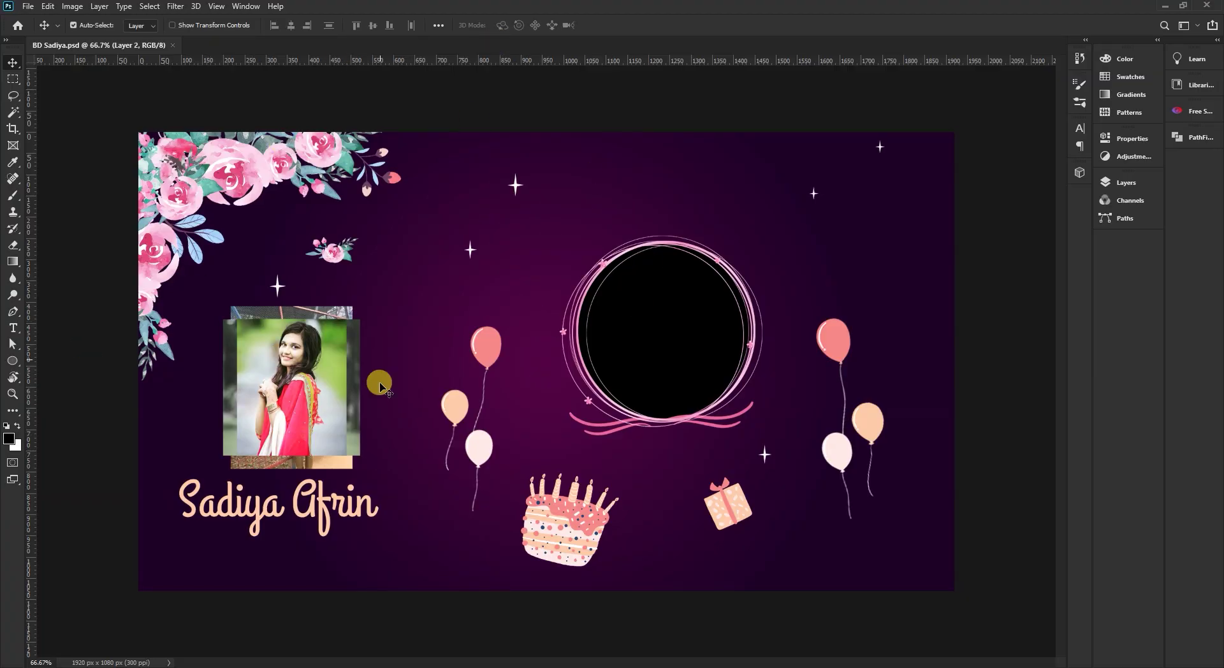
left_click_drag(281, 386, 484, 310)
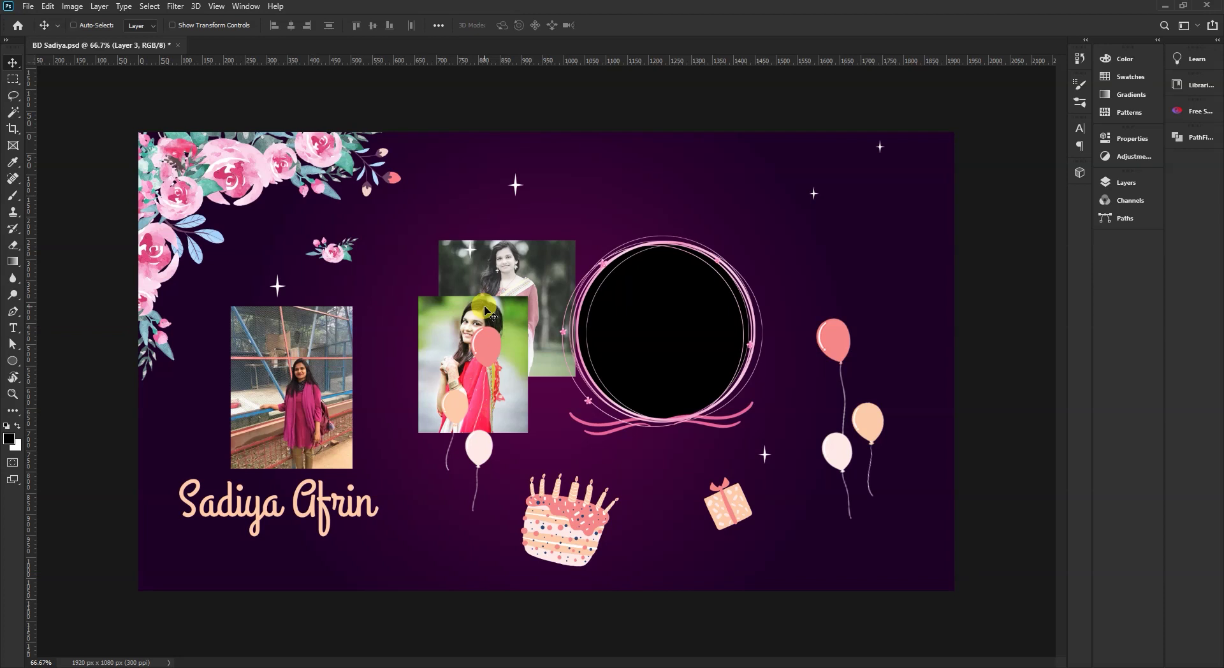
key("ctrl+z")
key("ctrl+z")
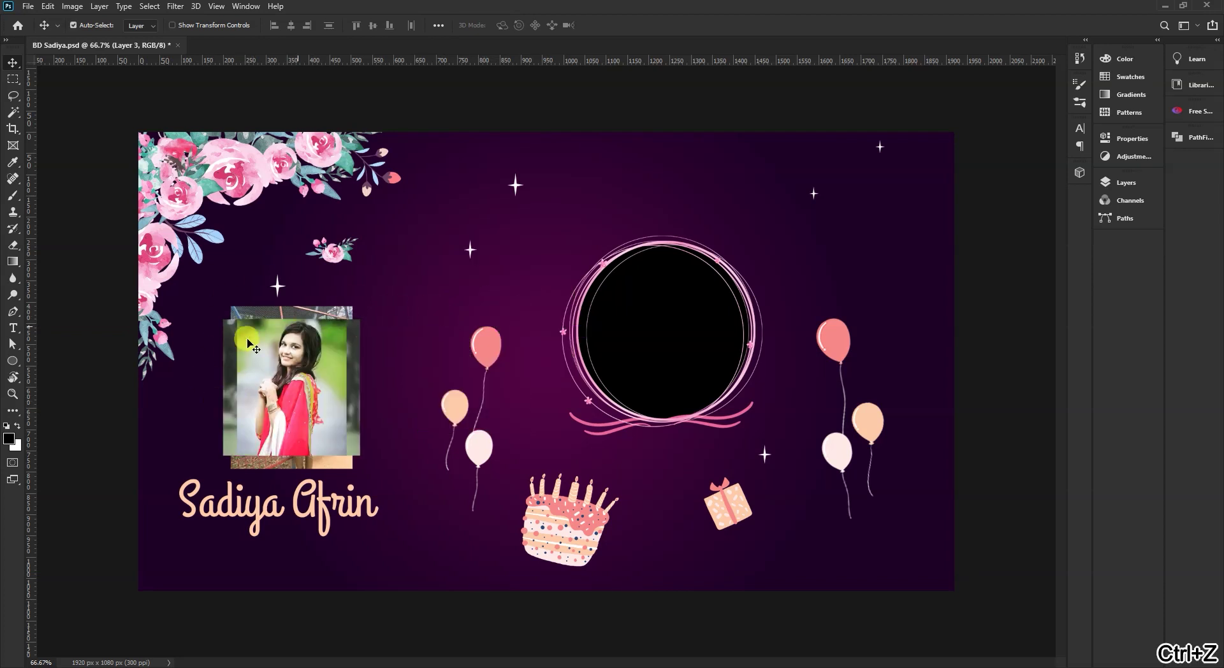
left_click_drag(304, 360, 475, 323)
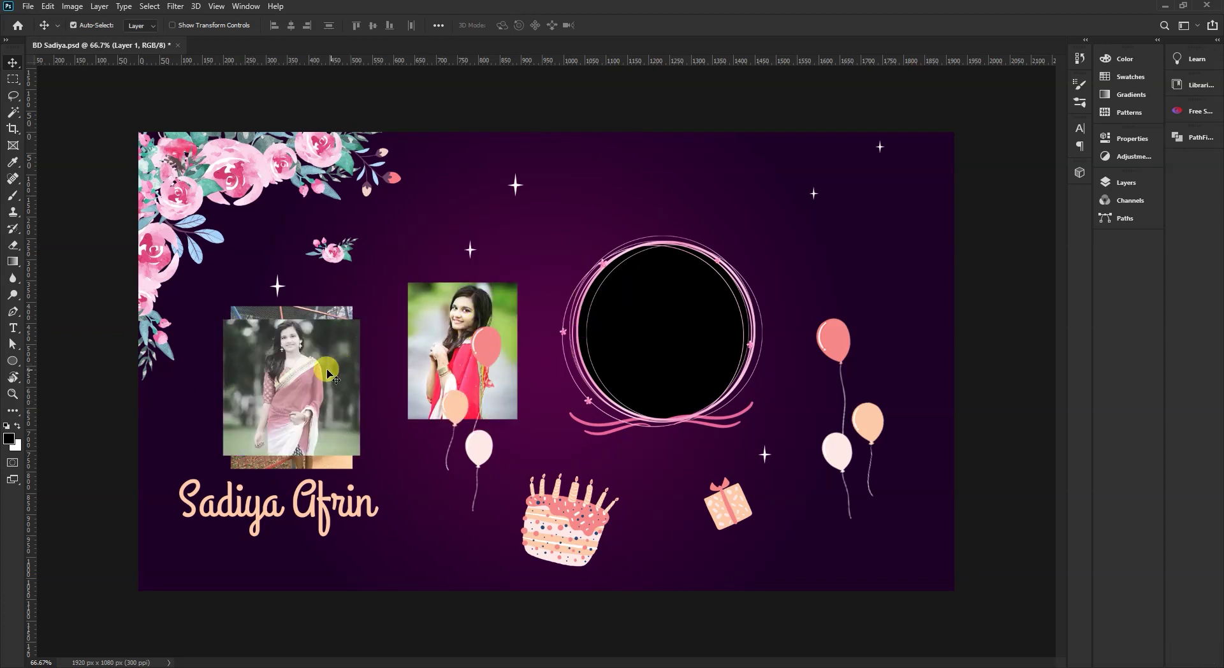
left_click_drag(327, 369, 425, 300)
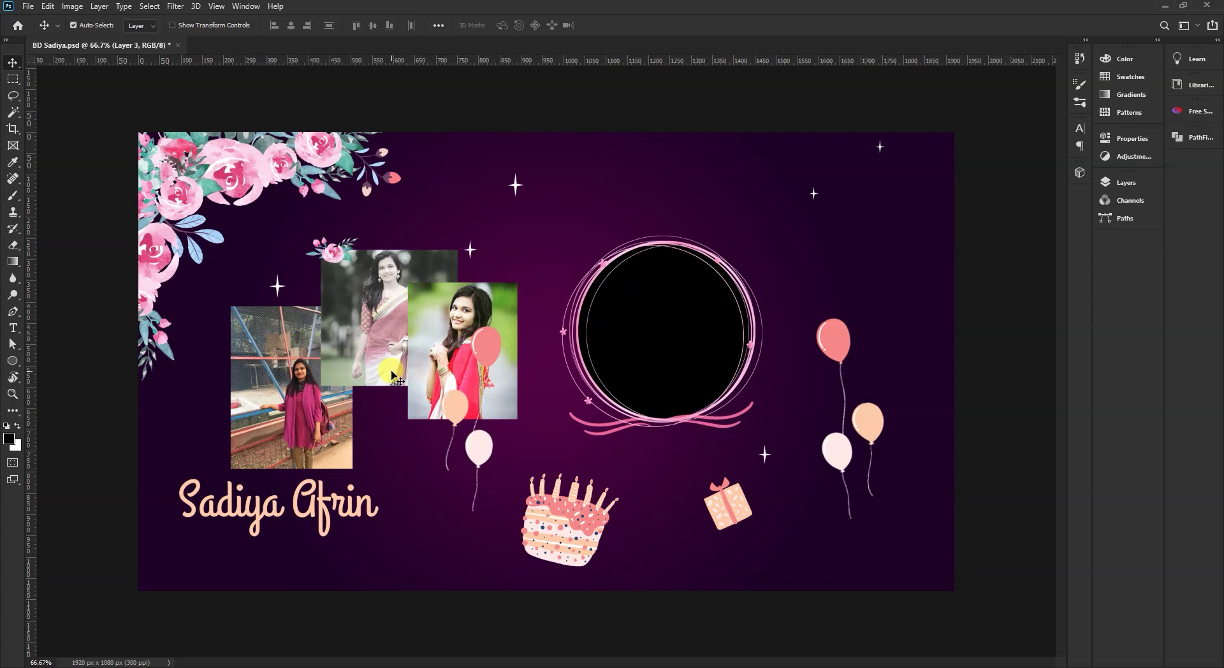
key("ctrl+z")
key("ctrl+z")
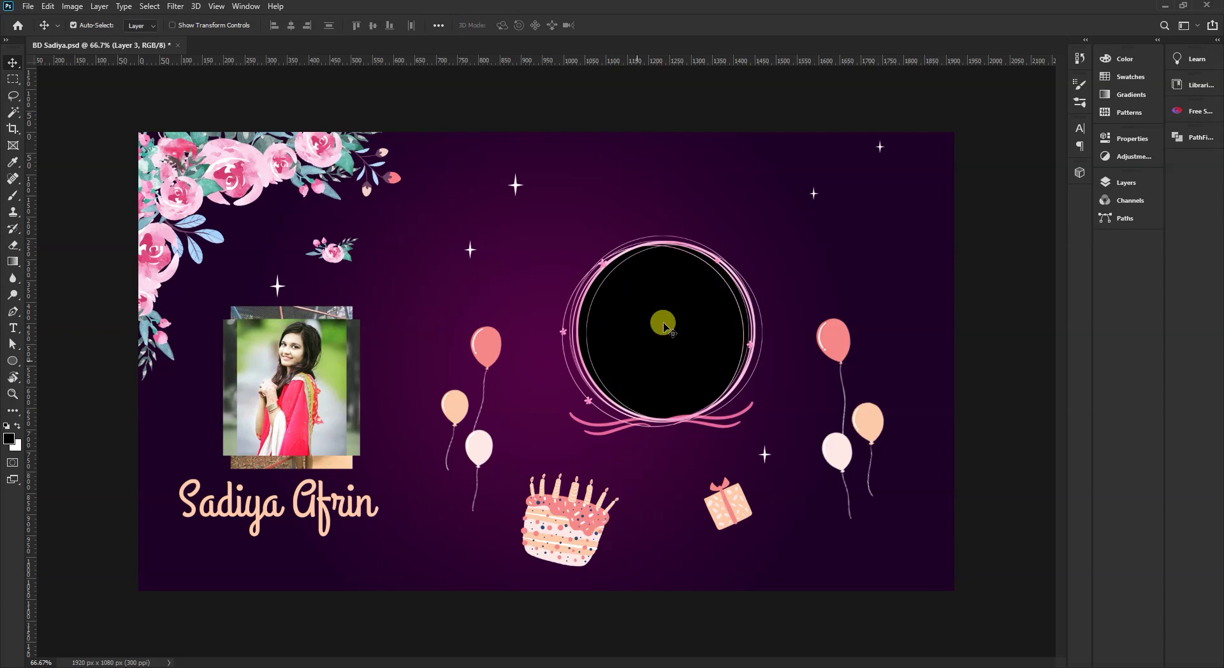
- Show the layer list and move the black circle out of the pink ring toward the canvas's right edge
left_click(1120, 187)
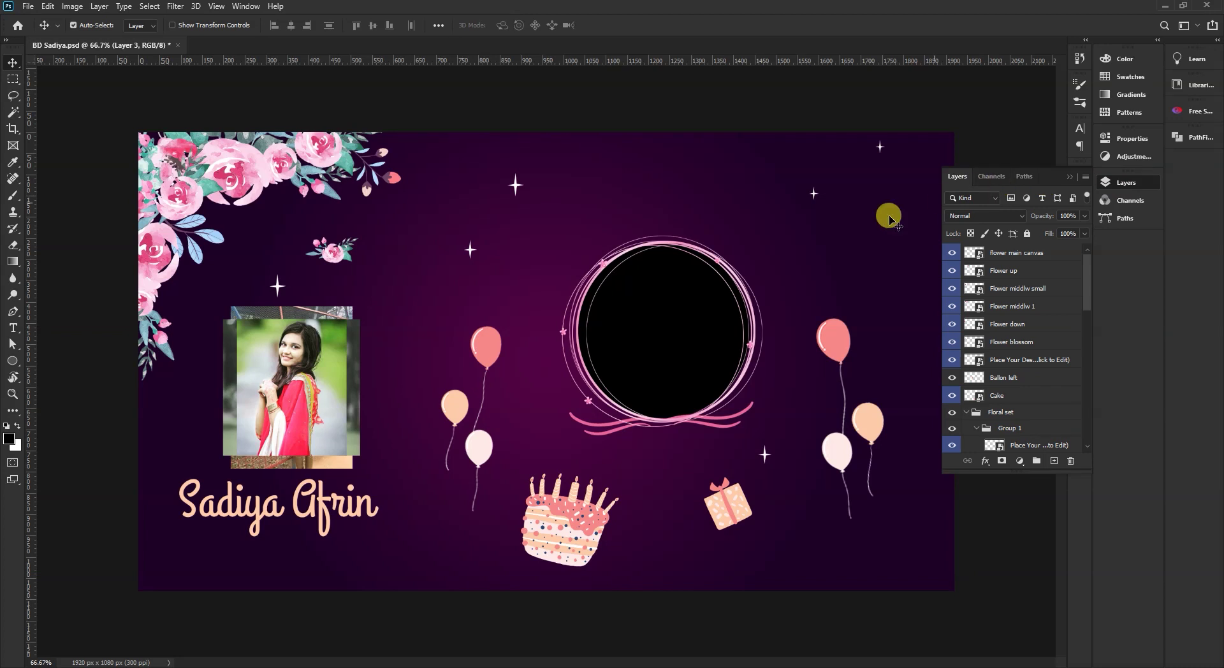
left_click_drag(619, 322, 678, 257)
key("ctrl+z")
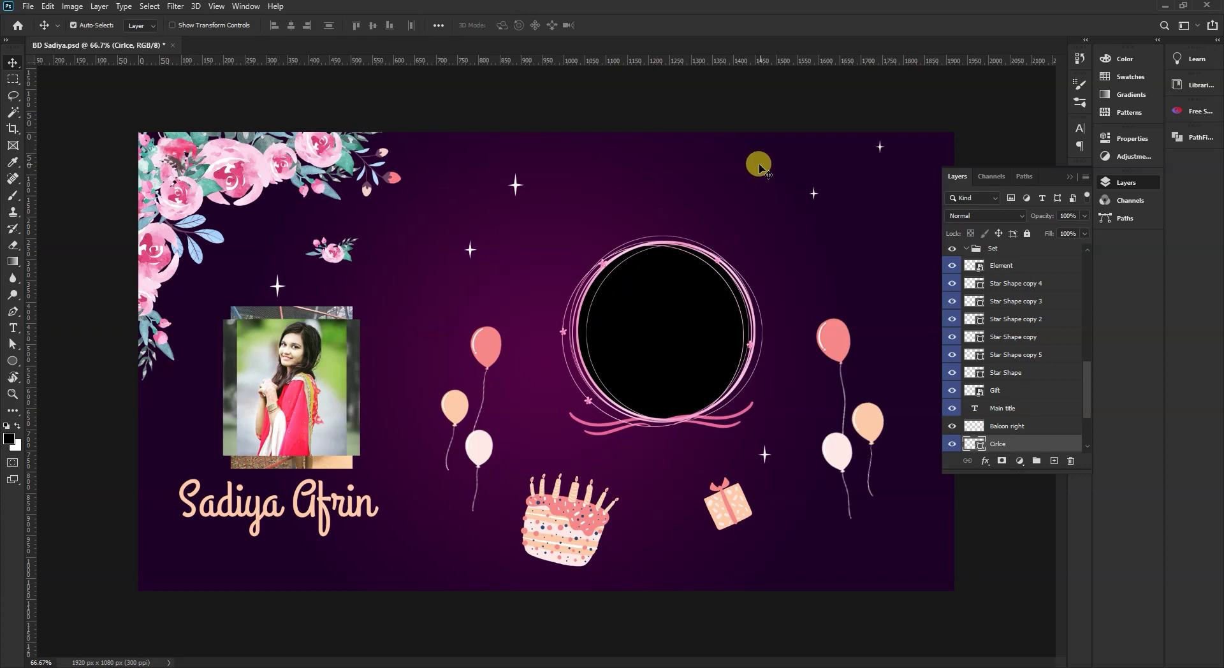
left_click_drag(691, 354, 711, 267)
key("ctrl+z")
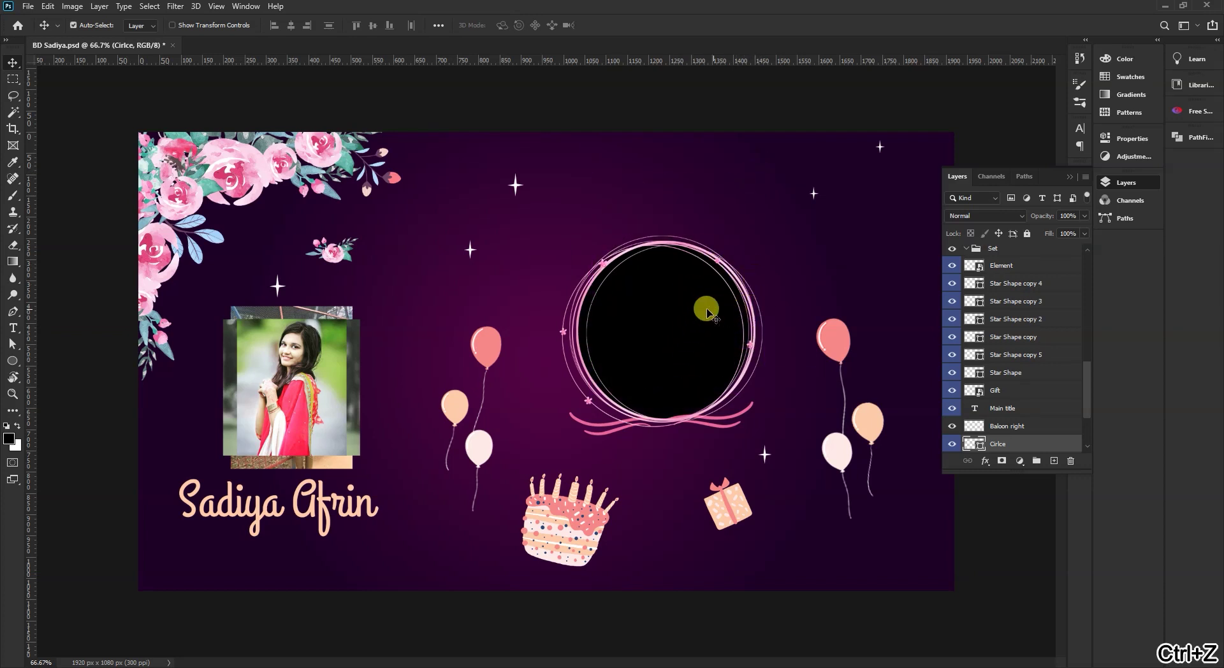
left_click_drag(711, 313, 891, 293)
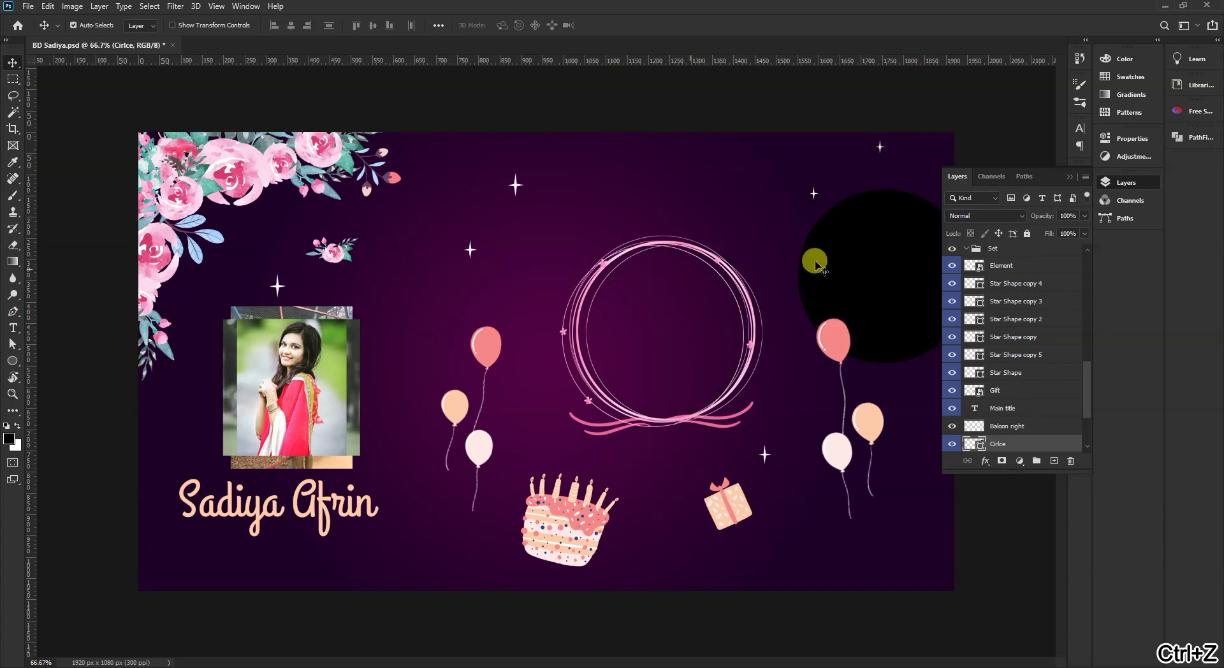
- Check that Group 1 in the layer list holds the pink ring by switching its visibility off and on
left_click_drag(704, 250, 727, 160)
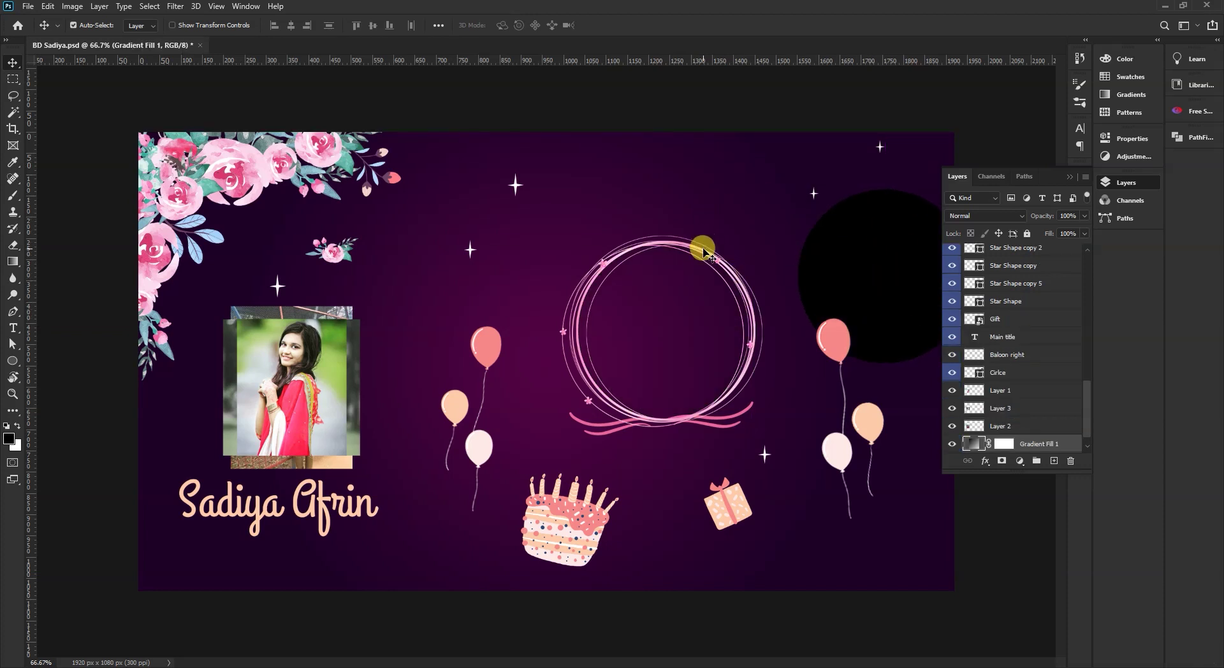
scroll(988, 402, "up", 2)
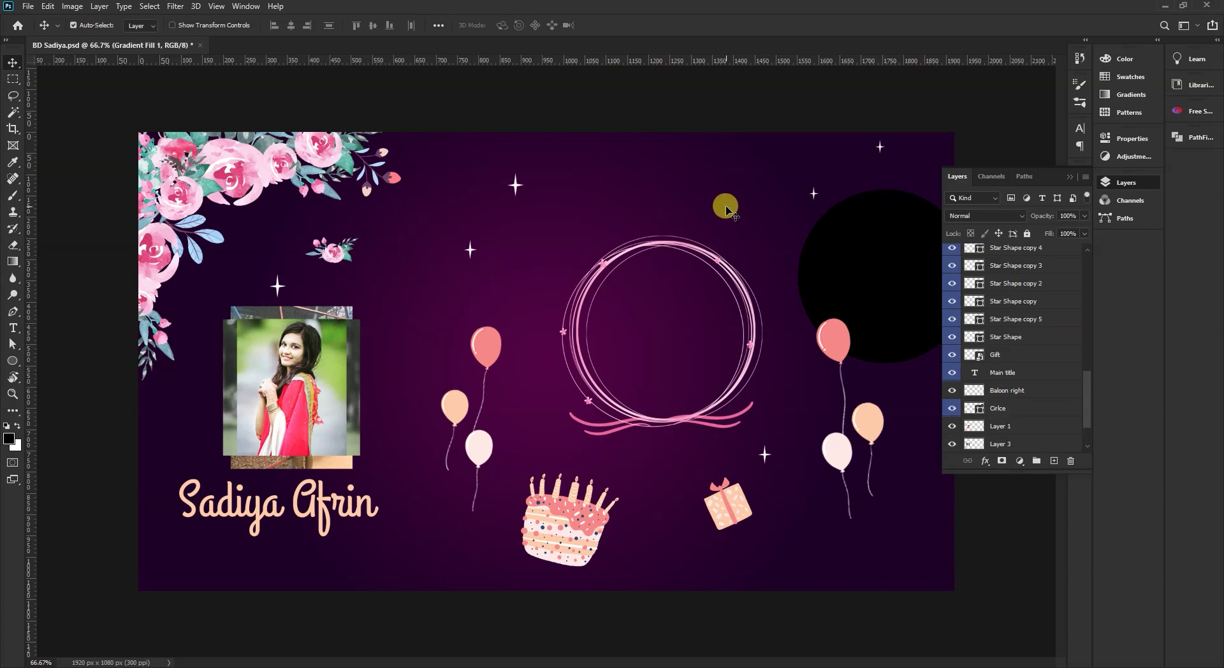
left_click_drag(624, 330, 719, 273)
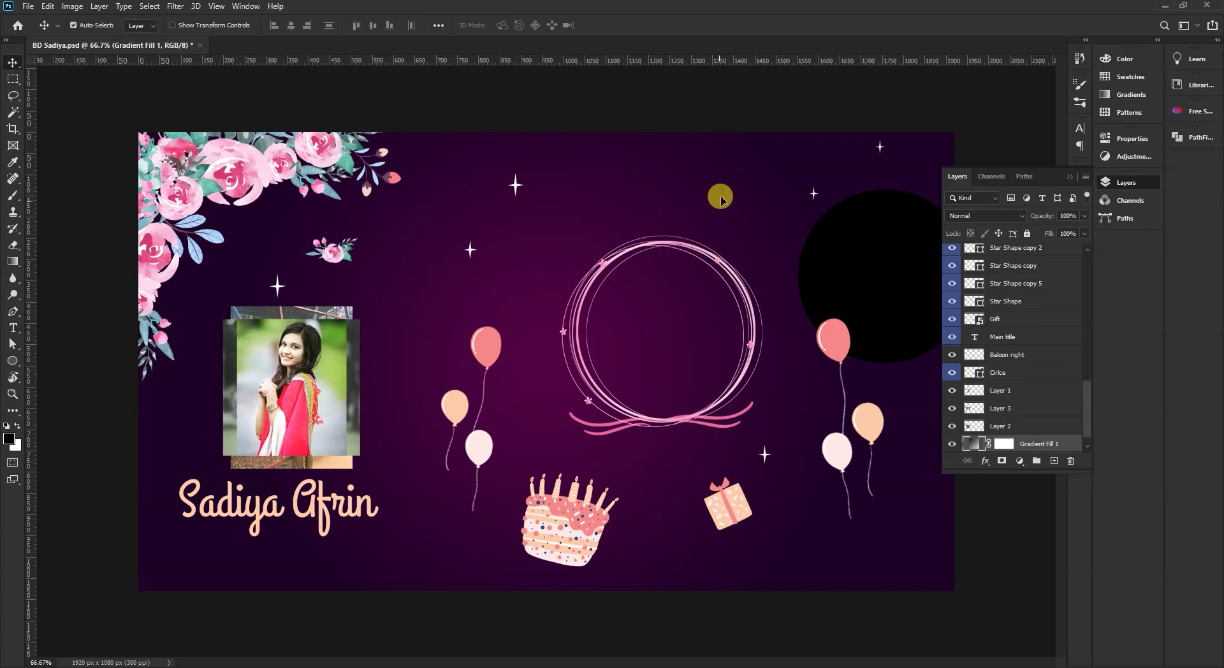
scroll(1023, 376, "up", 2)
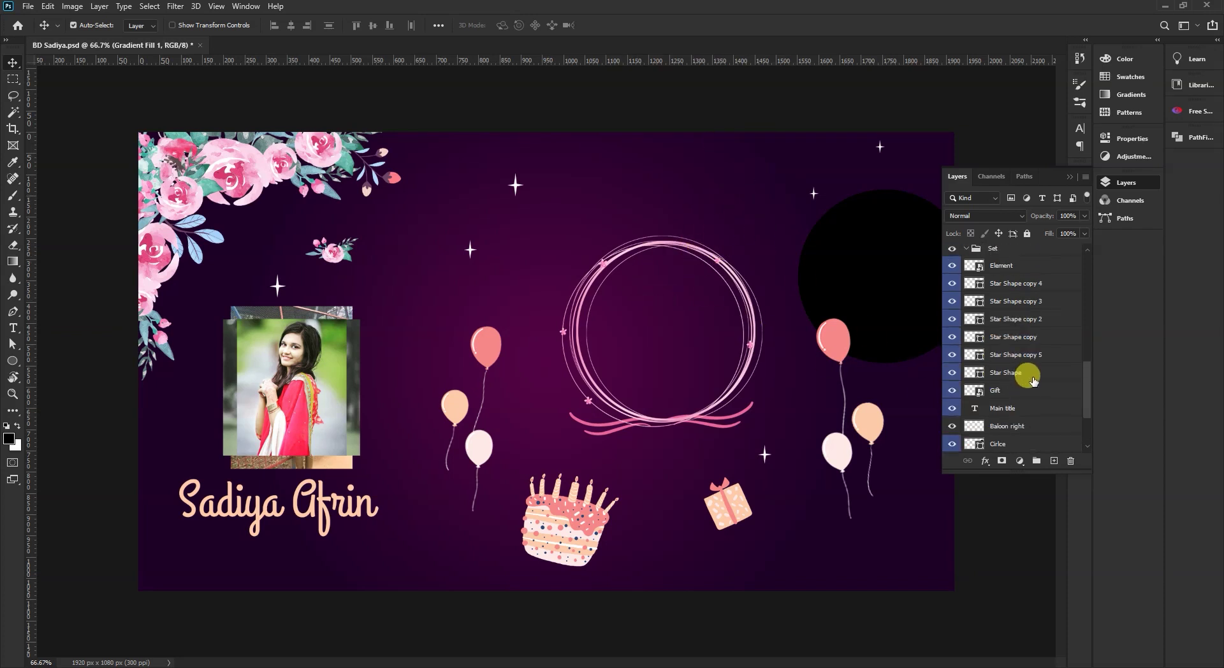
scroll(1032, 380, "up", 10)
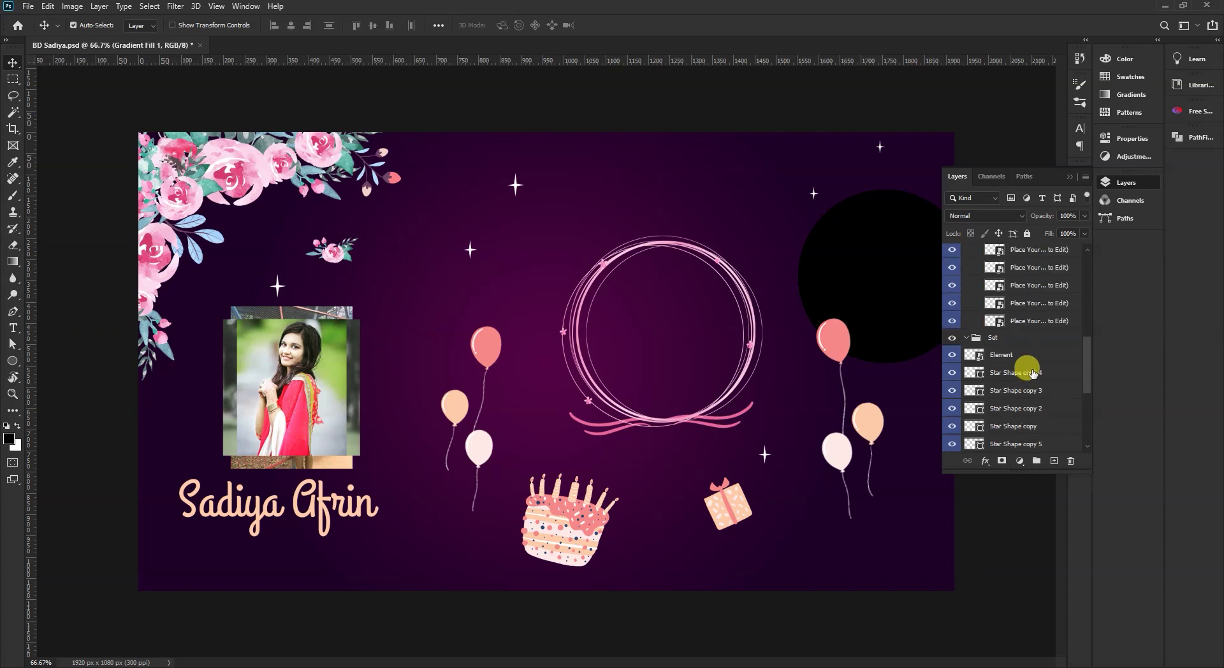
left_click(951, 340)
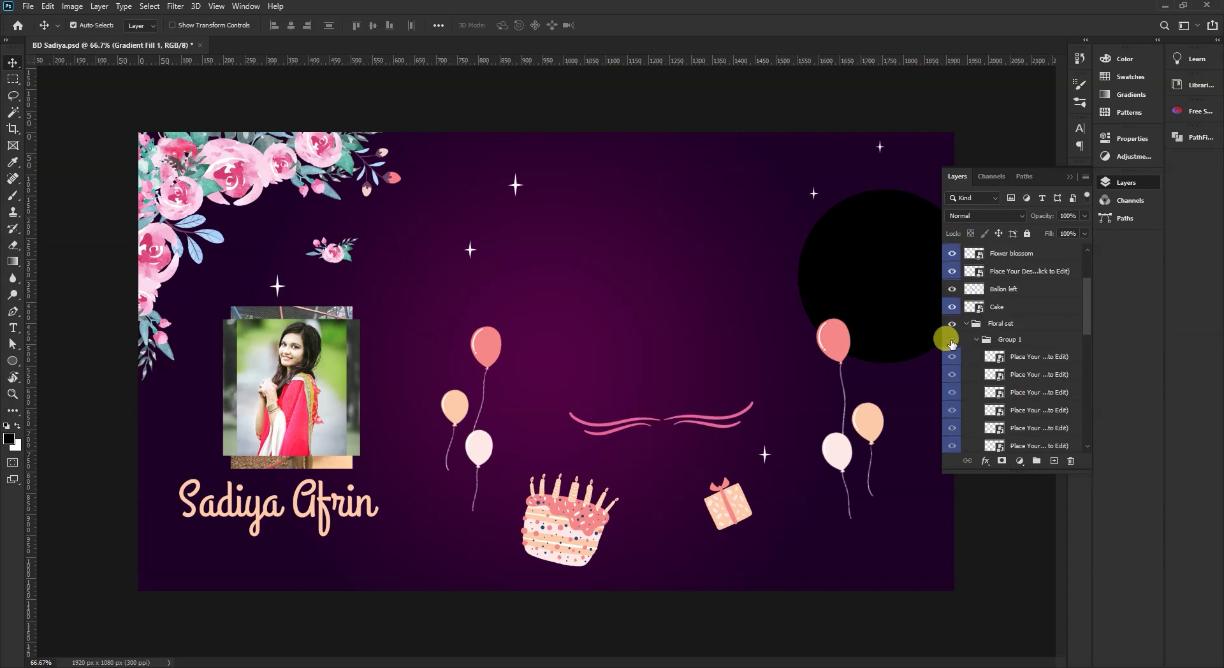
left_click(952, 339)
- Move Group 1 with the pink ring upward and slightly right using Free Transform
left_click(1006, 344)
key("ctrl+t")
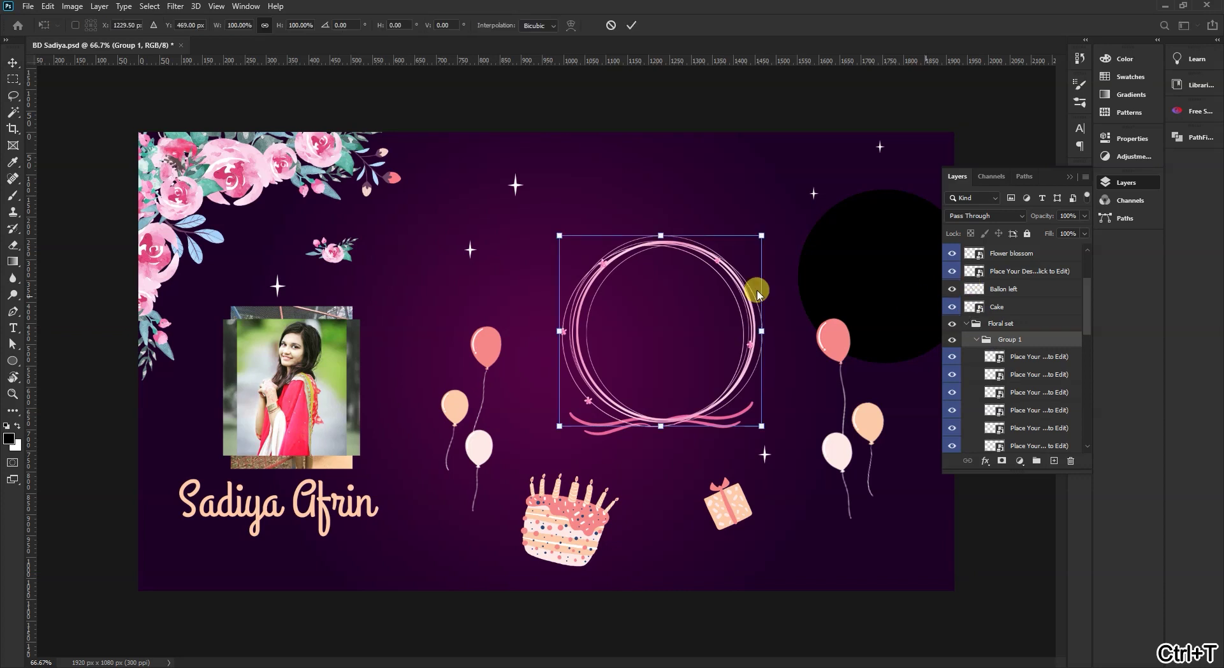
mouse_move(733, 239)
left_mouse_down()
mouse_move(747, 171)
mouse_move(530, 246)
mouse_move(544, 273)
mouse_move(702, 265)
mouse_move(724, 232)
left_mouse_up()
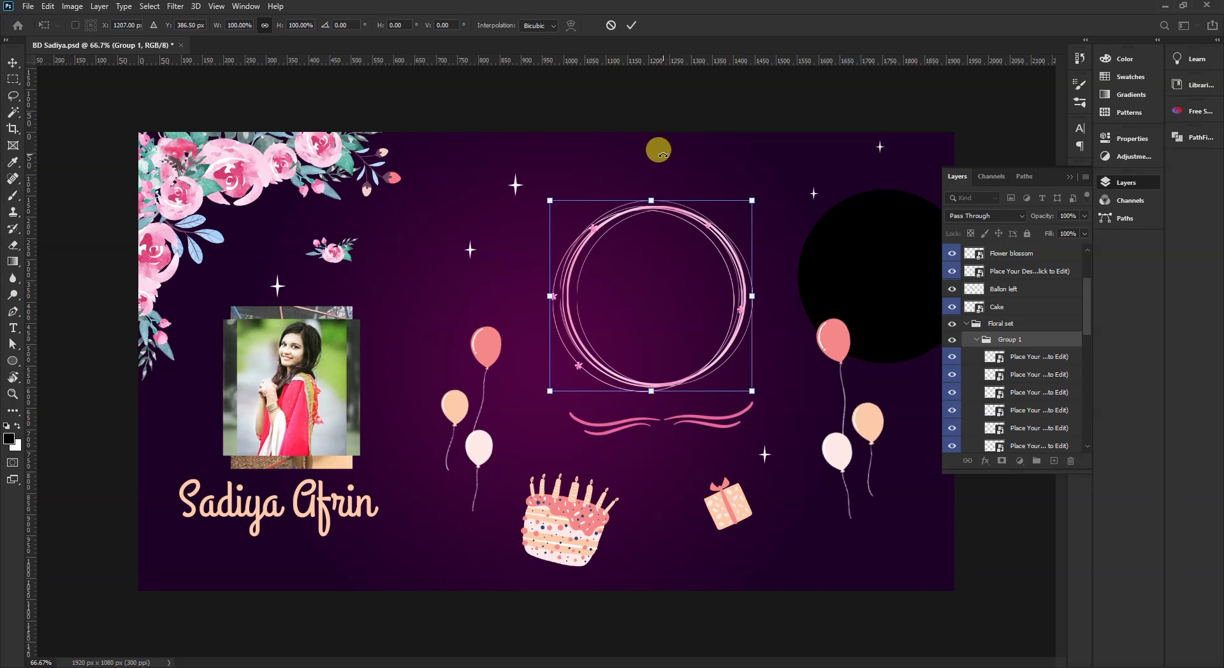
left_click_drag(695, 214, 722, 199)
left_click(631, 24)
- Move the white star above the left balloons down and right, closer to the pink ring
left_click_drag(492, 176, 537, 210)
left_click_drag(516, 186, 545, 216)
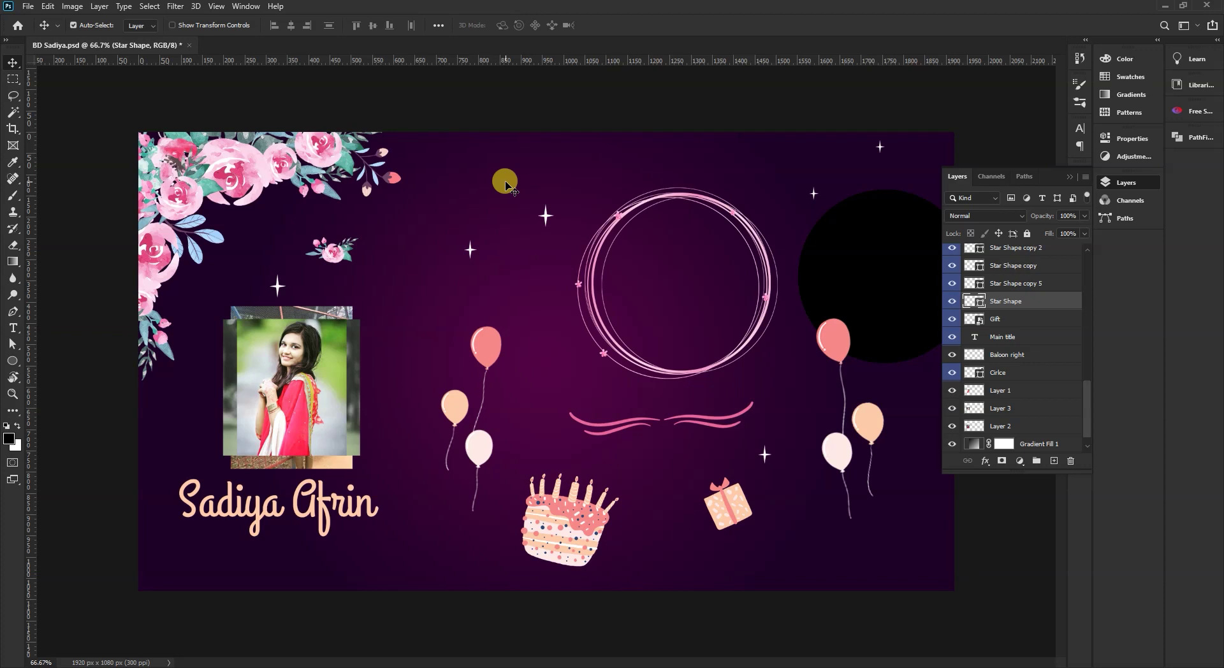
left_click_drag(549, 214, 481, 400)
- Shift the left balloon cluster slightly down-left and move the right balloon cluster lower on the canvas
mouse_move(487, 343)
left_mouse_down()
mouse_move(464, 398)
mouse_move(474, 359)
left_mouse_up()
left_click_drag(827, 348, 820, 415)
left_click_drag(459, 173, 1005, 339)
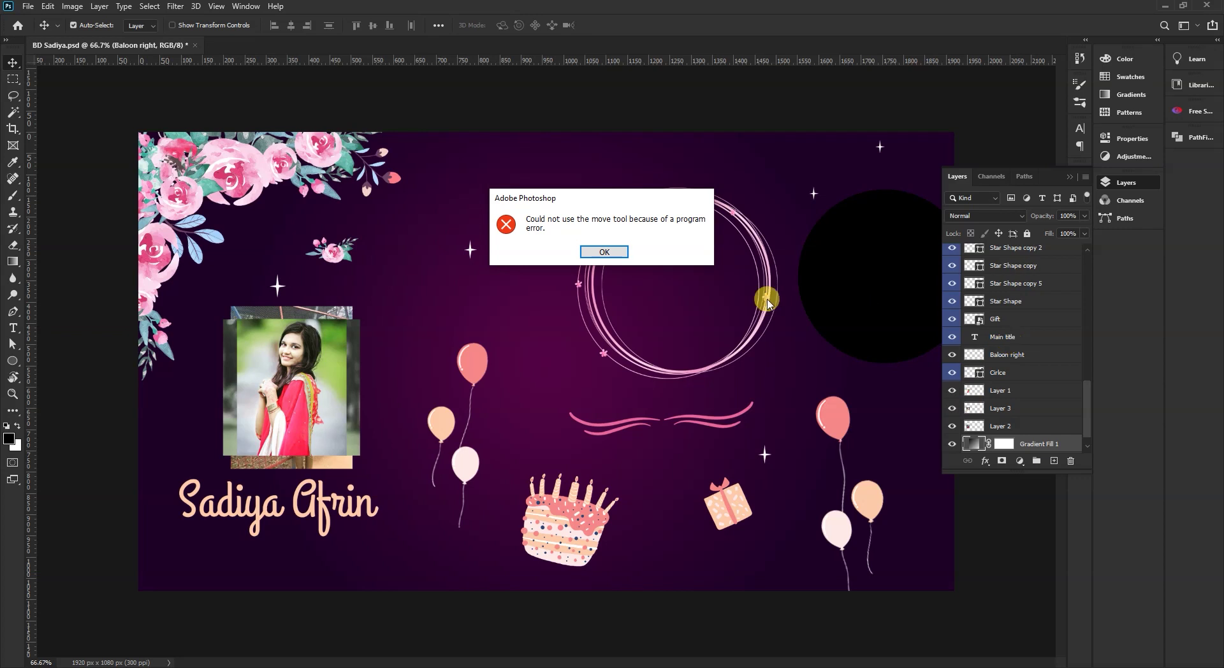
left_click(610, 250)
scroll(1082, 309, "up", 5)
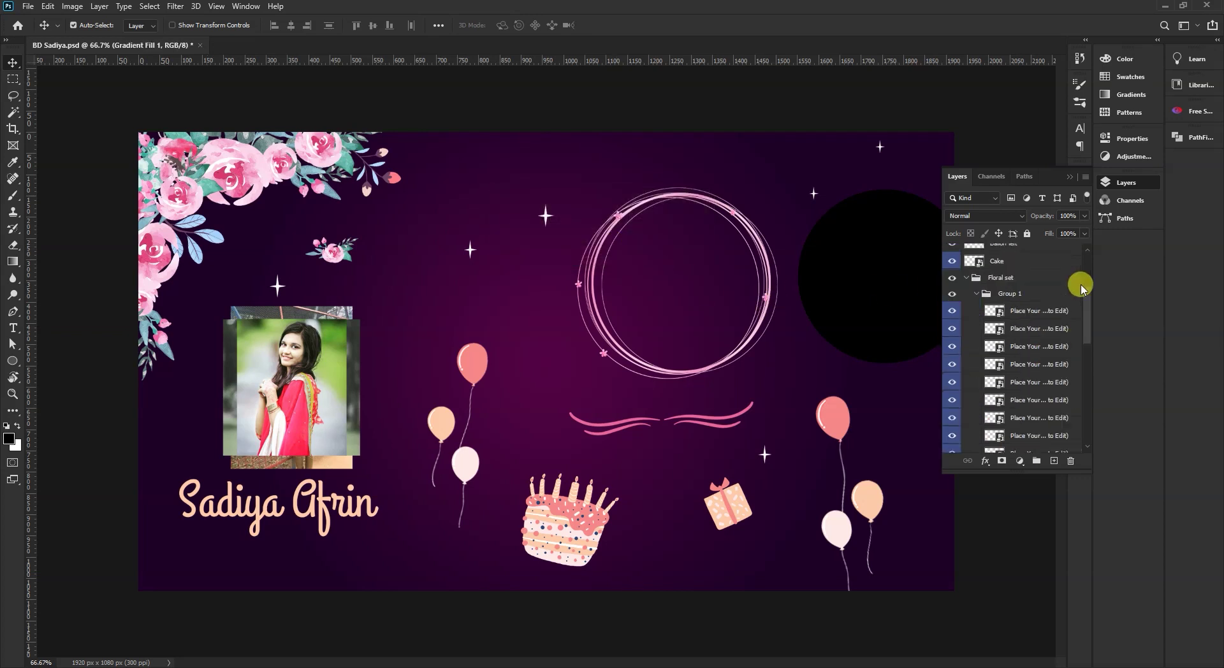
scroll(1088, 383, "down", 6)
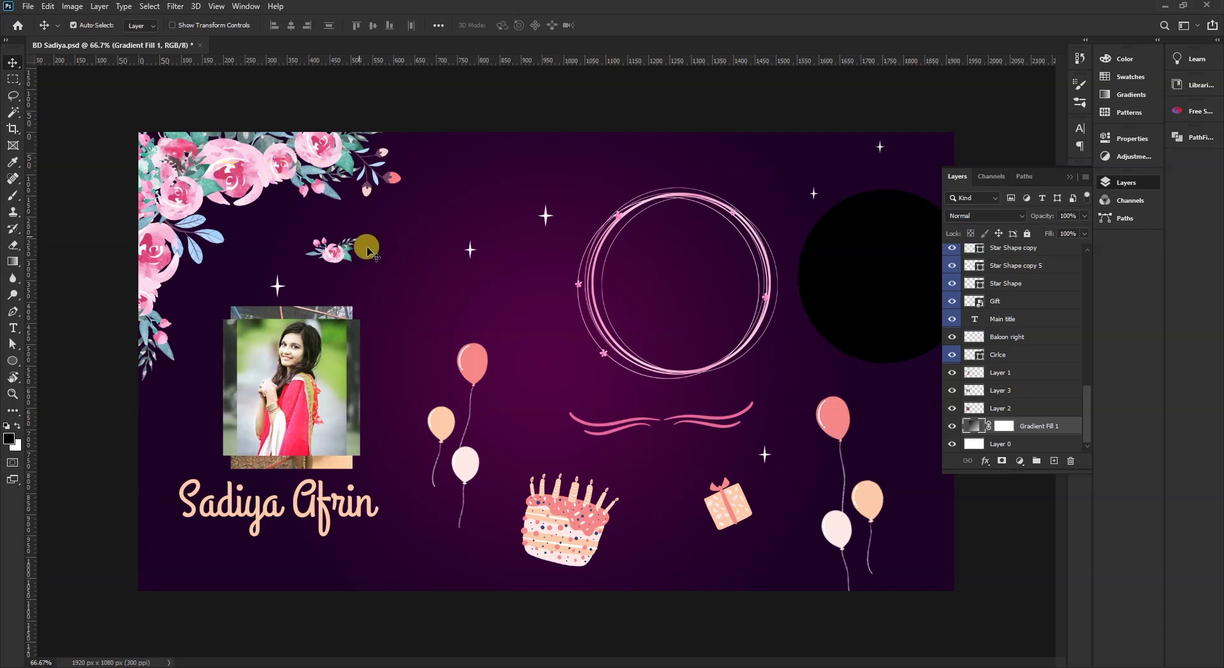
- Spread the three stacked portrait photos out between the corner flowers and the pink ring
left_click_drag(274, 382, 659, 231)
left_click_drag(731, 173, 533, 172)
left_click(635, 155)
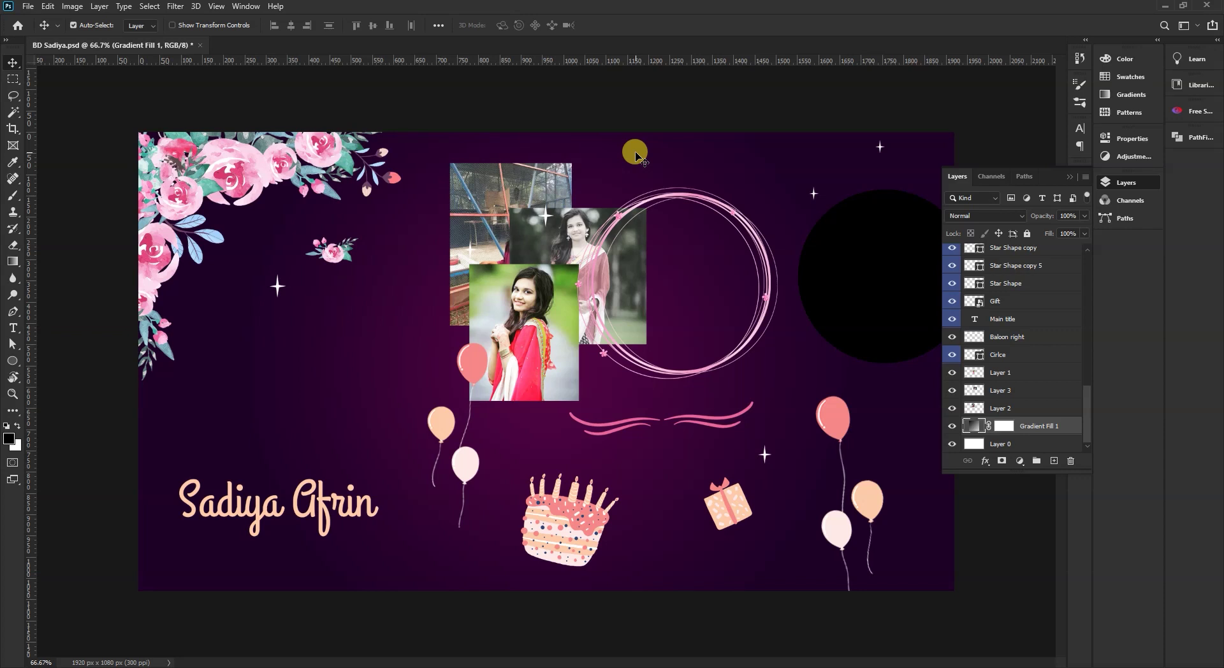
- Move the name title slightly lower on the canvas
left_click(328, 505)
mouse_move(323, 508)
left_mouse_down()
mouse_move(326, 451)
mouse_move(310, 524)
left_mouse_up()
left_click(314, 507)
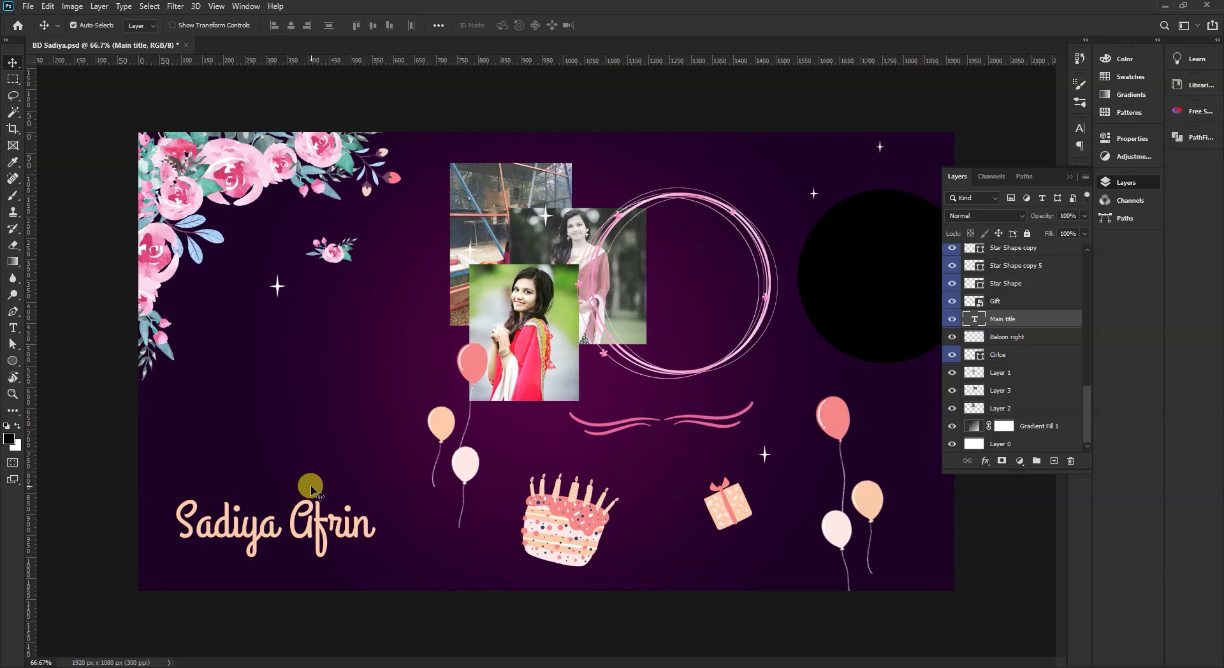
- Nudge the cake and gift box slightly down-right, and the pink flourish below the ring slightly down-left
mouse_move(563, 513)
left_mouse_down()
mouse_move(578, 472)
mouse_move(567, 515)
left_mouse_up()
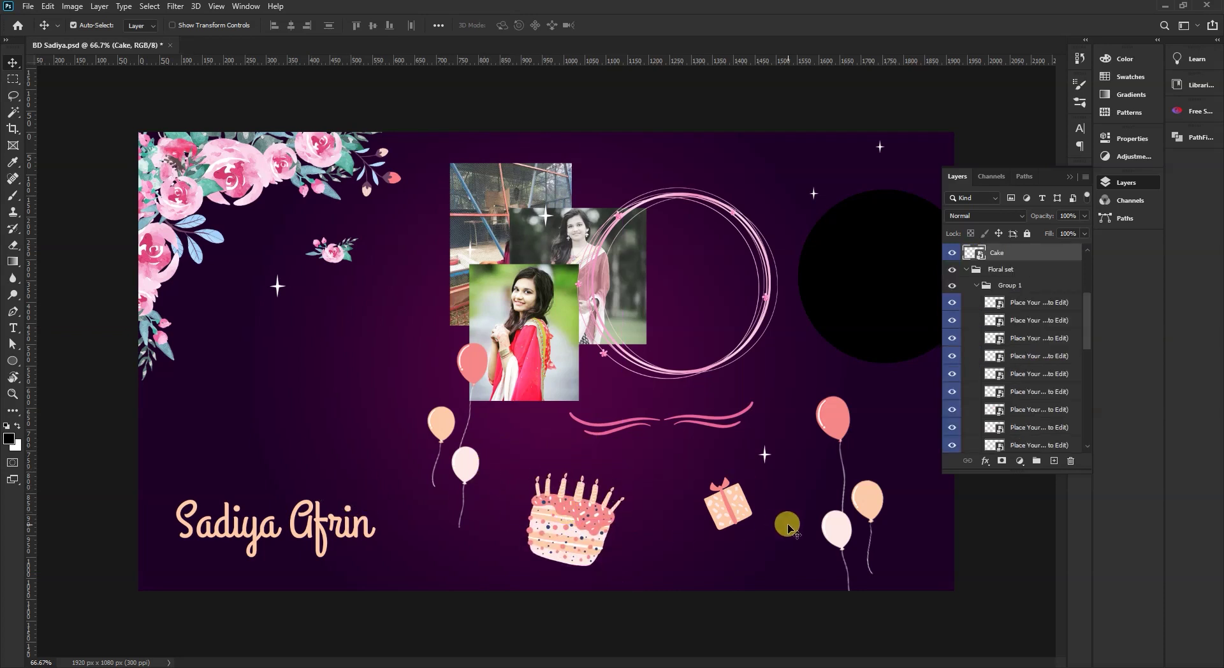
mouse_move(731, 510)
left_mouse_down()
mouse_move(729, 454)
mouse_move(734, 514)
left_mouse_up()
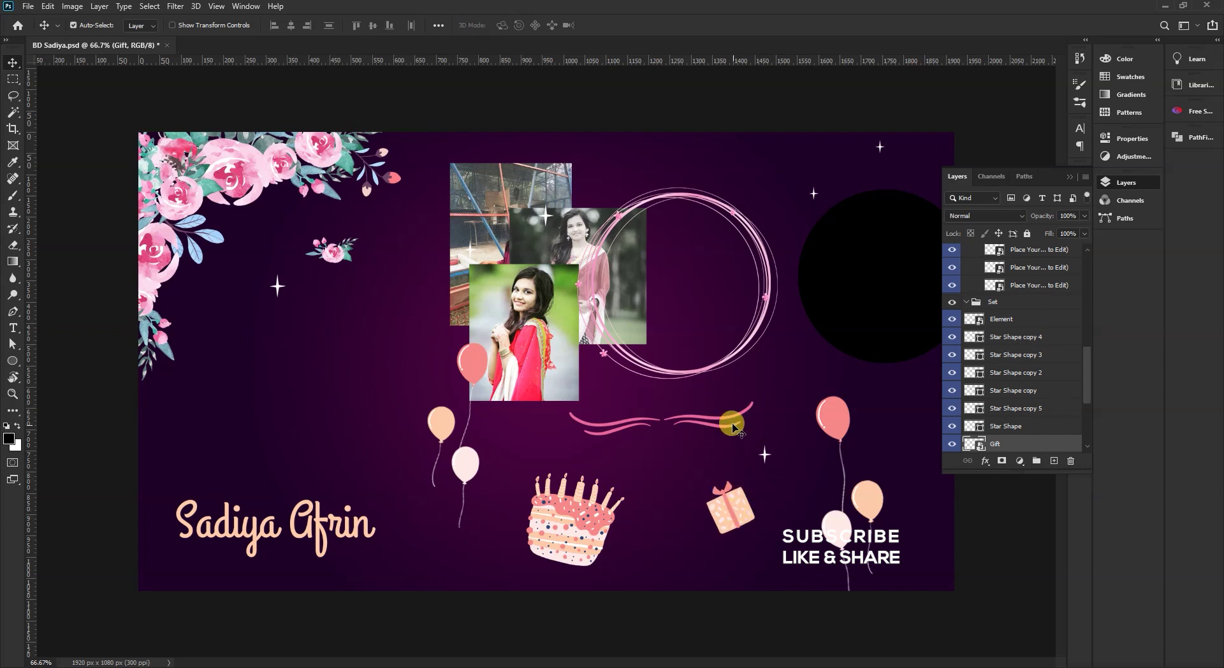
left_click(730, 424)
mouse_move(736, 424)
left_mouse_down()
mouse_move(743, 437)
mouse_move(737, 391)
mouse_move(733, 437)
left_mouse_up()
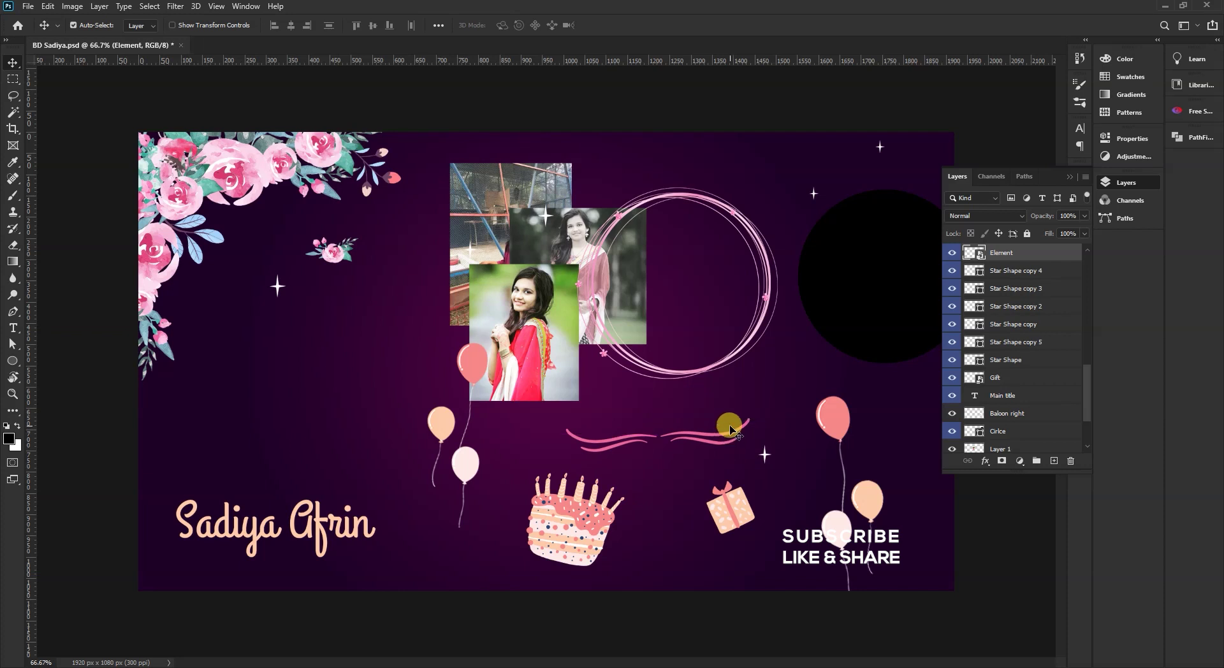
left_click_drag(770, 400, 561, 472)
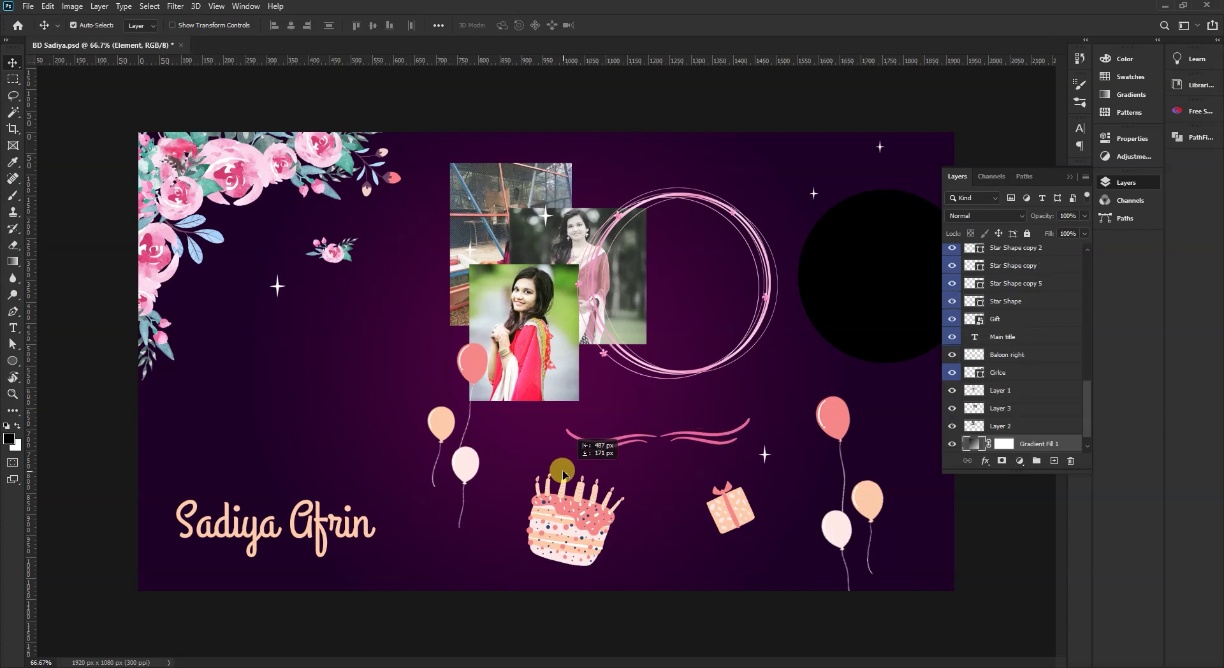
left_click_drag(640, 428, 634, 441)
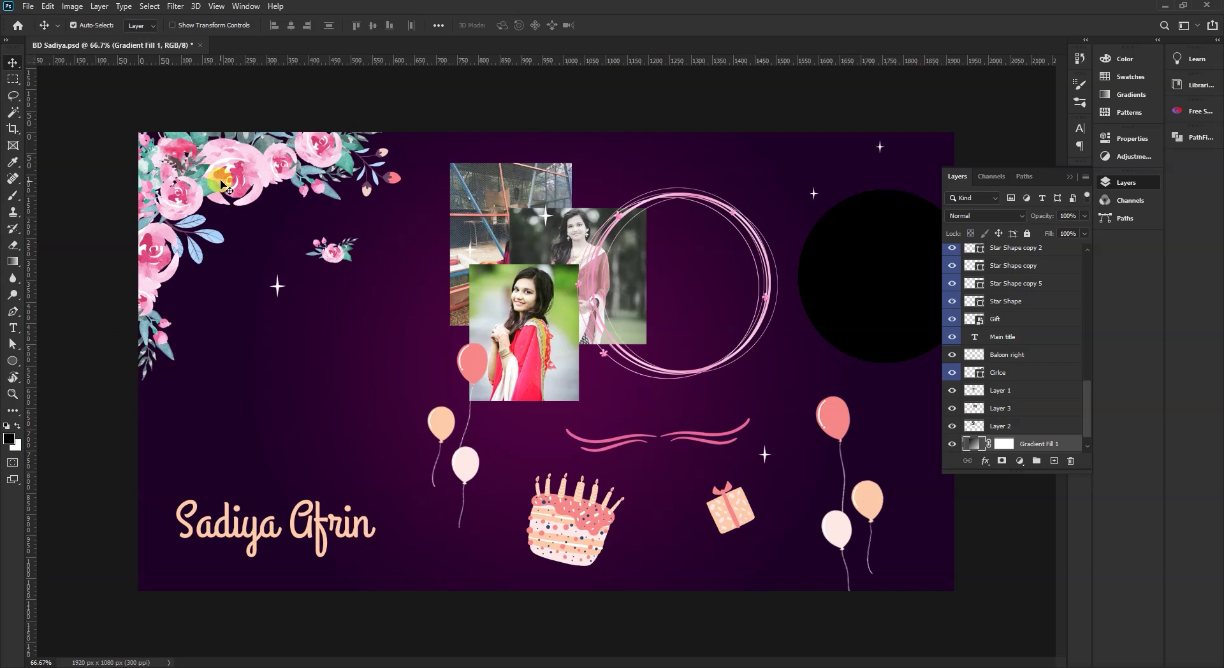
- Move the rose clusters from the canvas's upper-left corner down around the name title
left_click_drag(226, 185, 241, 286)
key("ctrl+z")
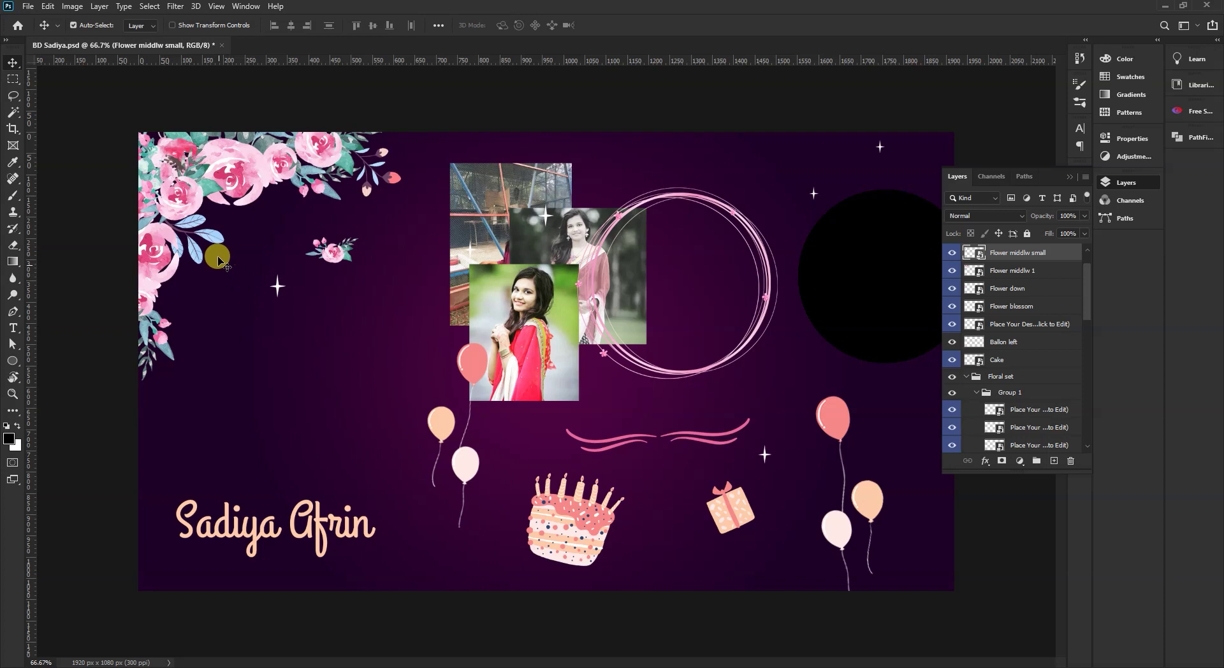
mouse_move(183, 201)
left_mouse_down()
mouse_move(276, 383)
mouse_move(373, 442)
left_mouse_up()
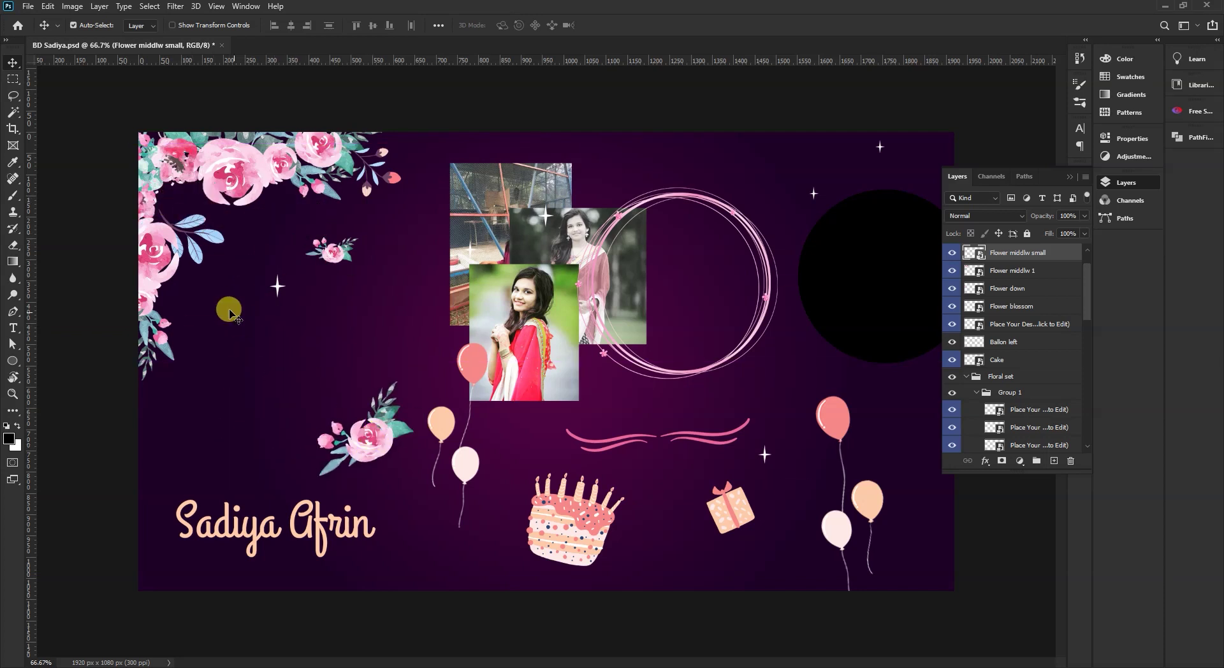
left_click_drag(155, 257, 211, 492)
mouse_move(182, 168)
left_mouse_down()
mouse_move(254, 338)
mouse_move(322, 441)
left_mouse_up()
mouse_move(324, 156)
left_mouse_down()
mouse_move(229, 228)
mouse_move(414, 411)
left_mouse_up()
- Reposition the blue leaf sprig and the rosebud sprig separately in the upper-left area of the canvas
mouse_move(215, 242)
left_mouse_down()
mouse_move(271, 189)
mouse_move(270, 202)
left_mouse_up()
mouse_move(385, 178)
left_mouse_down()
mouse_move(352, 197)
mouse_move(326, 191)
left_mouse_up()
left_click_drag(240, 211, 199, 266)
left_click_drag(335, 191, 414, 213)
- Lengthen the layer list to show more layers and return to its first layer
scroll(1014, 326, "down", 6)
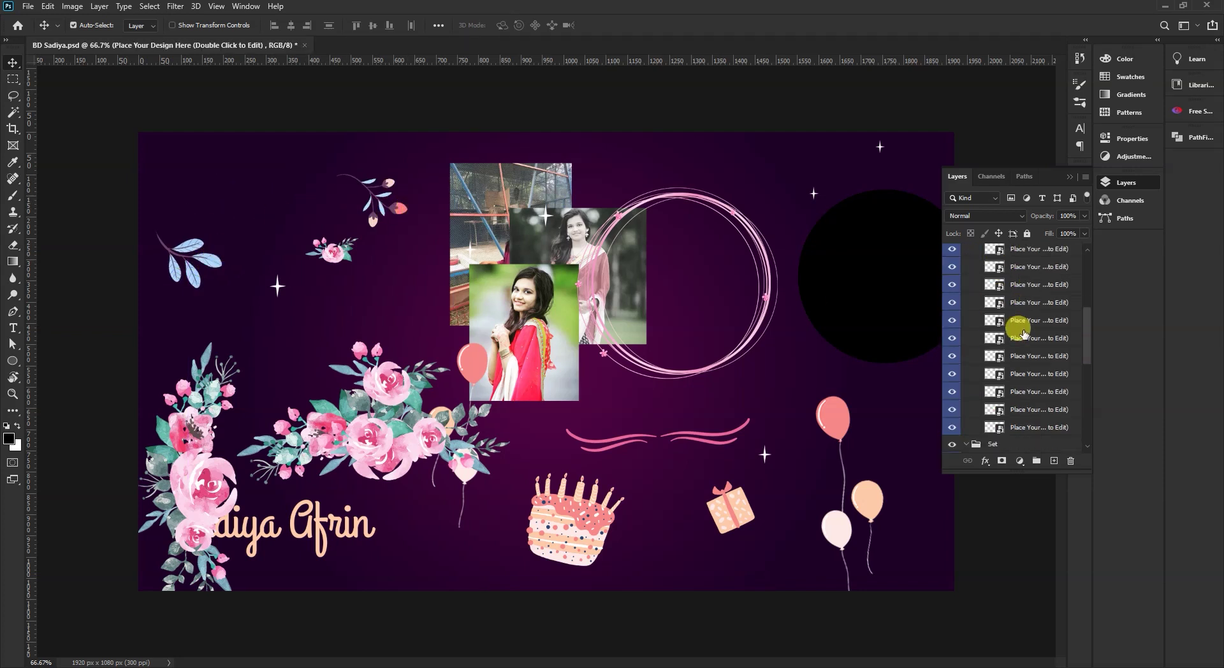
left_click_drag(1086, 399, 1053, 607)
left_click_drag(1087, 470, 1084, 281)
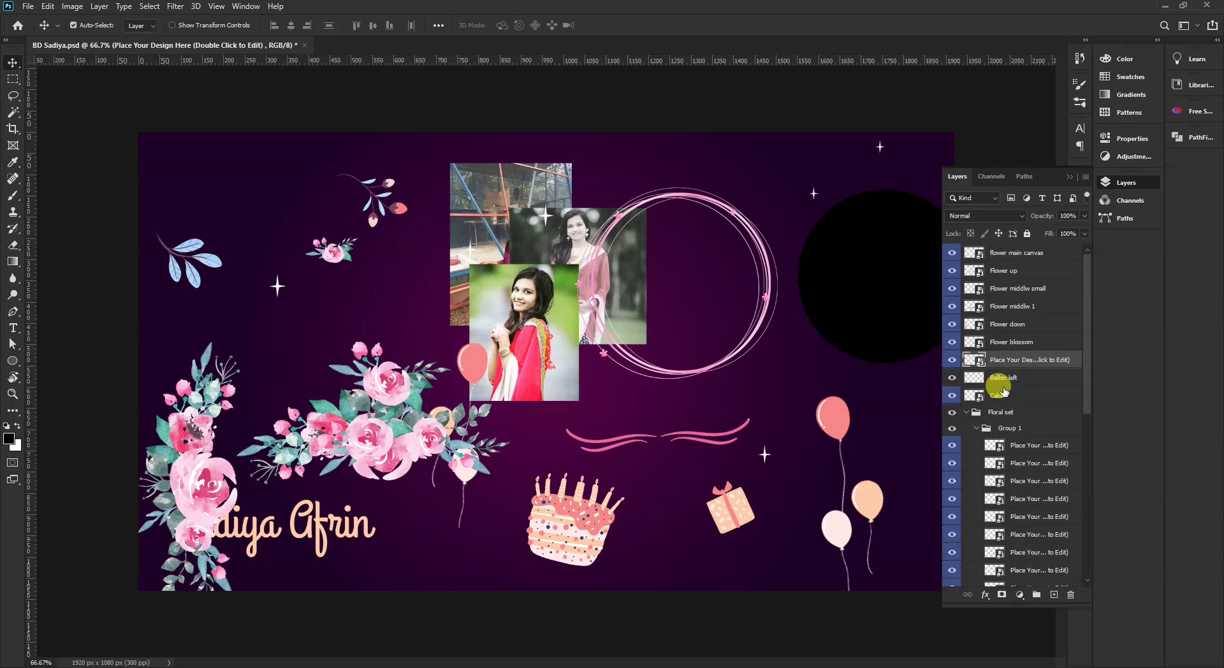
- Examine the Floral set group by switching its visibility off and on, and select one of the ring's layers
left_click(1018, 411)
left_click(952, 413)
left_click(953, 413)
left_click(766, 191)
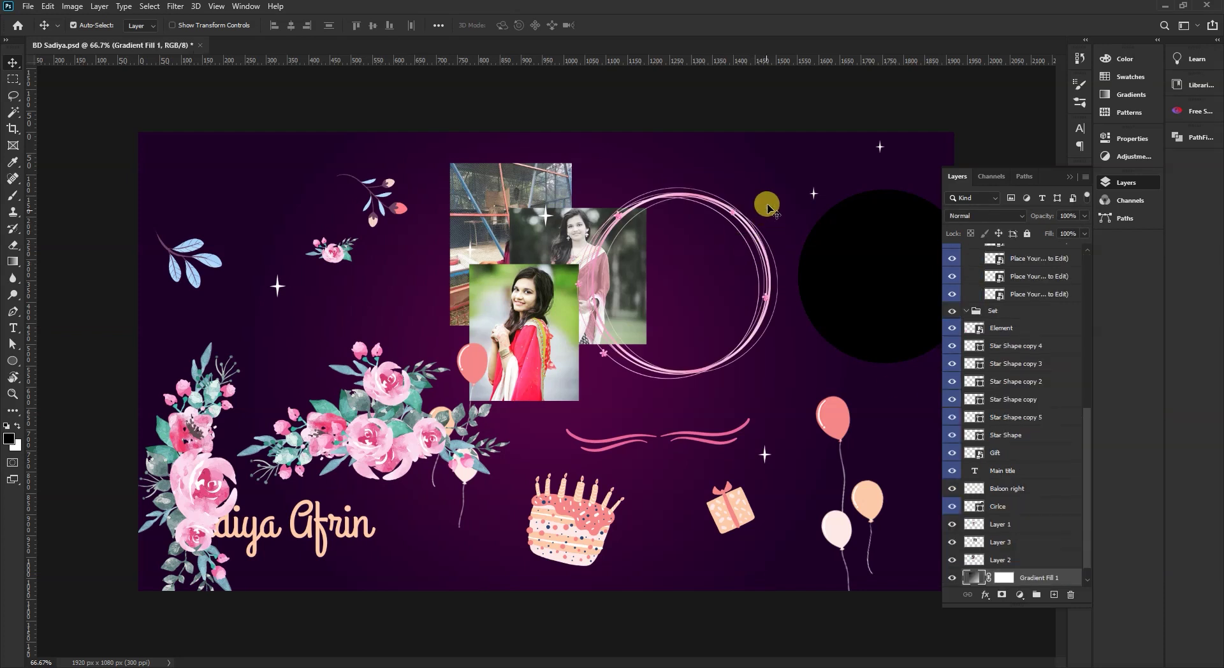
left_click(750, 228)
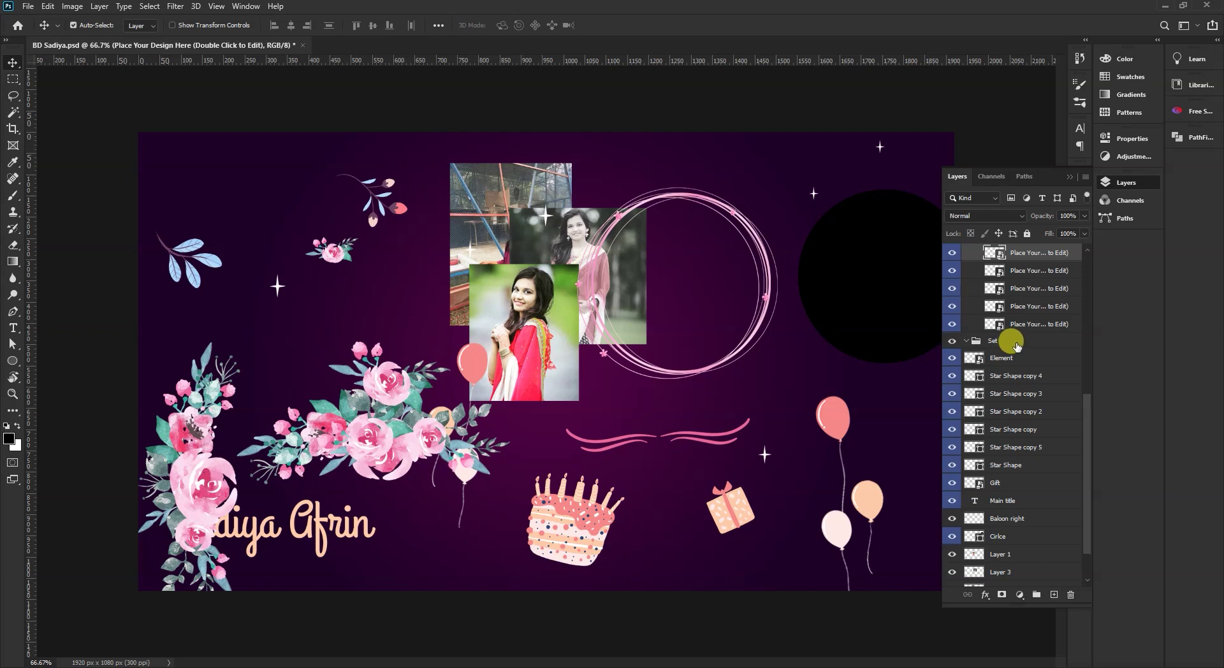
- Select the Gradient Fill 1 background layer at the end of the layer list and collapse the list
mouse_move(1084, 425)
left_mouse_down()
mouse_move(1079, 288)
mouse_move(1062, 429)
left_mouse_up()
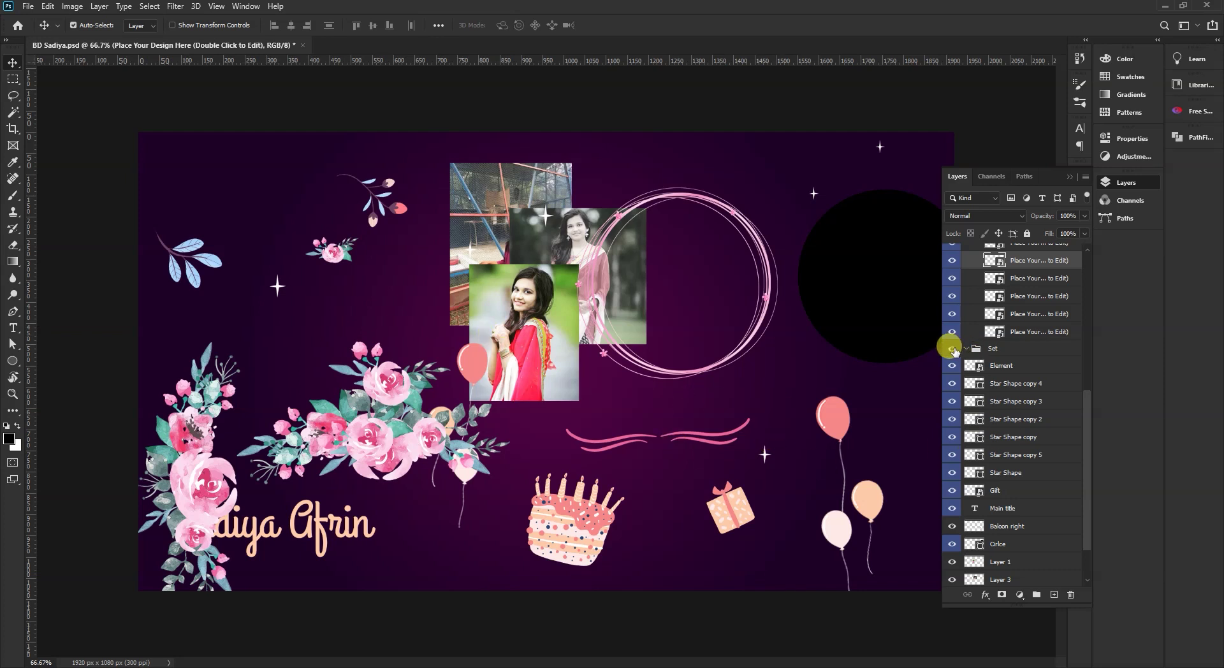
left_click(783, 346)
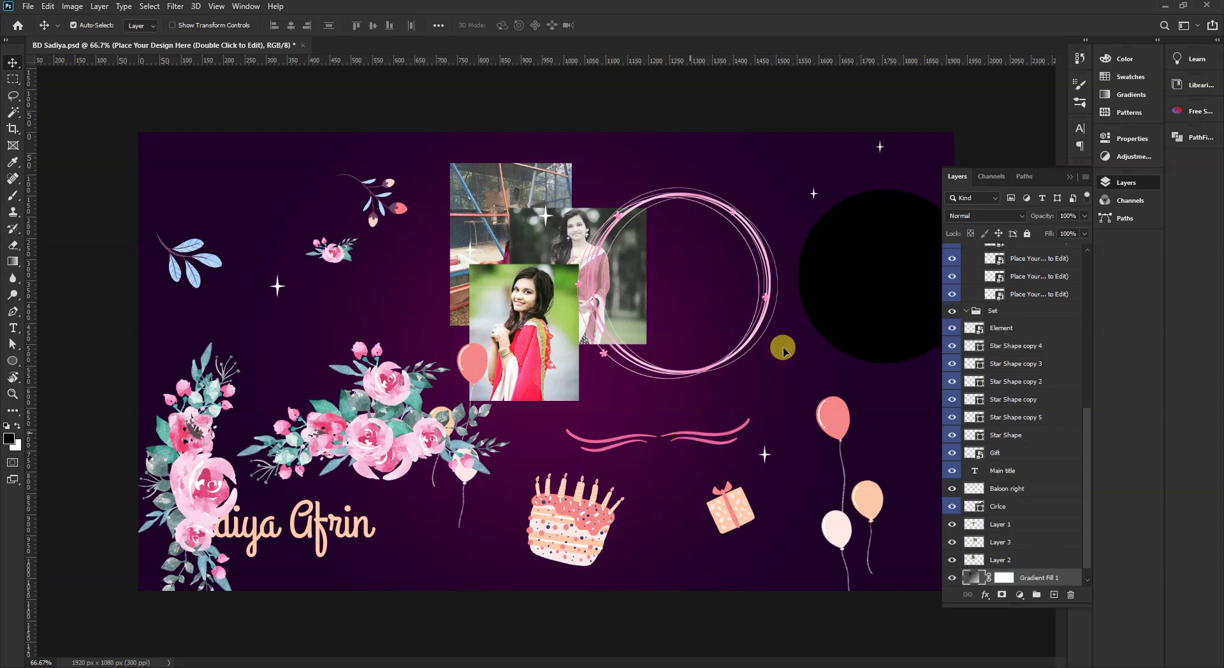
left_click(1071, 176)
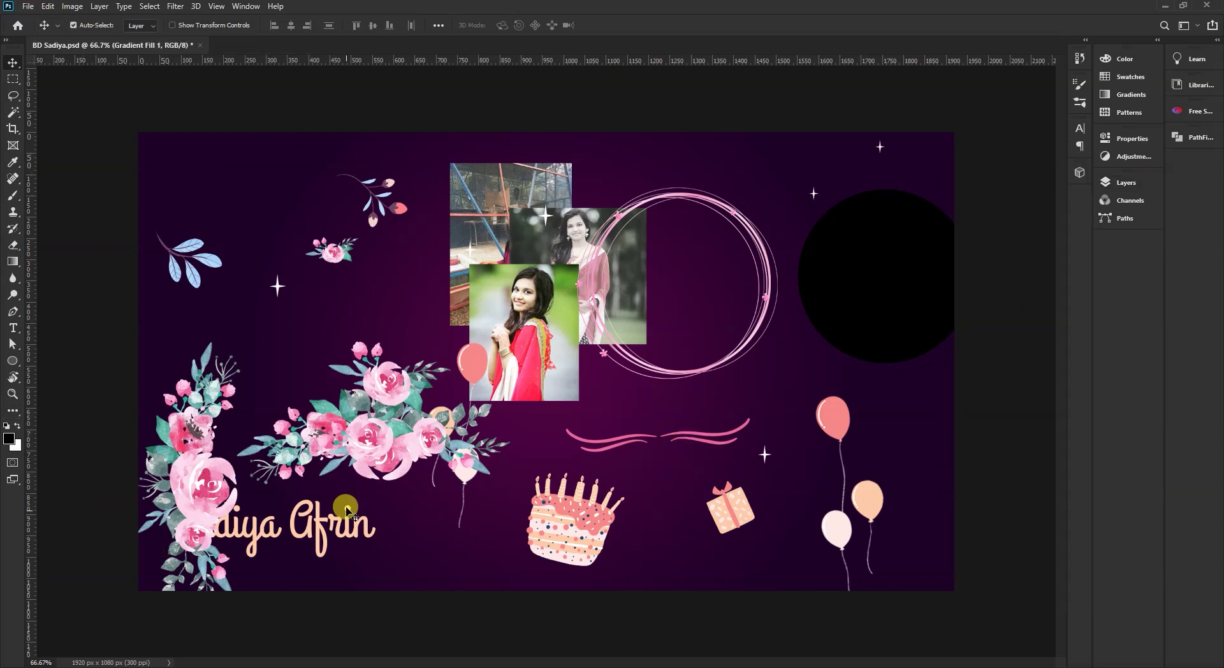
- Examine the file name and format options for saving the design as a Photoshop file on the computer, and cancel without saving
left_click(35, 9)
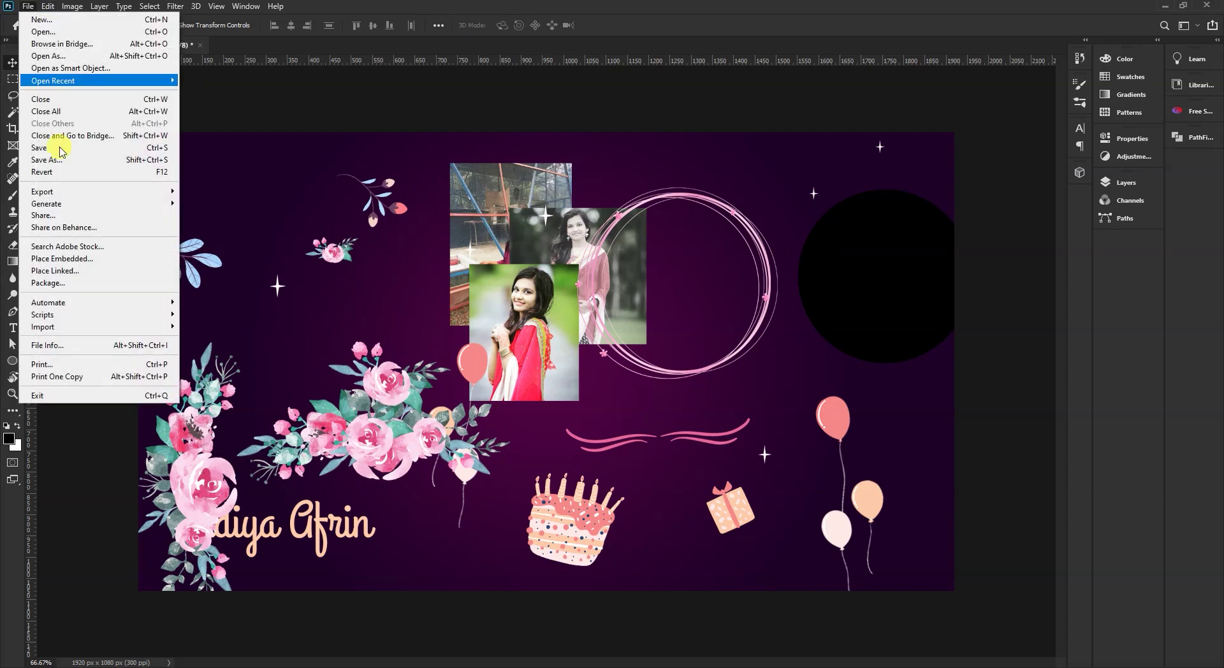
left_click(66, 157)
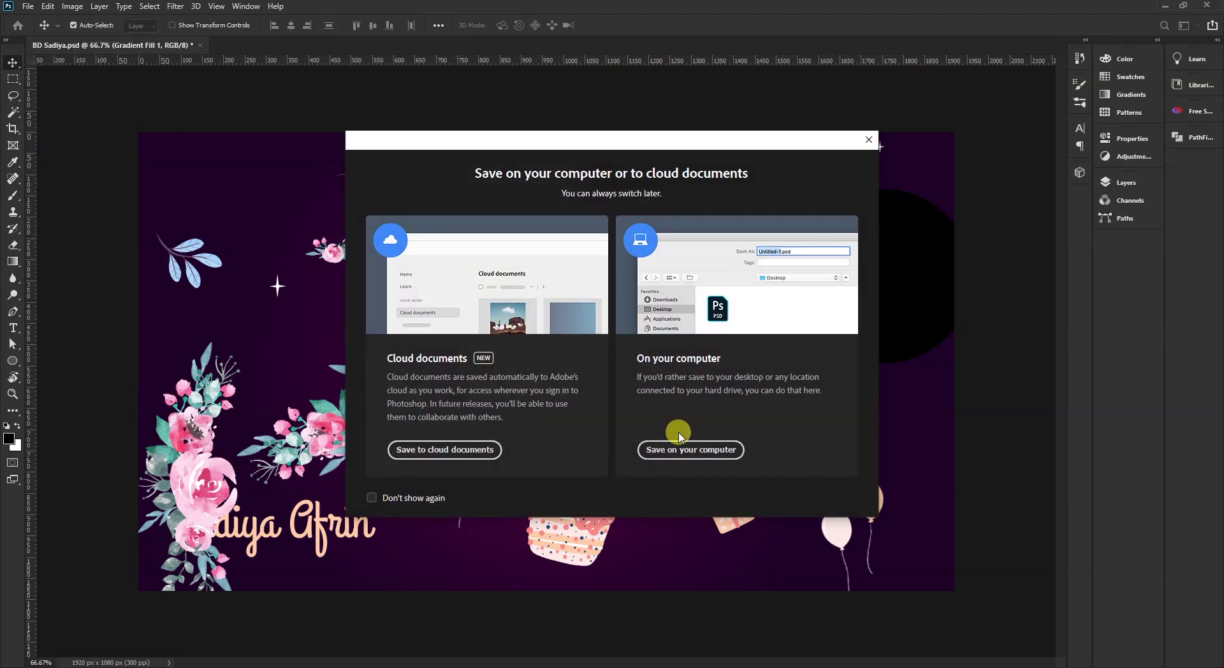
left_click(666, 448)
left_click(152, 277)
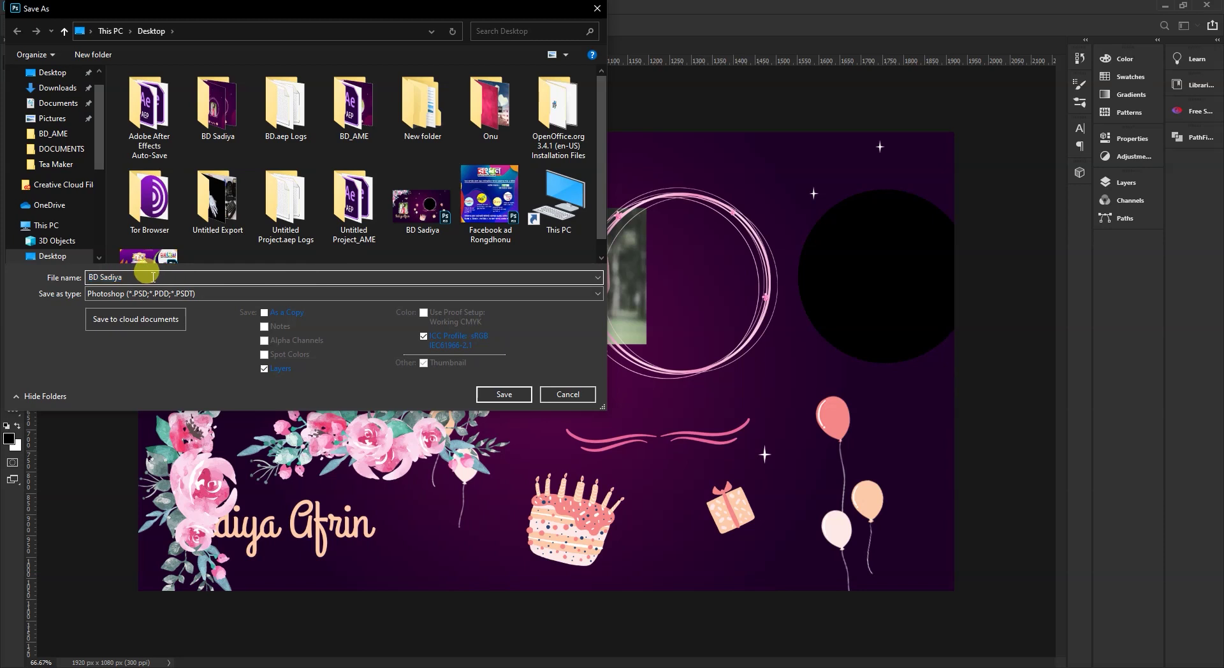
key("ctrl+a")
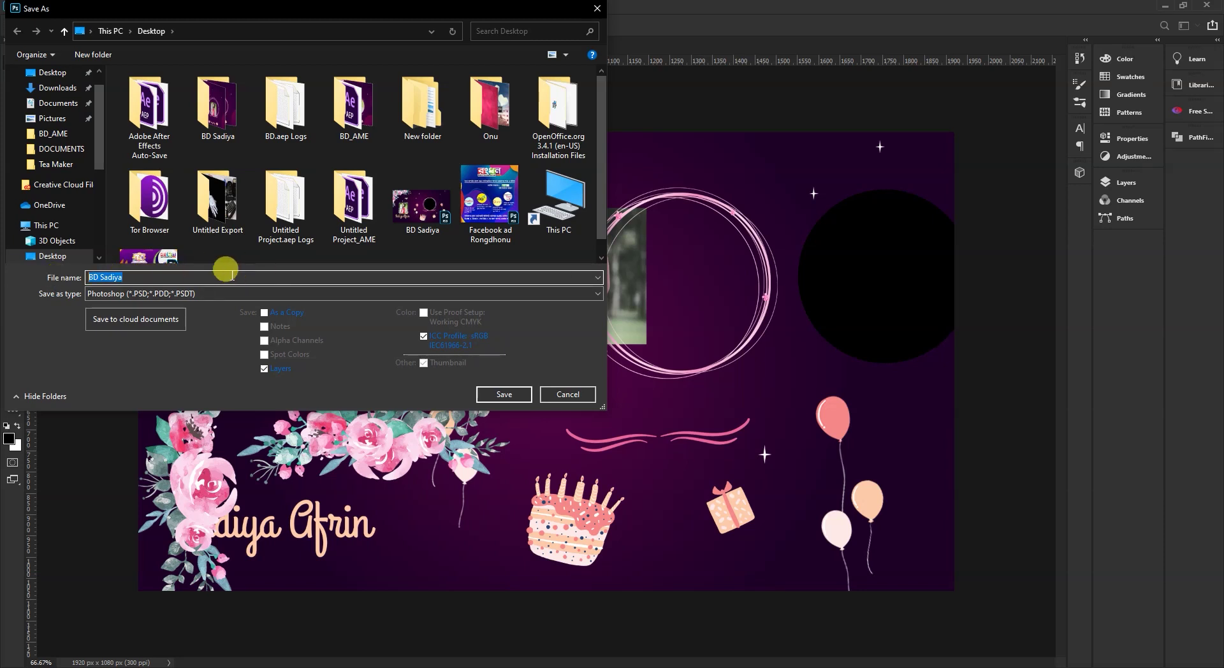
left_click(213, 293)
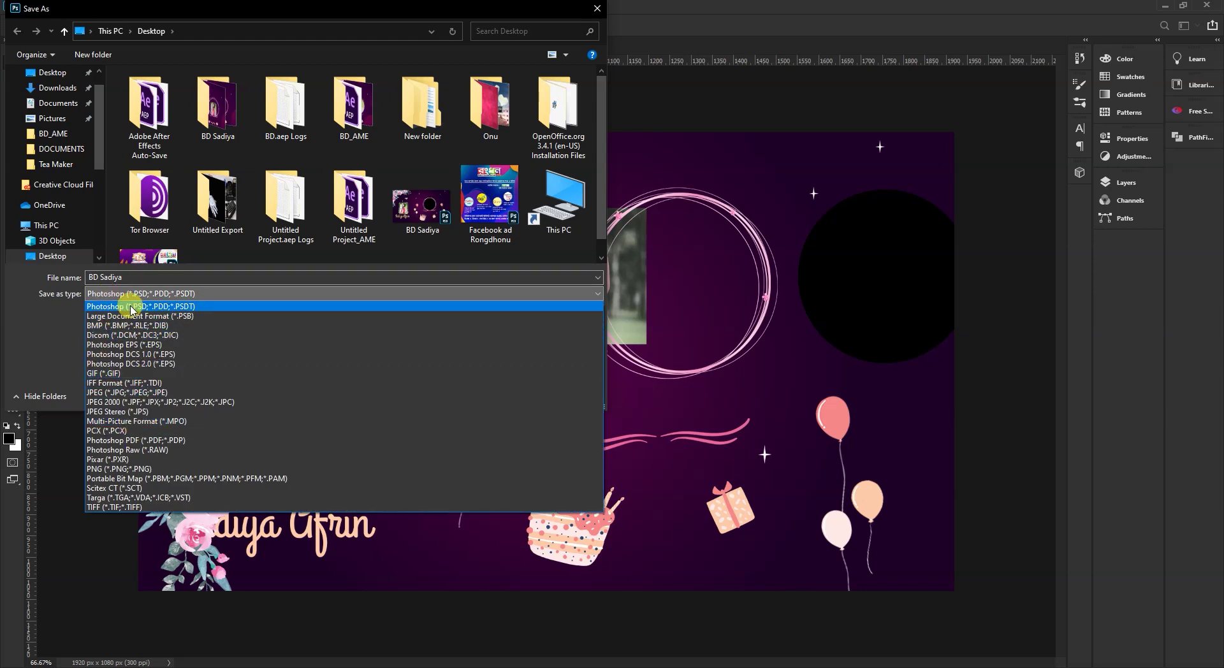
left_click(403, 31)
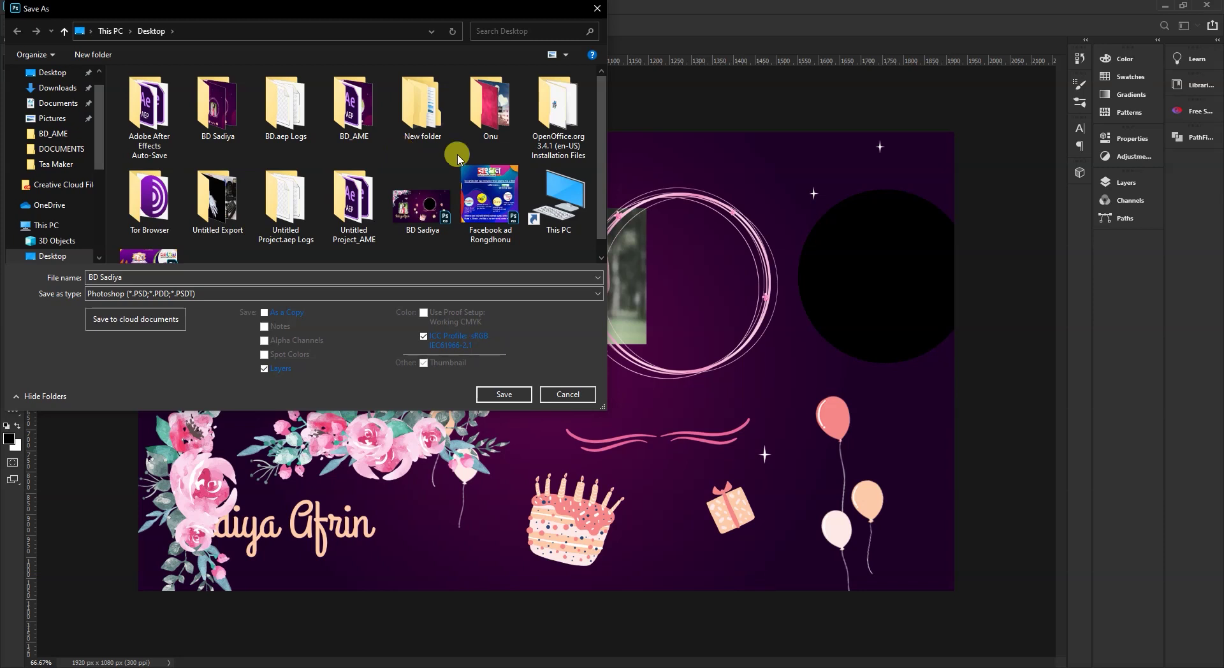
left_click(585, 395)
- Quit Photoshop without saving the changes to the birthday design
left_click(1206, 8)
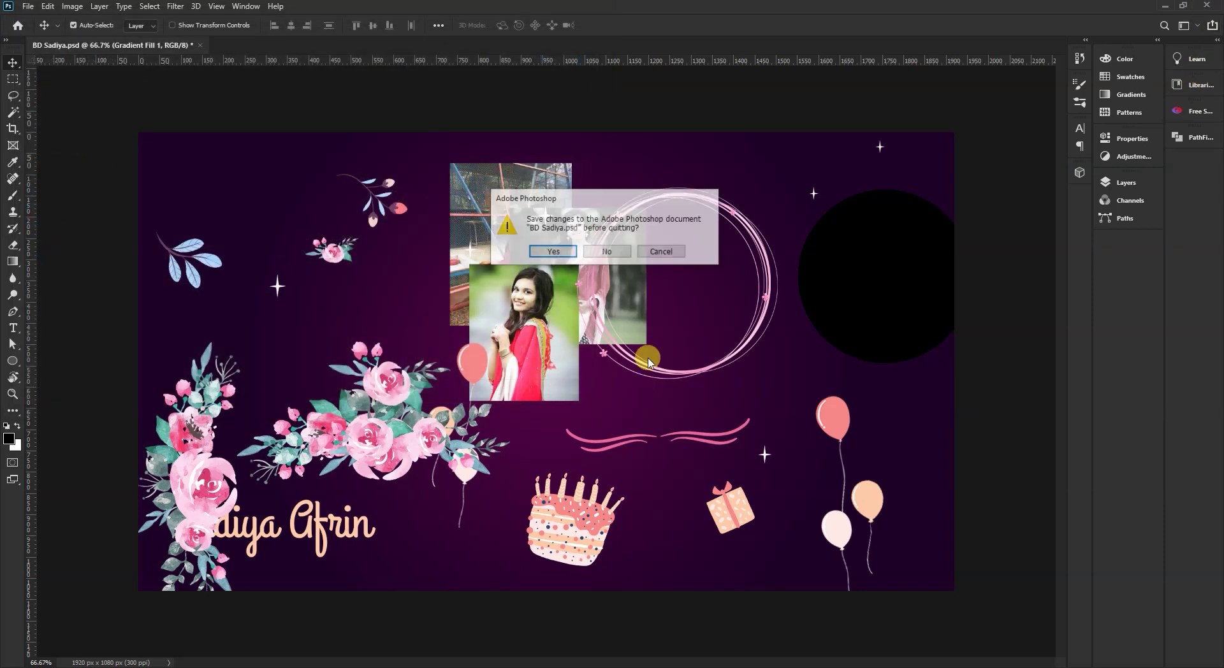
left_click(622, 253)
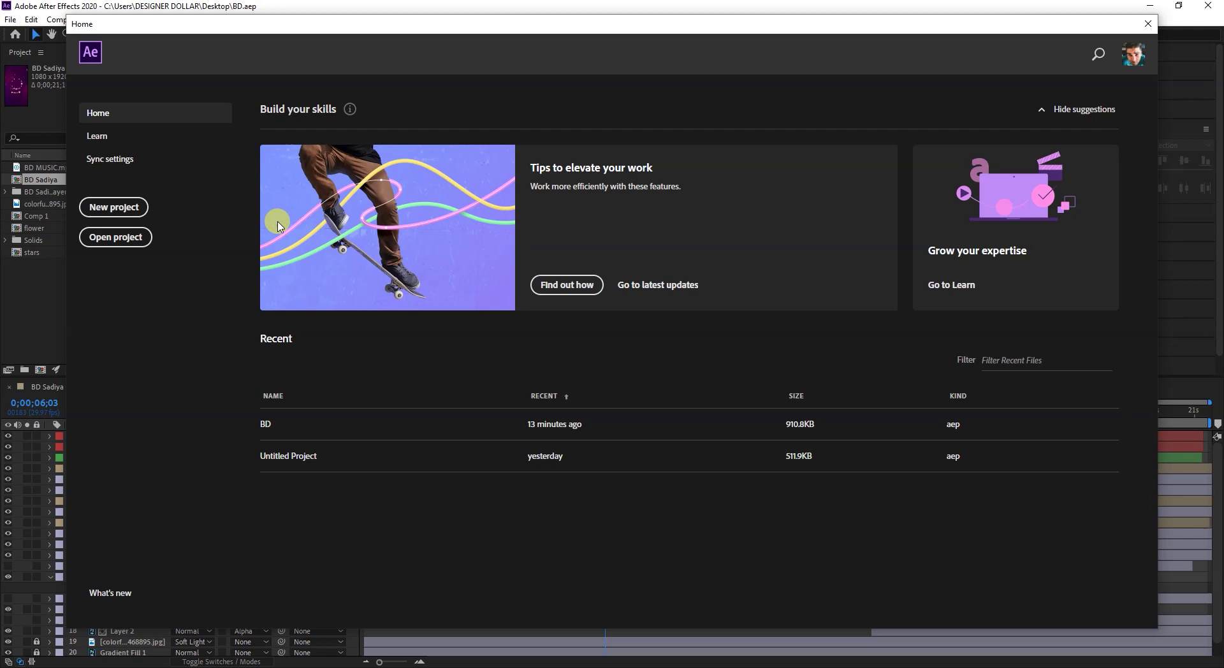
- Start a new After Effects project, examine the new composition's size, frame rate, duration and background colour settings, and cancel the composition
left_click(116, 207)
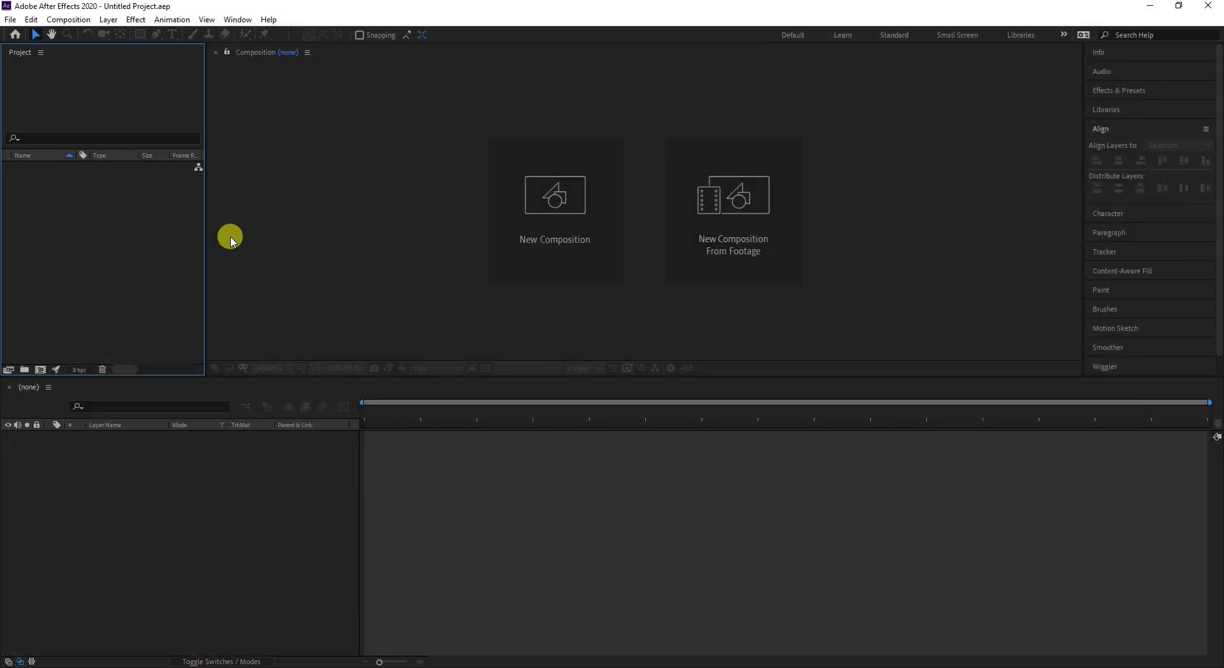
left_click(70, 19)
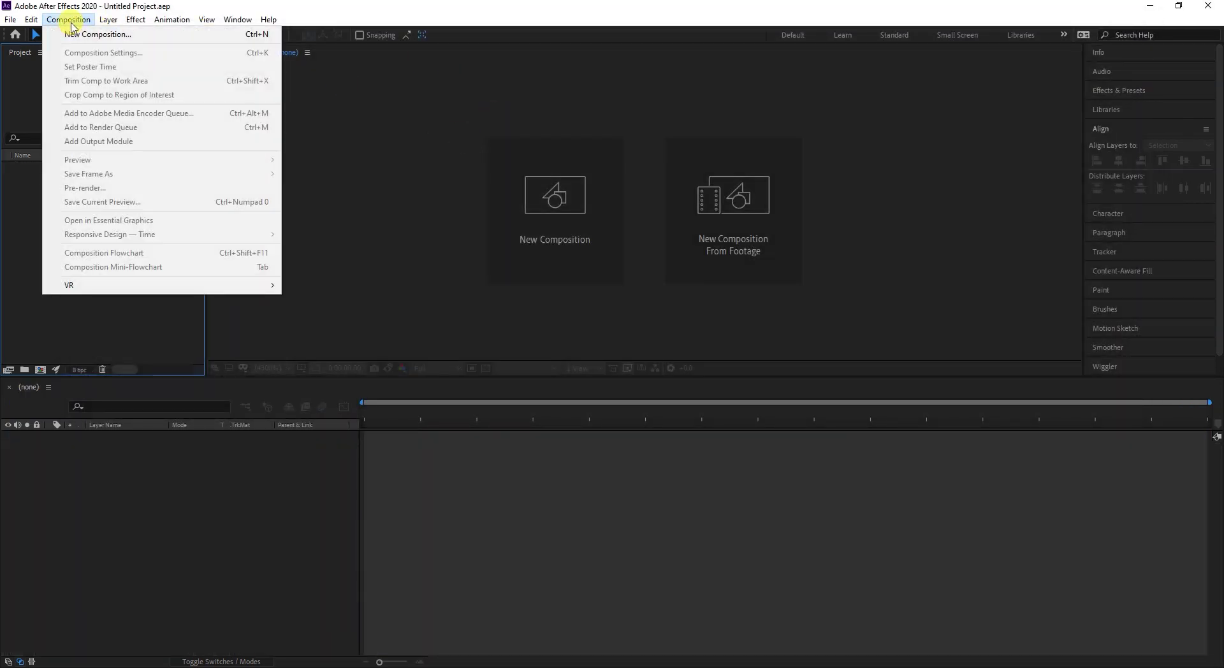
left_click(492, 219)
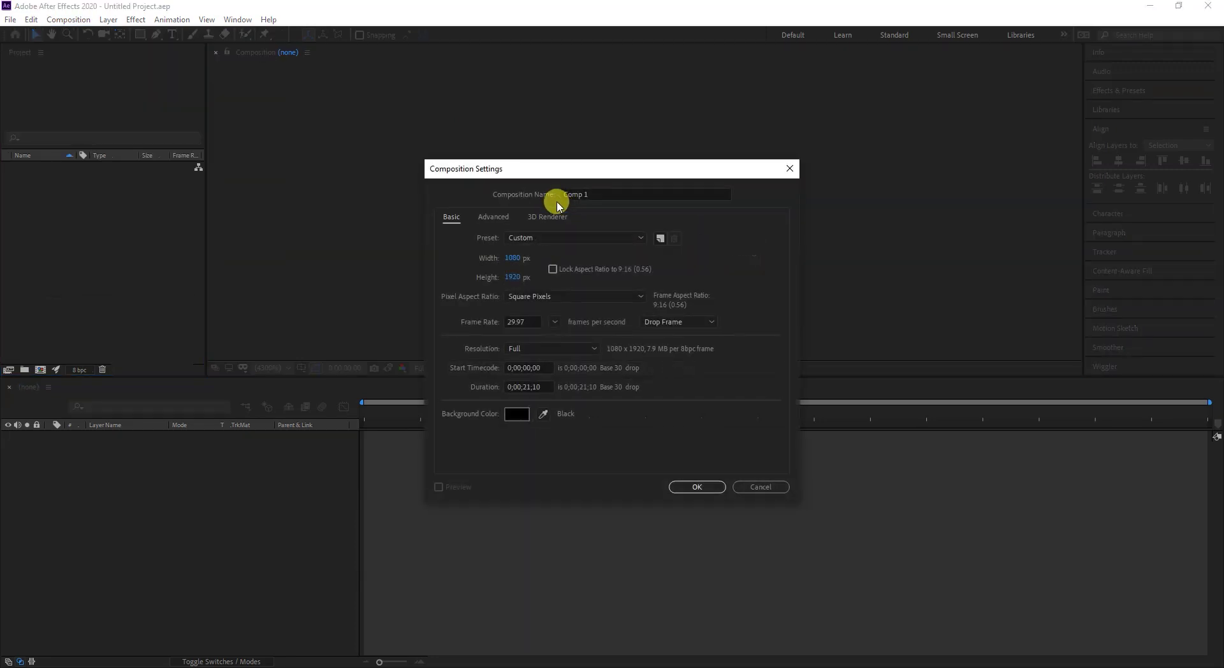
left_click(513, 256)
left_click(728, 252)
left_click(513, 278)
left_click(747, 257)
left_click(530, 322)
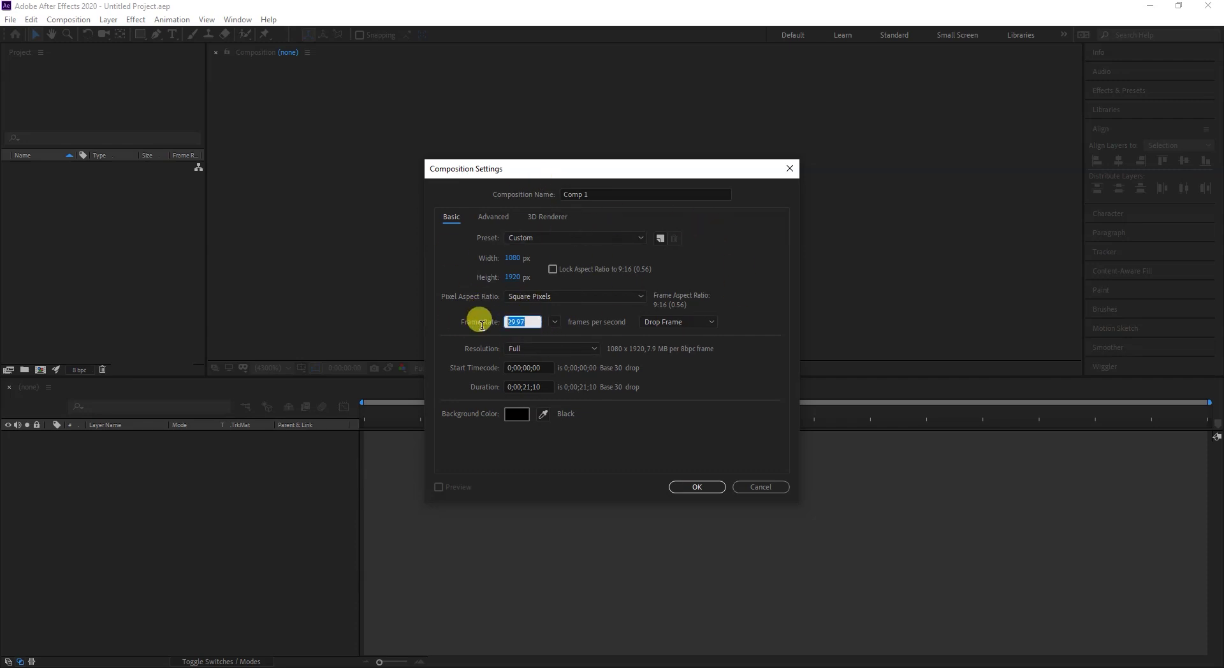
left_click(532, 386)
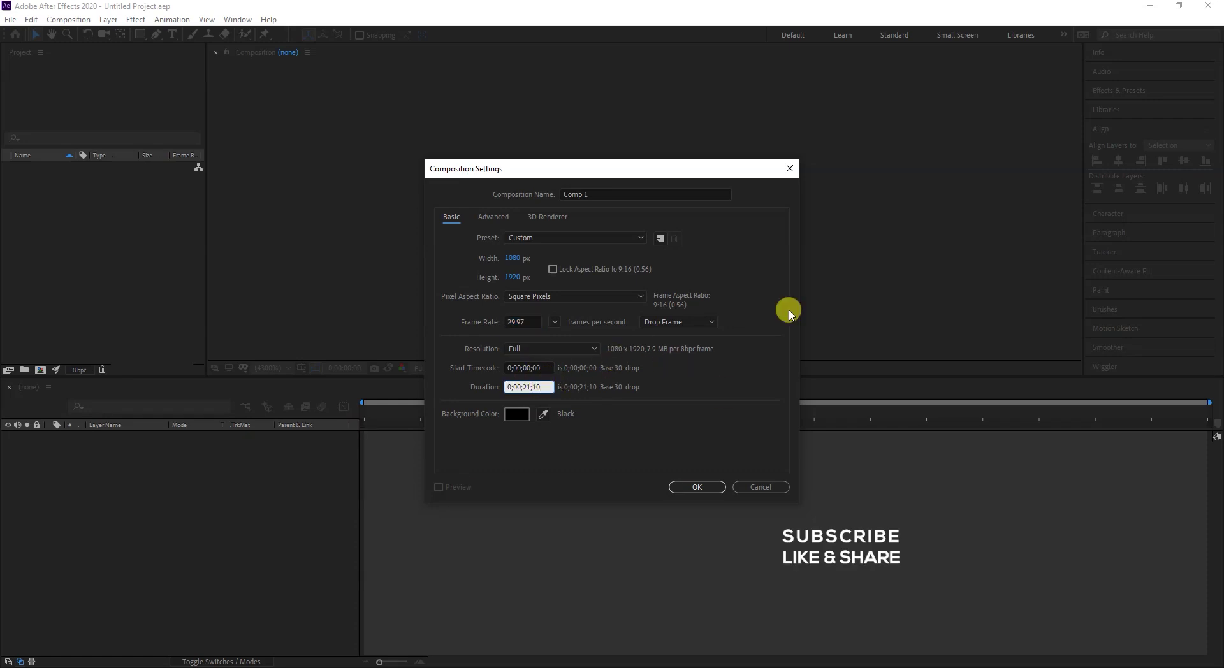
left_click(516, 415)
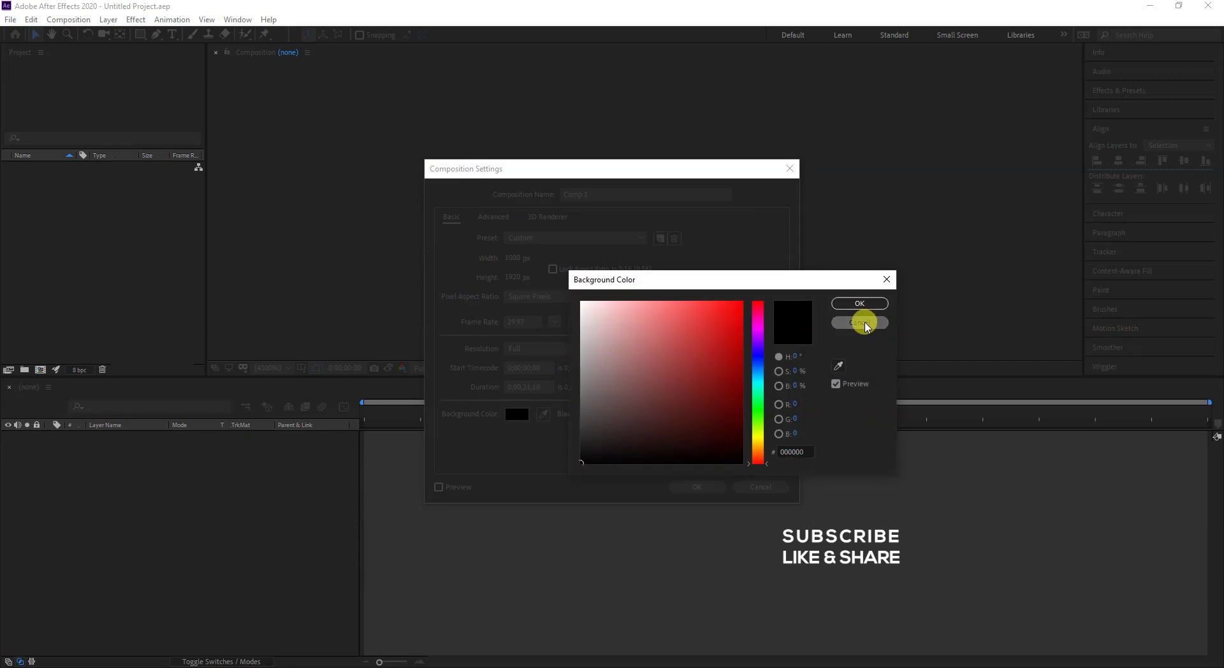
left_click(861, 322)
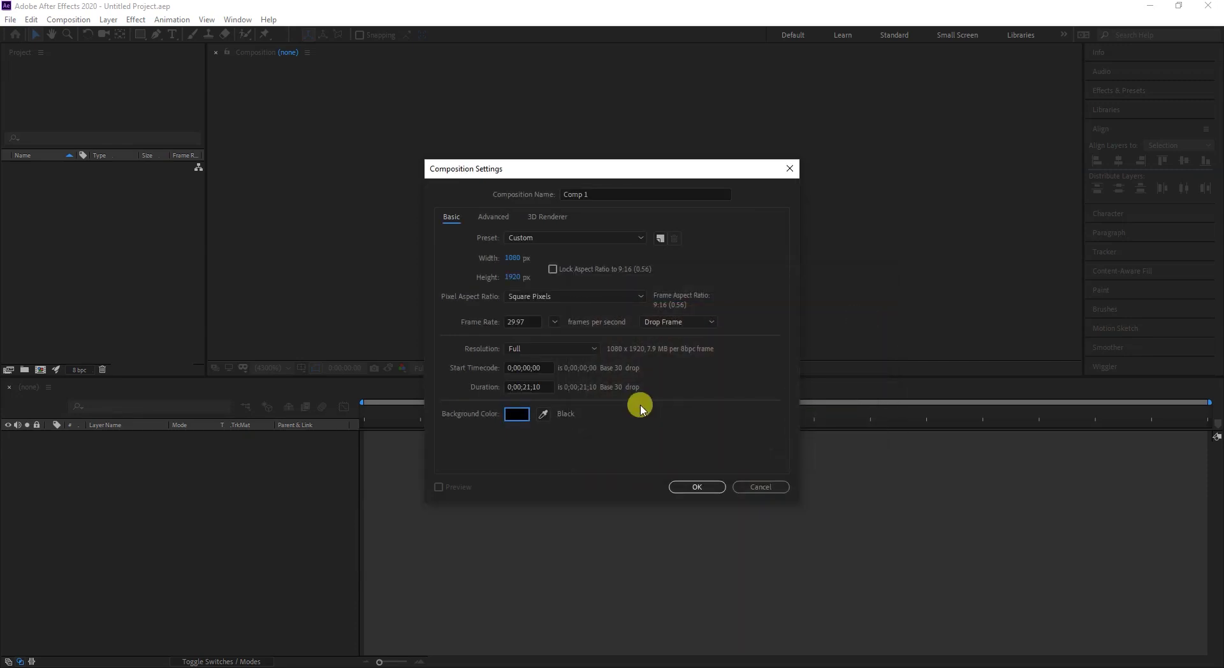
left_click(743, 490)
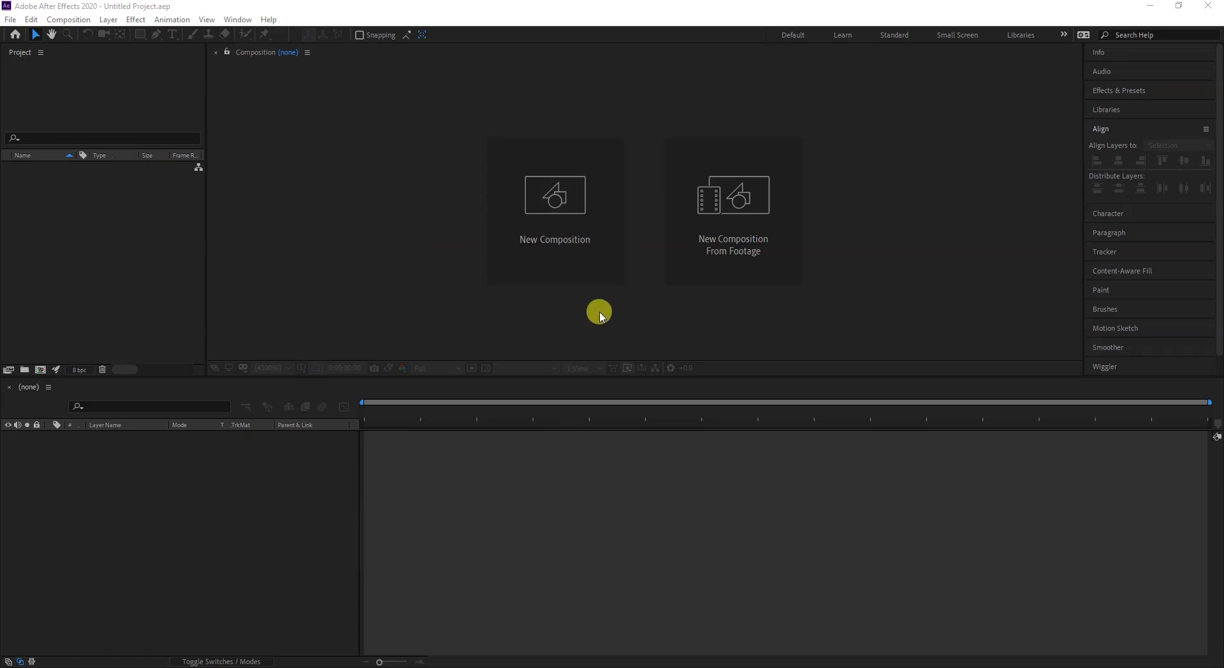
- Open the recent project BD and fit the birthday composition in the viewer
left_click(15, 34)
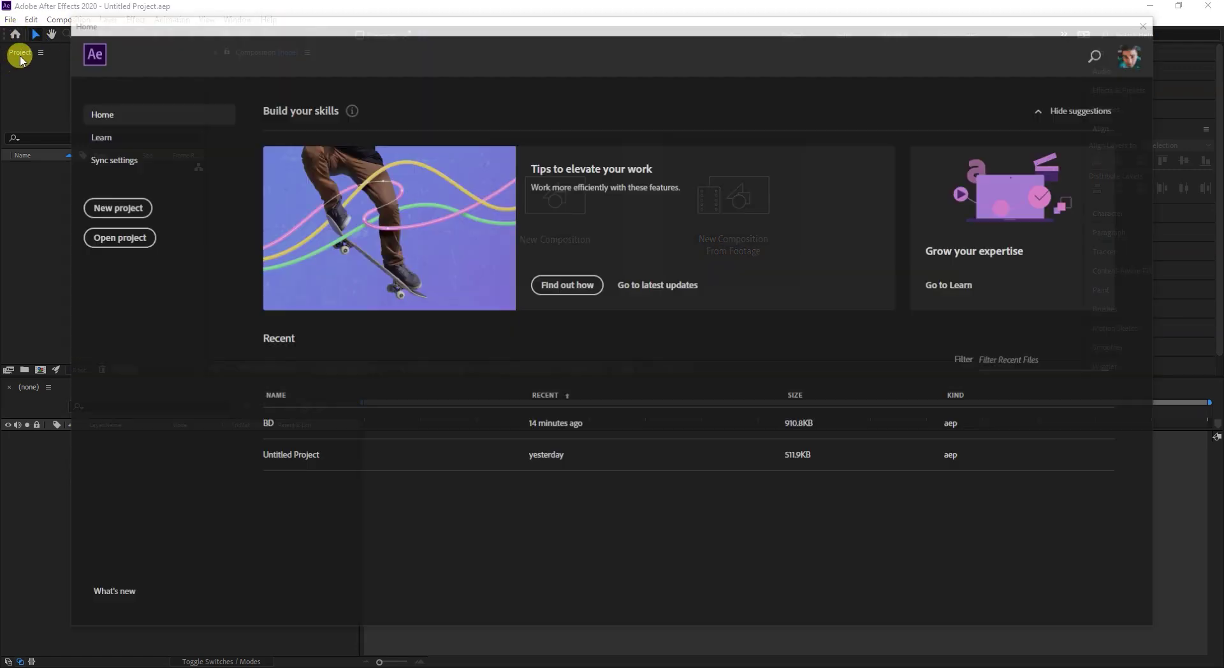
left_click(508, 413)
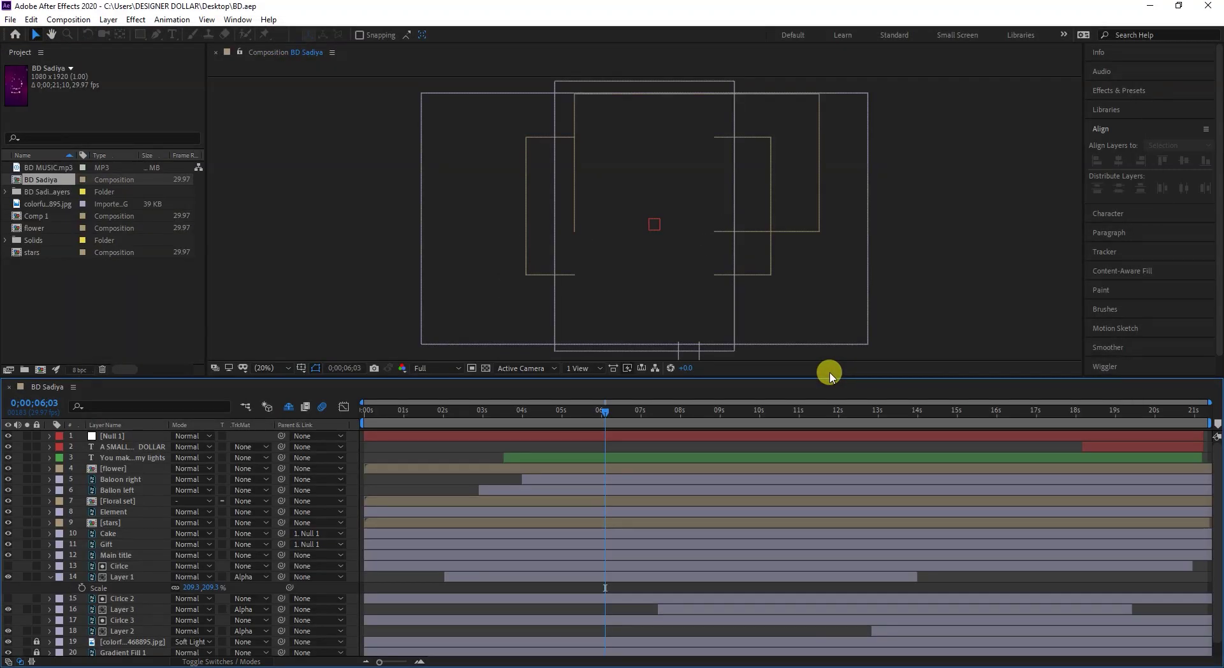
left_click(282, 368)
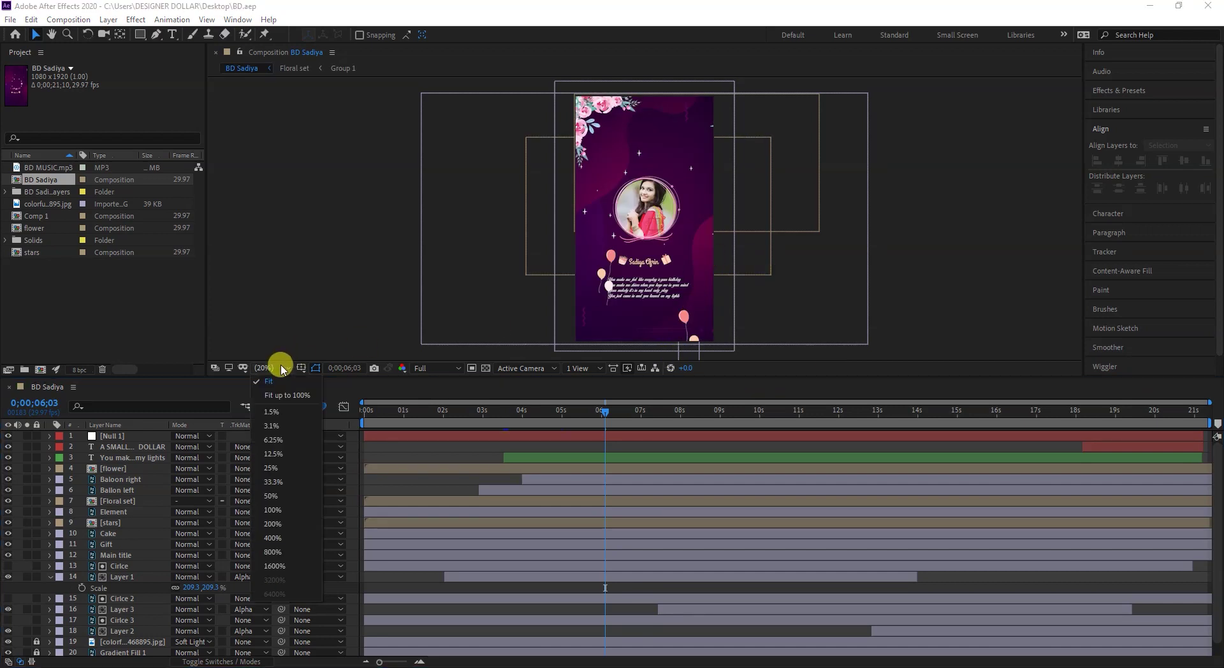
left_click(282, 382)
left_click(276, 368)
left_click(278, 382)
- Enlarge the composition viewer by making the timeline area shorter, and refit the preview to the larger space
left_click_drag(422, 376, 428, 413)
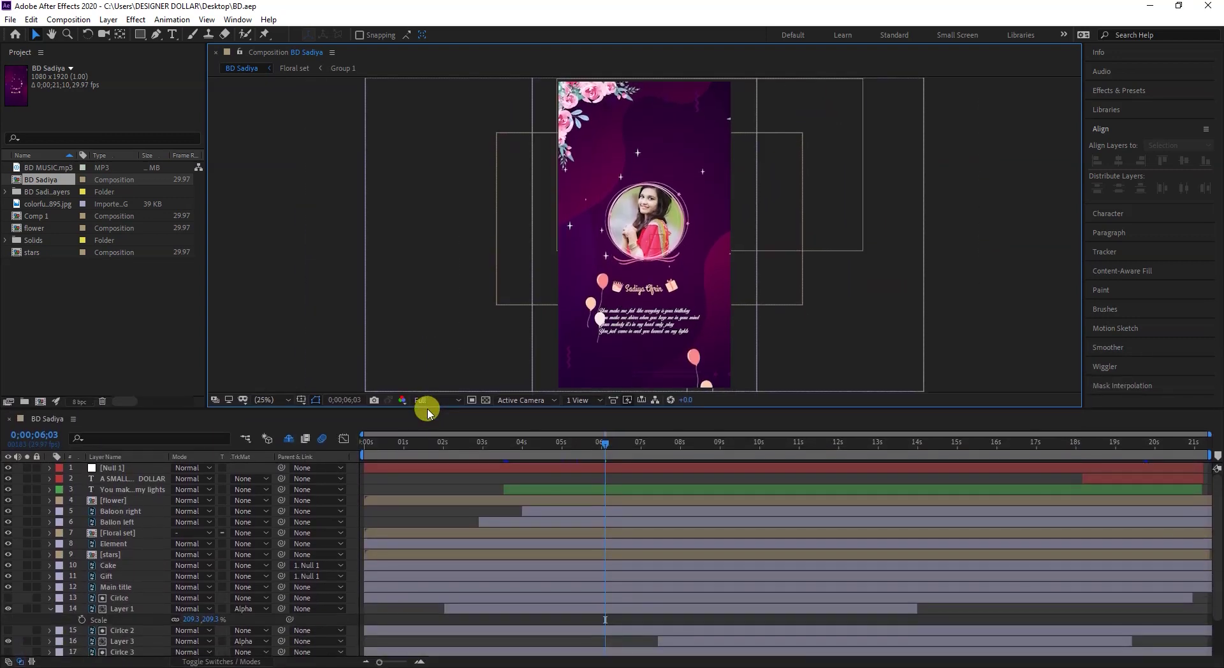
left_click(261, 400)
left_click(268, 419)
left_click(270, 405)
left_click(267, 420)
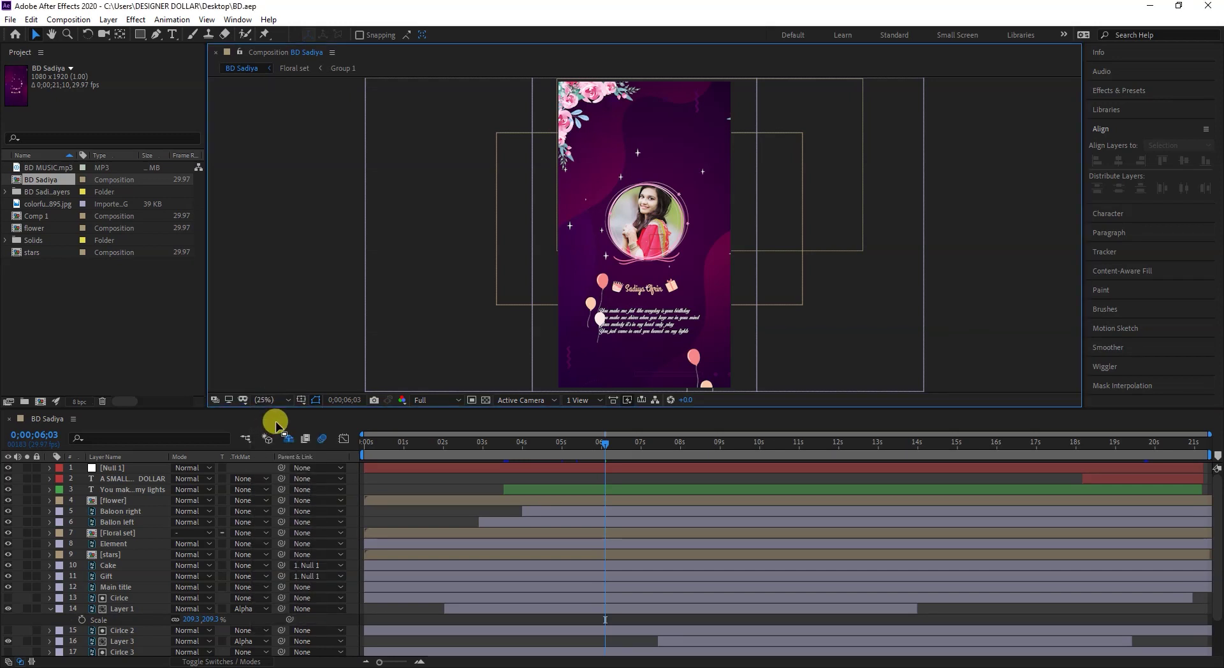
left_click(281, 403)
left_click(283, 414)
left_click(275, 470)
- Set the composition preview resolution to Half
key("Home")
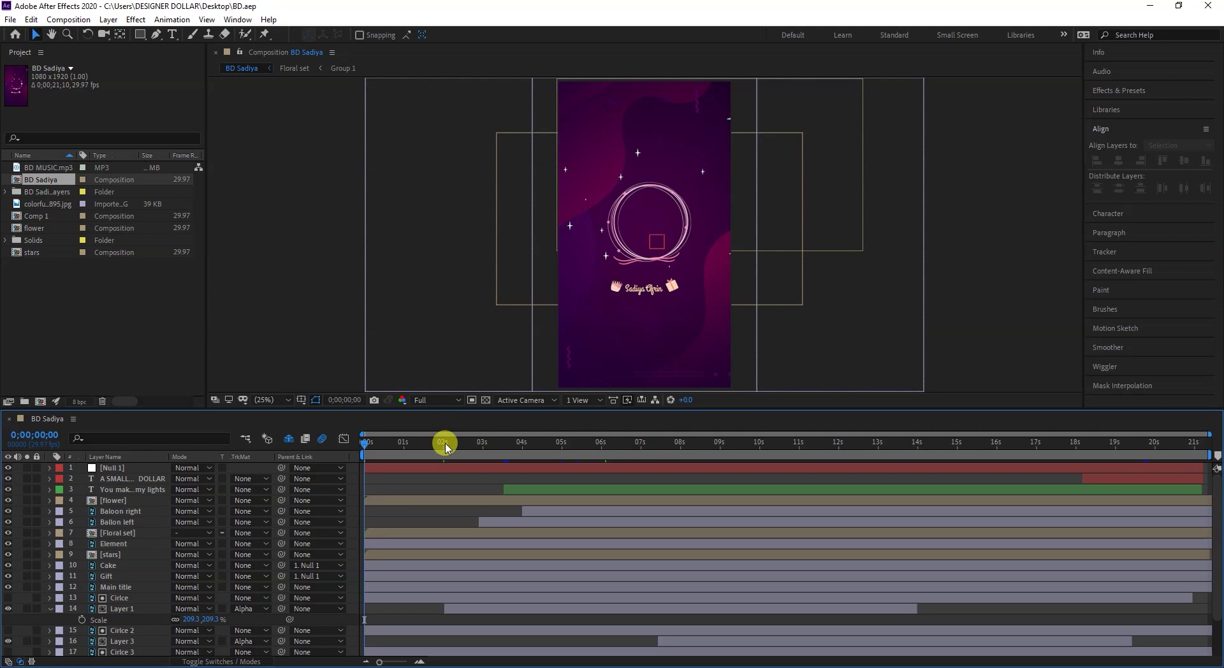
left_click(429, 403)
left_click(430, 444)
key("space")
left_click(432, 406)
left_click(429, 443)
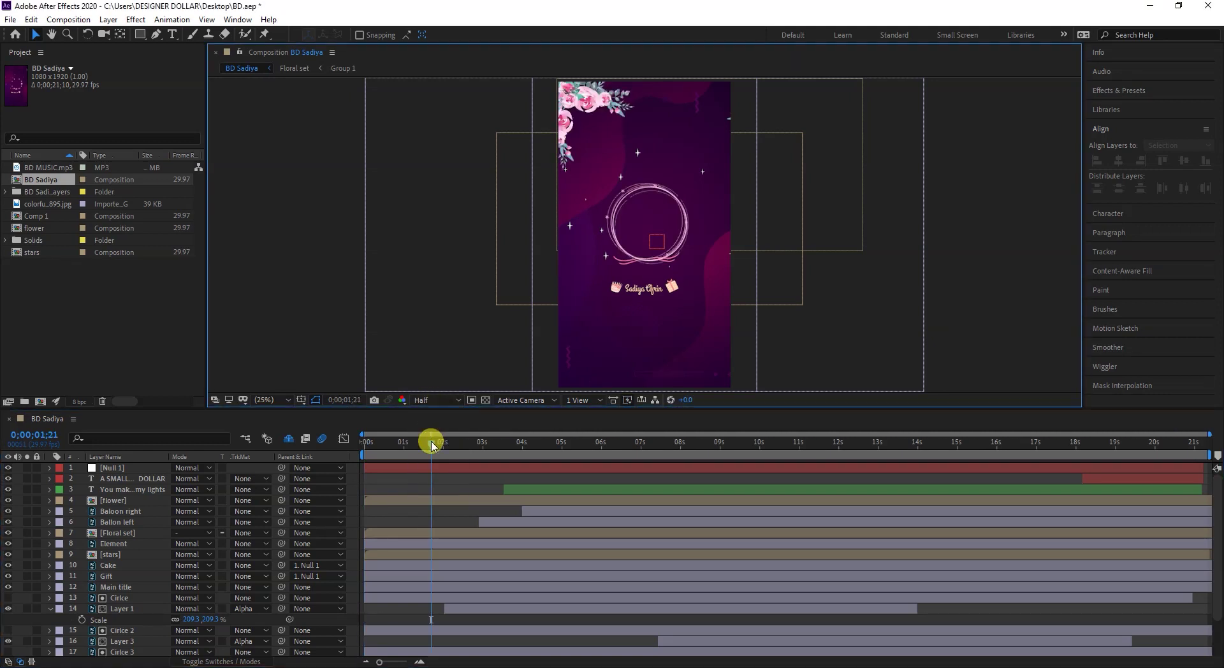
- Play the birthday animation from the start of the timeline twice and move the current time to 0;00;09;04
left_click(366, 443)
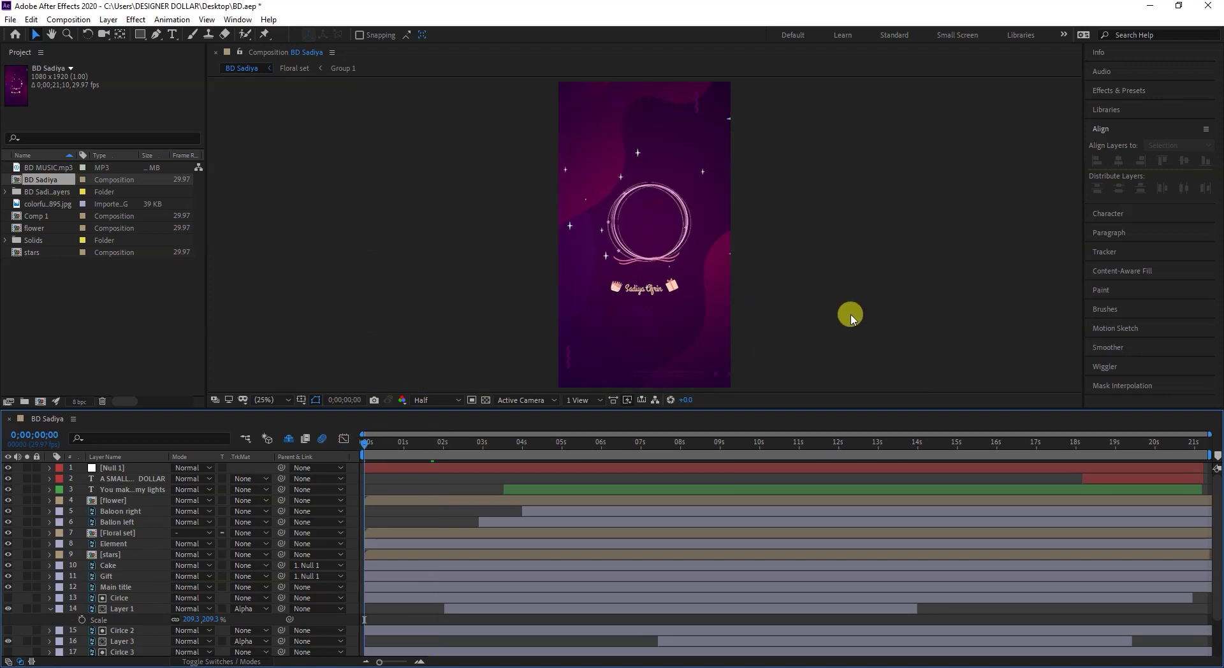
key("space")
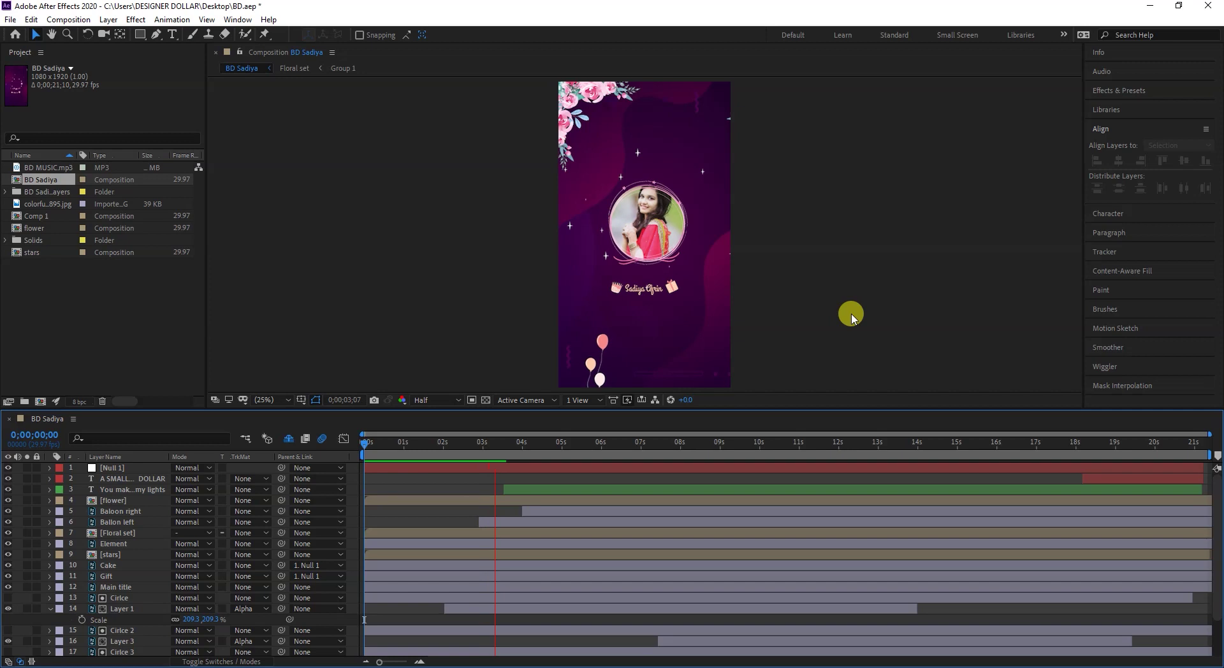
key("space")
left_click_drag(517, 441, 208, 446)
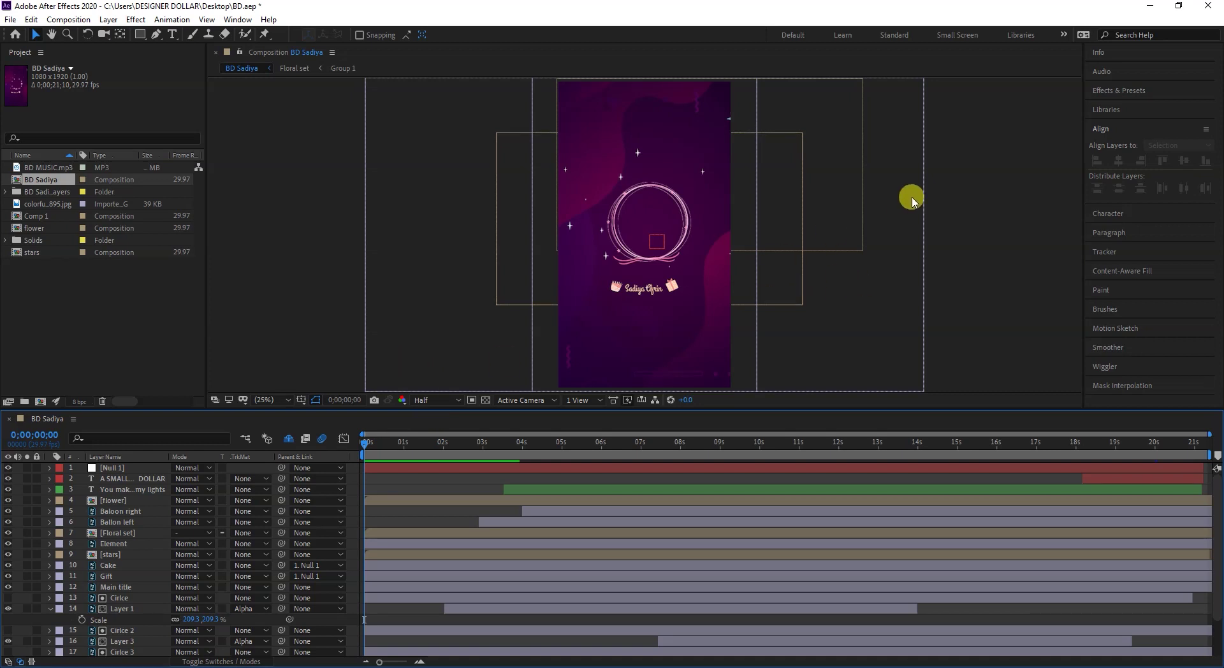
key("space")
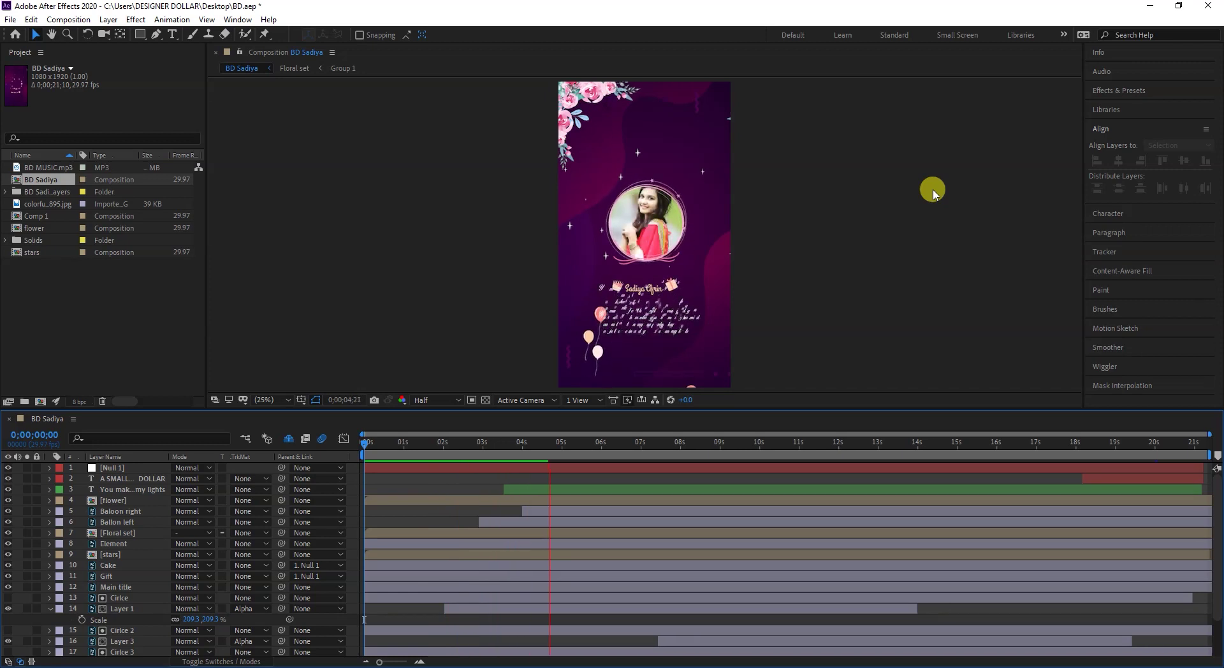
key("space")
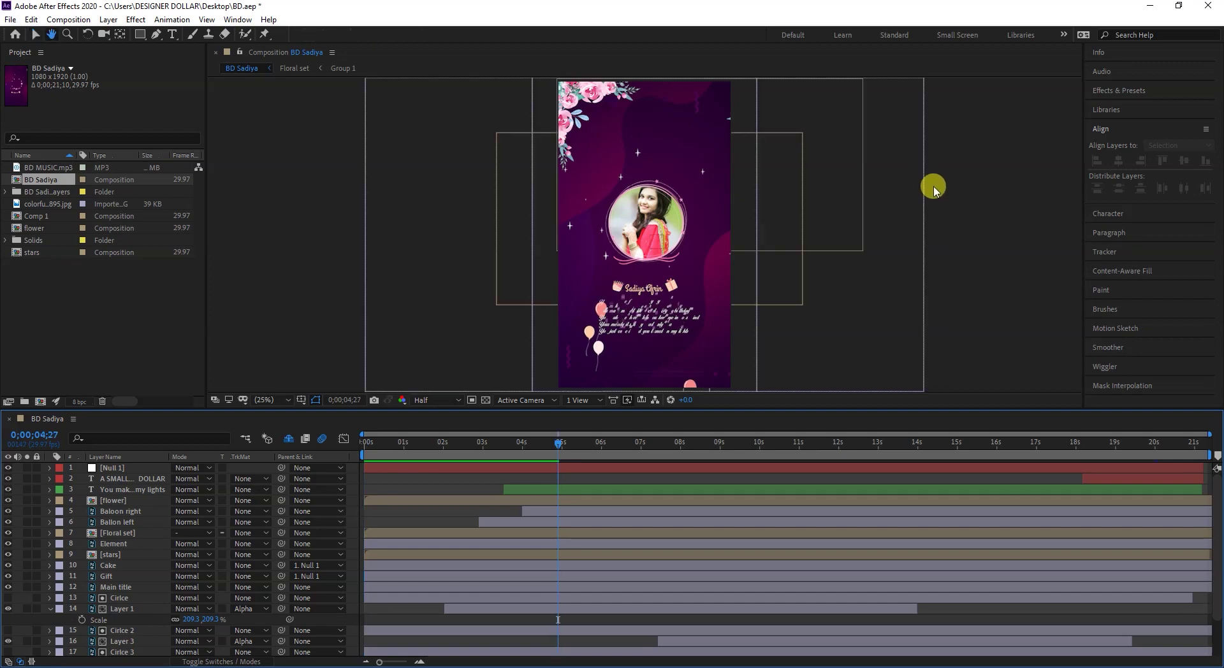
left_click_drag(599, 454, 642, 454)
left_click(724, 442)
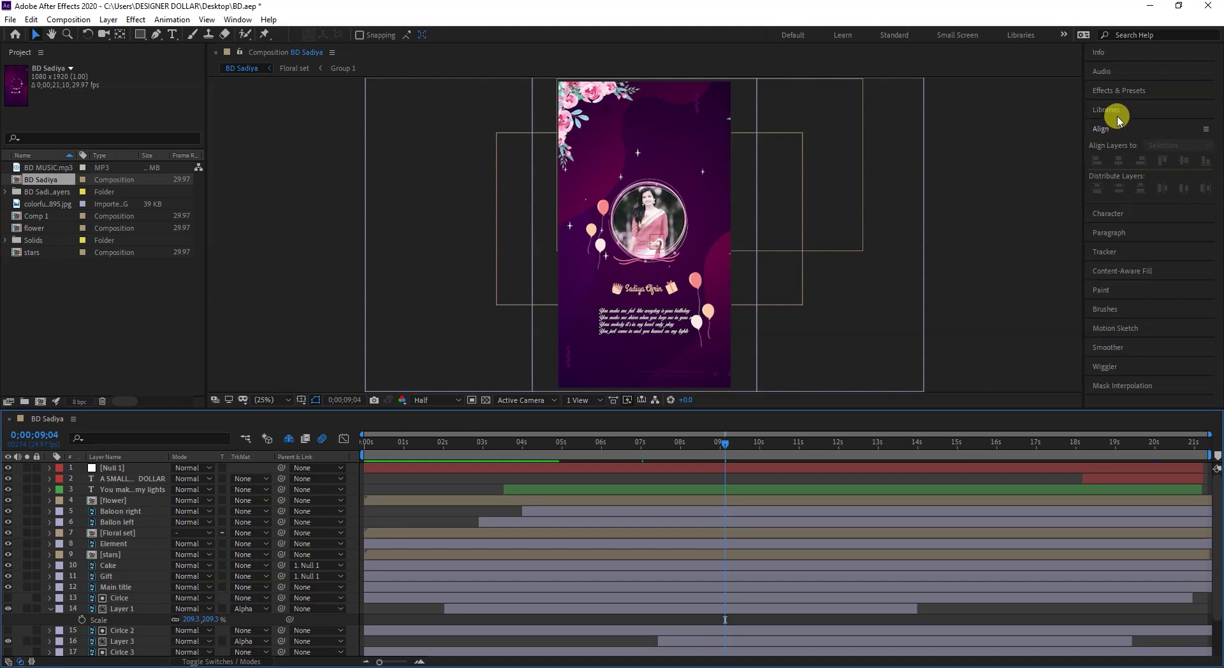
- Look at the Info and Tracker controls and display the Effects & Presets categories
left_click(1115, 55)
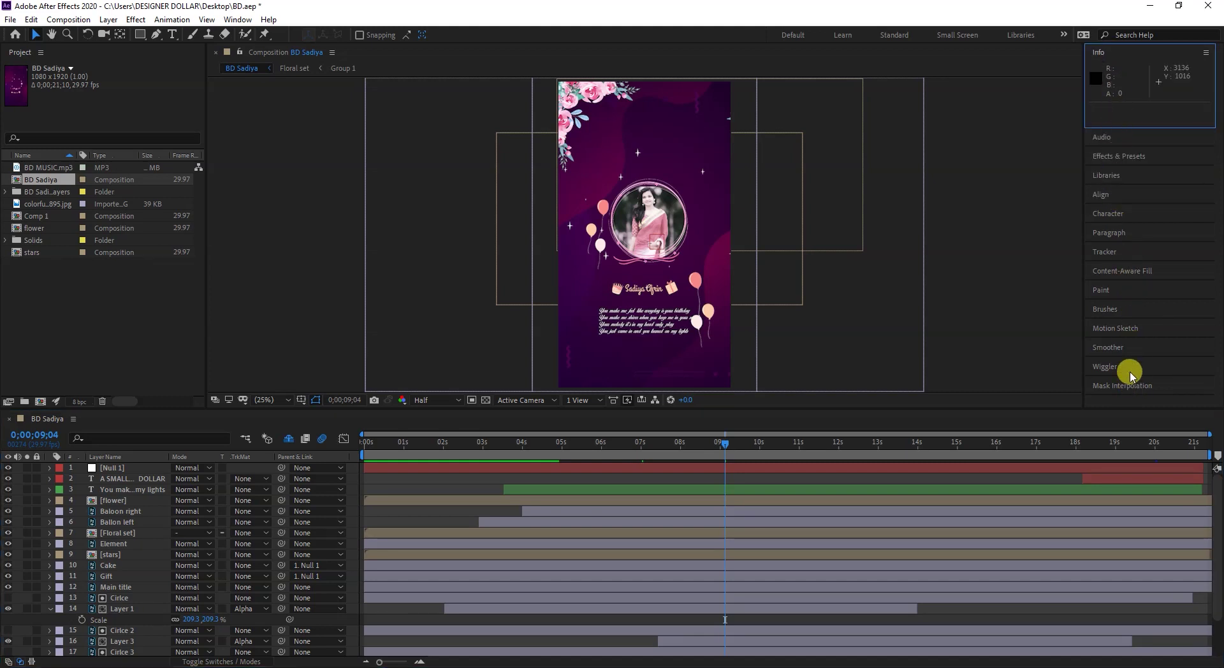
left_click(1126, 257)
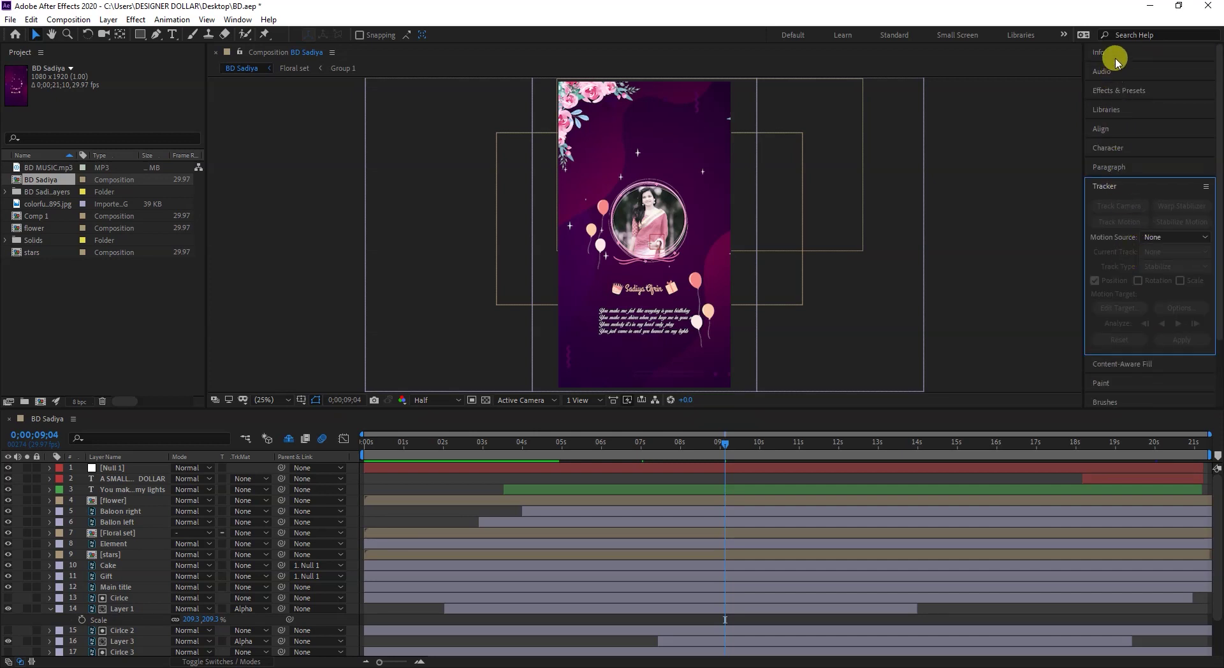
left_click(1116, 92)
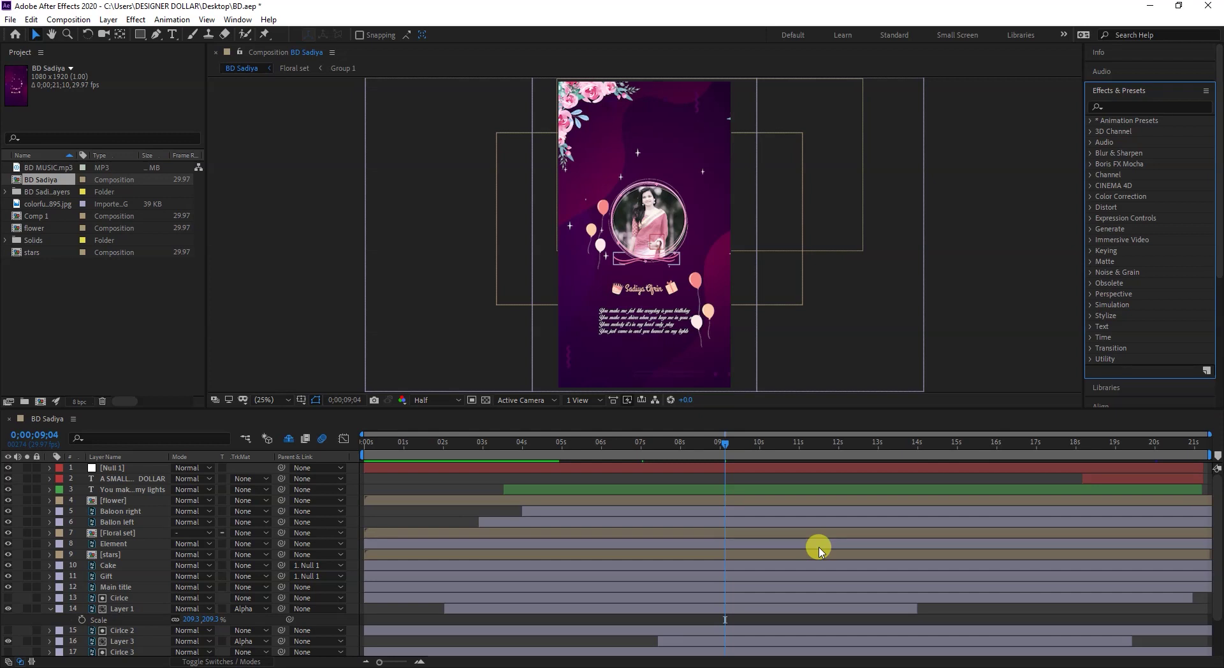
- Move the current time to 0;00;00;00 and collapse the properties of Layer 1
left_click_drag(725, 443, 295, 437)
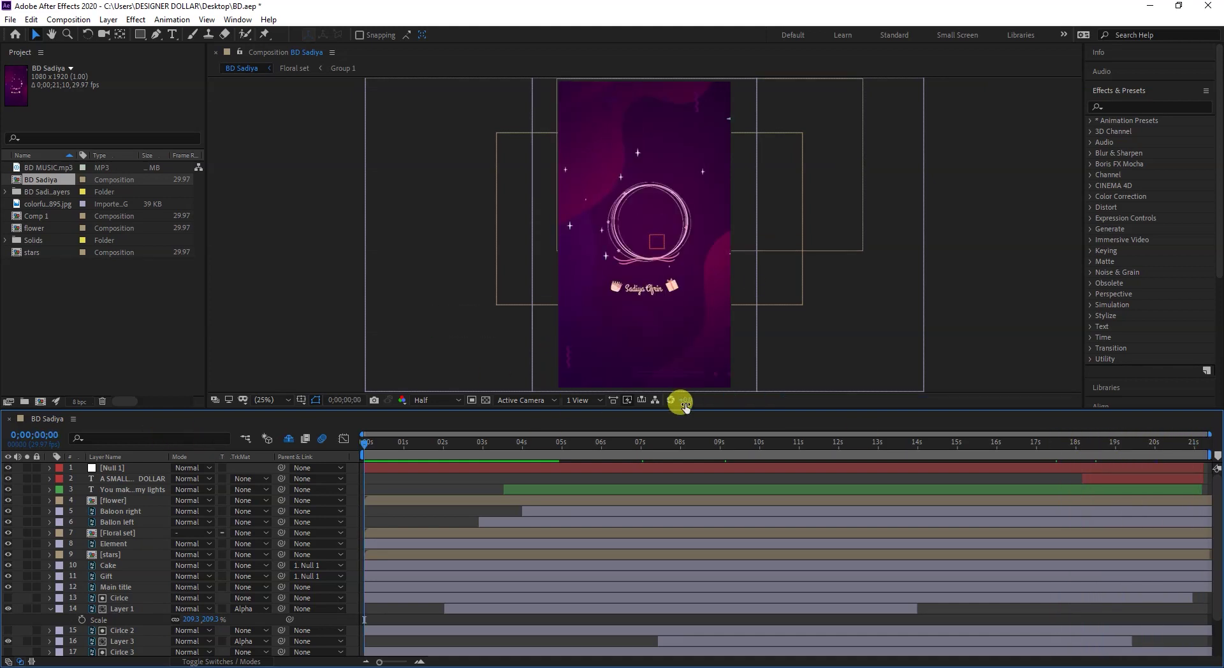
left_click_drag(1217, 528, 1219, 488)
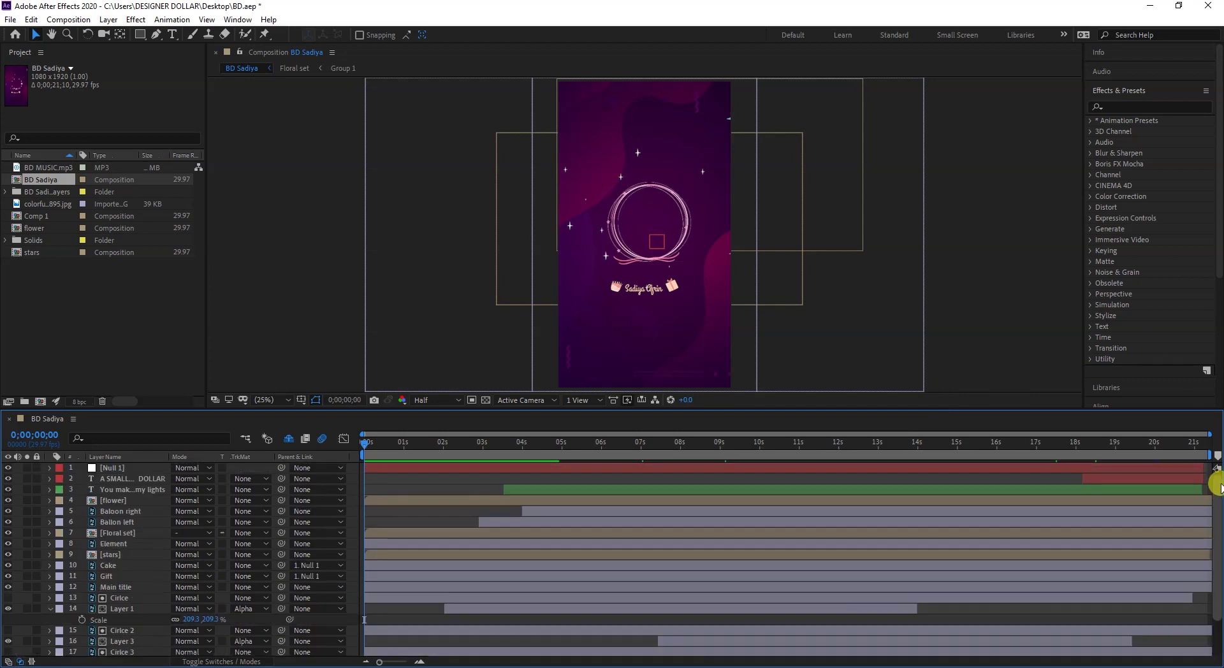
left_click(50, 609)
- Select the BD MUSIC.mp3 audio layer at the end of the layer stack
scroll(1215, 538, "down", 2)
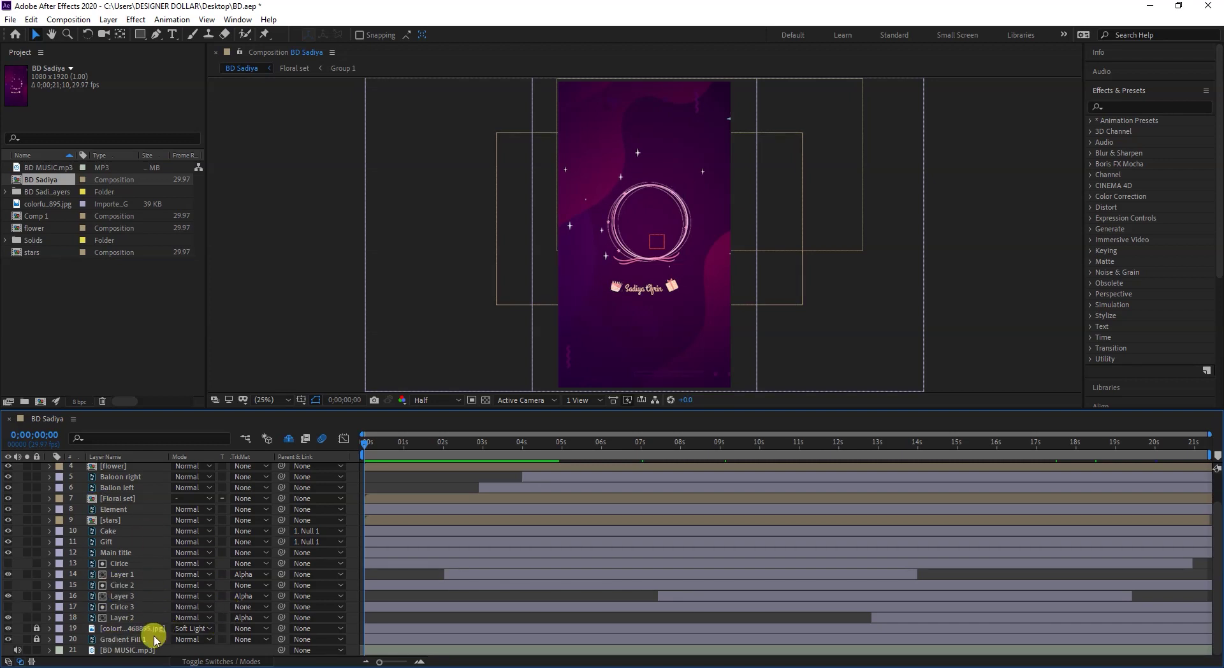
left_click(137, 651)
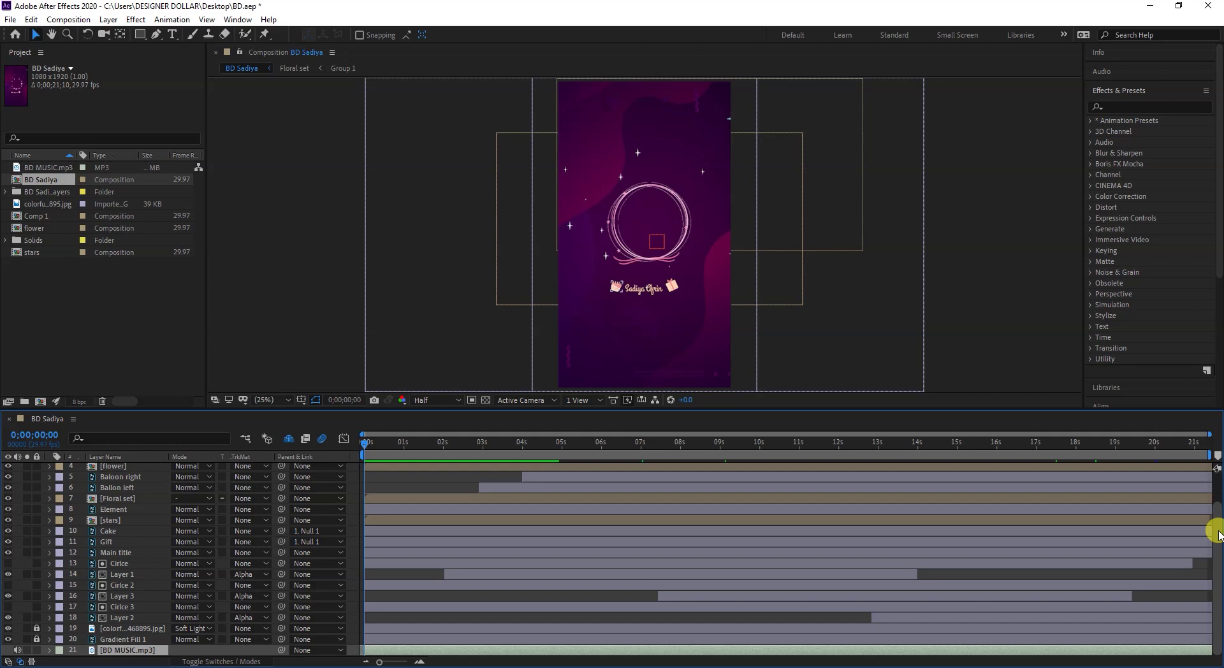
left_click(158, 499)
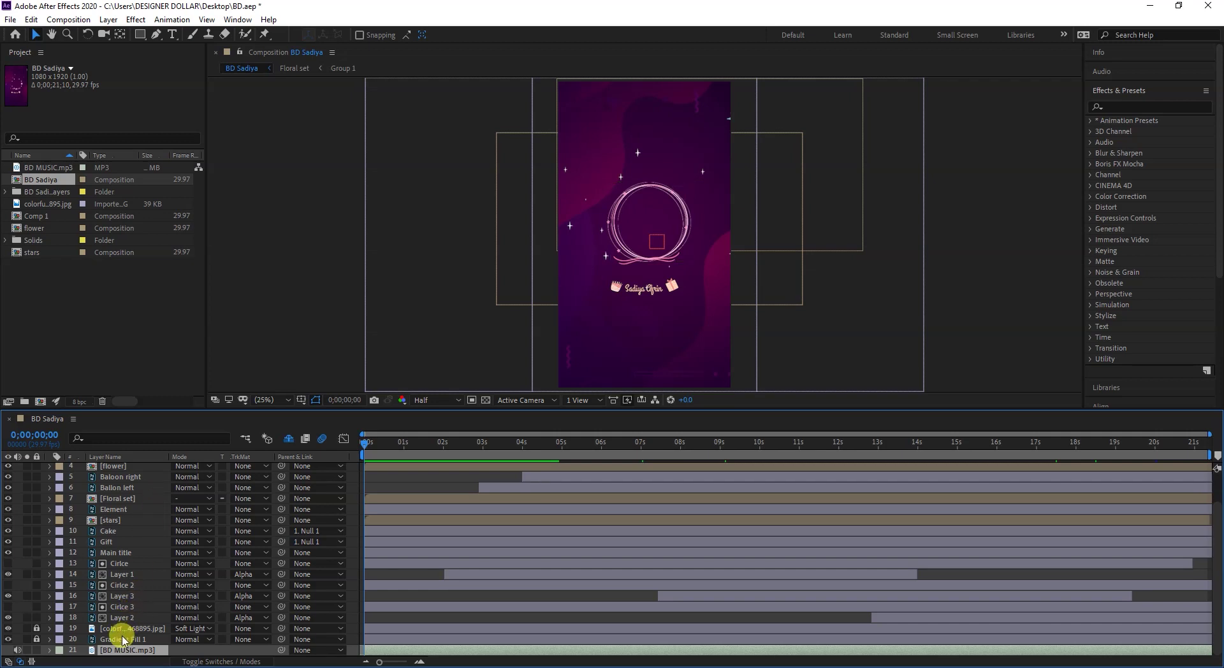
- Unlock the Soft Light background image and Gradient Fill 1 layers, and move the current time to 0;00;09;14
left_click(39, 641)
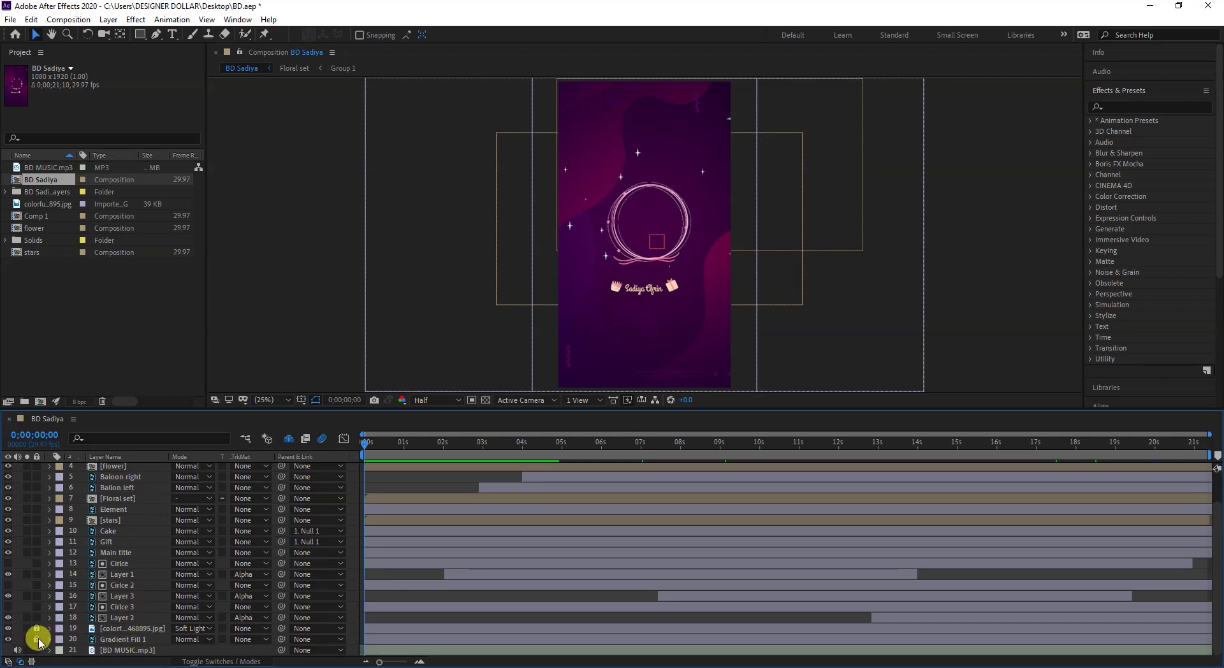
left_click(37, 629)
left_click(37, 639)
scroll(62, 482, "up", 2)
scroll(61, 480, "down", 2)
left_click_drag(411, 444, 738, 445)
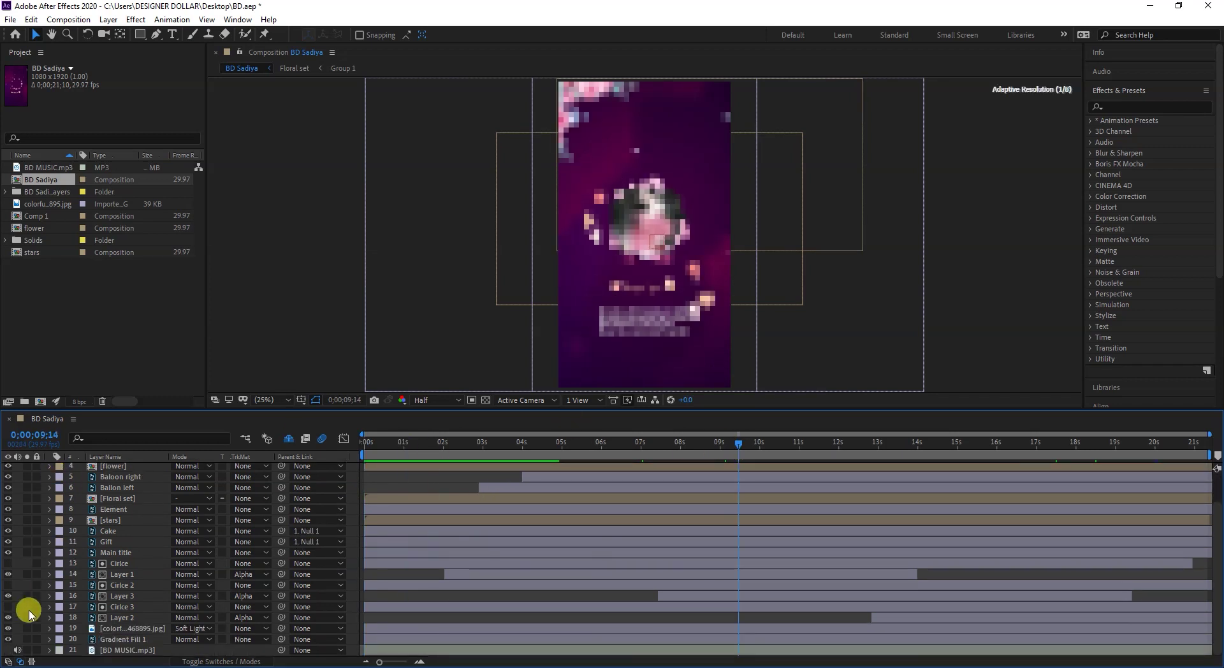
- Toggle the visibility of Gradient Fill 1 repeatedly to compare the design with and without its background fill
left_click(9, 639)
left_click(9, 639)
left_click(9, 639)
left_click(9, 639)
left_click(9, 639)
left_click(9, 639)
left_click(10, 639)
left_click(9, 639)
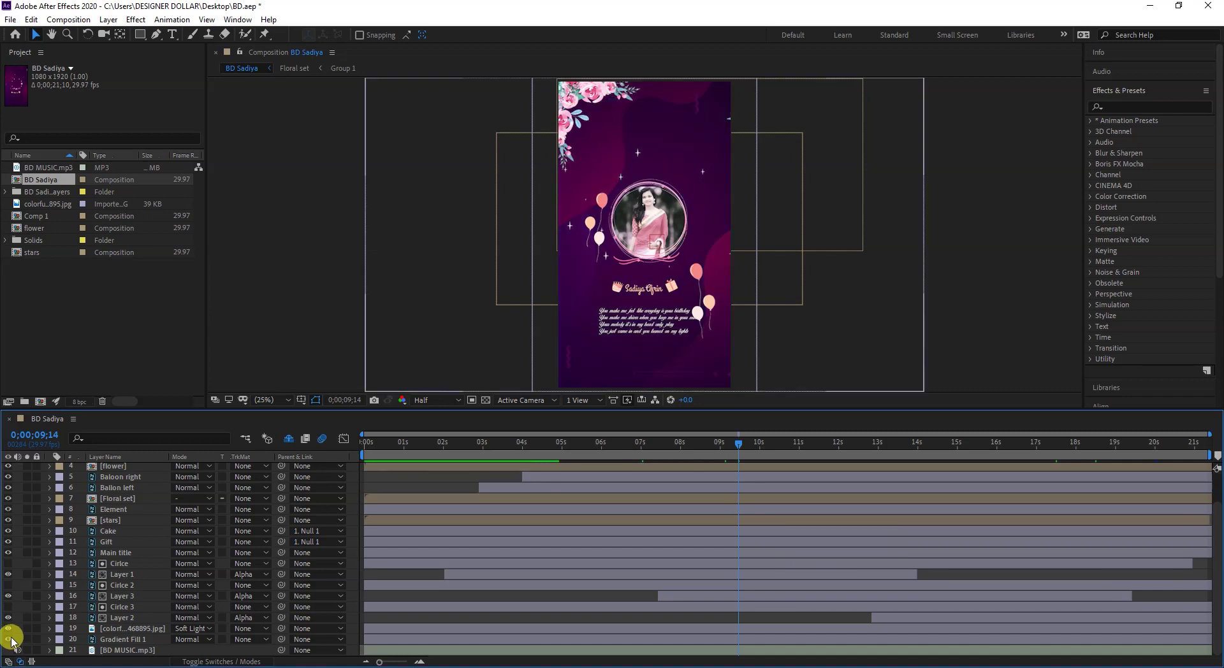
left_click(9, 639)
left_click(10, 639)
left_click(11, 638)
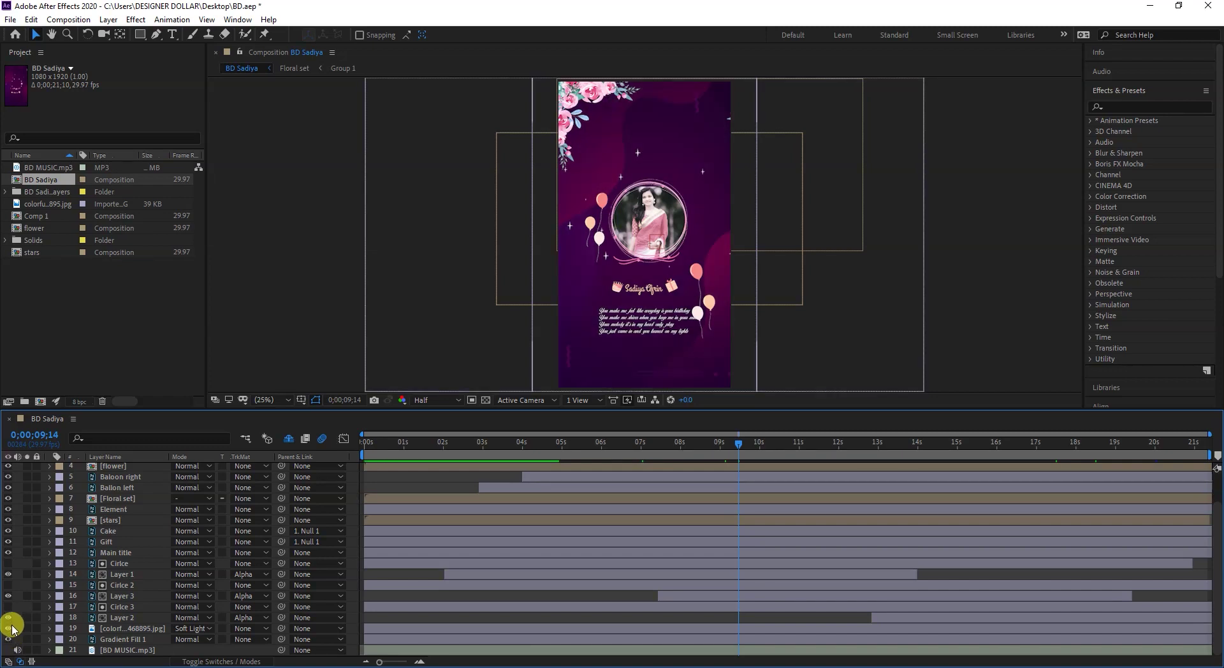
- Toggle the visibility of the Soft Light background image to compare the background with and without its texture
left_click(9, 628)
left_click(9, 628)
left_click(10, 628)
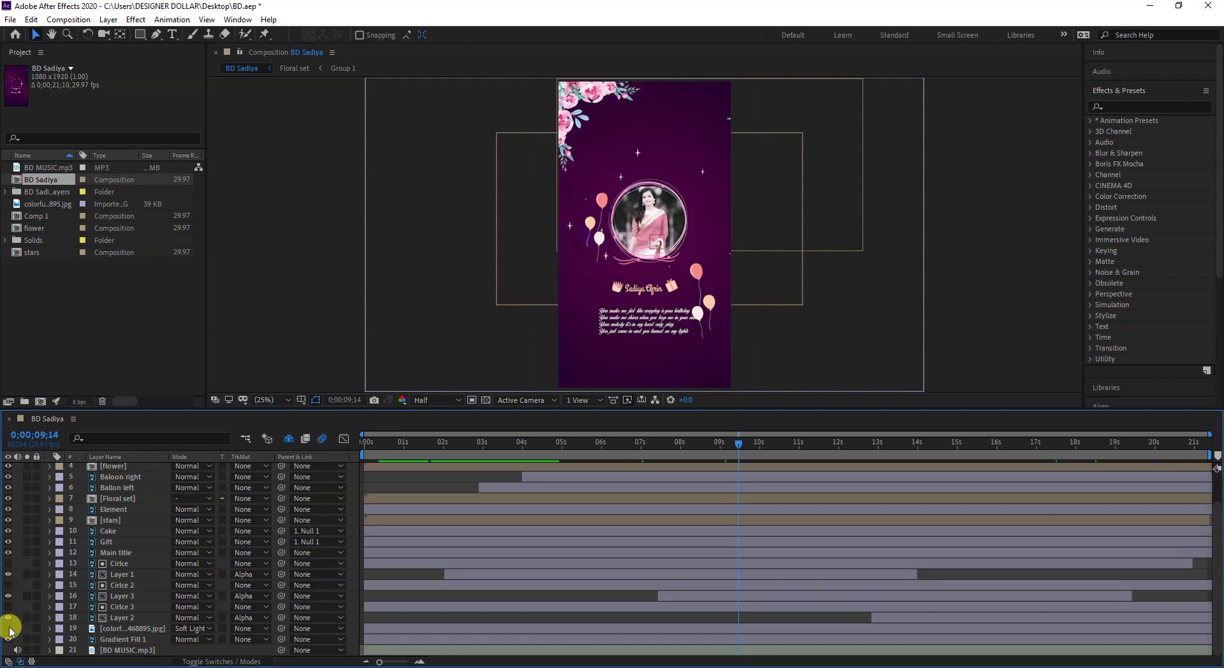
left_click(8, 629)
left_click(8, 629)
left_click(8, 629)
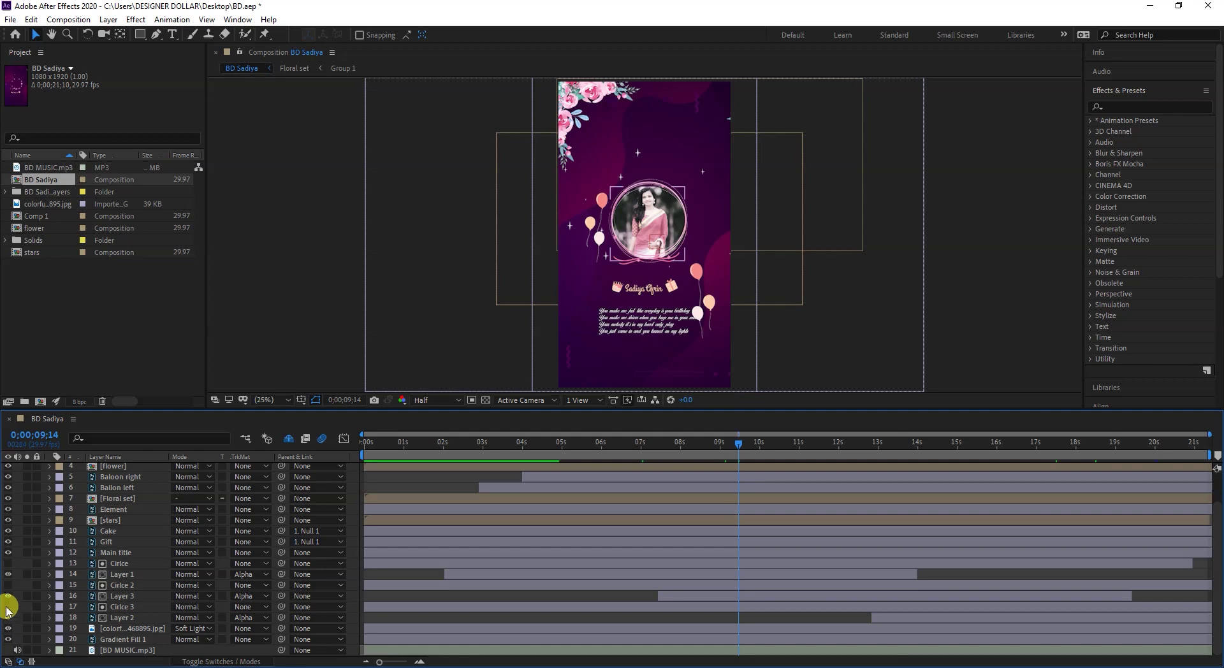
- Hide Layer 1, select Layer 3 and toggle its visibility to compare the circular frame with and without the photo
left_click(7, 574)
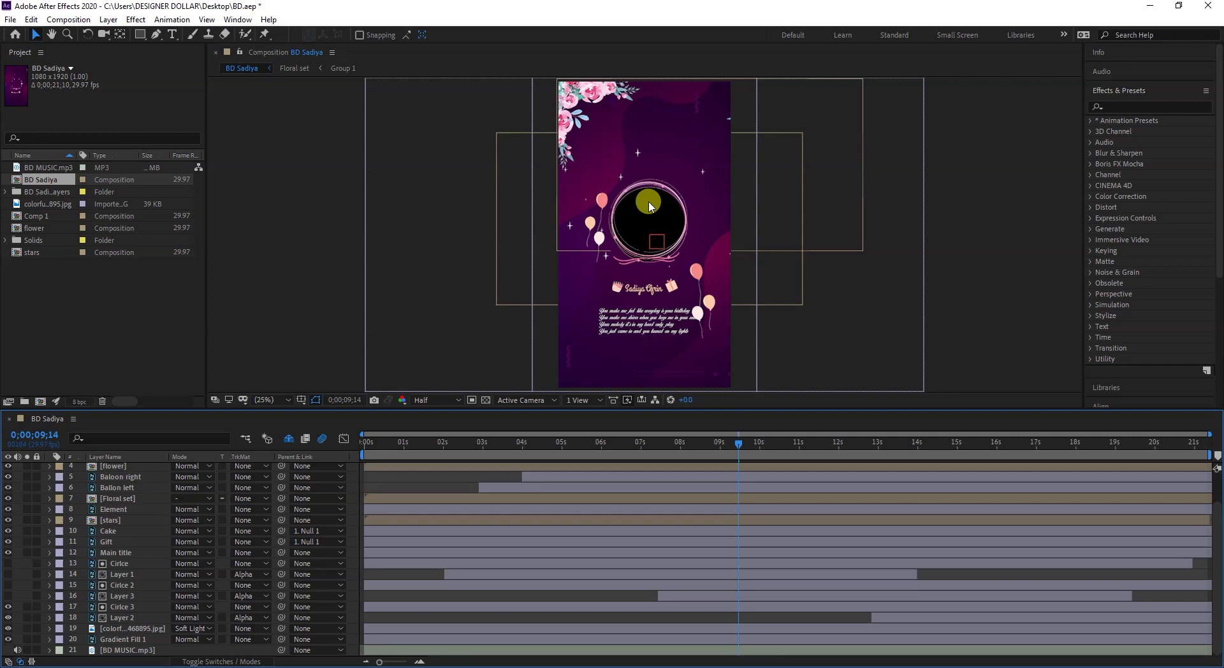
left_click(9, 596)
left_click(9, 595)
left_click(9, 595)
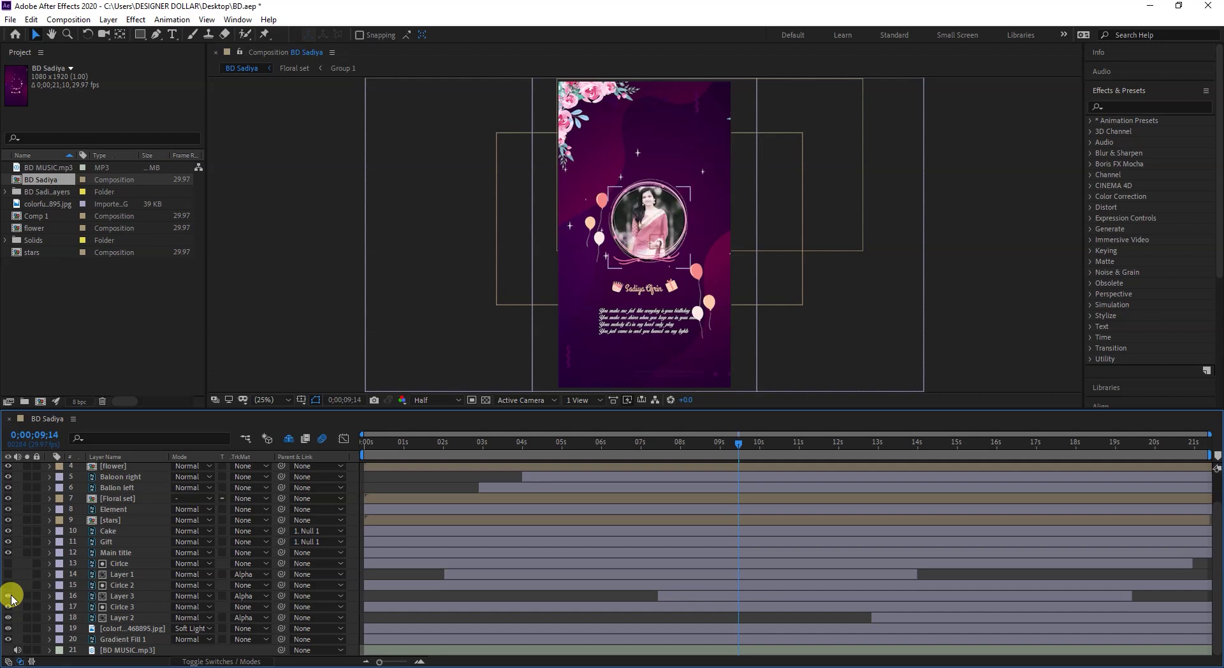
left_click(127, 598)
left_click(8, 596)
left_click(9, 597)
left_click(9, 597)
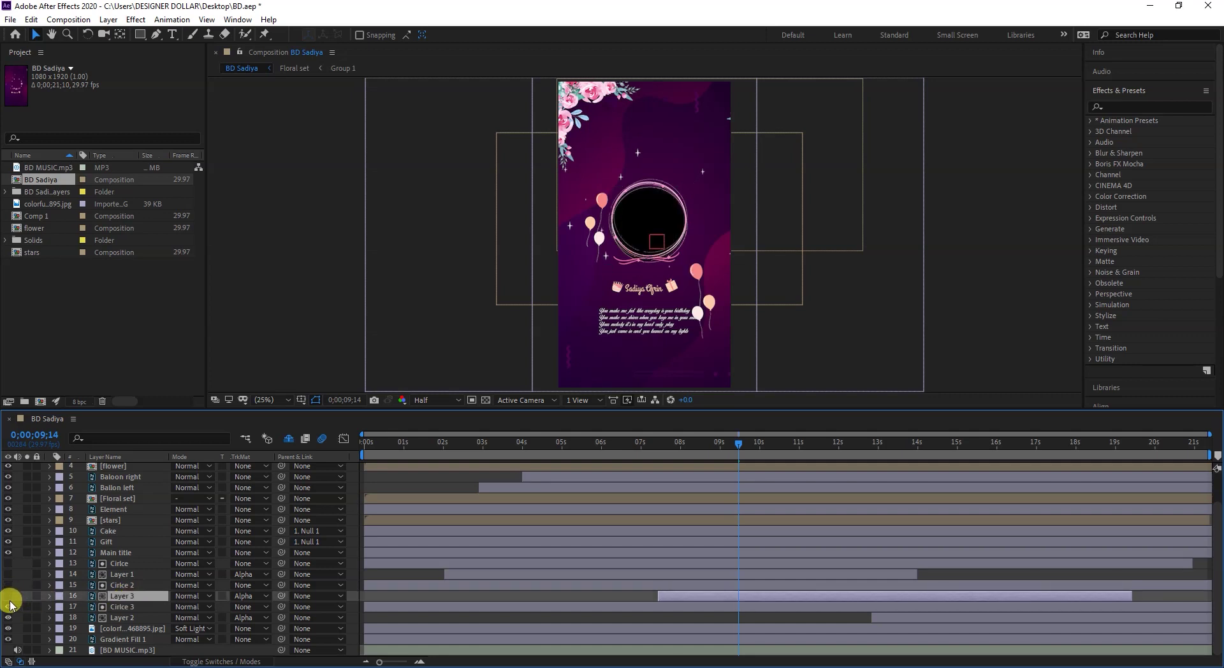
- Try to draw a circular mask on Layer 3 above the photo frame with the Ellipse Tool
left_click(141, 40)
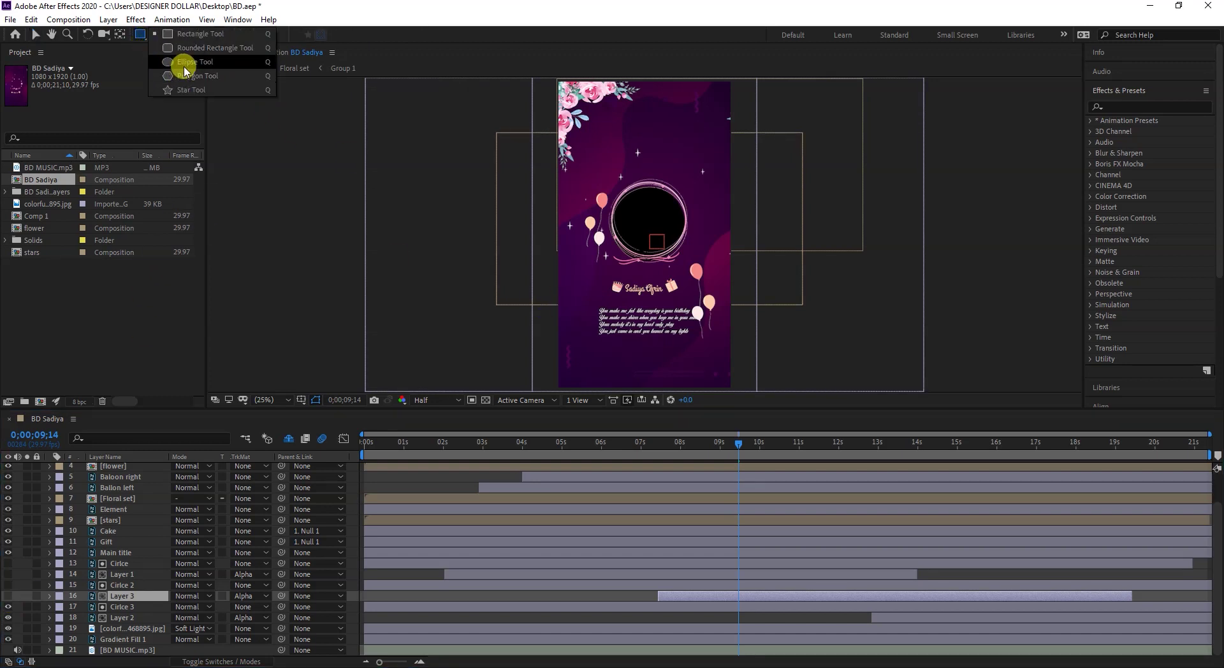
left_click(185, 67)
left_click_drag(621, 137, 678, 179)
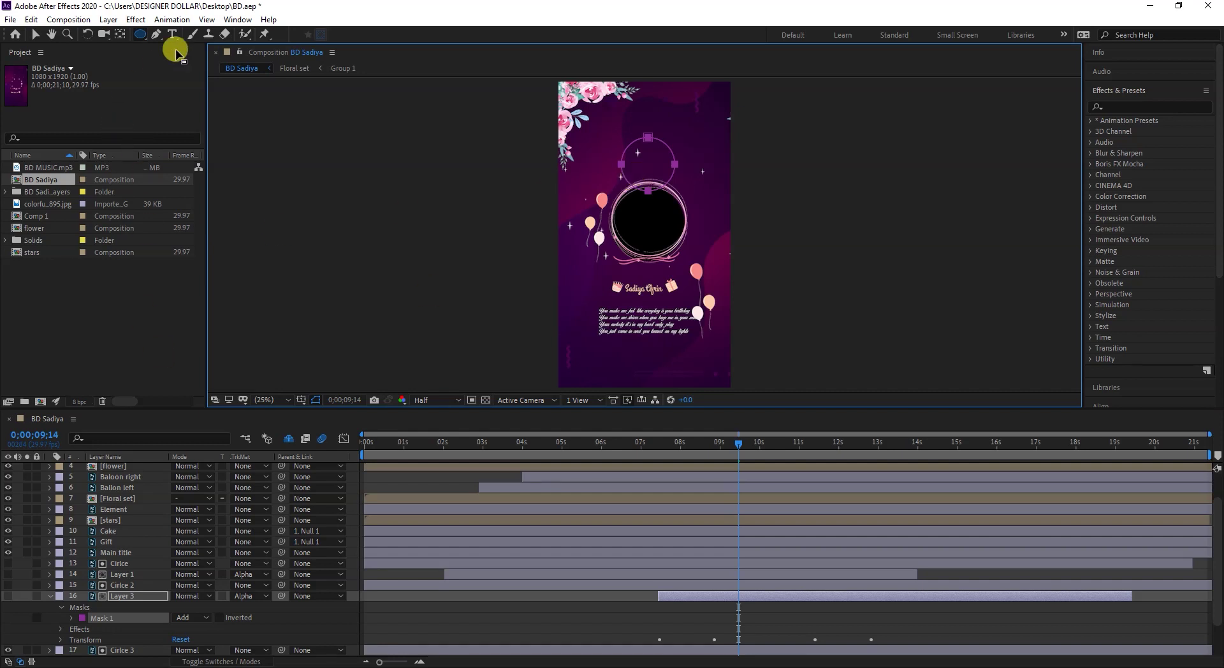
left_click(35, 35)
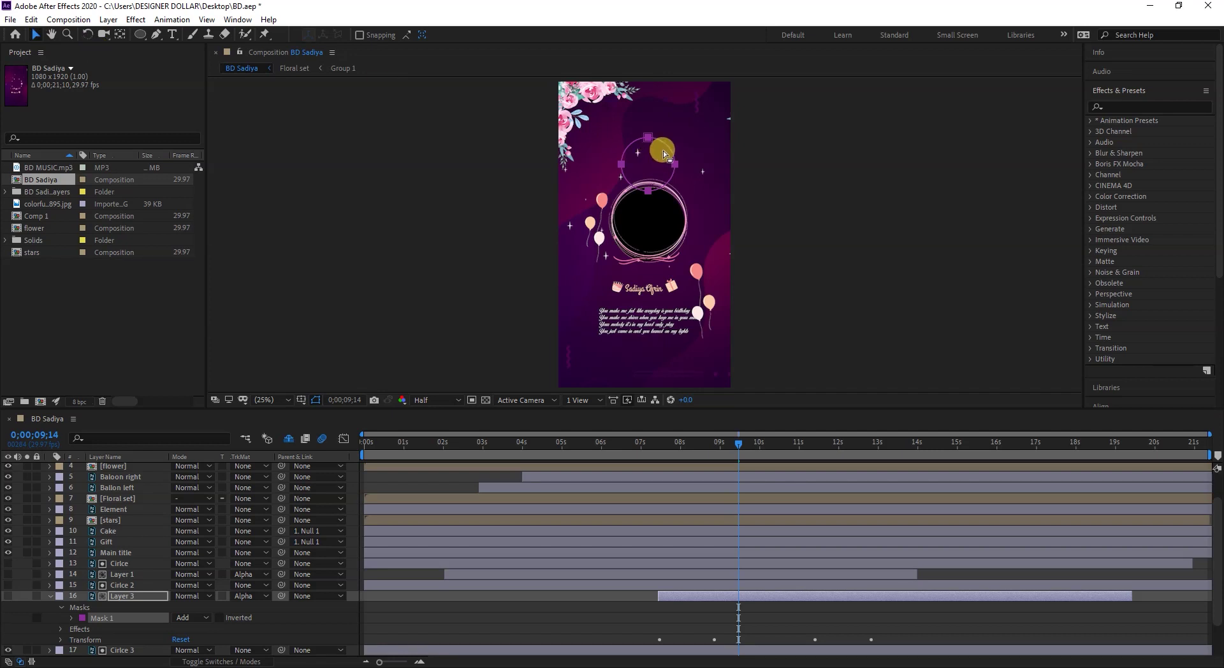
- Undo the circular mask on Layer 3, collapse the layer's properties and deselect it
key("ctrl+z")
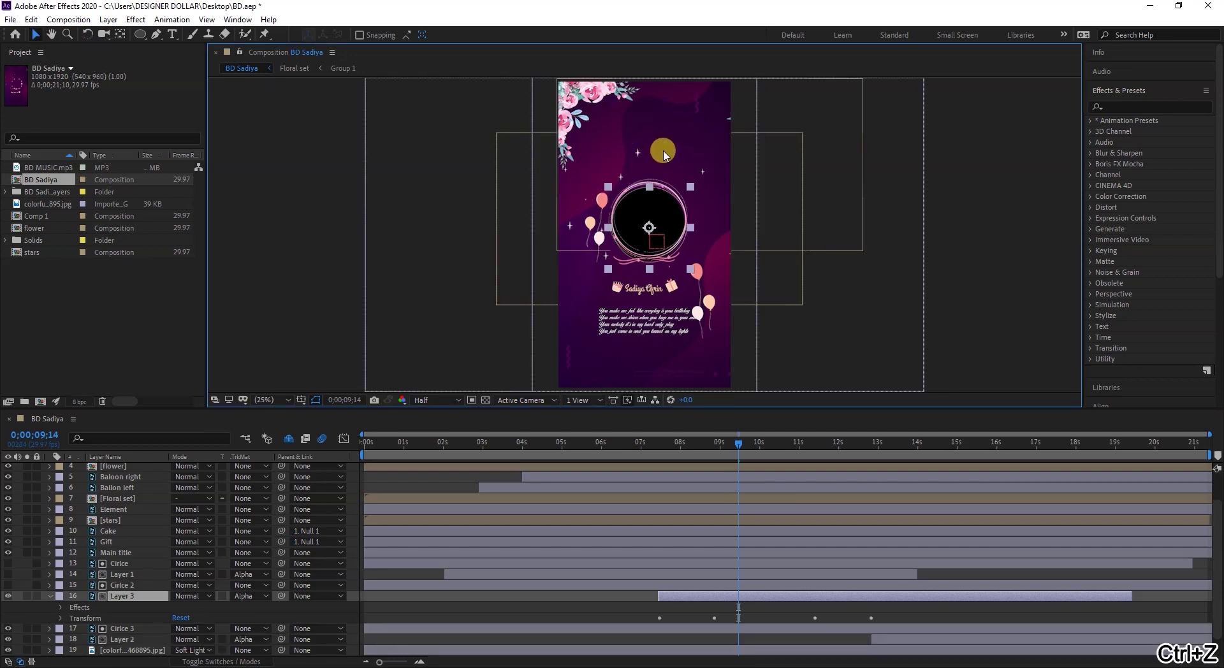
key("ctrl+z")
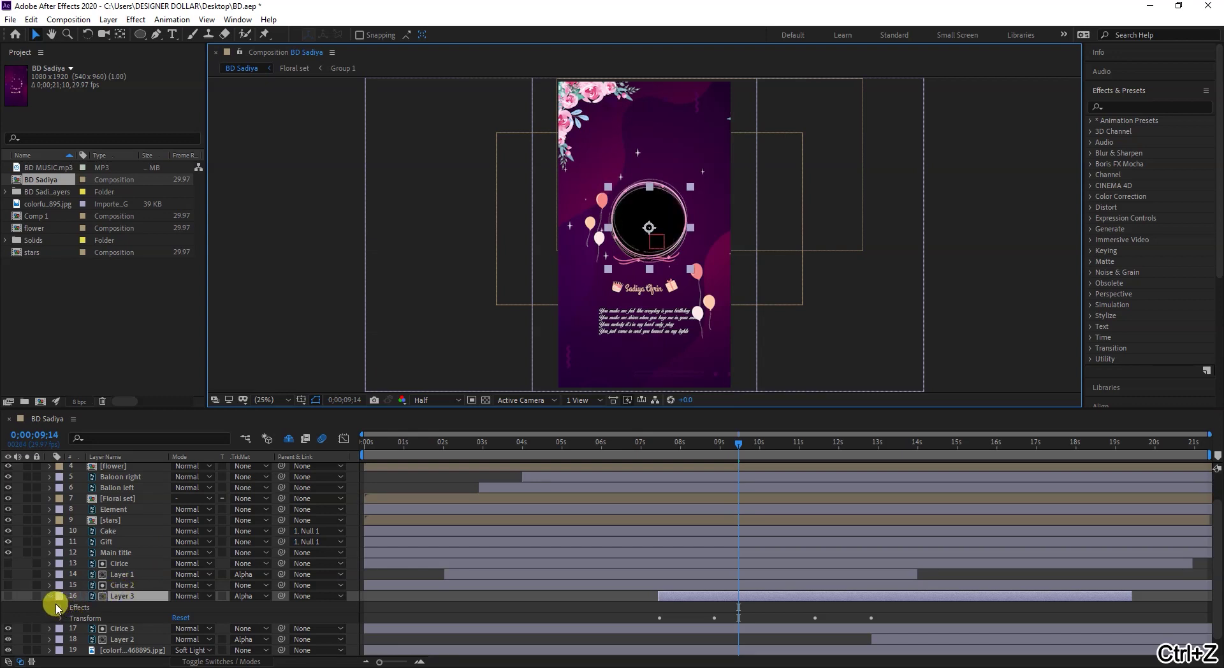
left_click(51, 596)
left_click(949, 146)
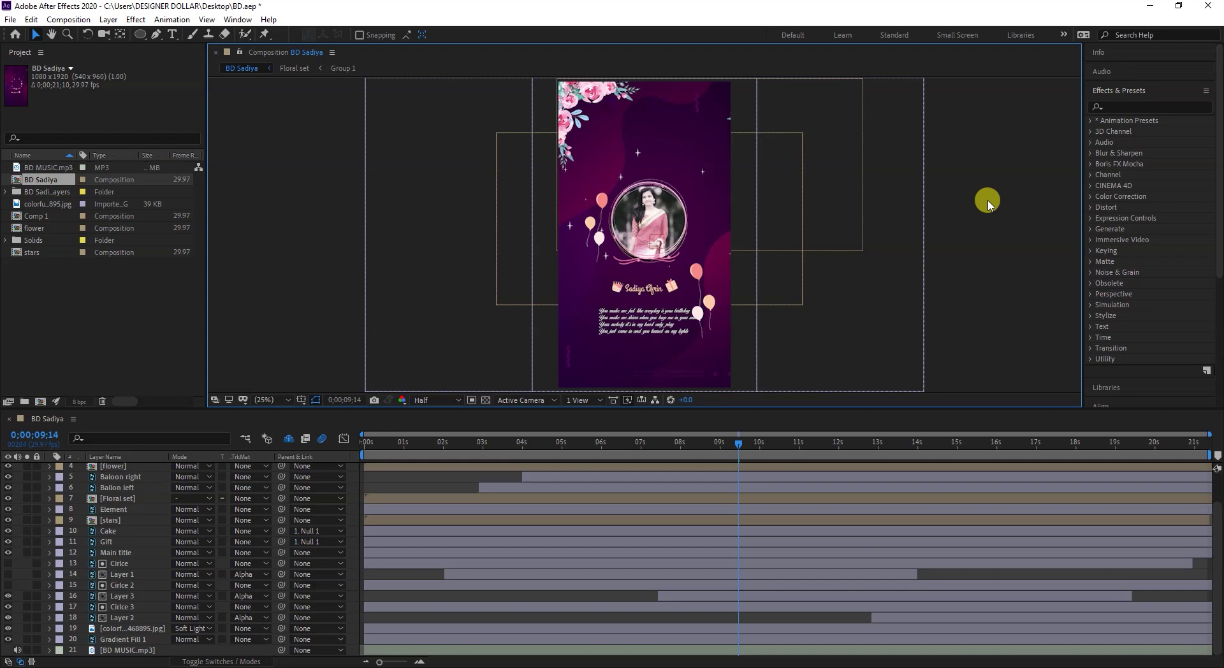
- Draw a white-filled circle shape with the Ellipse Tool, overlapping the upper part of the photo frame
left_click(139, 35)
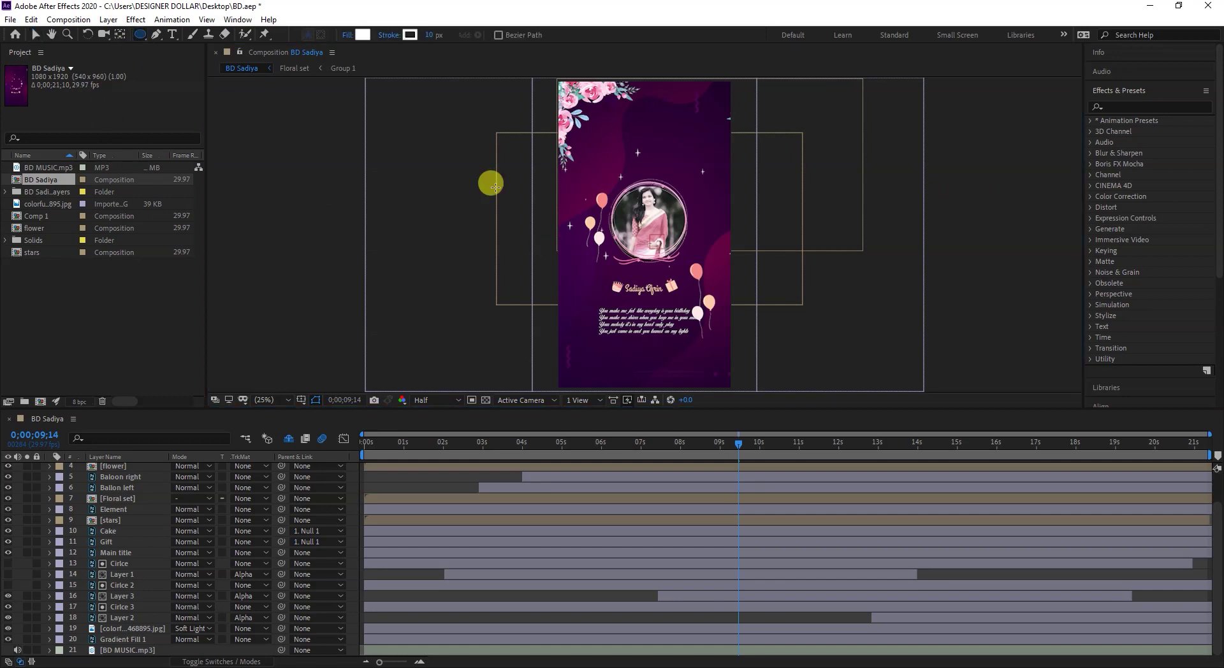
mouse_move(606, 134)
left_mouse_down()
mouse_move(678, 185)
mouse_move(695, 223)
left_mouse_up()
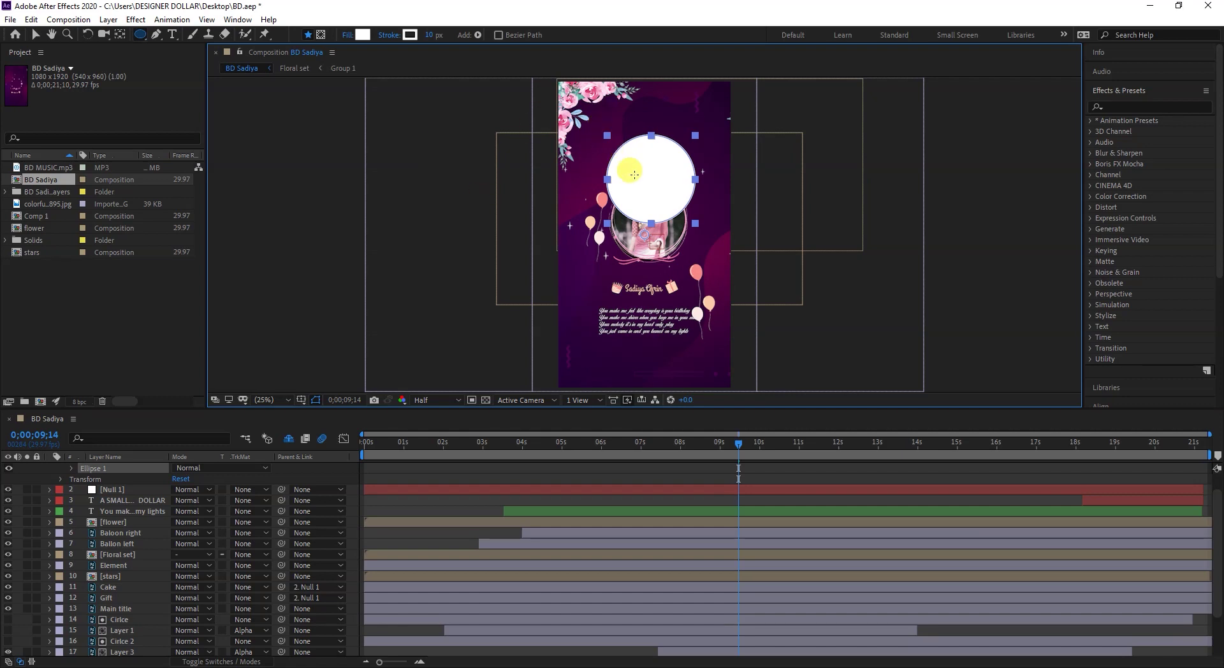
left_click(36, 35)
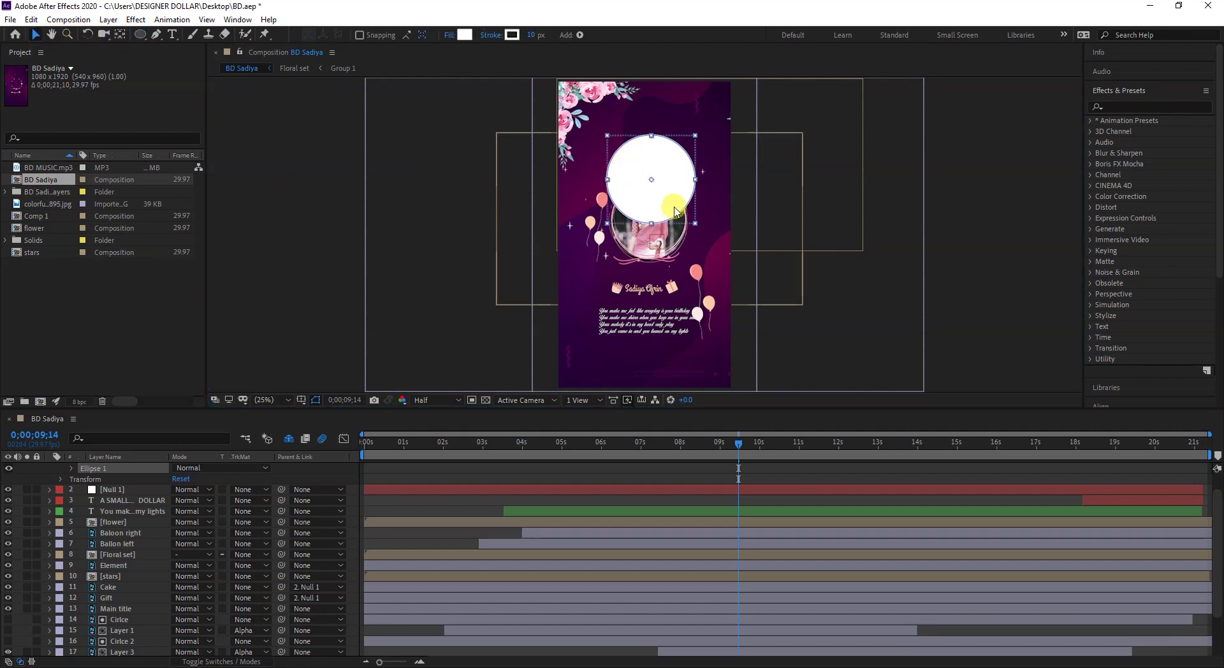
left_click(659, 175)
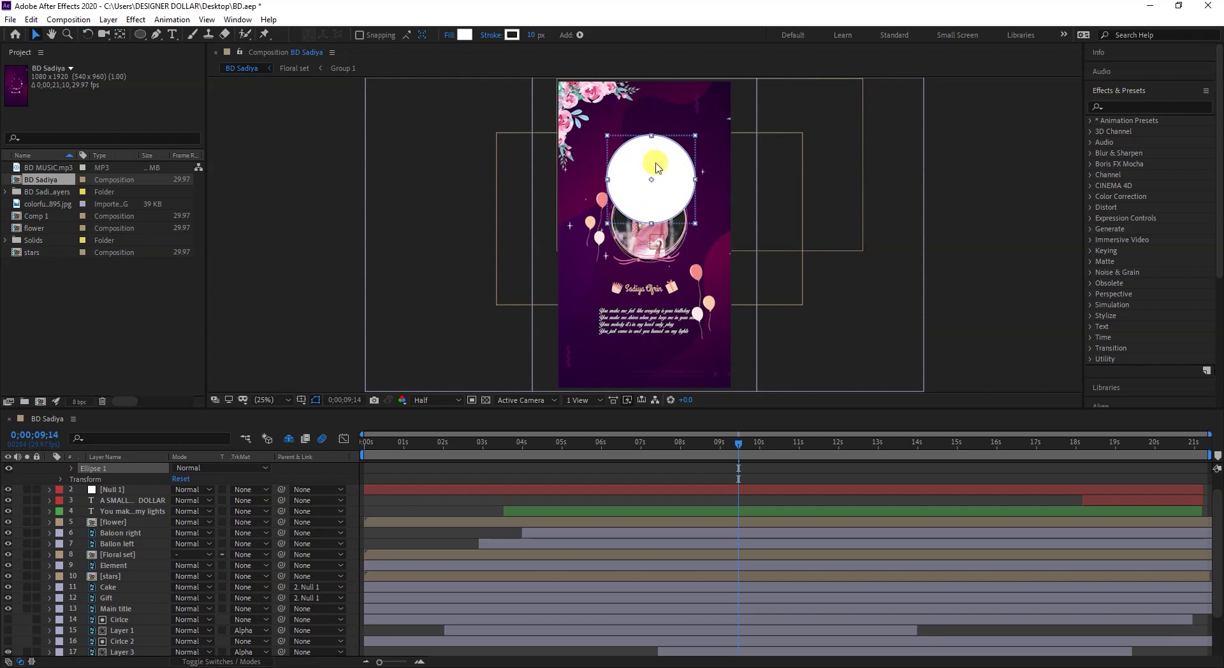
- Examine the track matte options of Layer 3 and move the current time to 0;00;06;16
scroll(242, 605, "down", 3)
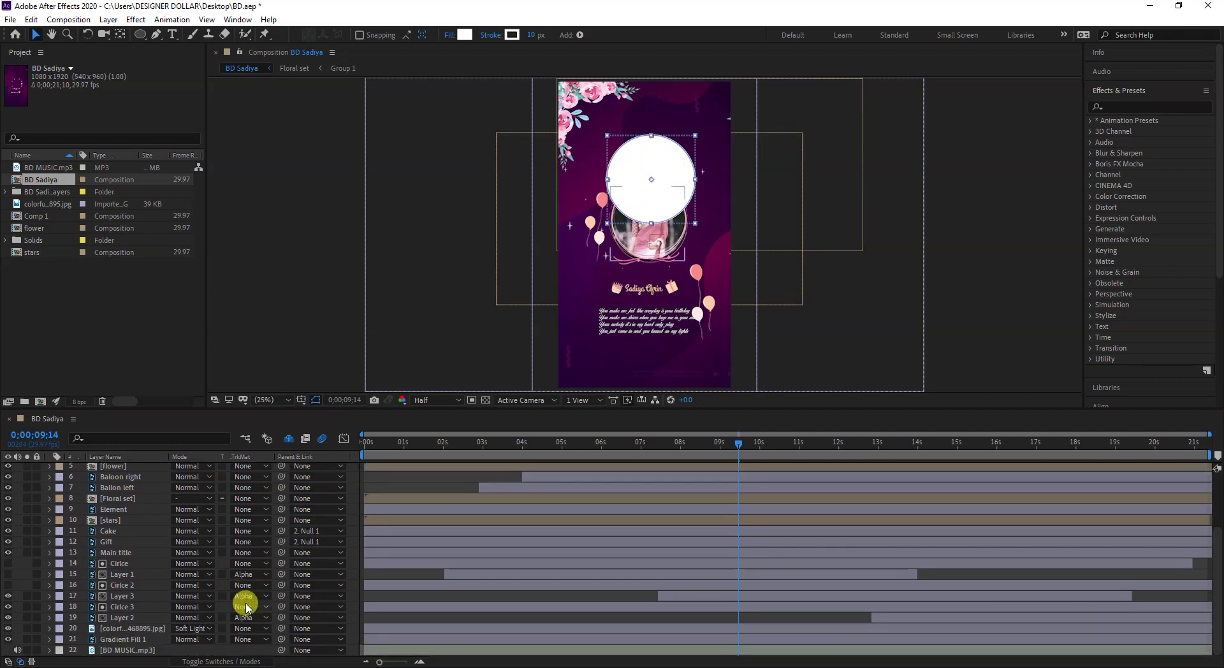
left_click(246, 600)
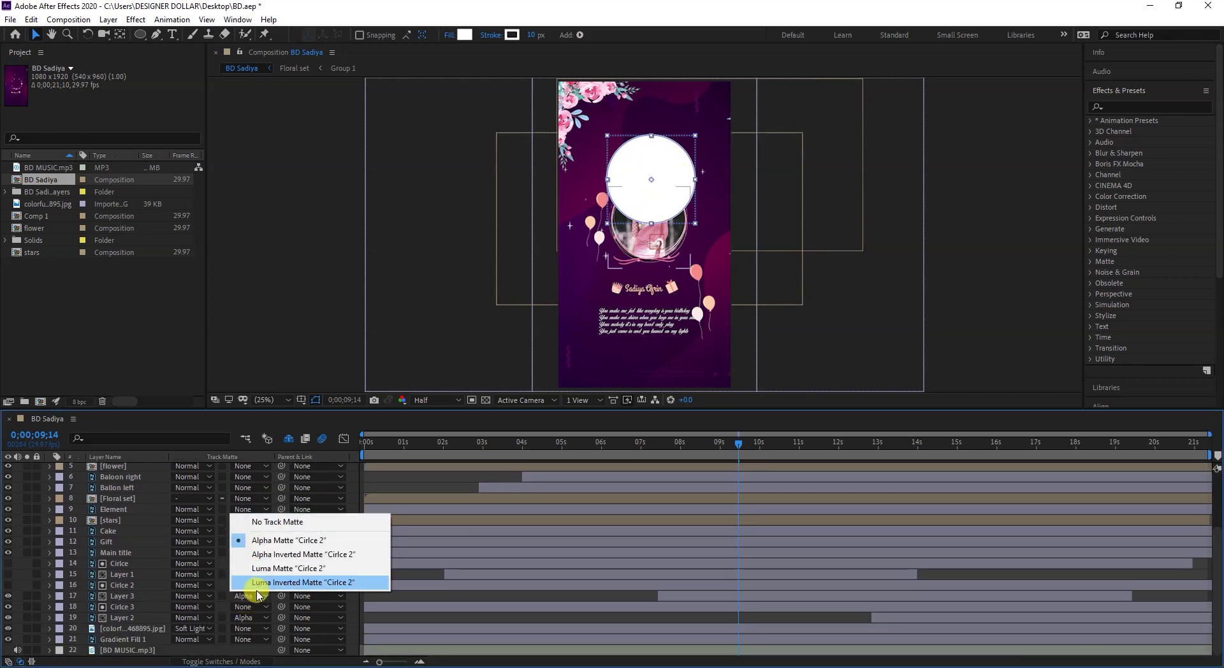
left_click(622, 446)
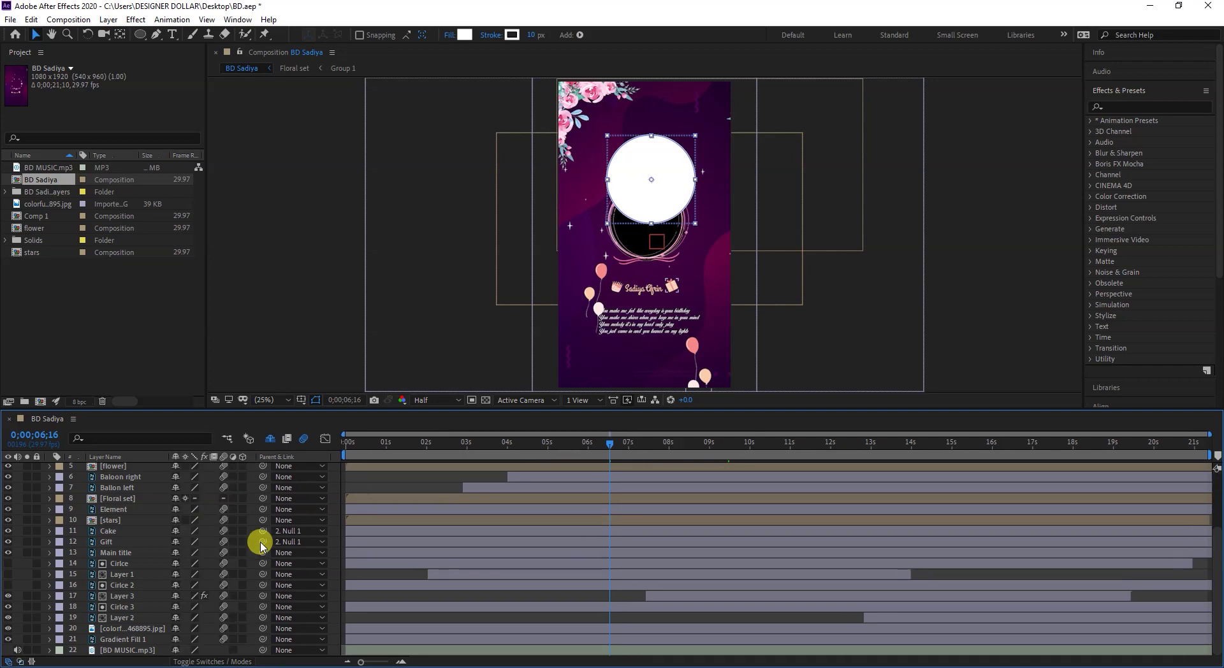
key("F4")
key("F4")
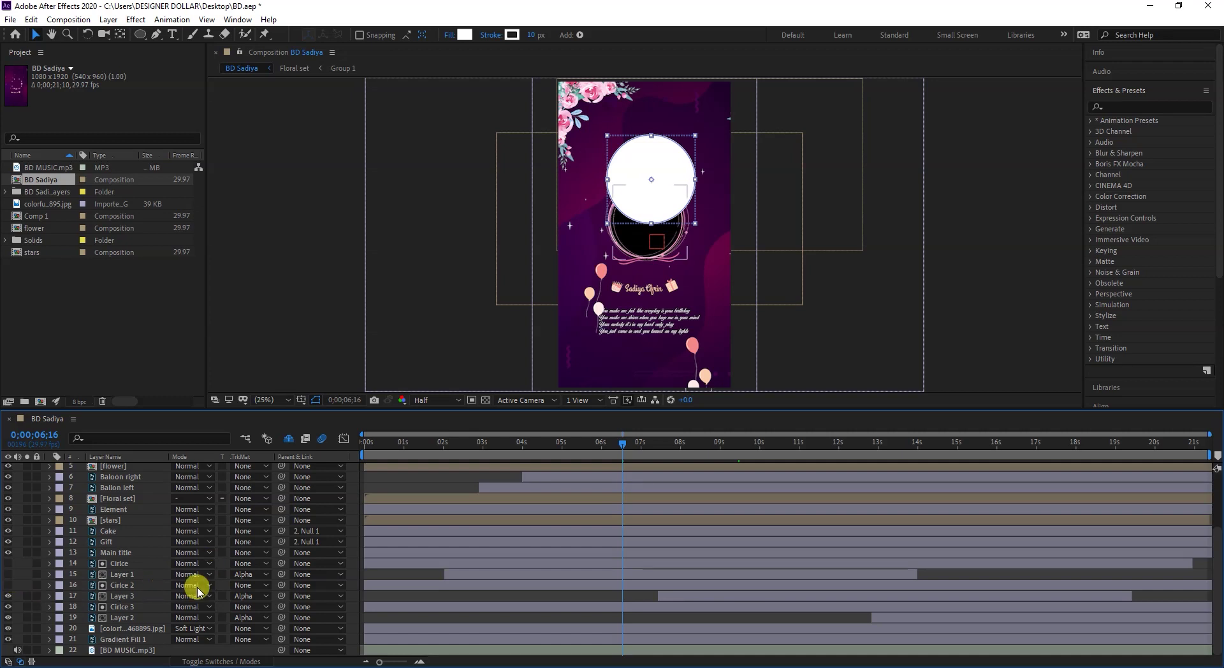
left_click(255, 596)
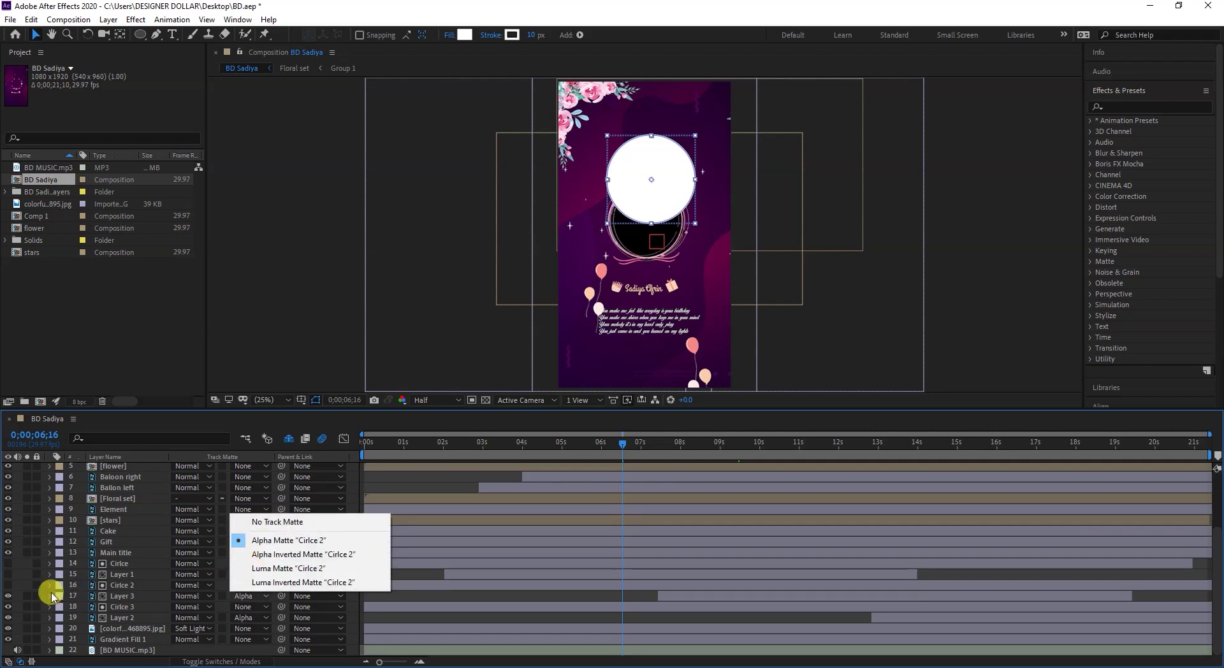
left_click(8, 598)
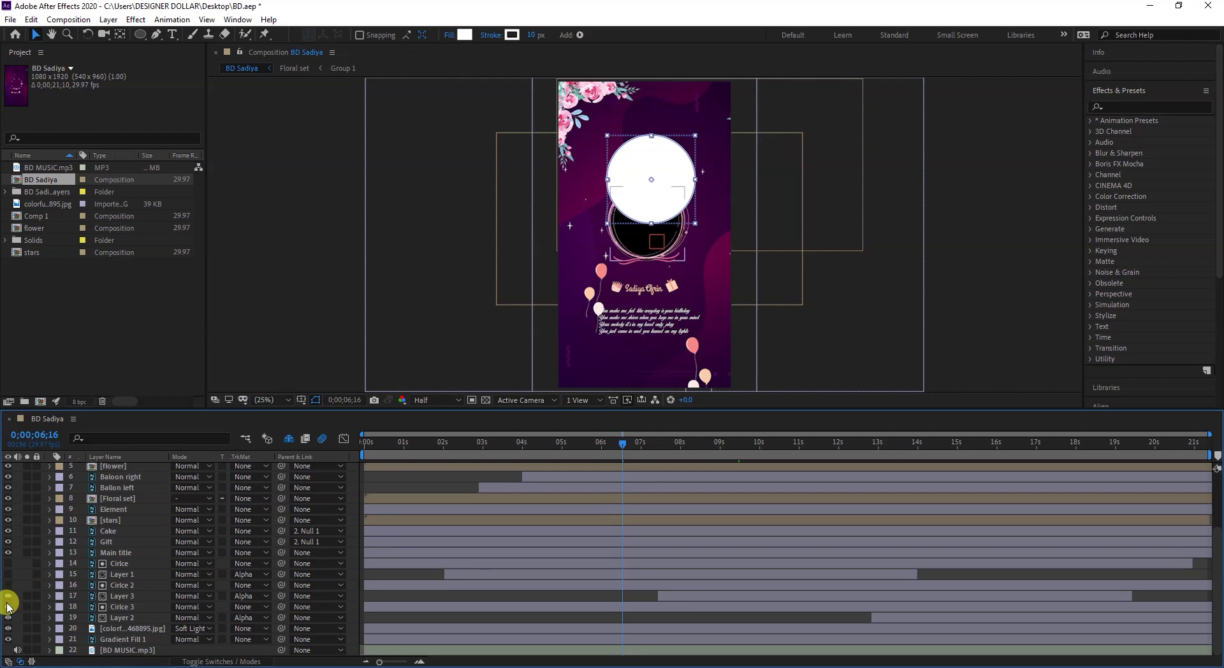
- Hide the Cirlce 3 layer and toggle the visibility of Layer 1 on and off
left_click(8, 607)
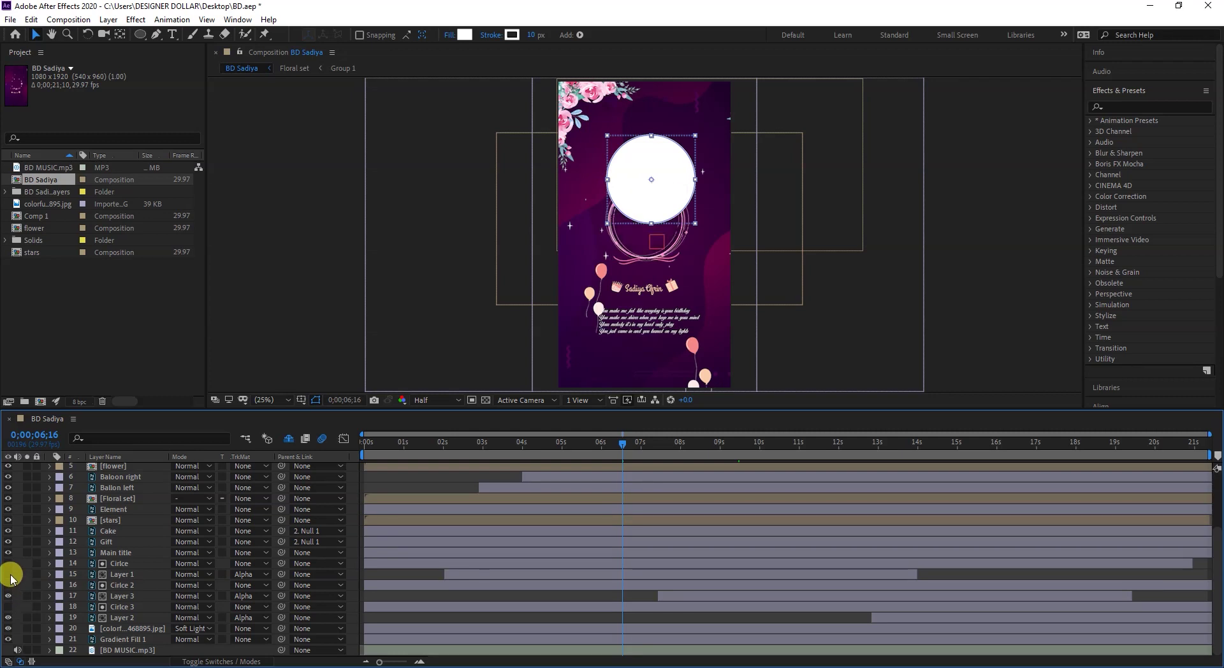
left_click(9, 574)
left_click(9, 575)
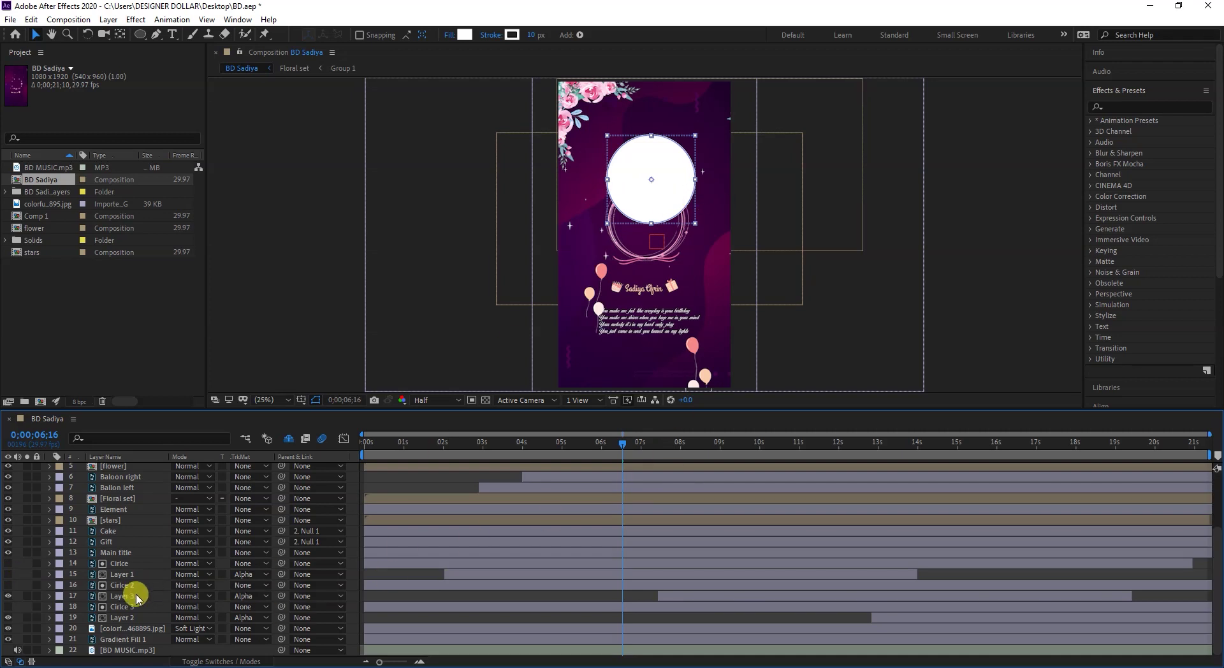
- Select Layer 2, Cirlce, Cirlce 2, Cirlce 3 and Layer 1 in turn to identify the photo and matte layers
left_click(125, 618)
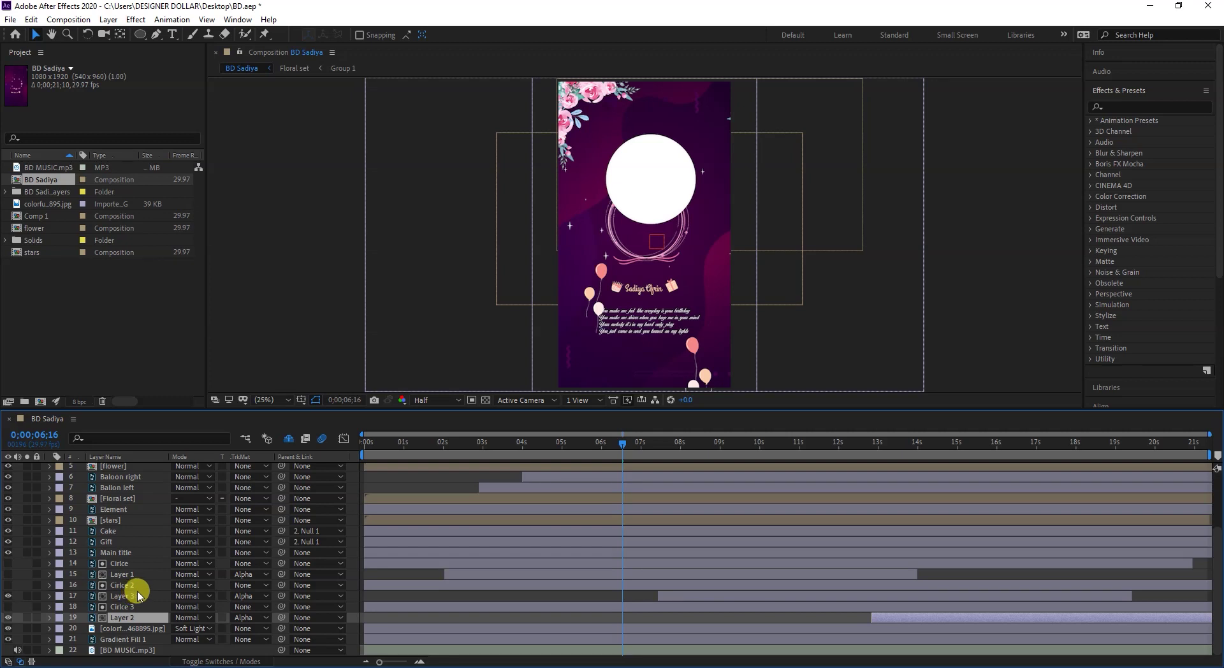
left_click(132, 564)
left_click(121, 585)
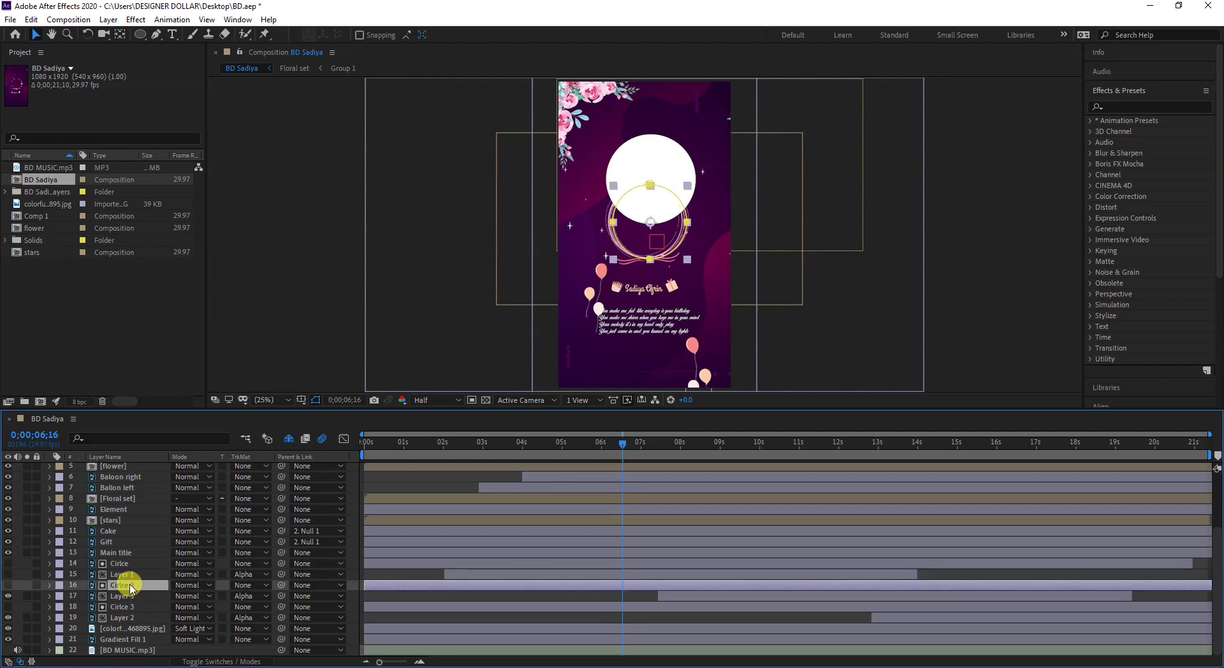
left_click(132, 606)
left_click(134, 573)
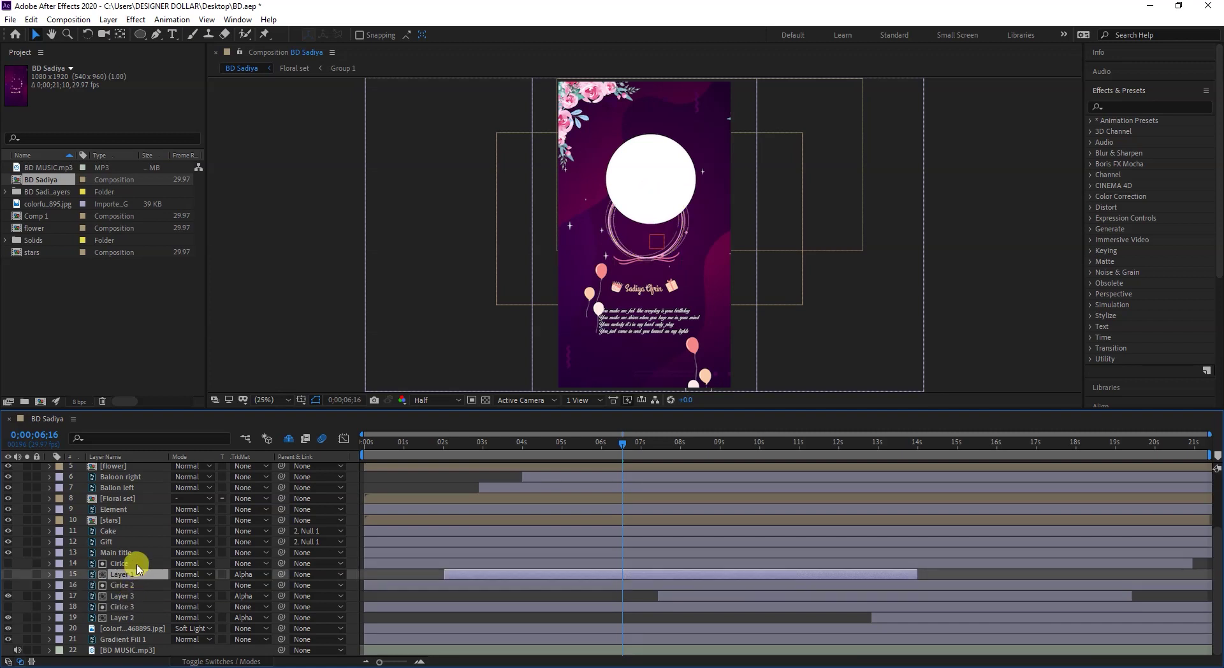
- Select the Cirlce, Layer 3 and Main title layers in turn and make Layer 1 visible again
left_click(134, 564)
left_click(133, 596)
left_click(130, 552)
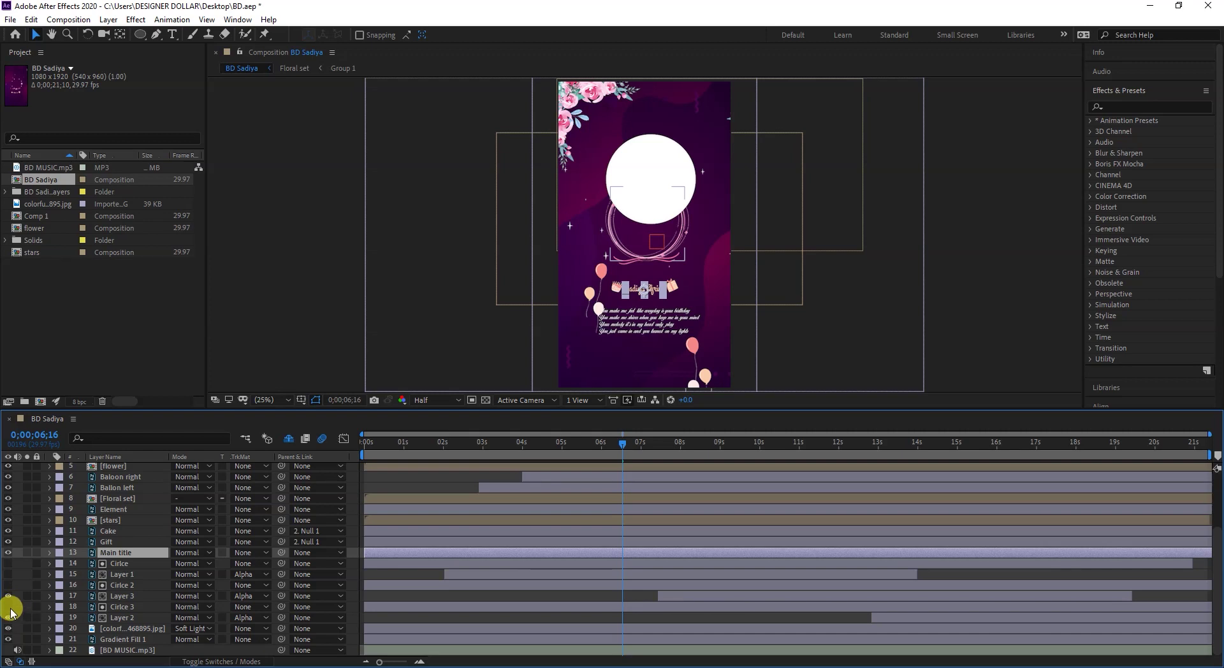
left_click(9, 574)
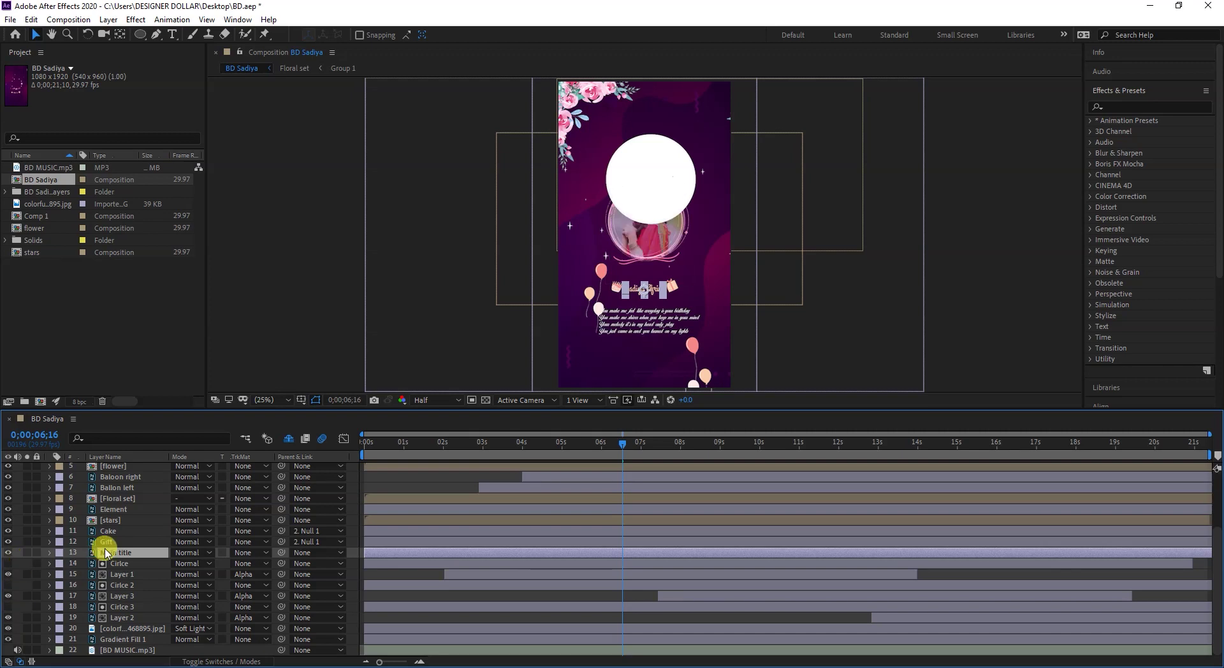
- Delete Shape Layer 1 containing the white demonstration circle
scroll(141, 532, "up", 3)
left_click(131, 510)
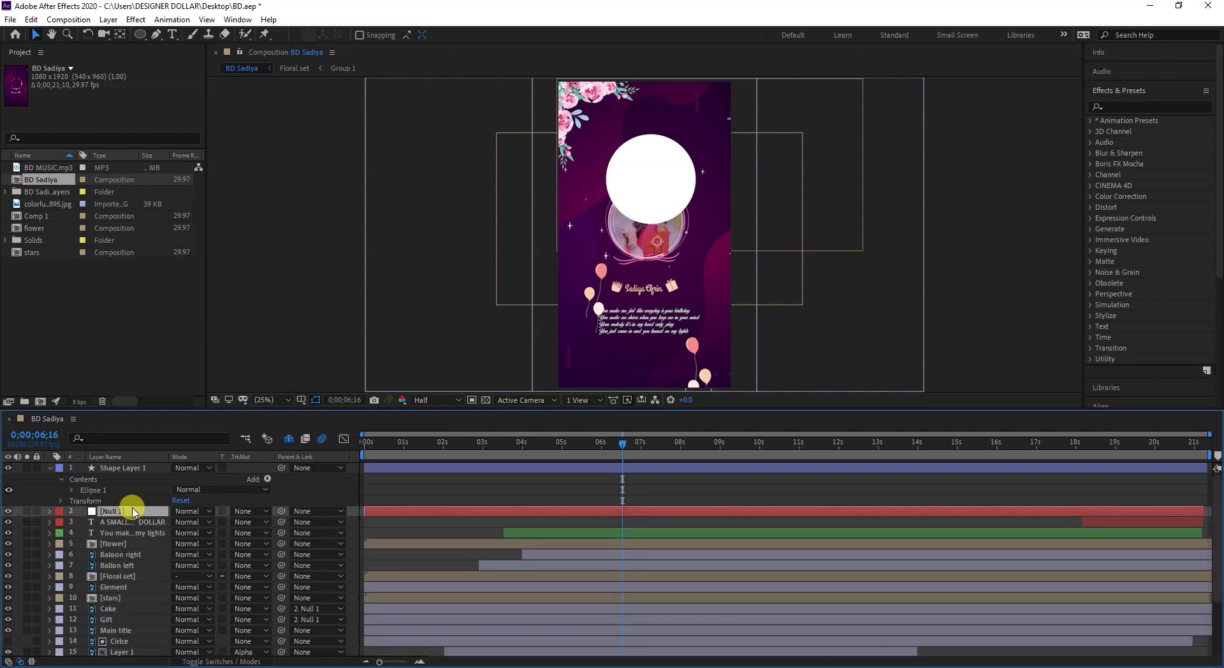
left_click(127, 468)
key("Delete")
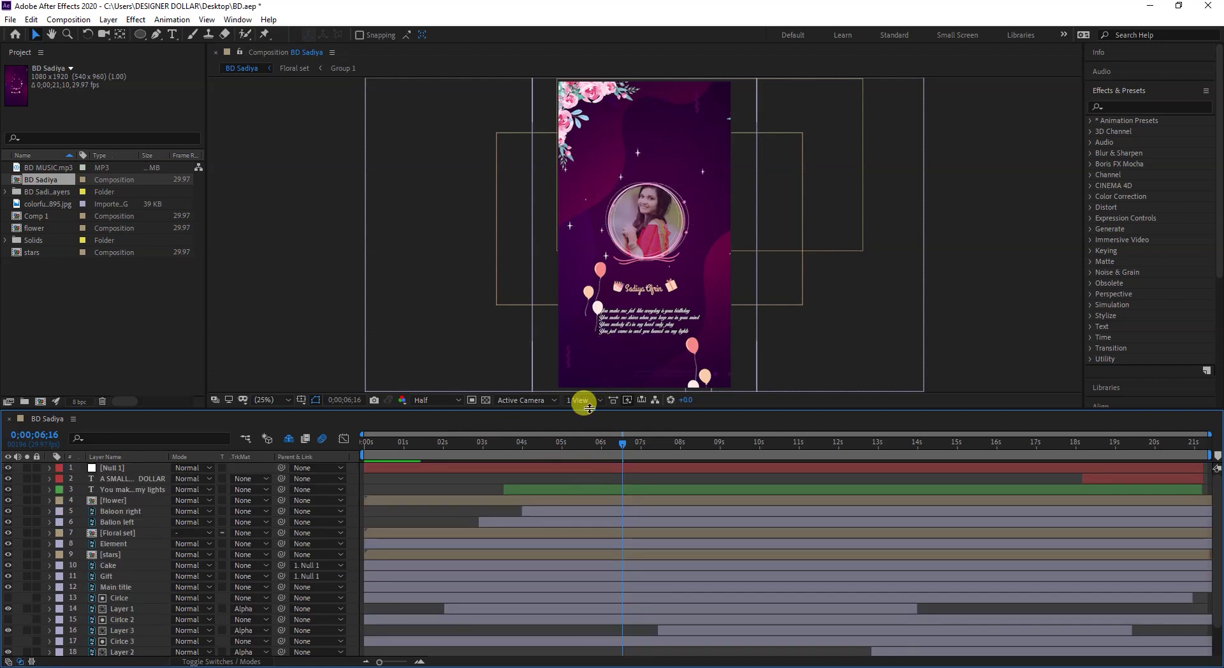
- Select the Main title layer and toggle its visibility to identify it in the composition
scroll(382, 561, "down", 3)
left_click(127, 552)
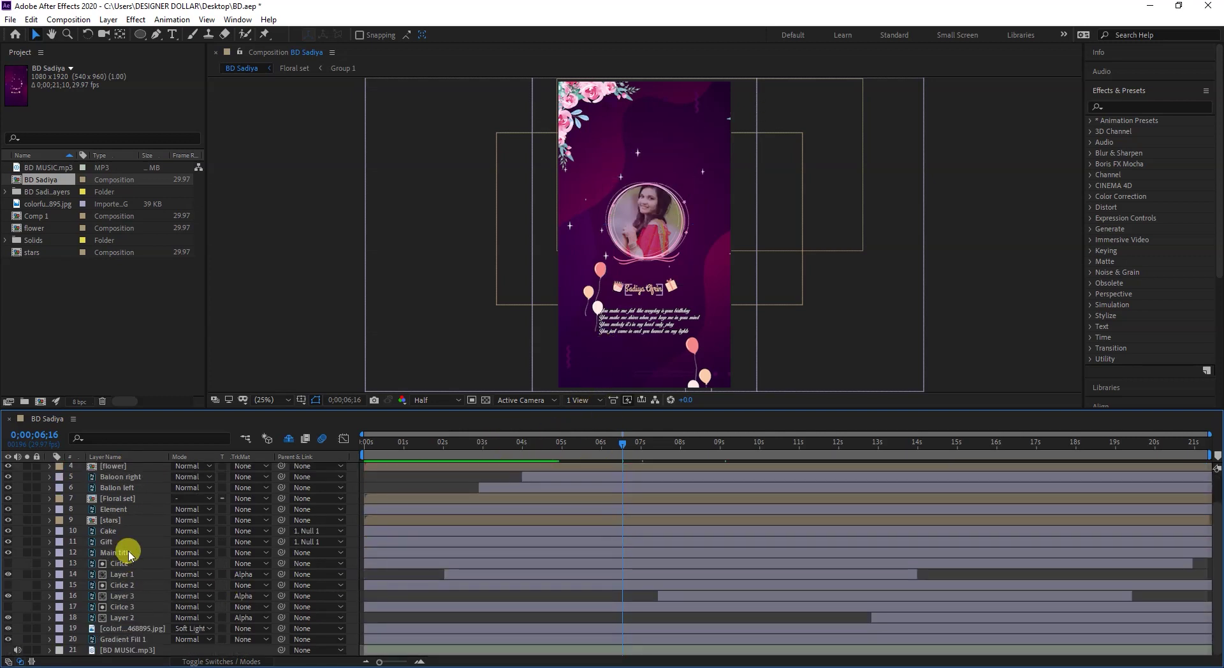
left_click(9, 553)
- Set the preview resolution to Full and magnify the composition to 100% around the title between the cake and gift
scroll(633, 337, "up", 4)
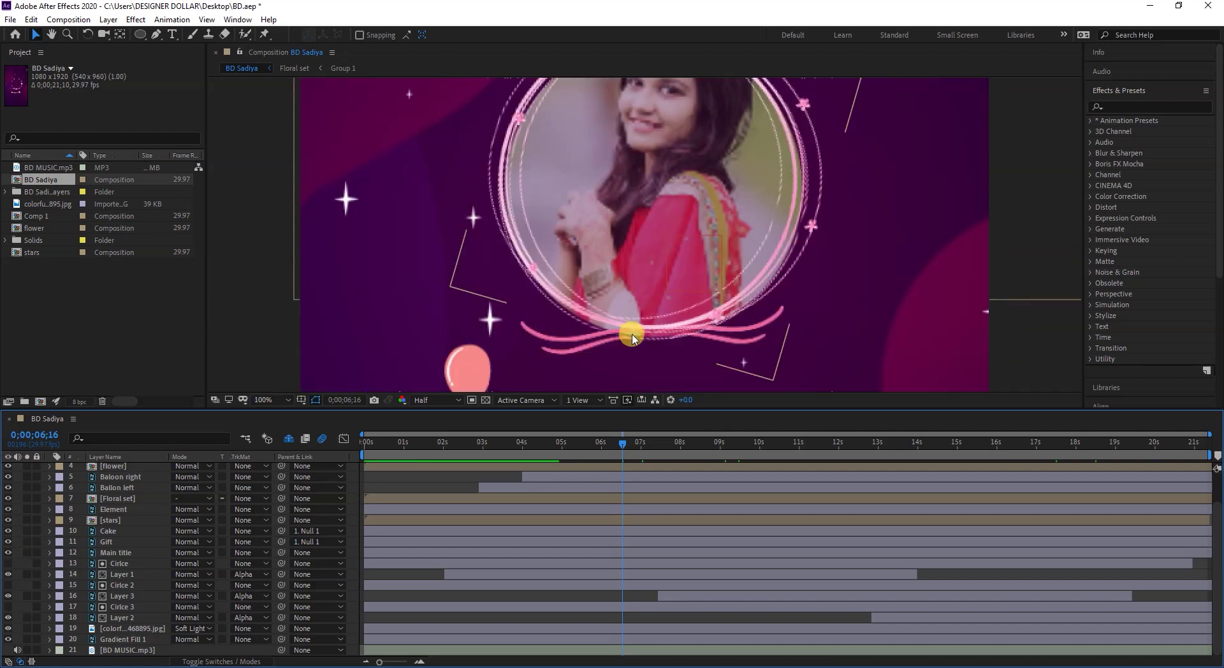
left_click_drag(623, 276, 635, 205)
left_click(439, 400)
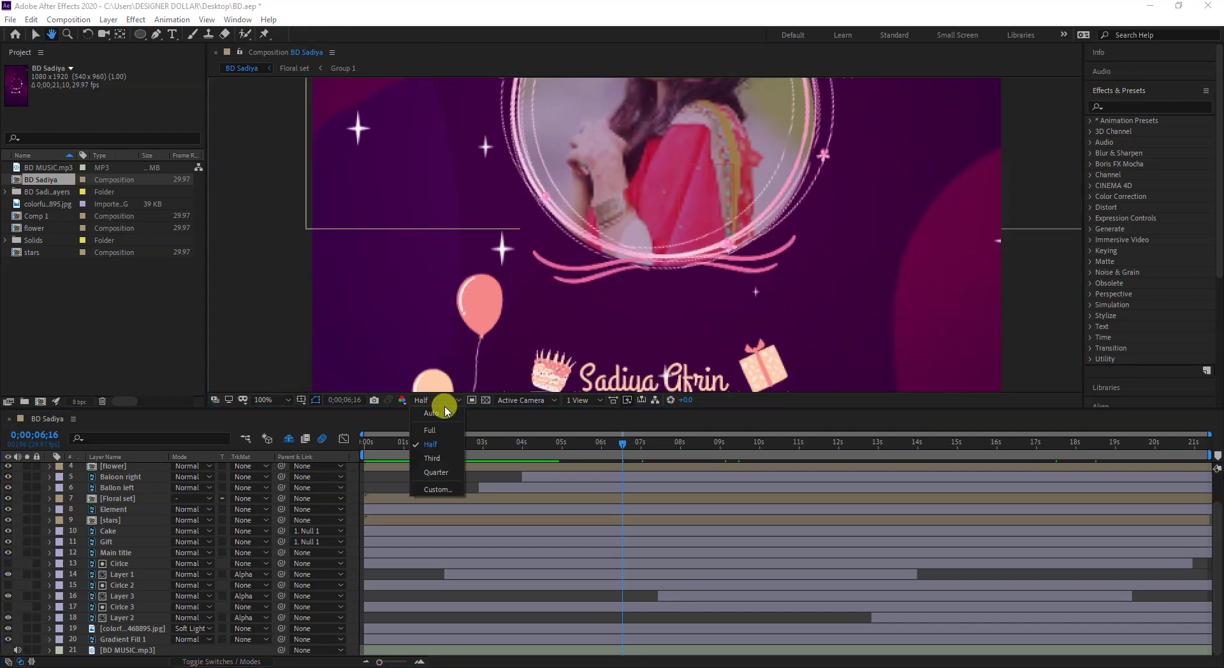
left_click(432, 432)
left_click_drag(609, 390, 656, 197)
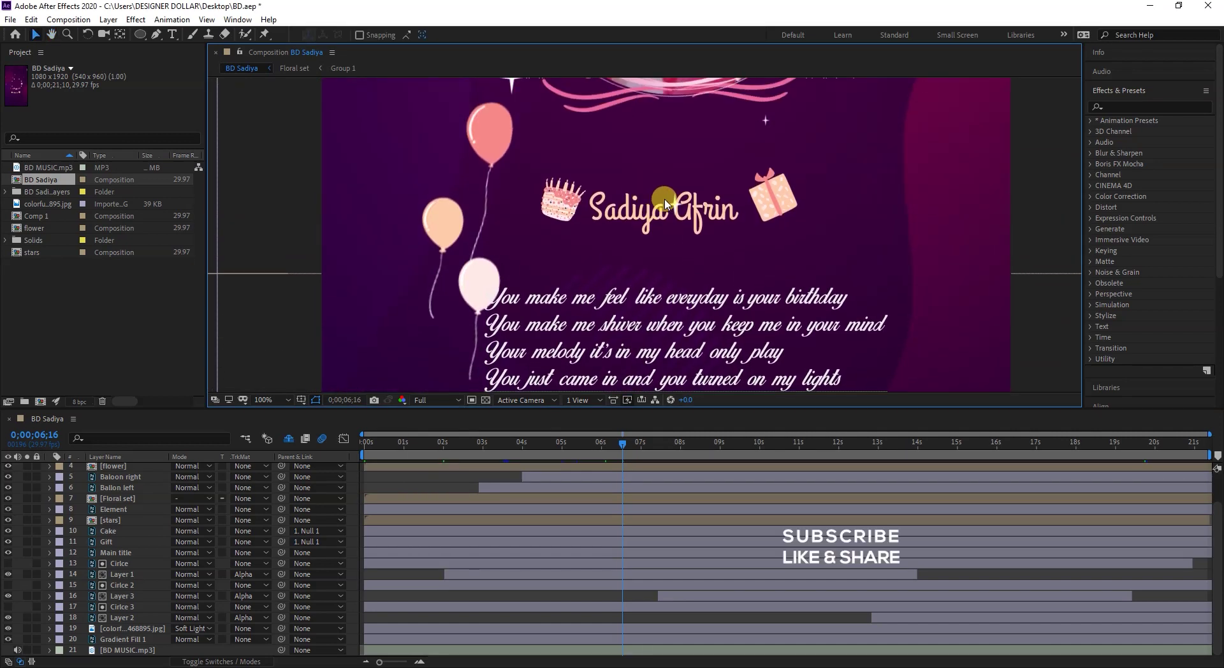
- Switch the Main title layer's visibility off and on to check the enlarged title
left_click(10, 558)
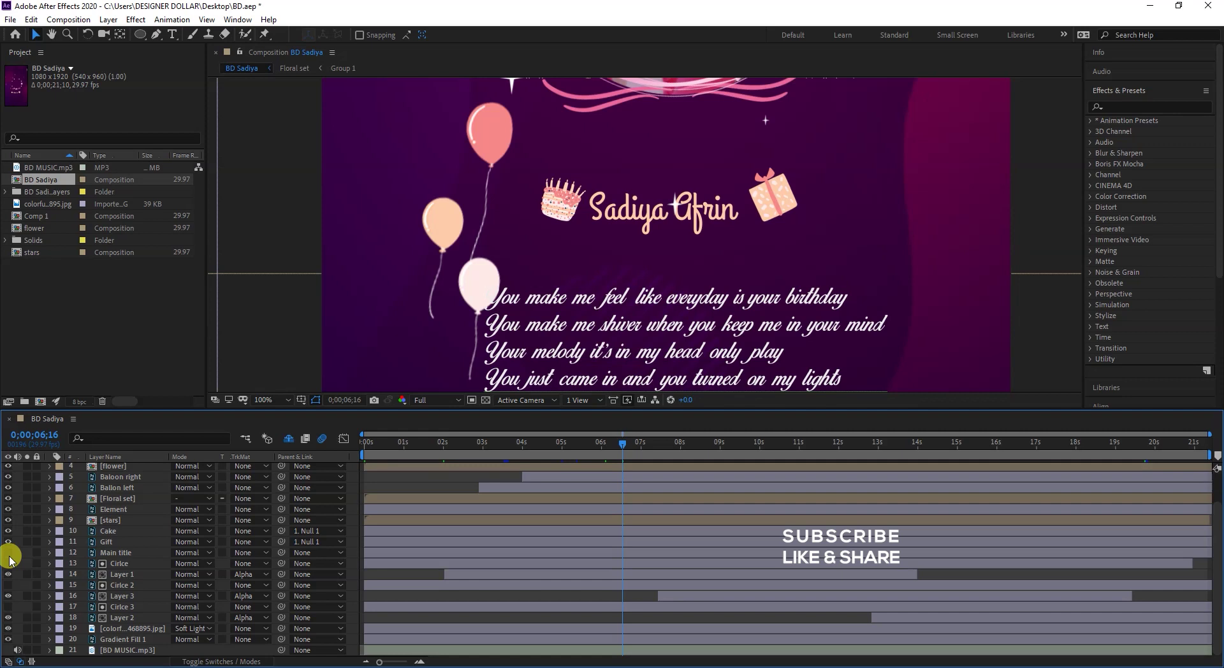
left_click(9, 555)
left_click(9, 554)
- Reveal the Position properties of all layers and scrub through the timeline to 0;00;12;10 and back to 0;00;00;01
key("p")
left_click_drag(534, 446, 852, 491)
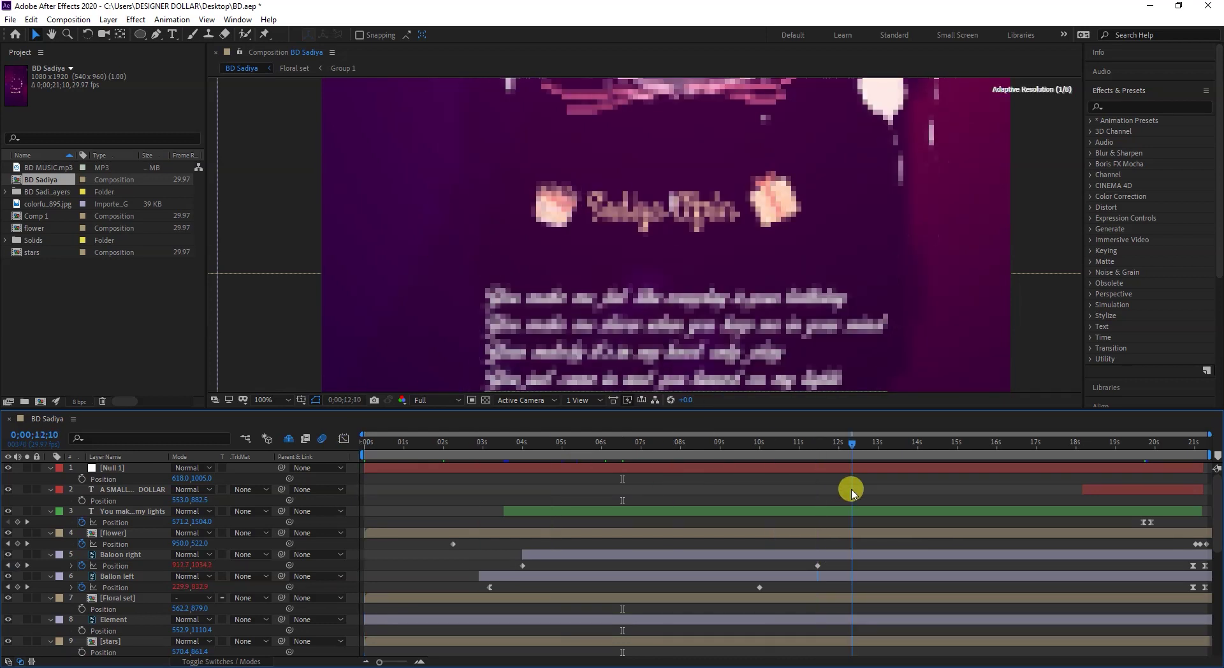
left_click_drag(522, 446, 370, 462)
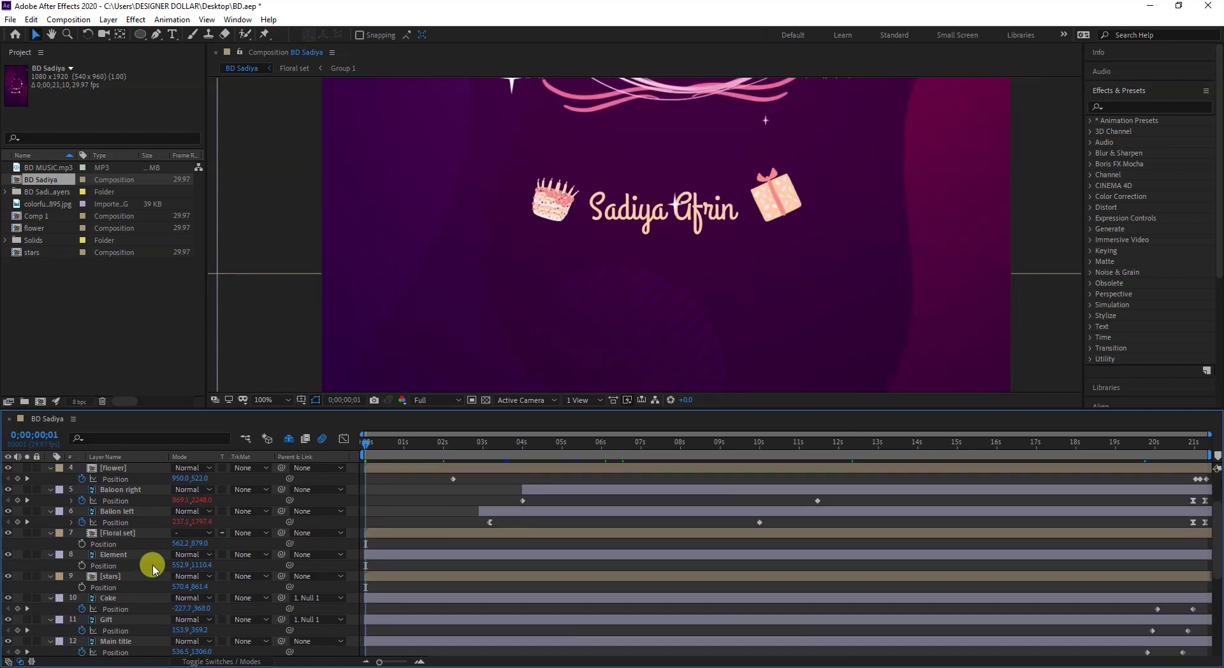
- Select all layers and collapse their revealed properties
key("ctrl+a")
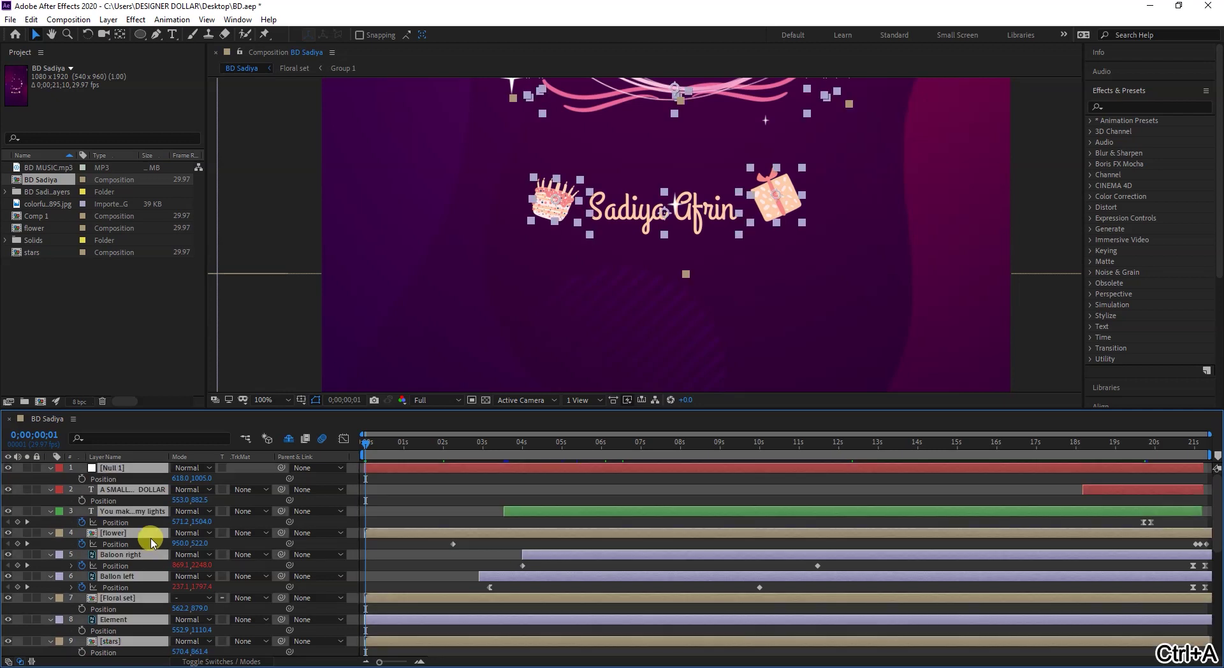
key("u")
key("u")
key("u")
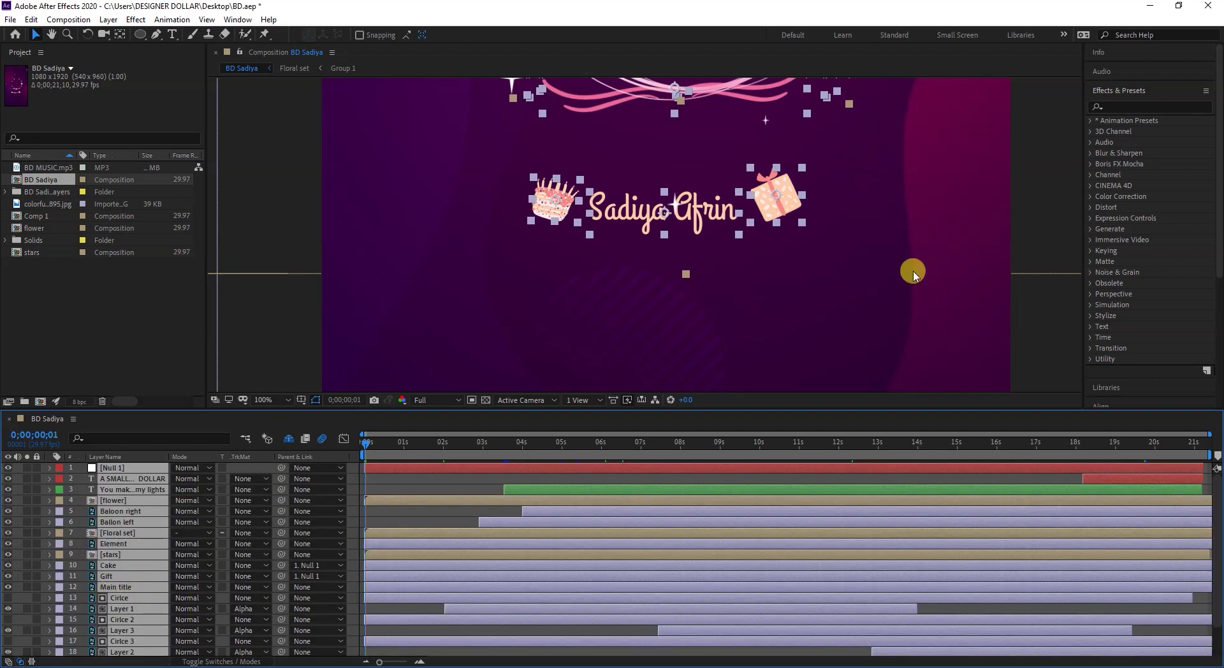
- Reveal the Position property of the Main title layer and select both of its keyframes near the end of the timeline
left_click(108, 313)
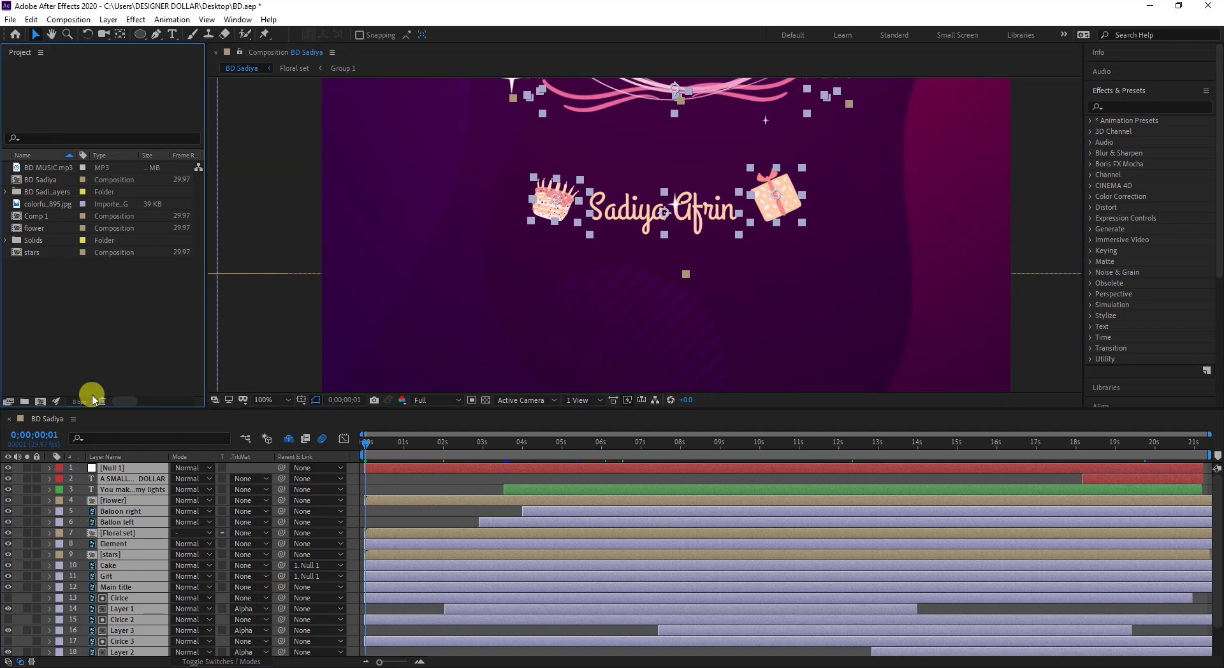
left_click(86, 565)
left_click(117, 587)
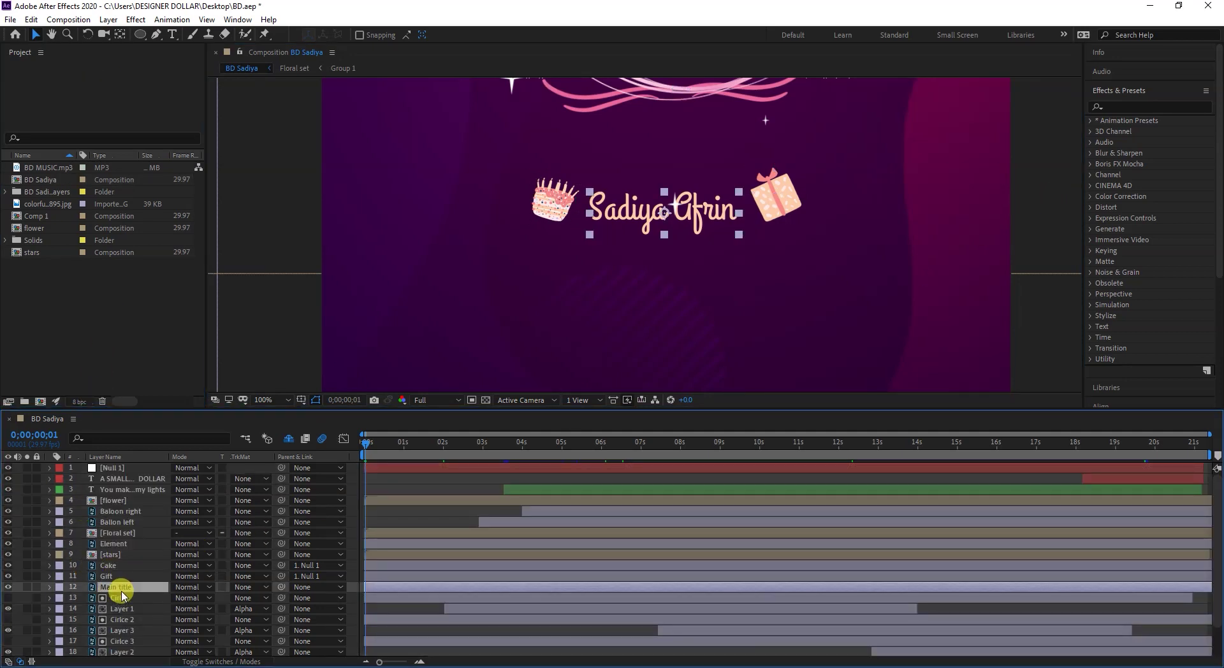
key("p")
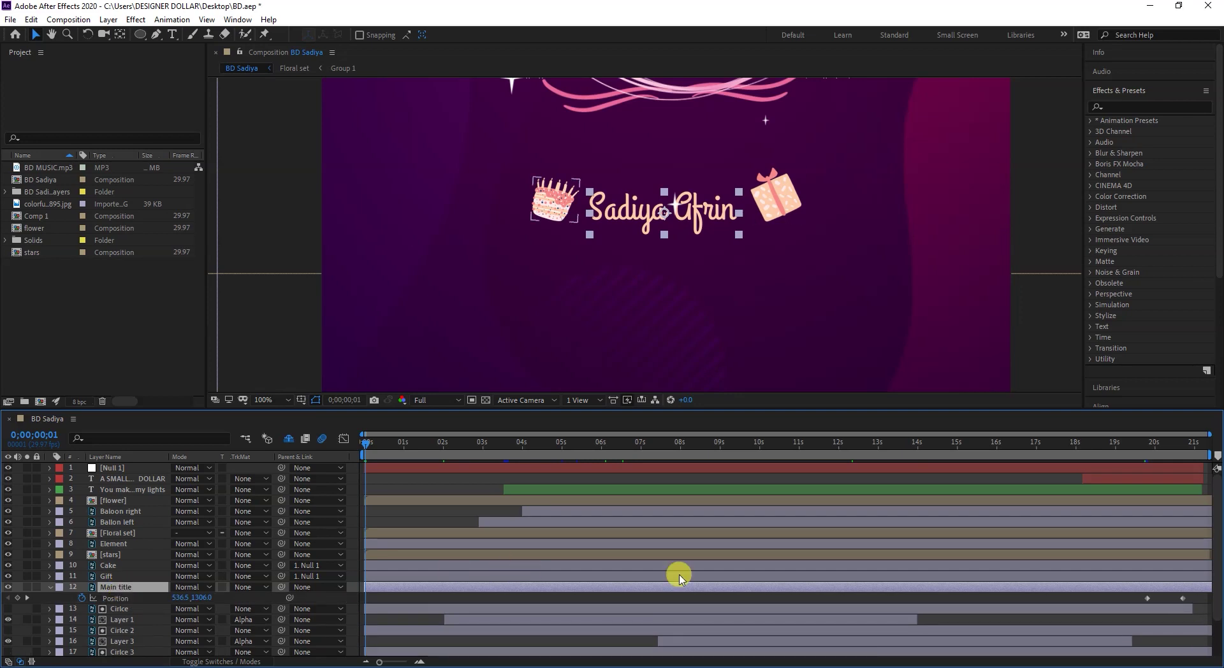
left_click_drag(655, 449, 1178, 490)
left_click_drag(1196, 596, 1120, 587)
- Scrub from the start of the composition to the Main title's Position keyframes near 0;00;19;25 and 0;00;20;20
left_click_drag(655, 444, 361, 444)
left_click_drag(438, 449, 355, 436)
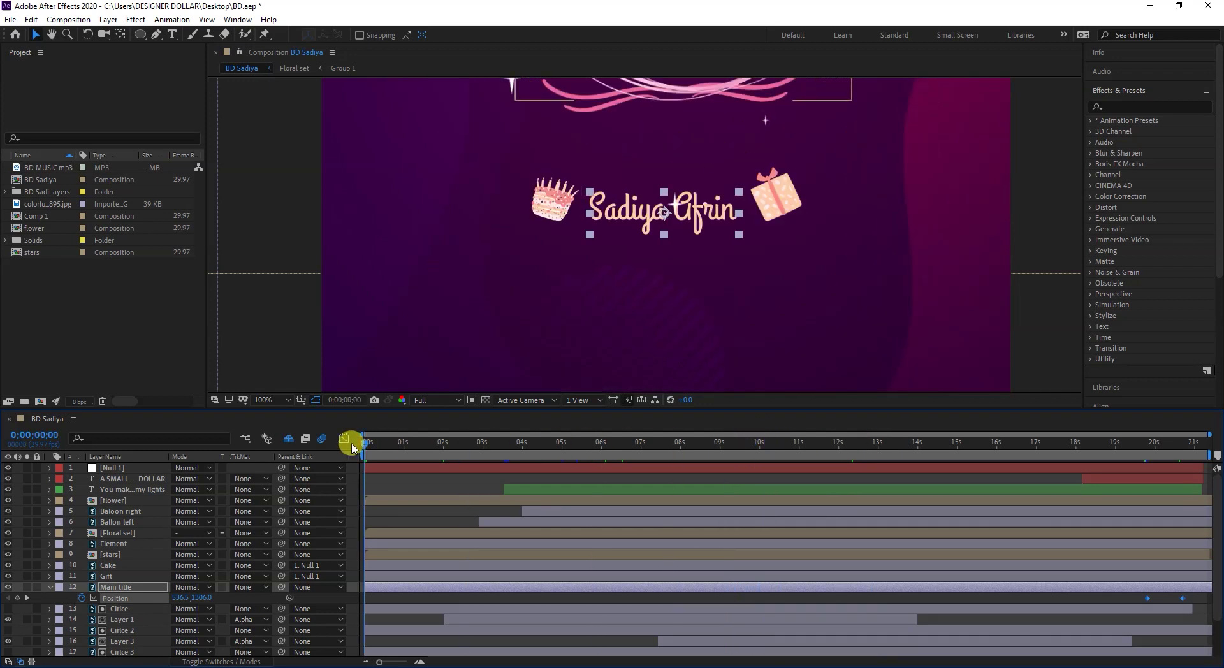
left_click_drag(535, 450, 1145, 440)
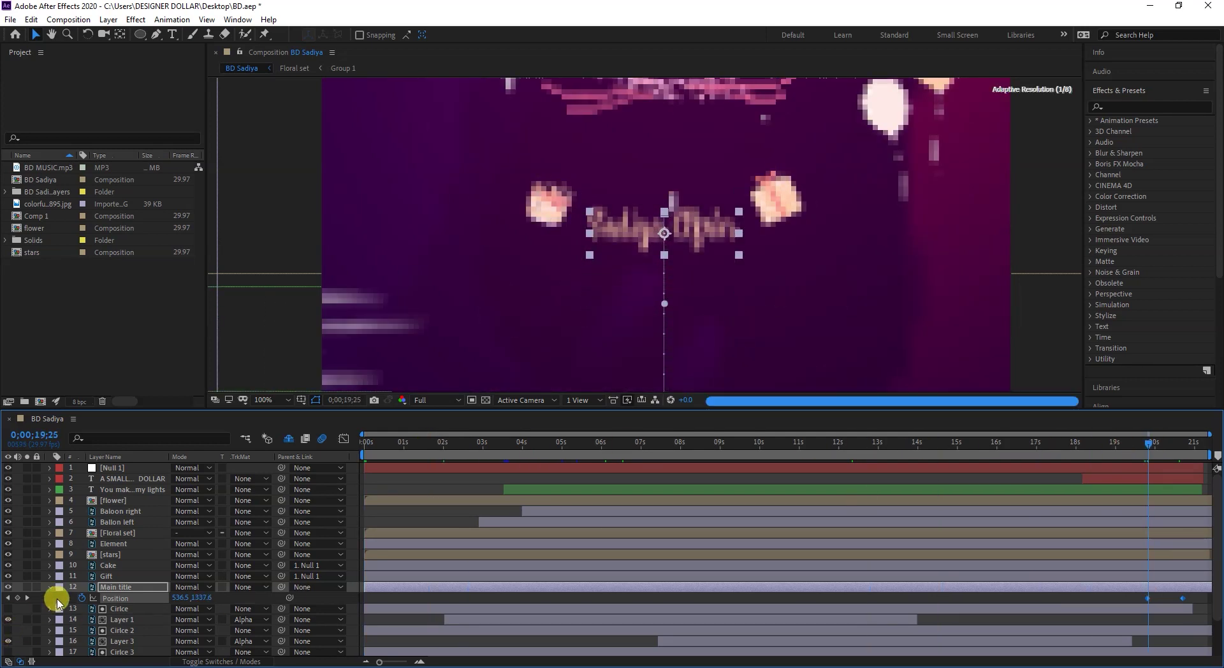
left_click_drag(1147, 446, 1182, 440)
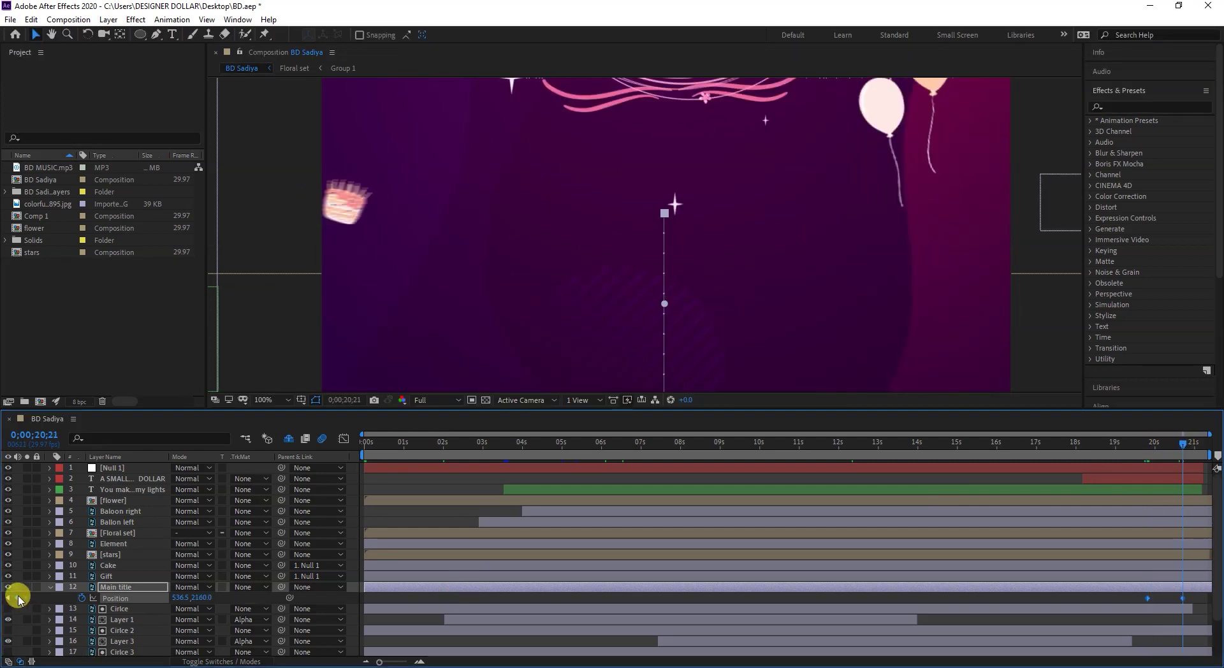
left_click_drag(1187, 444, 1183, 443)
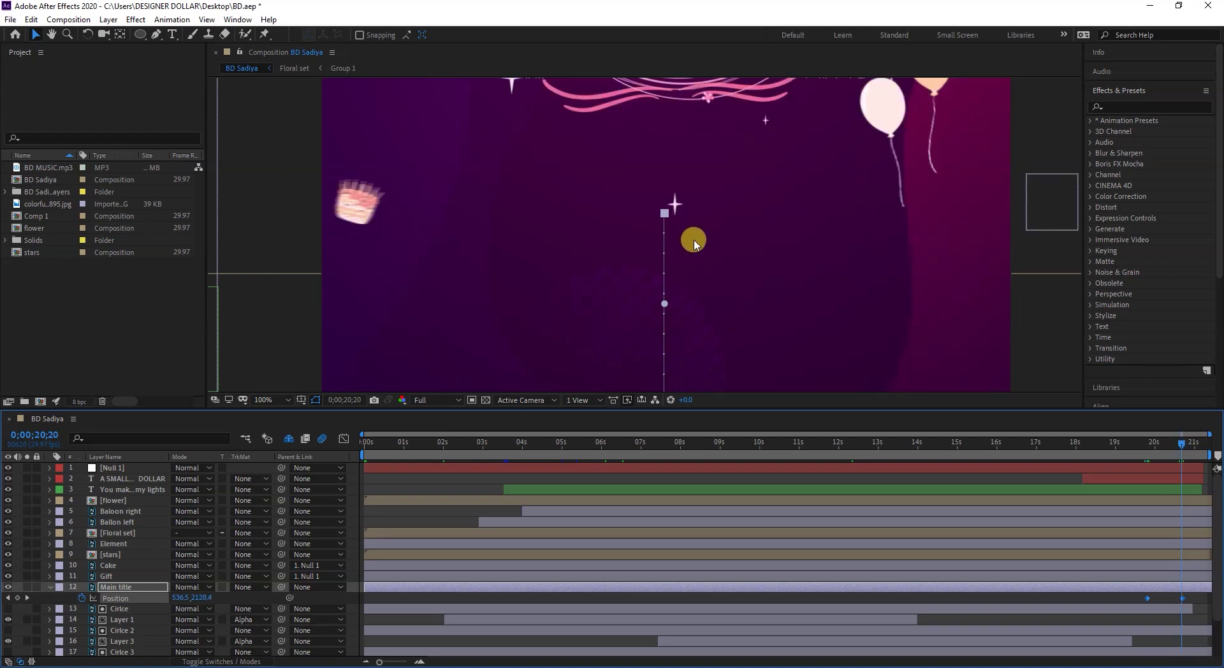
- Reduce the composition view to 25% and preview the title's exit animation from 0;00;19;08
scroll(694, 241, "down", 4)
scroll(661, 251, "up", 1)
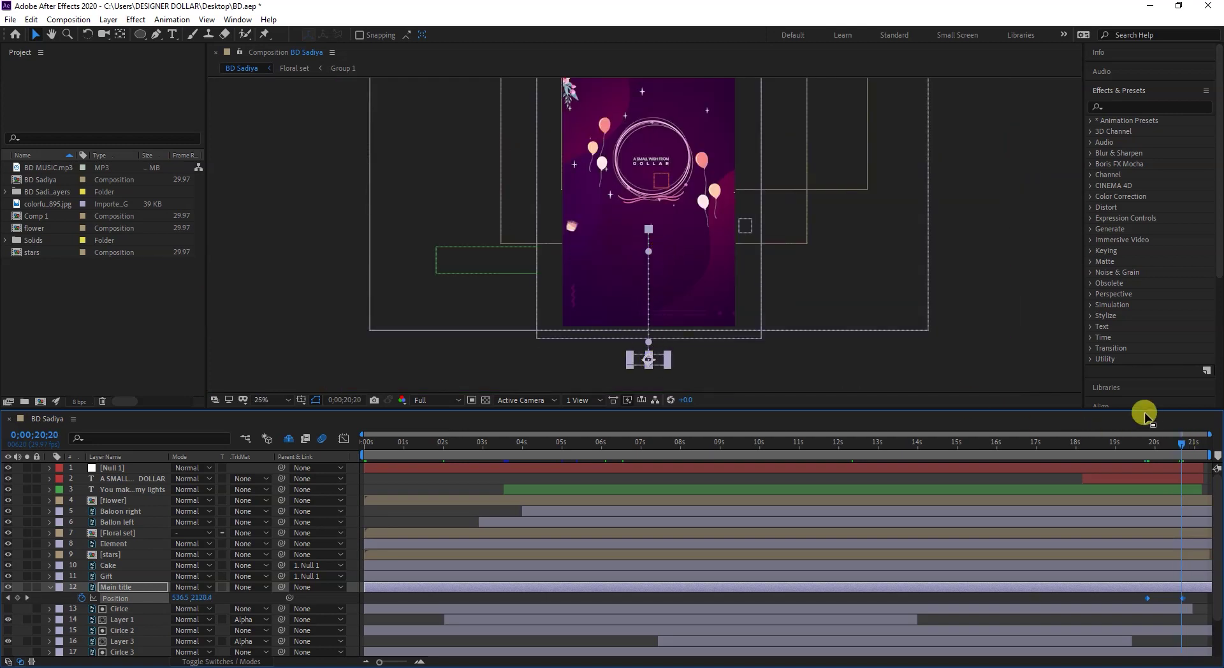
left_click_drag(1142, 445, 1127, 446)
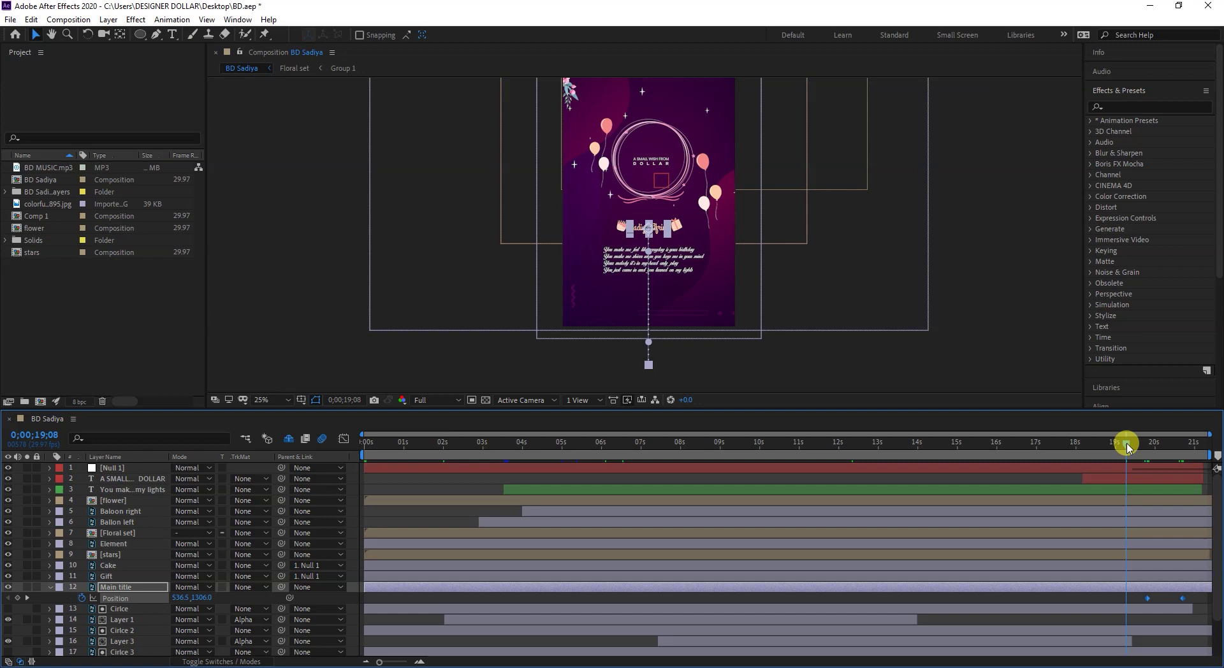
key("space")
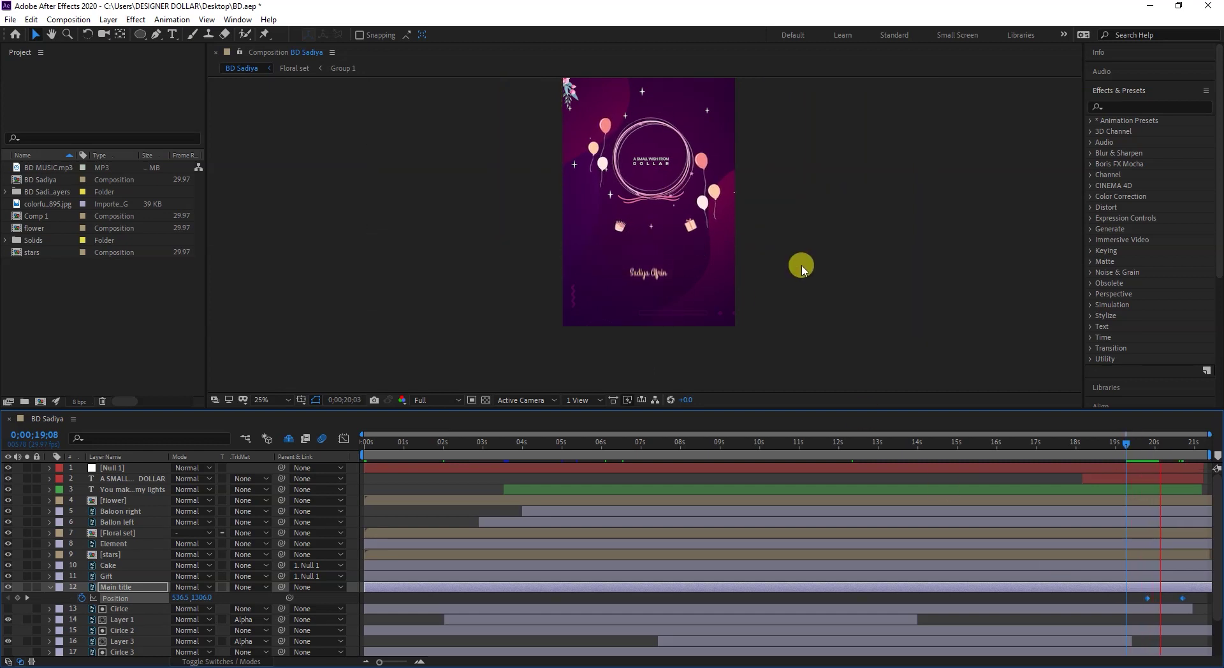
key("space")
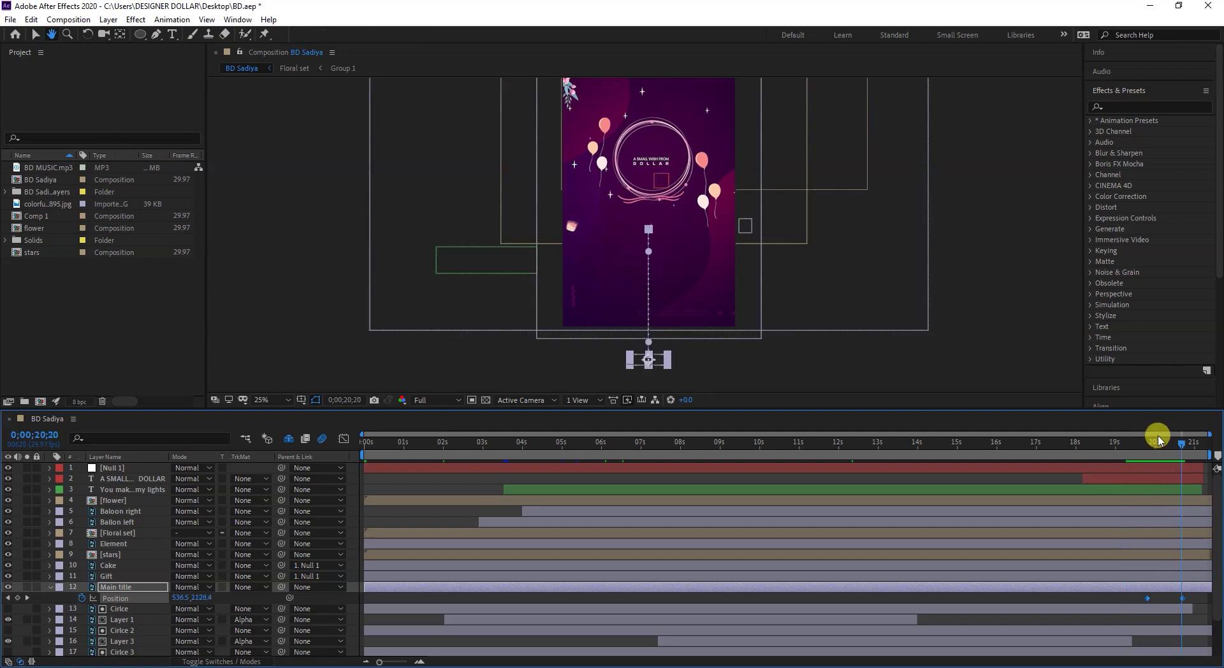
- Move the current time to 0;00;01;22, collapse Main title, and reveal and select the Gift layer's Position keyframes
left_click_drag(1136, 445, 1166, 465)
left_click_drag(1181, 464, 432, 482)
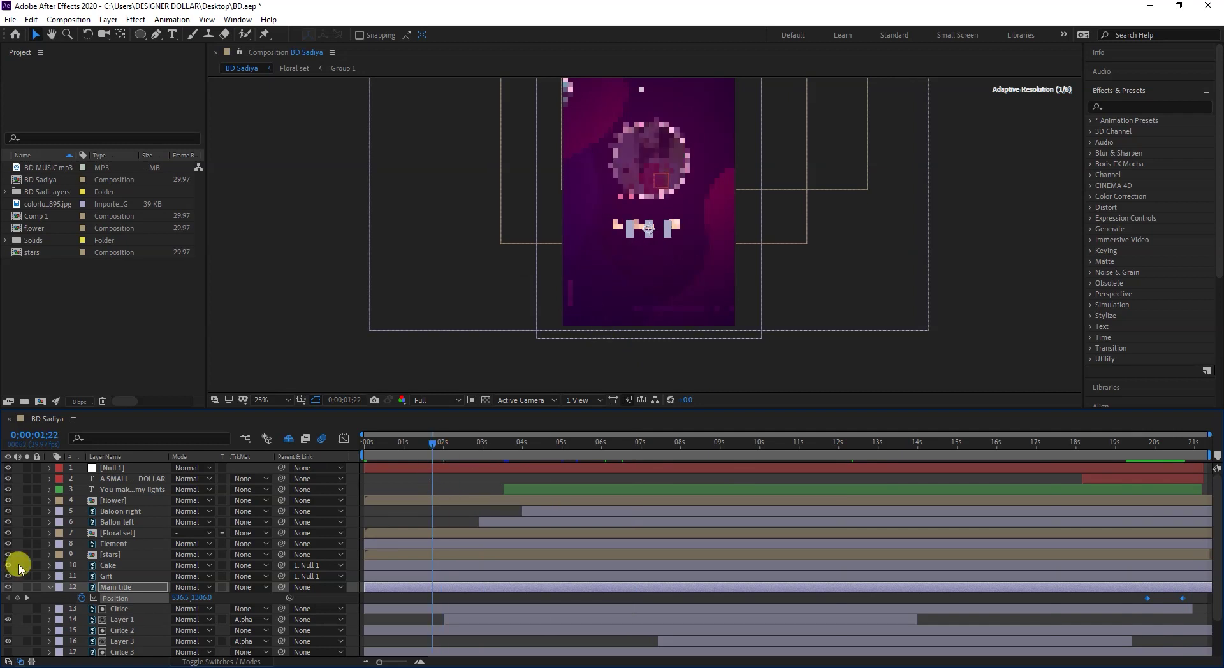
left_click(49, 586)
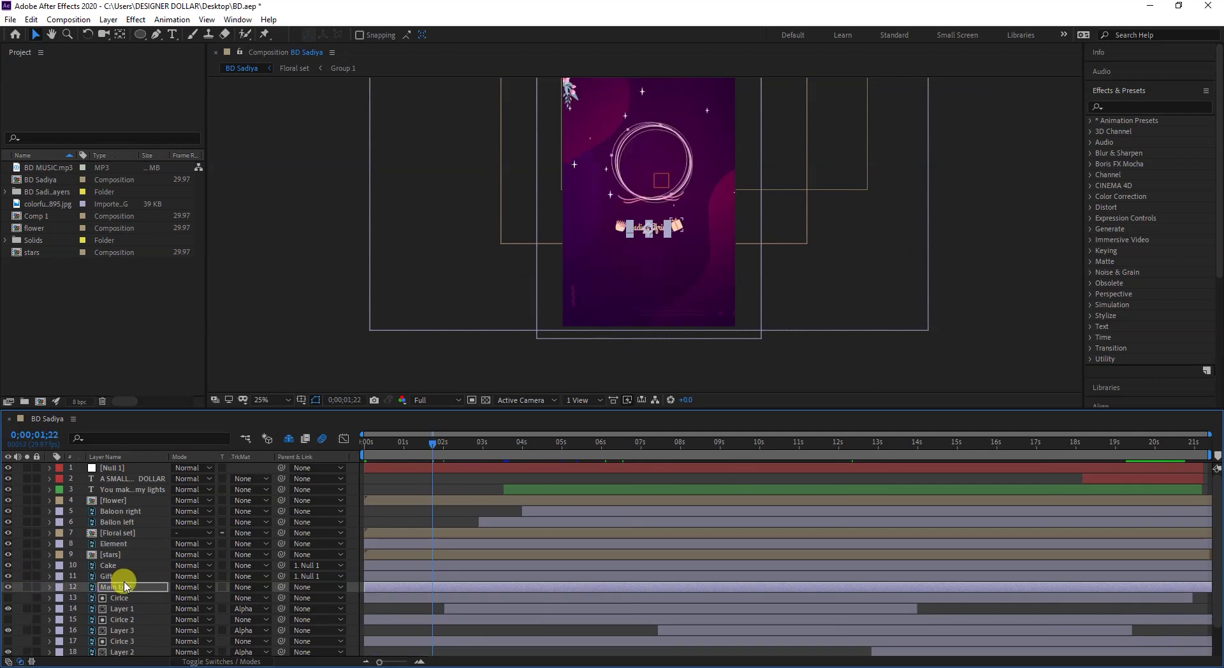
left_click(109, 577)
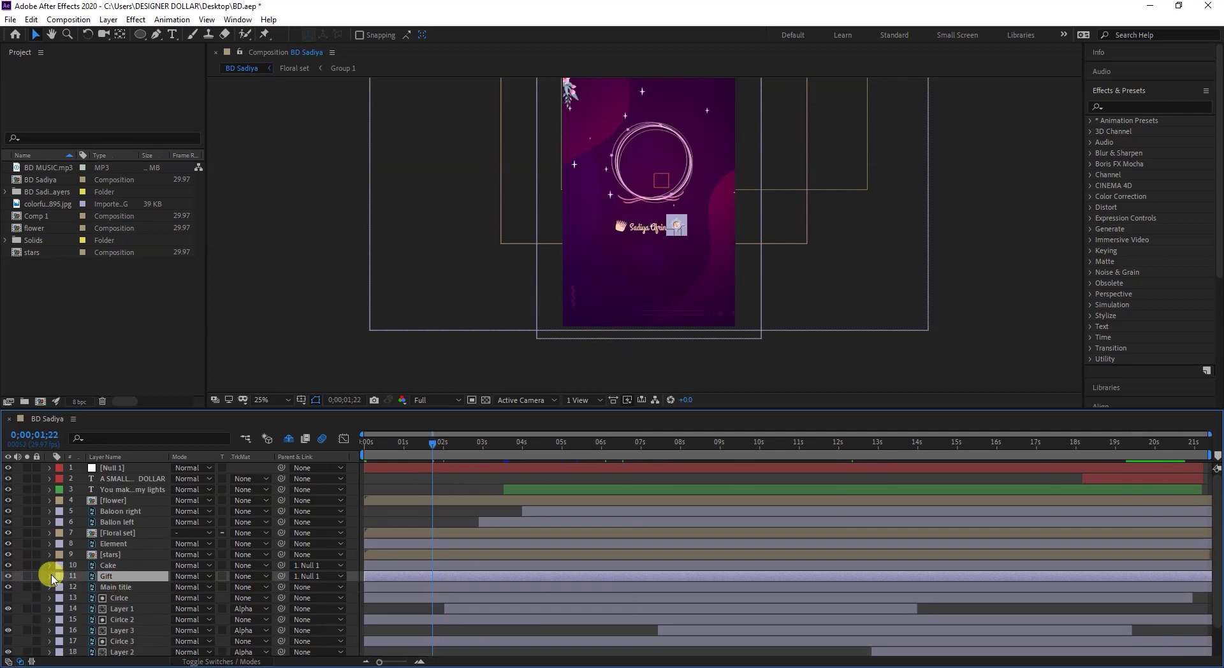
key("p")
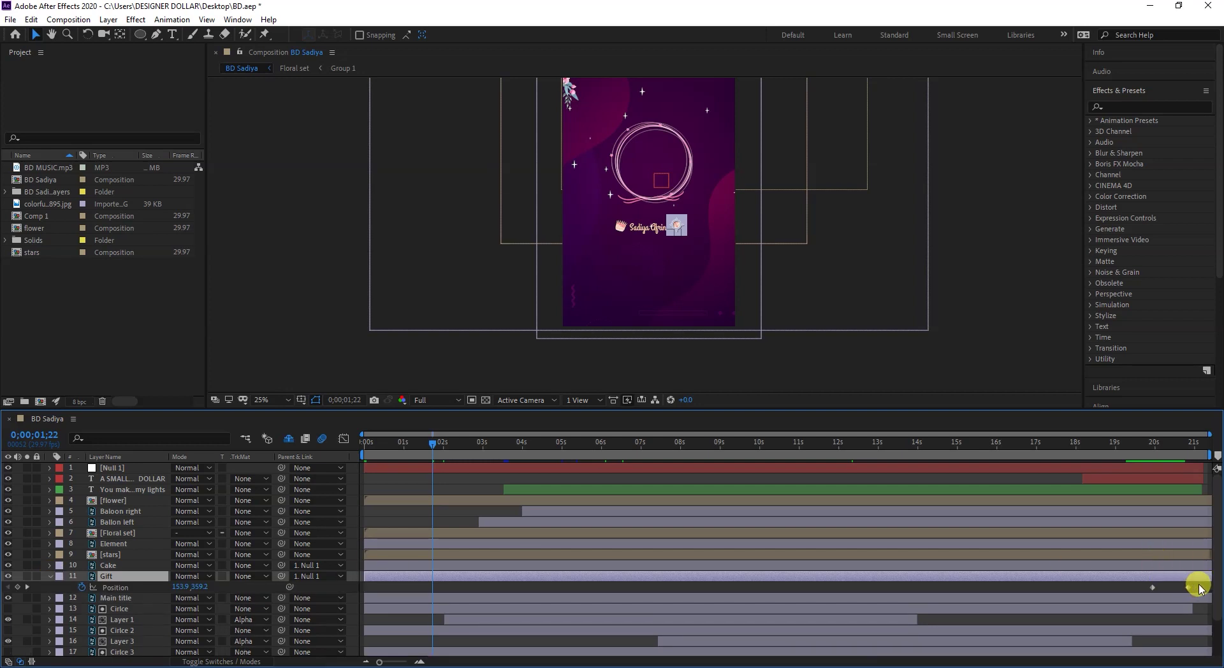
left_click_drag(1139, 591, 1139, 591)
- Preview the Gift layer's exit animation from 0;00;19;22 and again from 0;00;19;11
left_click_drag(620, 445, 1147, 489)
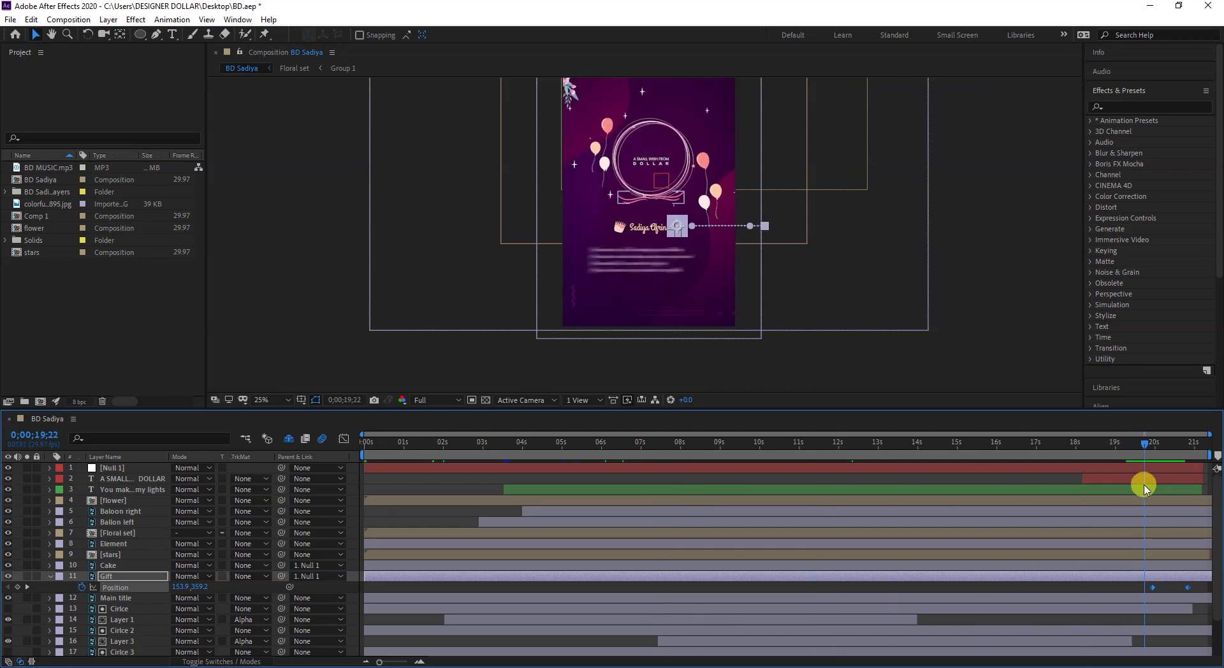
key("space")
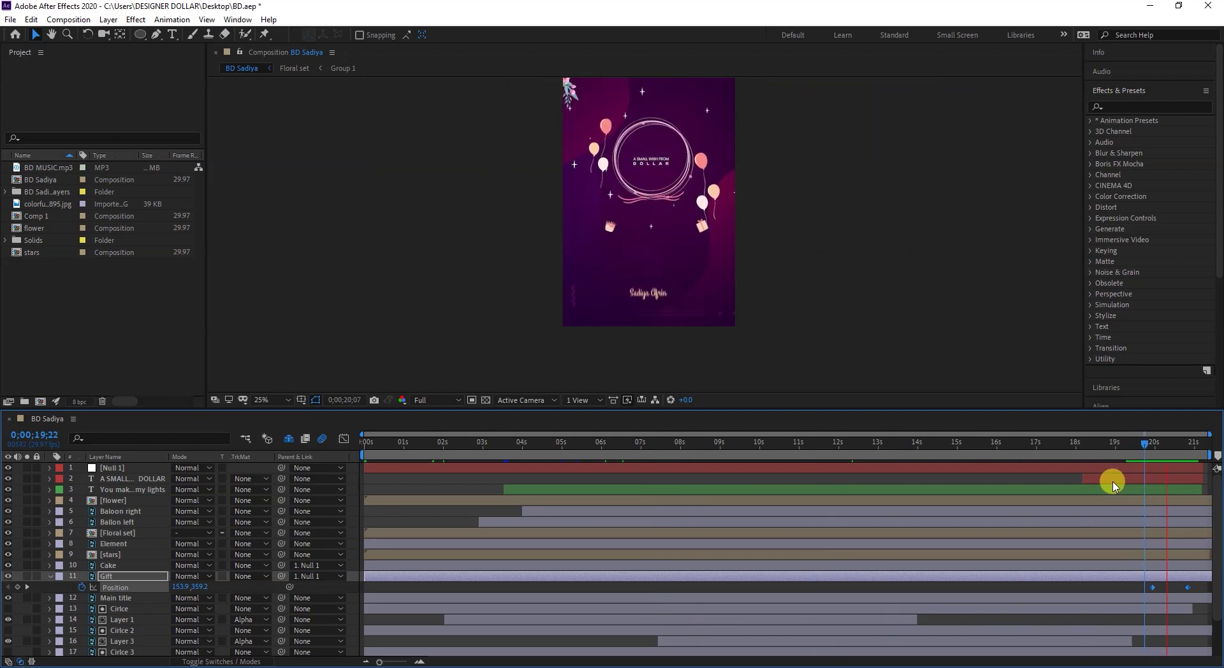
key("space")
left_click(1139, 456)
mouse_move(1138, 448)
left_mouse_down()
mouse_move(1202, 444)
mouse_move(1114, 455)
mouse_move(1164, 458)
mouse_move(1130, 454)
left_mouse_up()
key("space")
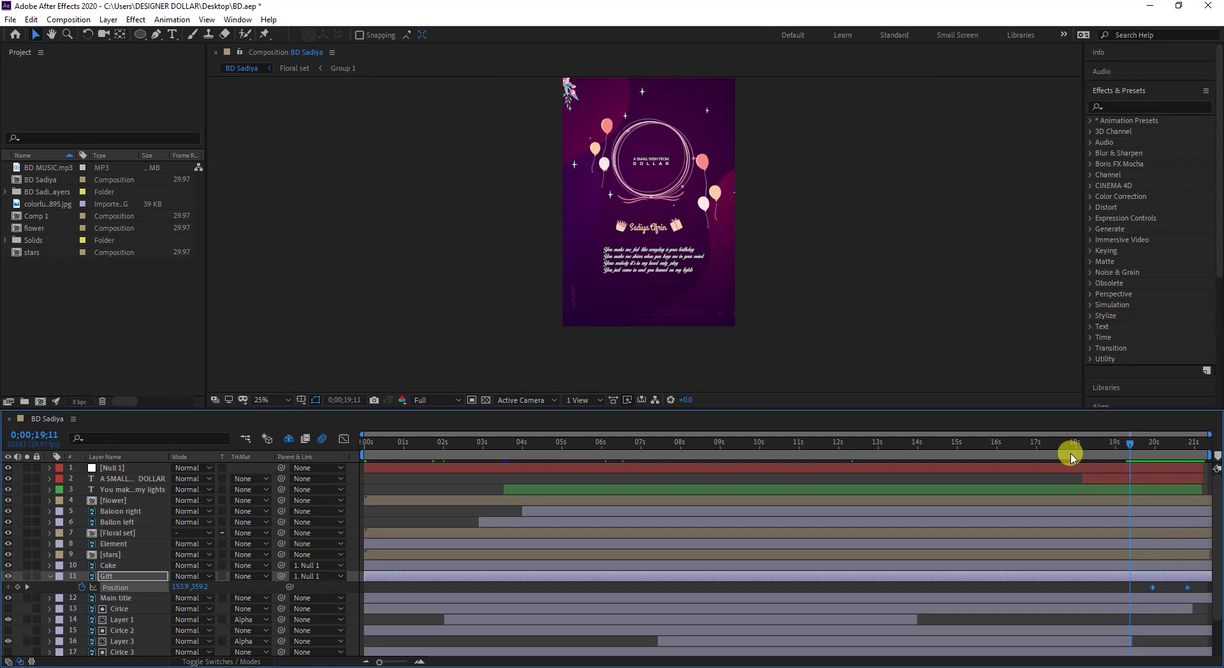
key("space")
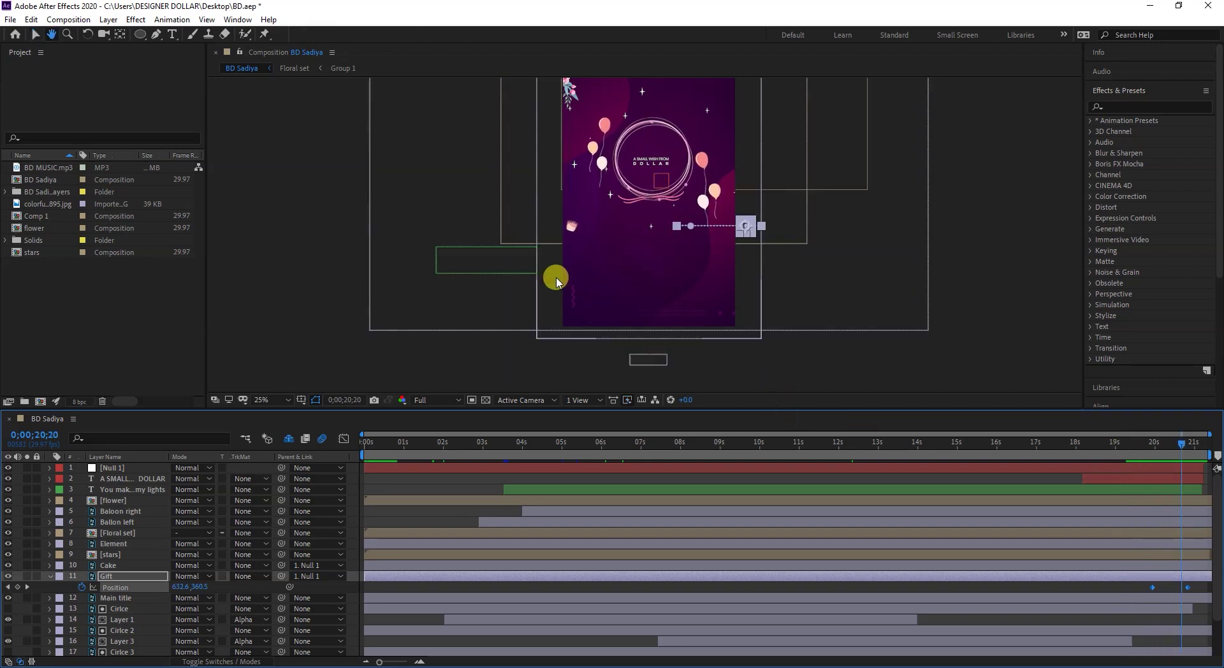
- Move the current time to 0;00;18;20, collapse the Gift layer and reveal the Cake layer's Position keyframes
left_click(1103, 443)
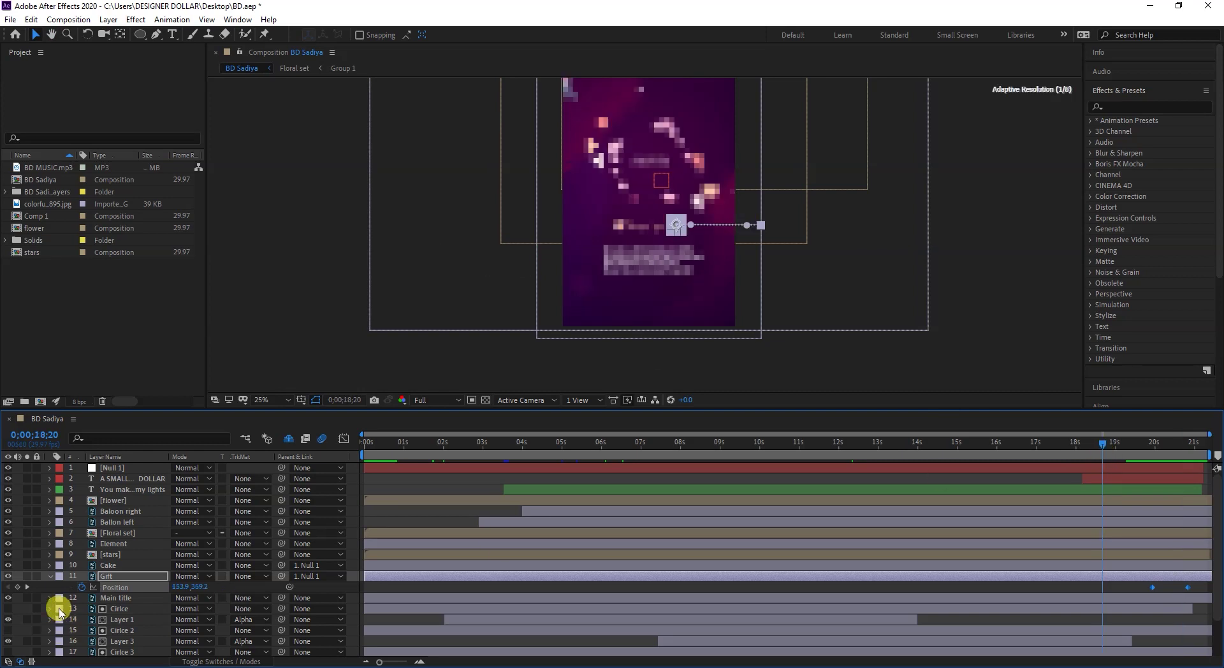
left_click(50, 576)
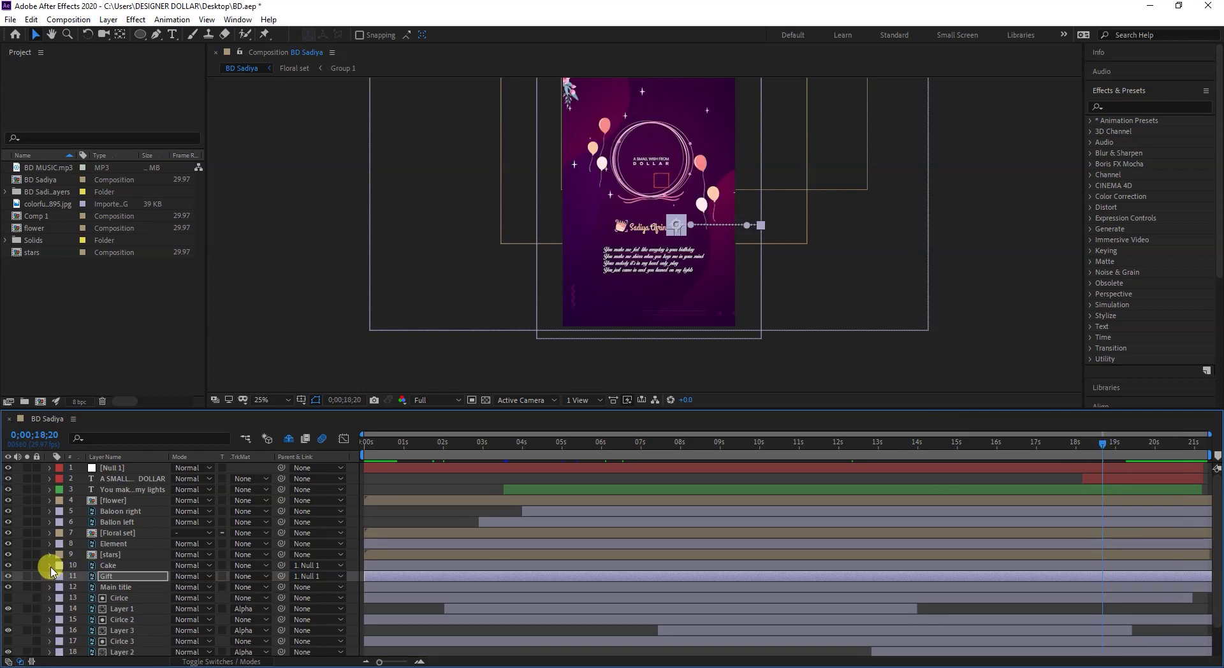
left_click(104, 565)
key("p")
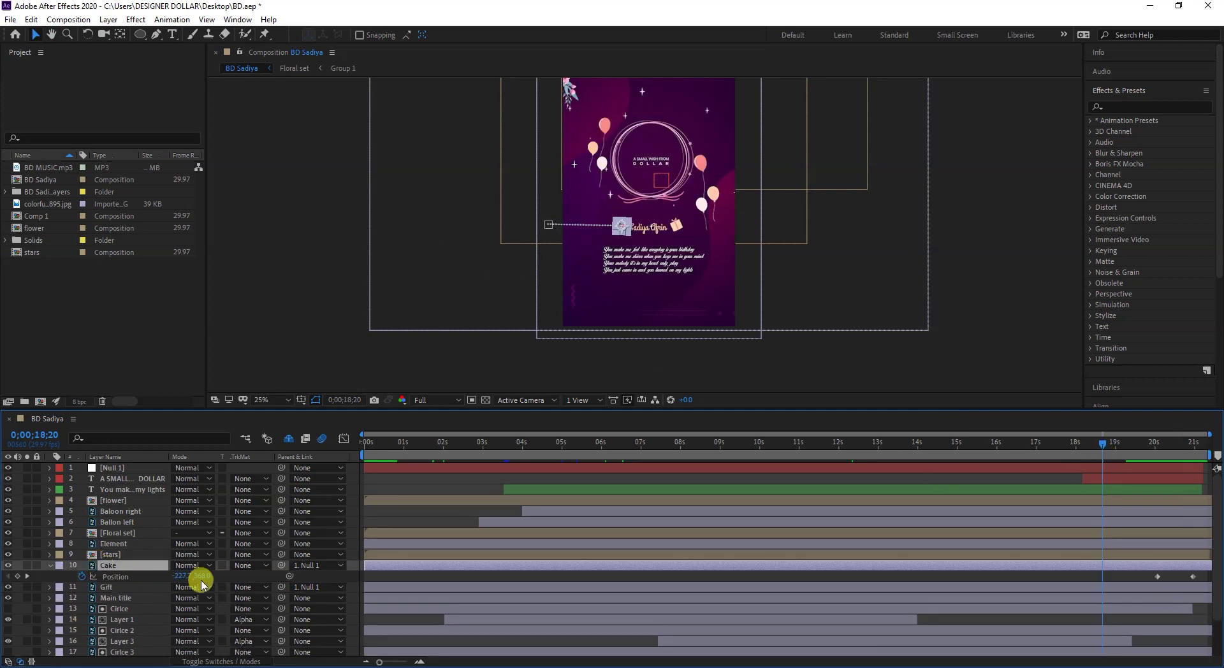
- Preview the Cake layer's exit animation from 0;00;19;25 and again from 0;00;18;29
left_click_drag(457, 437, 1150, 452)
key("space")
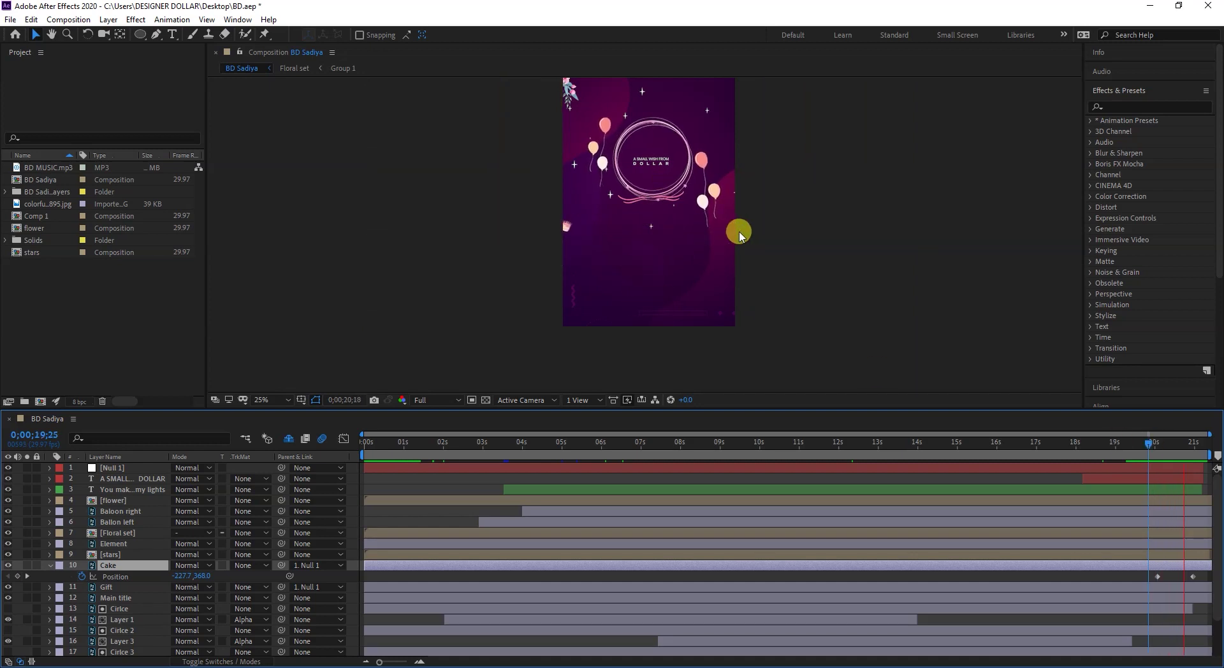
key("space")
left_click(1115, 440)
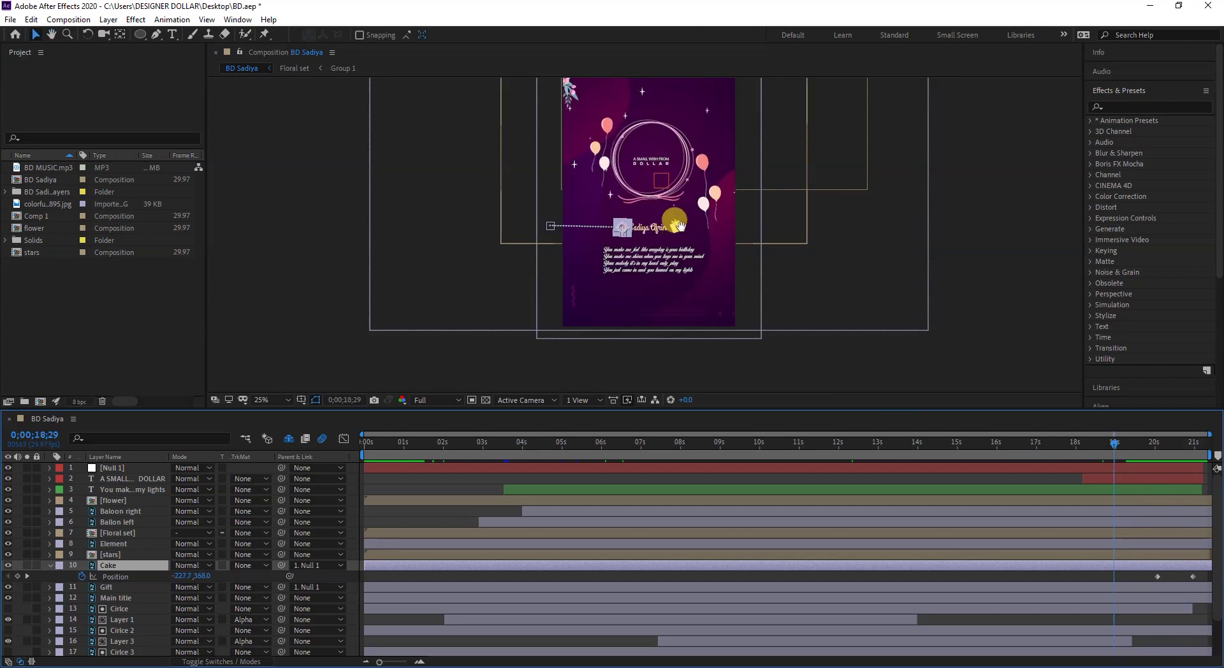
key("space")
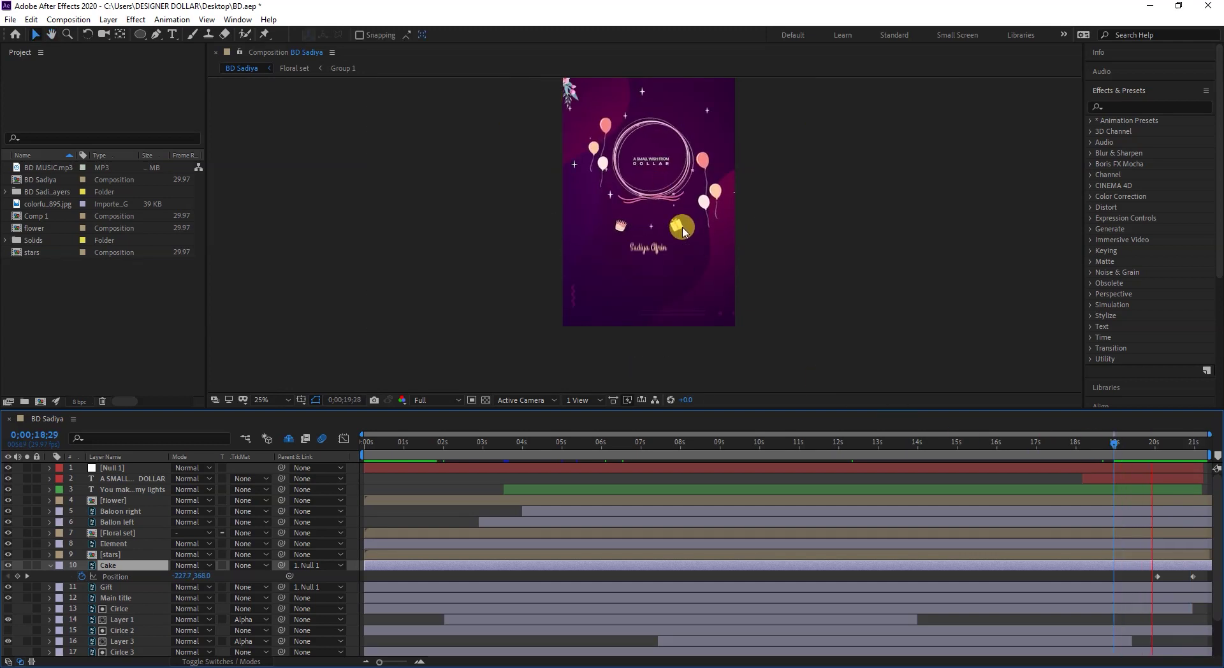
key("space")
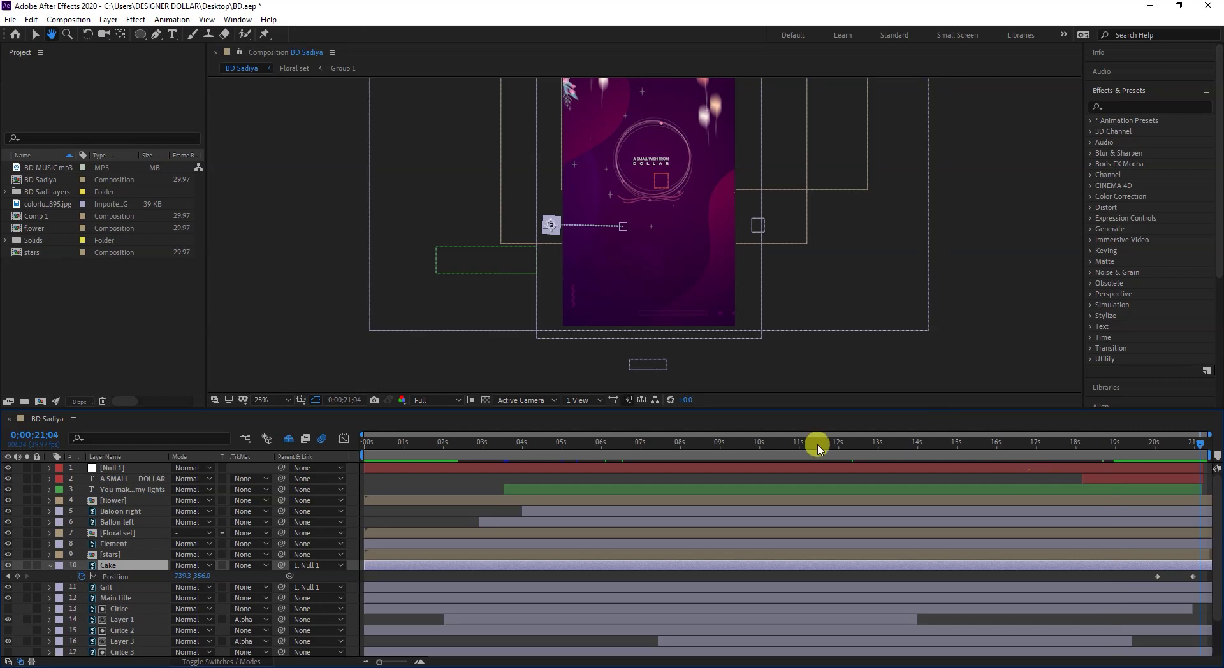
- Return the current time to 0;00;00;00, collapse the Cake layer, and switch the stars layer's visibility off and back on
key("Home")
left_click(50, 565)
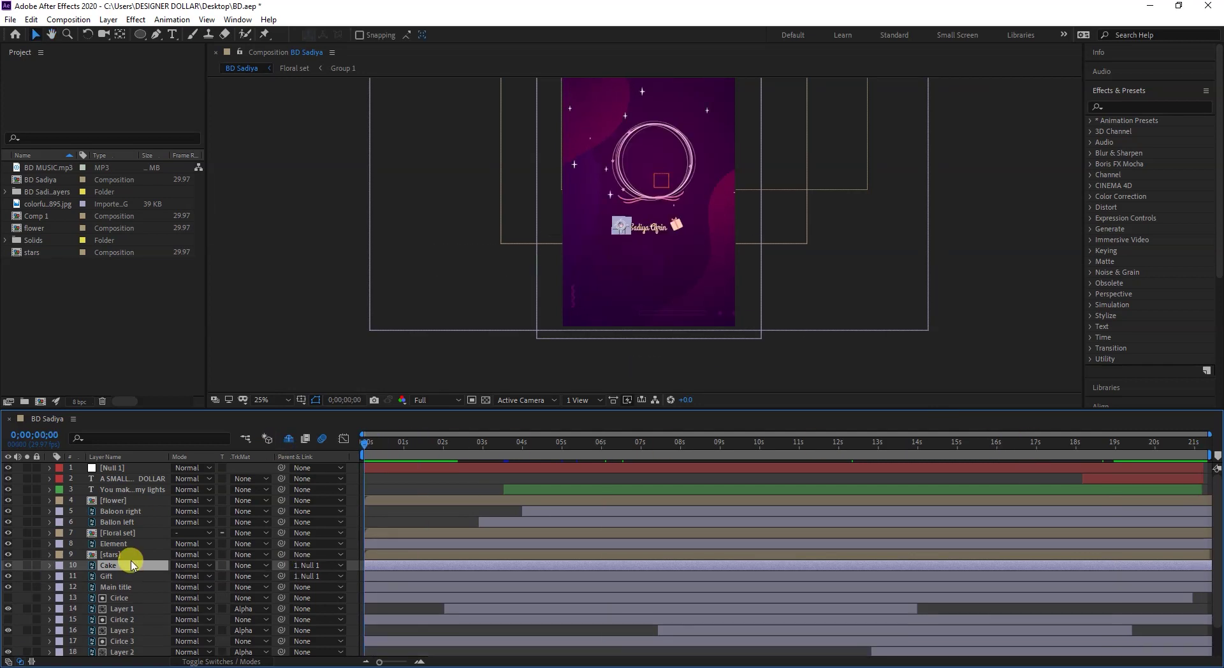
left_click(9, 553)
left_click(8, 555)
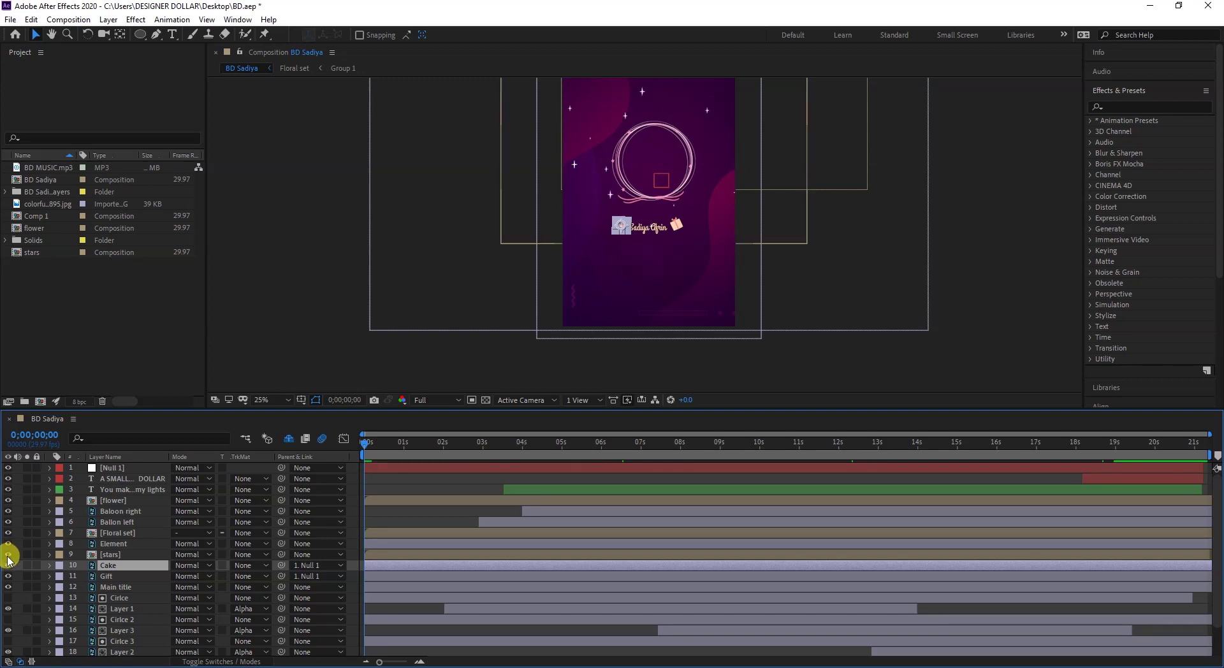
- Open the stars precomposition, scrub through its timeline, and close it to return to the main composition
left_click(108, 559)
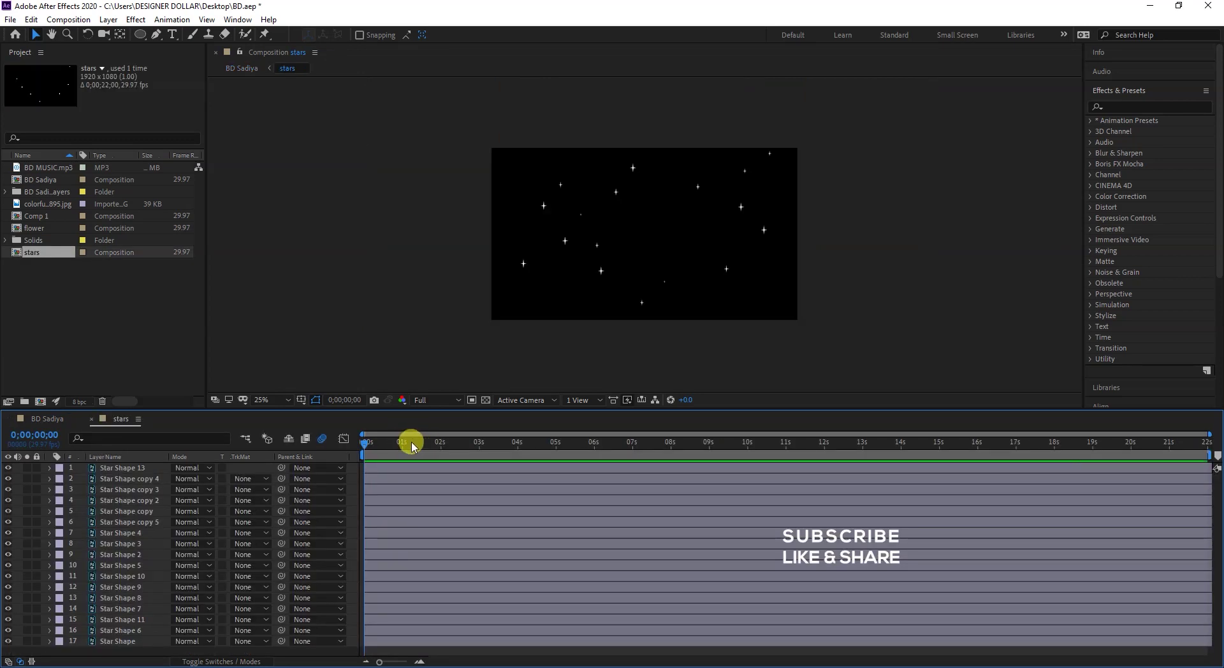
left_click_drag(365, 446, 1191, 483)
left_click(92, 419)
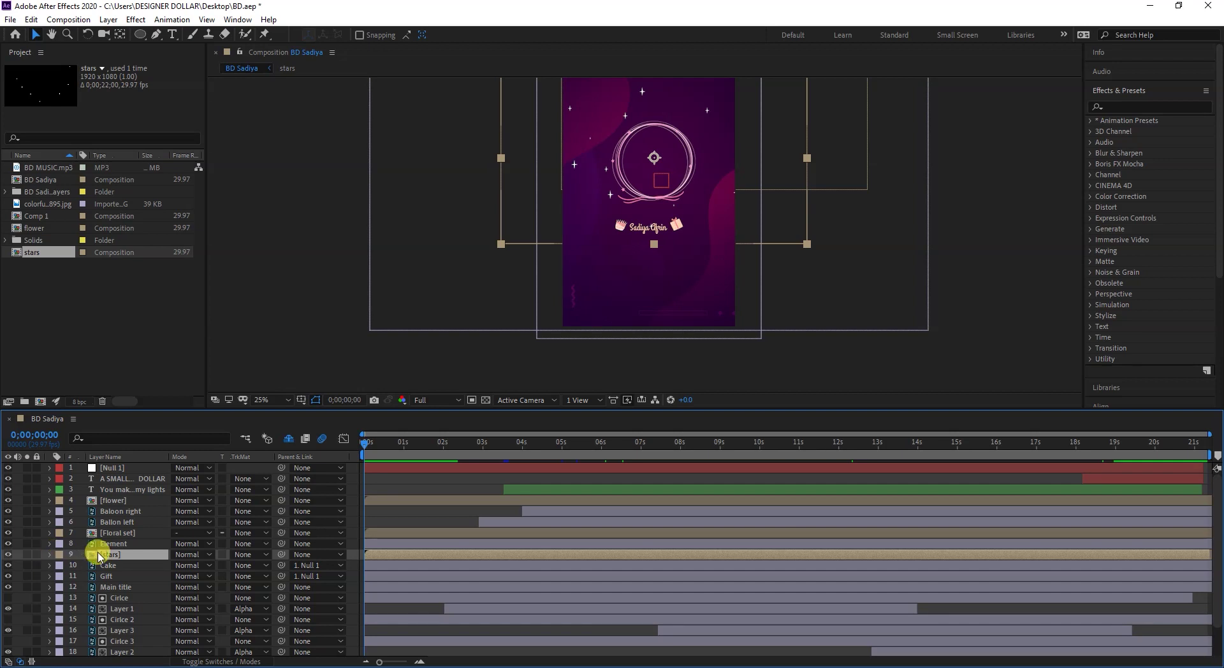
- Reveal the stars layer's Opacity keyframes, move the current time to 0;00;20;18, and select the Opacity property
key("t")
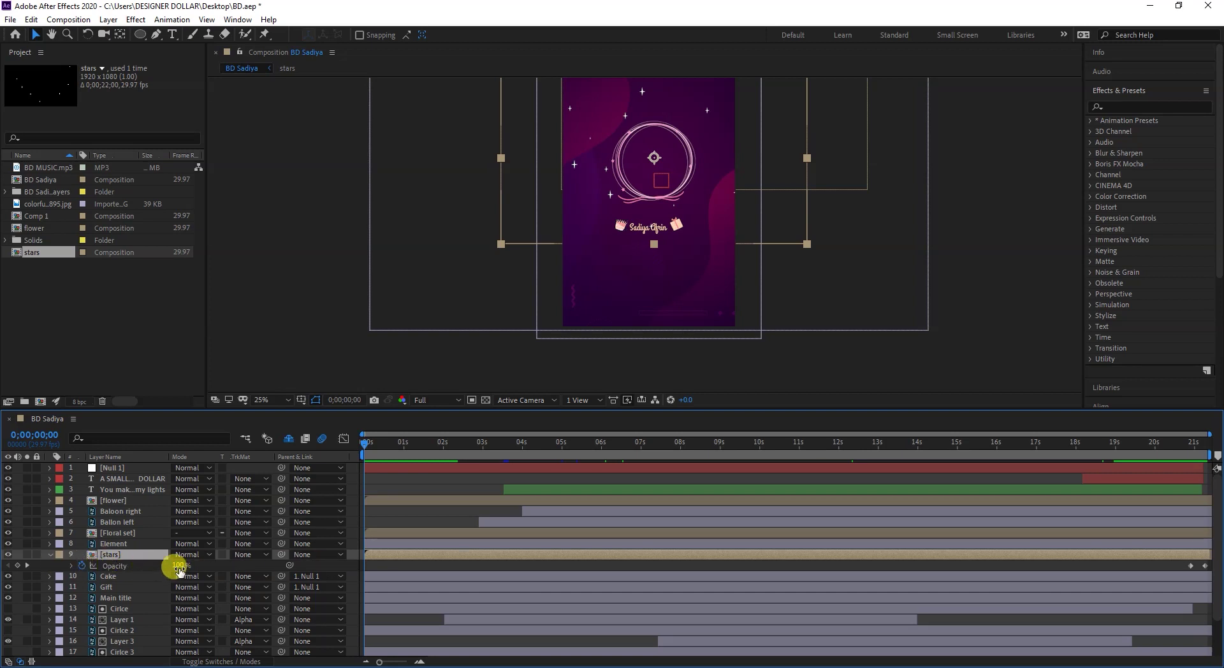
left_click_drag(375, 441, 1179, 458)
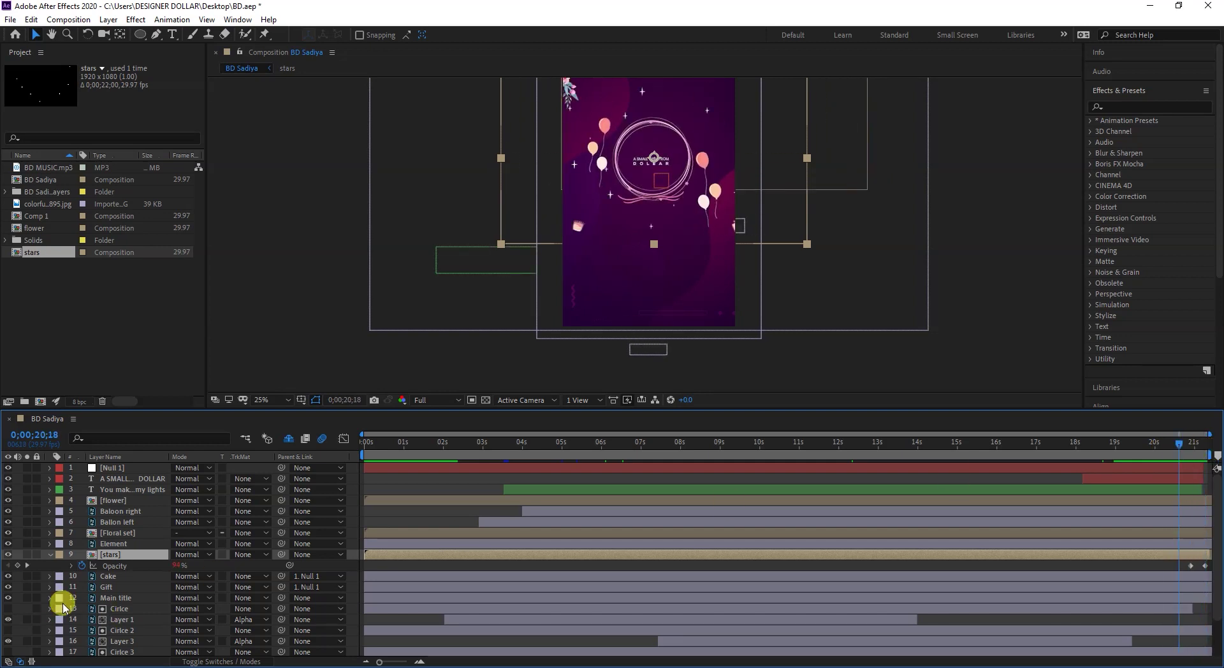
left_click(82, 570)
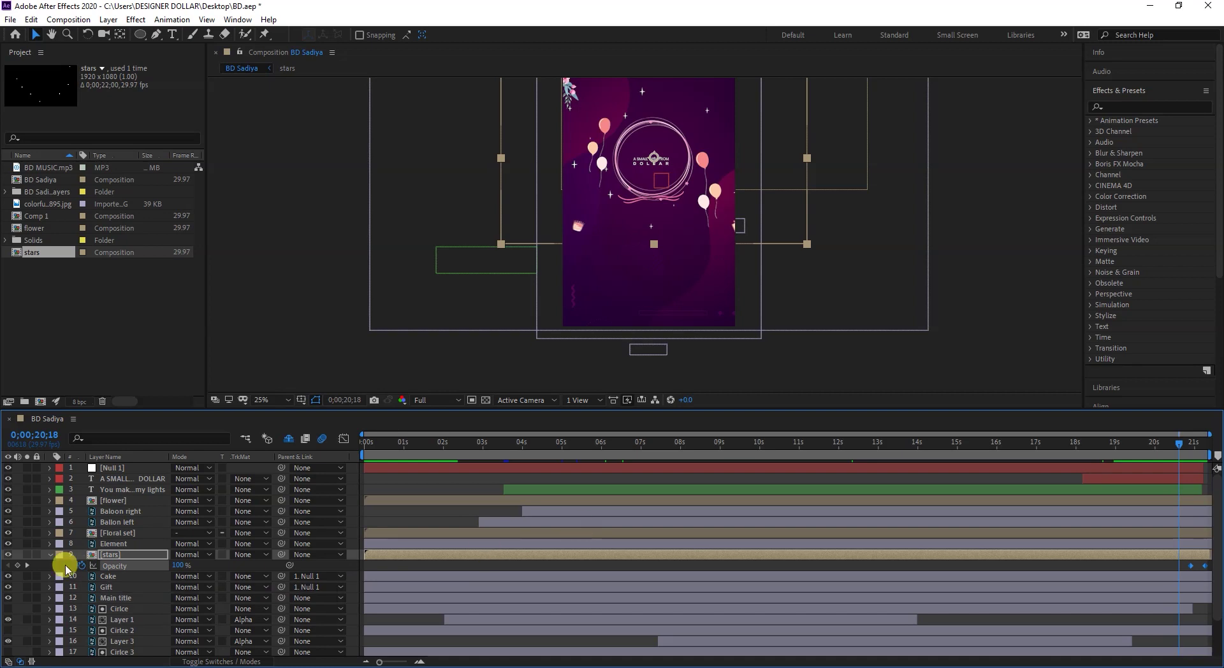
- Add the expression wiggle(2,50) to the stars layer's Opacity
left_click(80, 566, "alt")
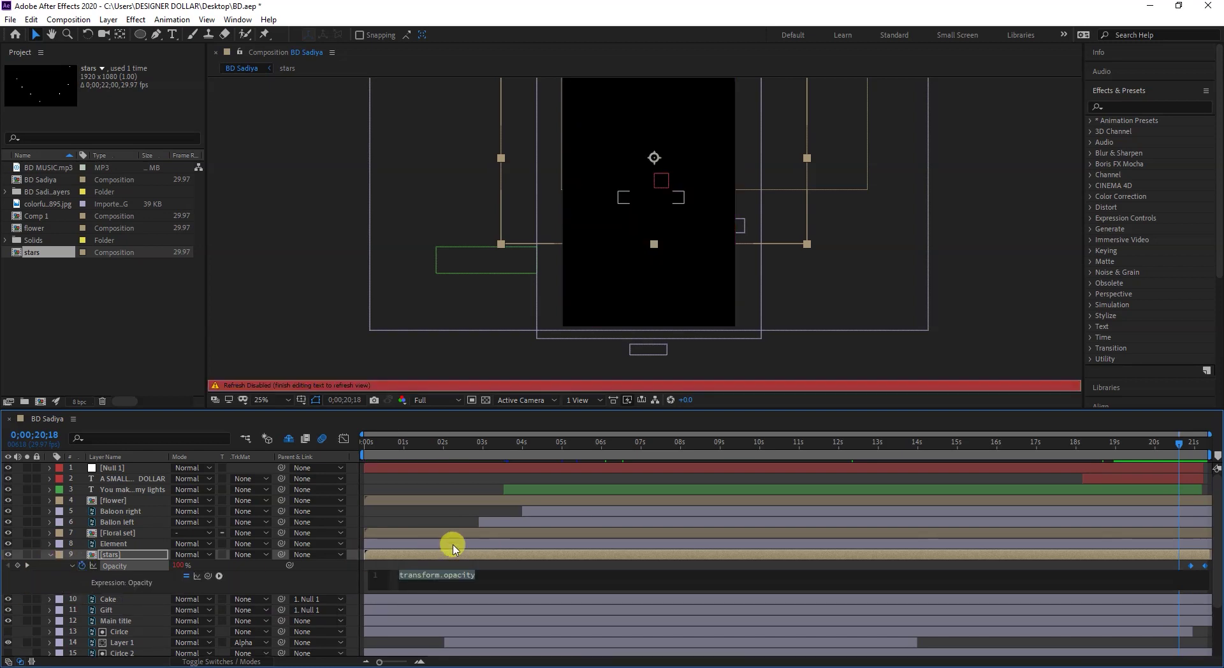
left_click(488, 576)
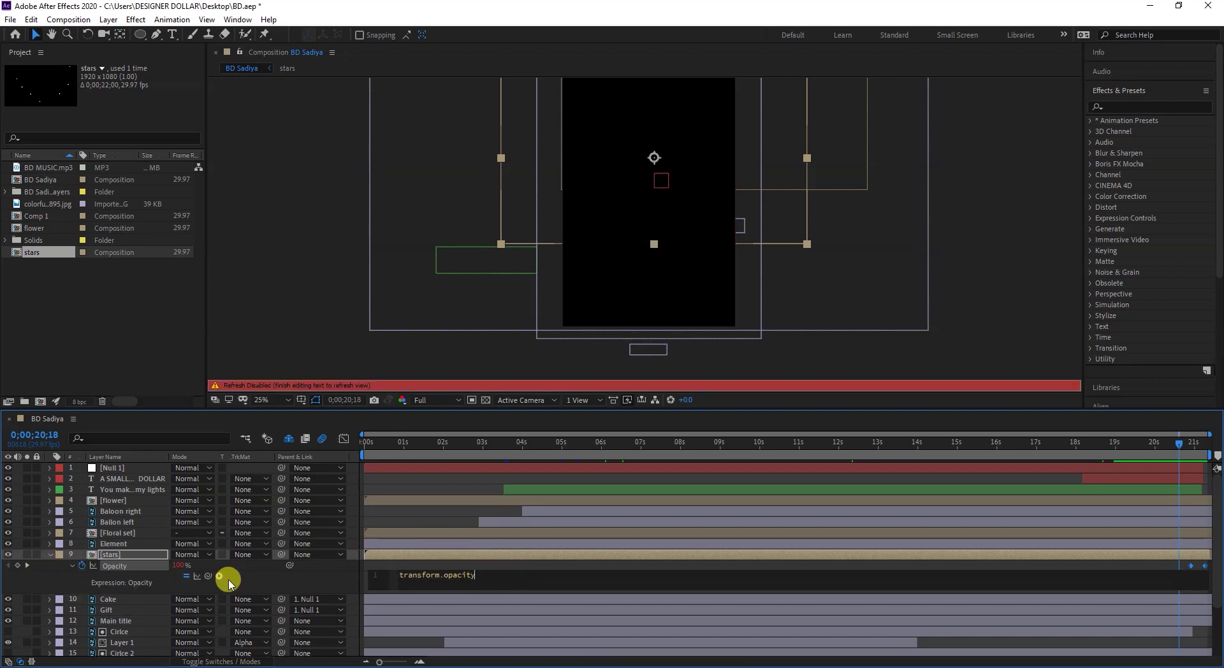
key("ctrl+a")
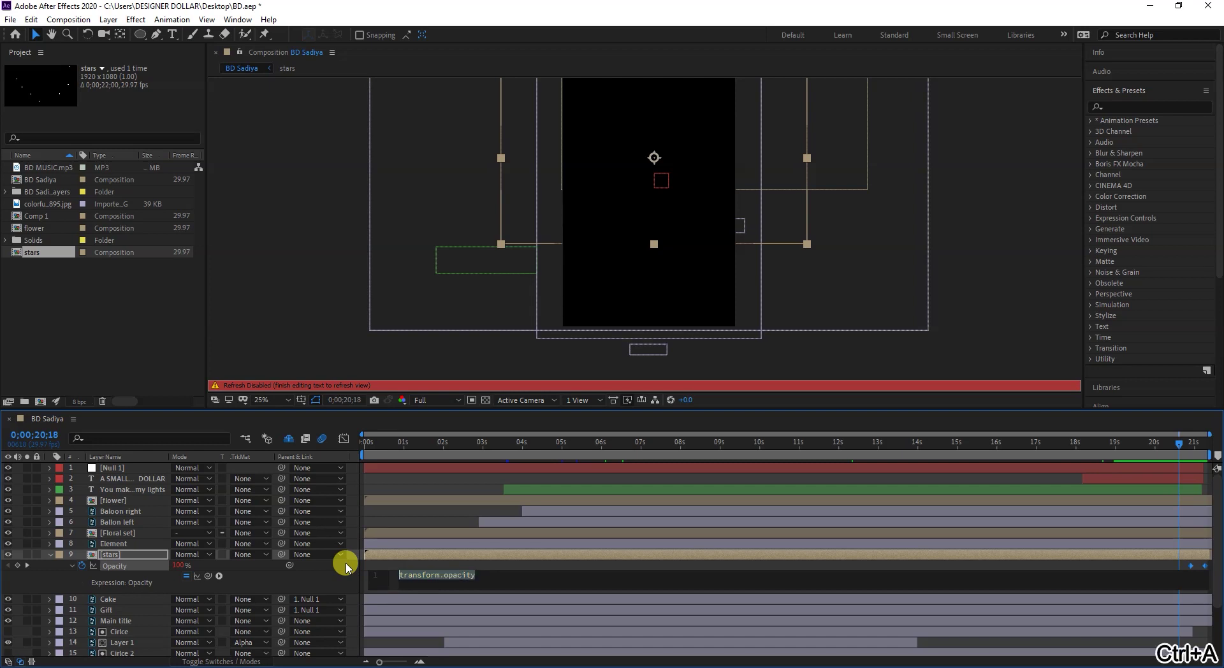
type("wiggle")
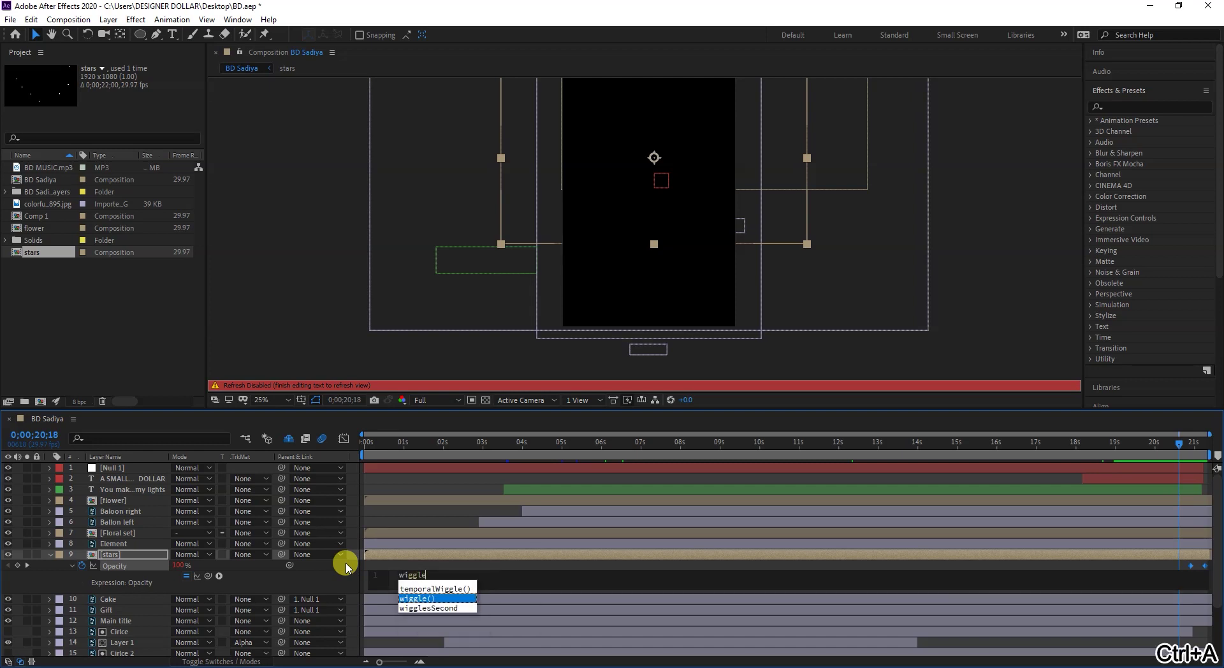
left_click(421, 598)
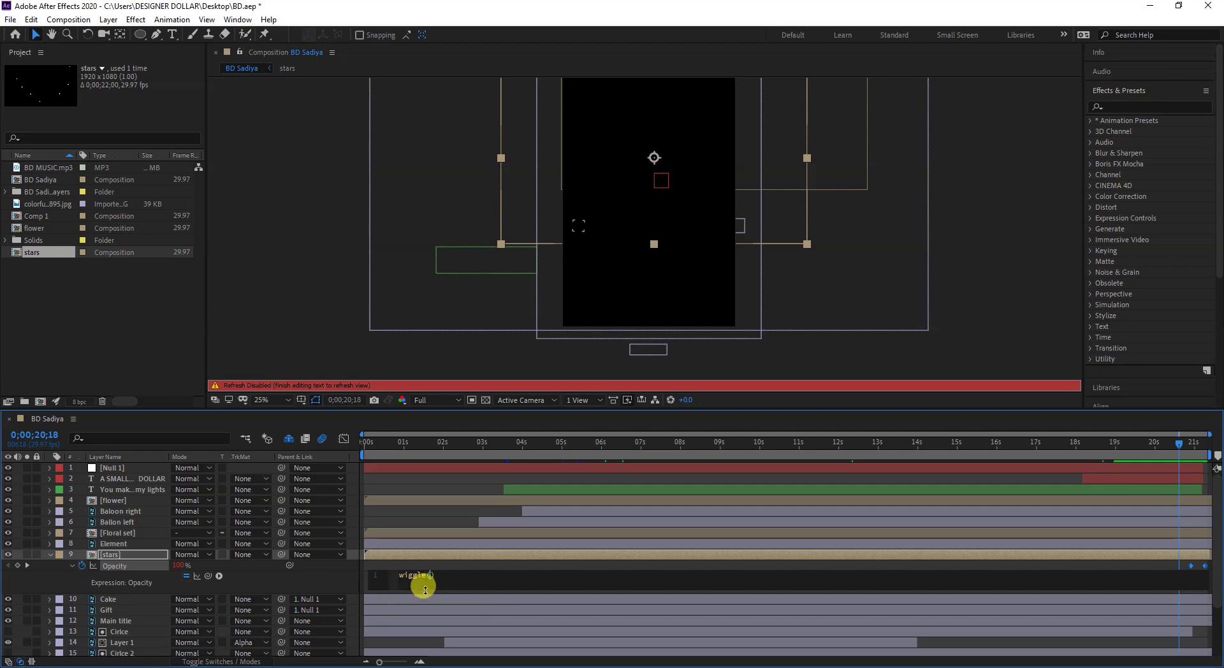
left_click(472, 567)
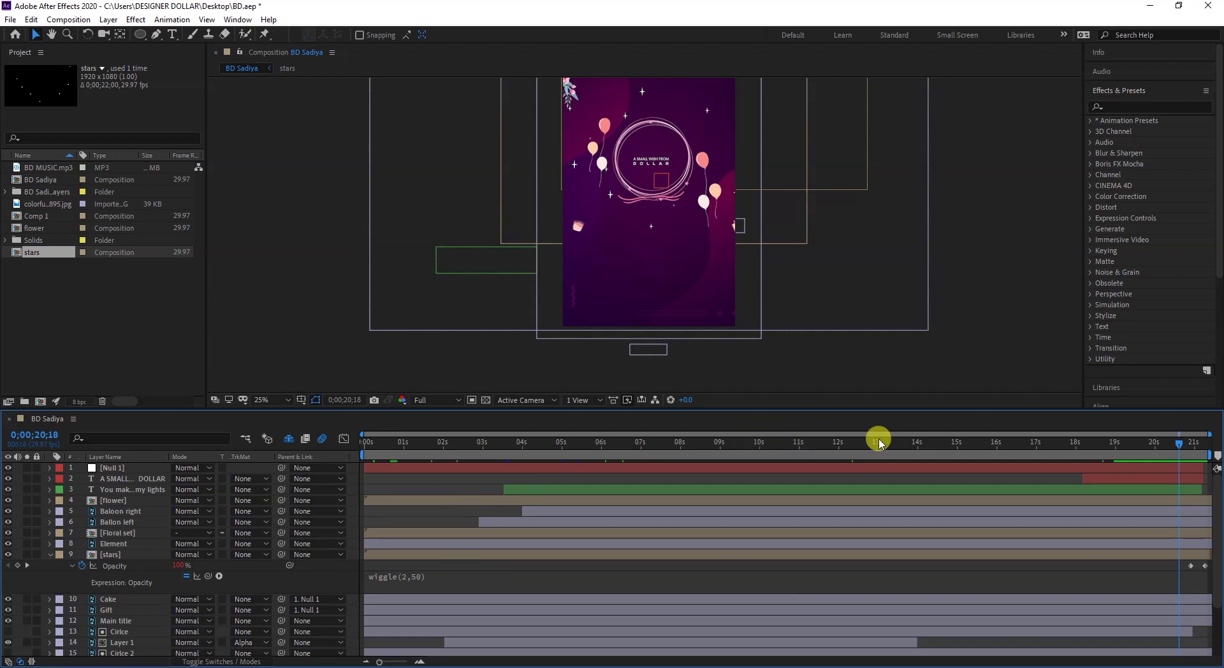
- Move the current time to 0;00;13;24 and solo the stars layer
key("Home")
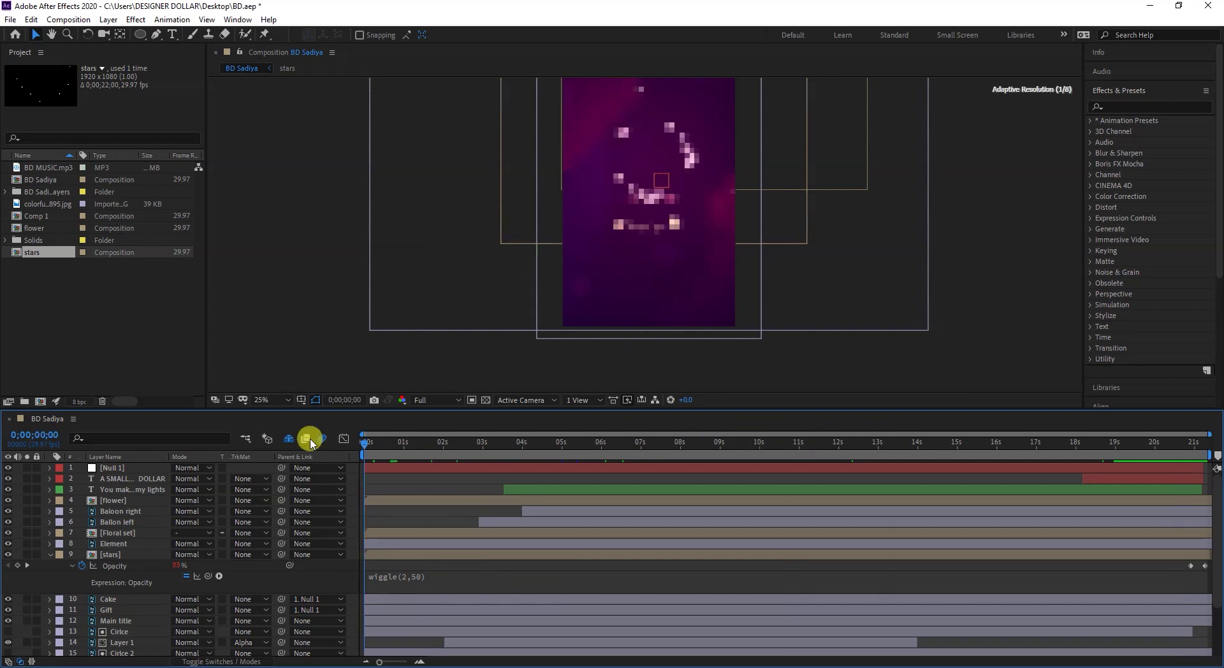
left_click(910, 443)
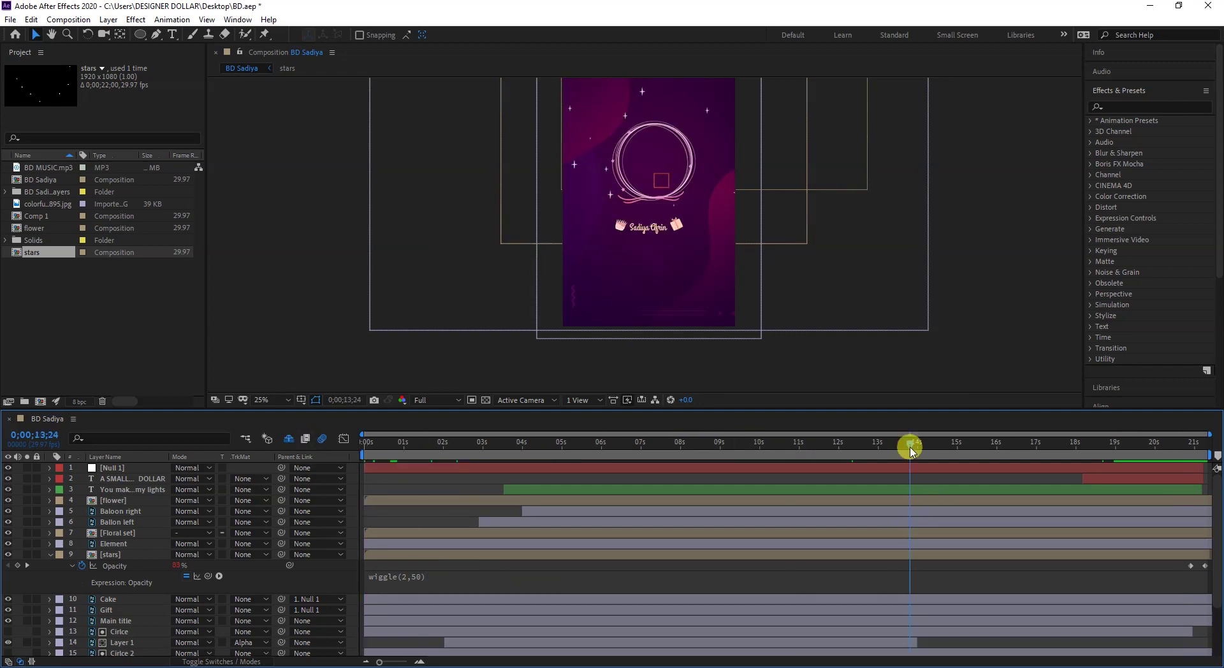
left_click(27, 554)
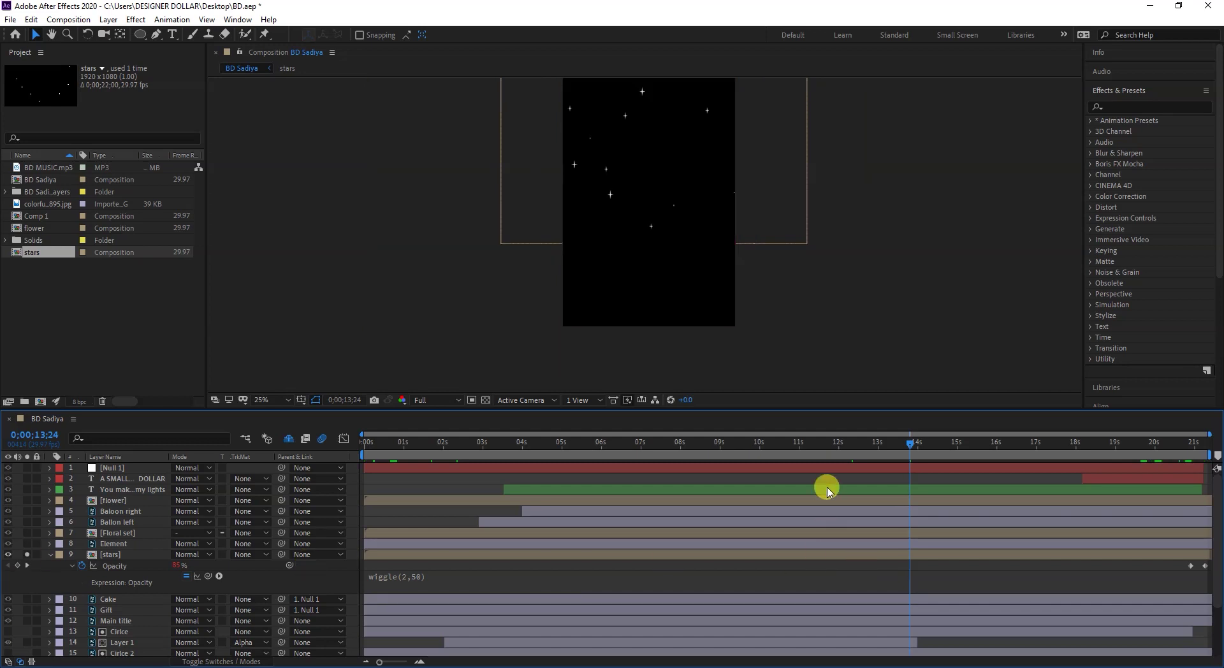
scroll(631, 115, "up", 4)
left_click_drag(631, 113, 615, 316)
key("ctrl+z")
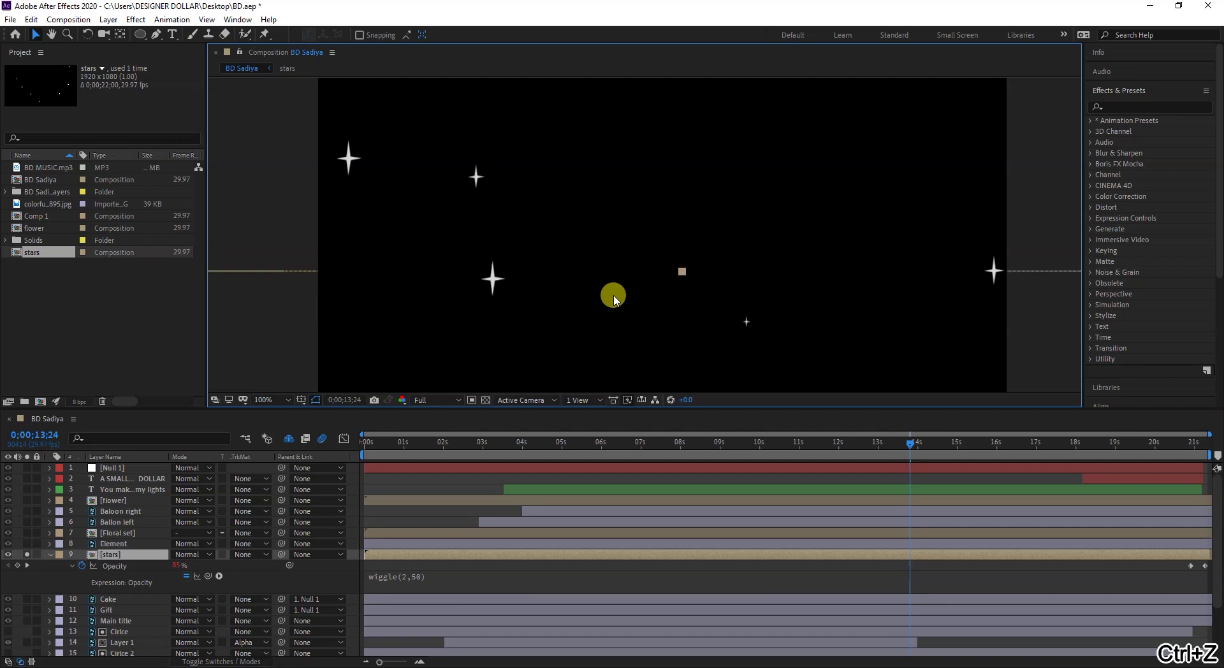
key("ctrl+z")
scroll(604, 218, "down", 4)
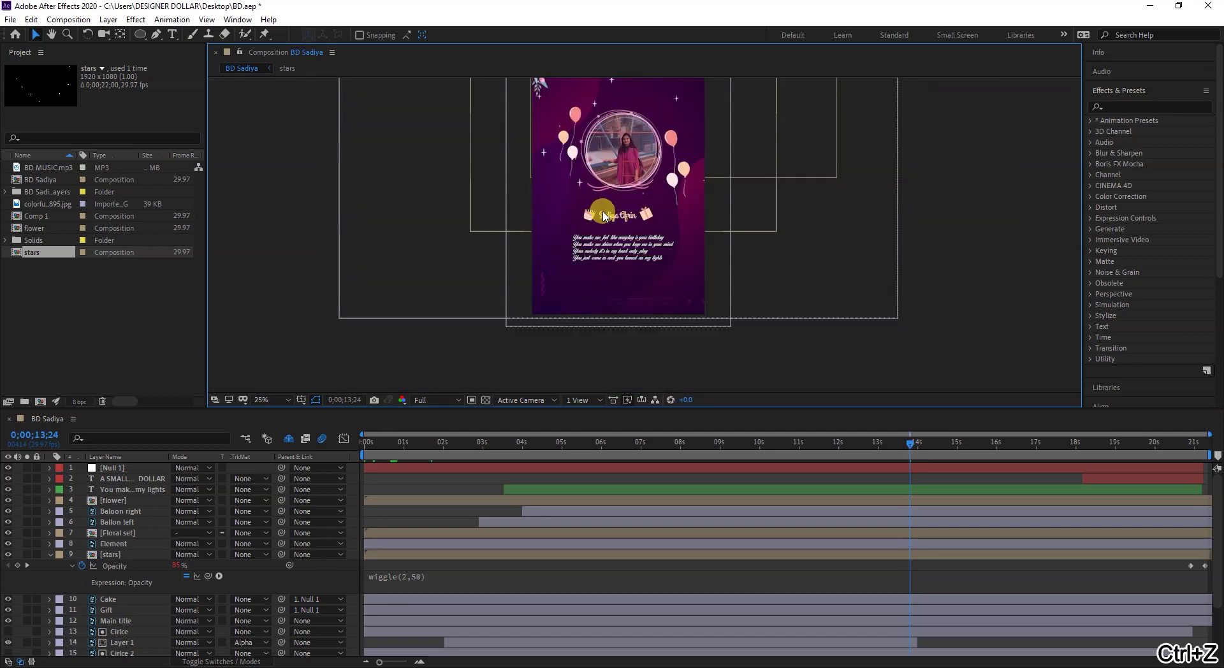
- Solo the stars layer and magnify the composition view to 400% around a single star
left_click(28, 554)
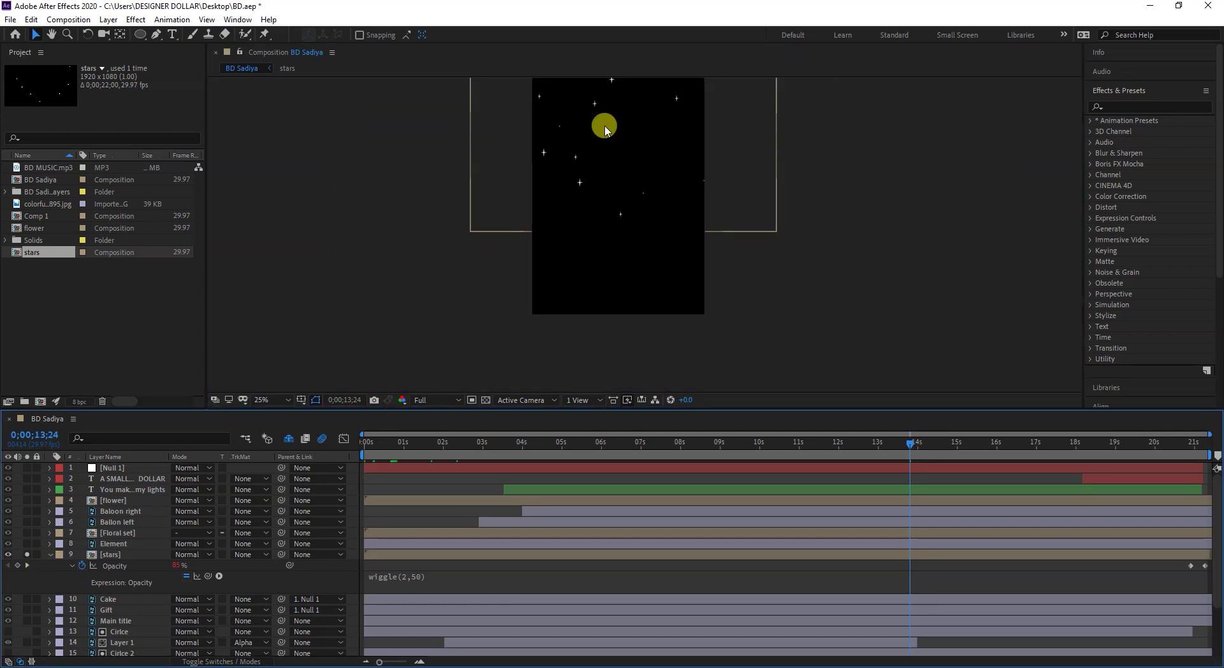
scroll(601, 122, "up", 4)
left_click_drag(558, 203, 667, 265)
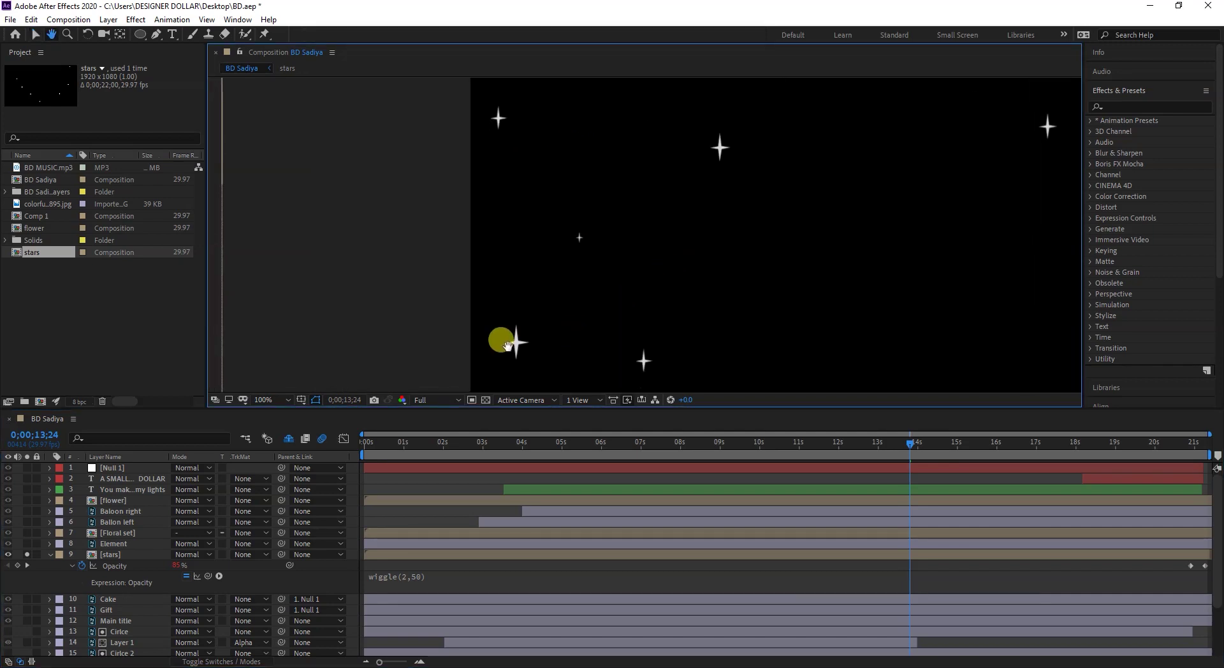
scroll(515, 352, "up", 4)
left_click_drag(560, 306, 579, 240)
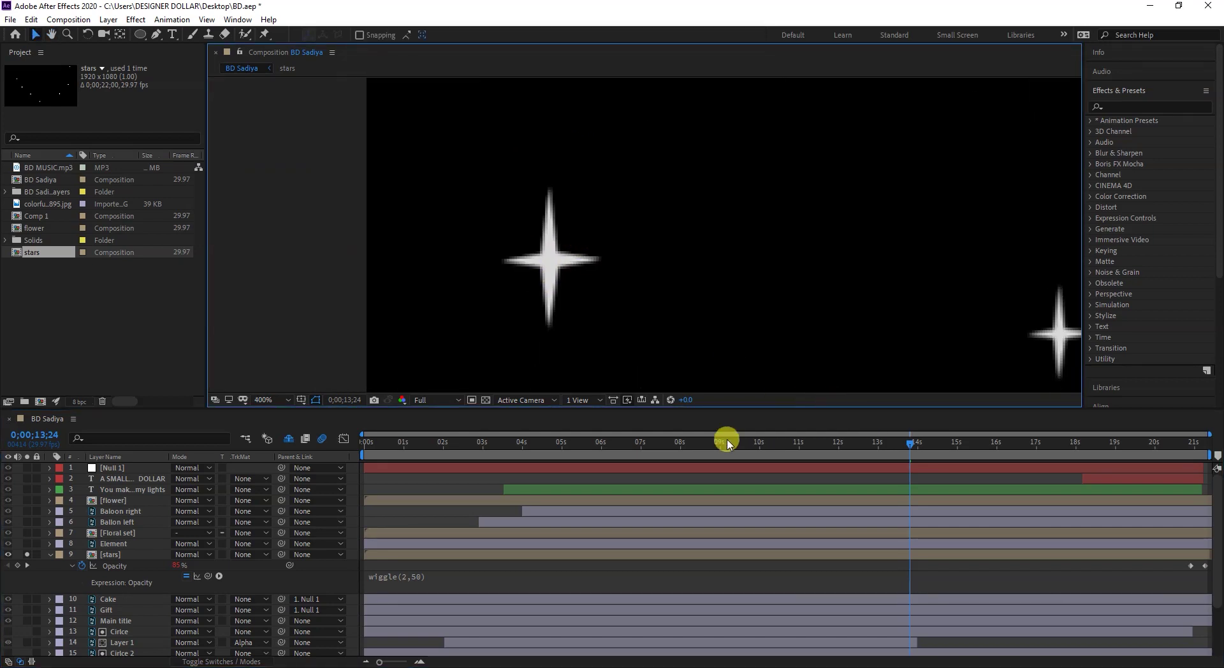
- Preview the stars' opacity flicker from 0;00;00;00, resume from 0;00;01;27, and replay it from the start
key("Home")
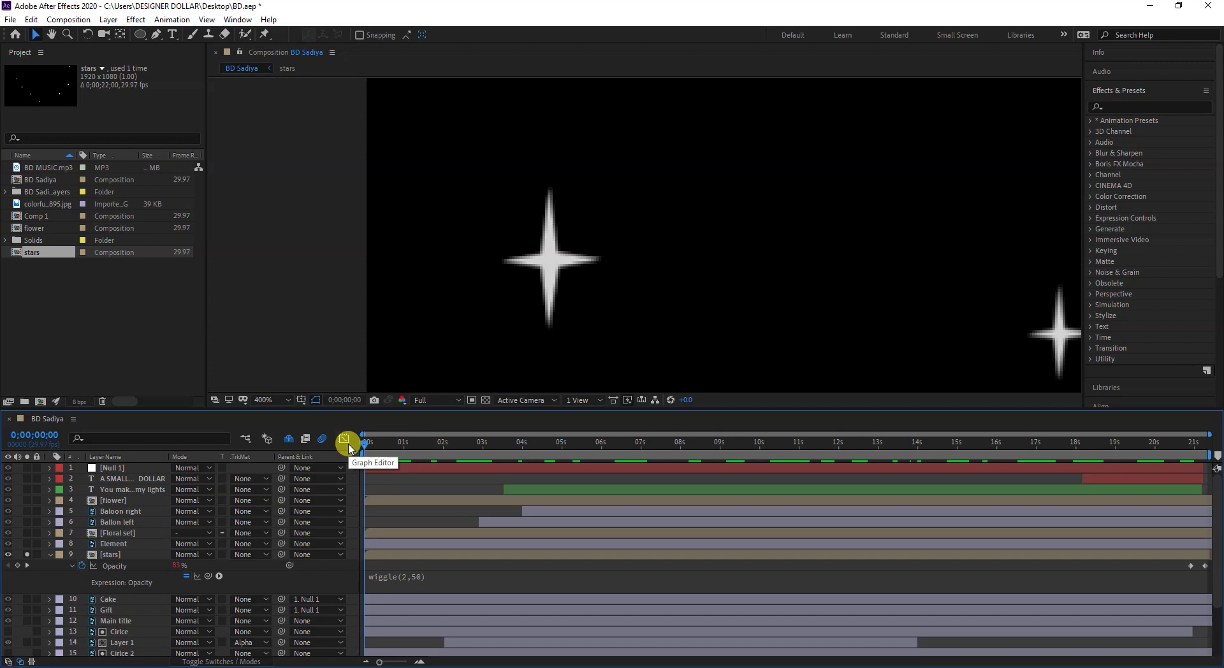
key("space")
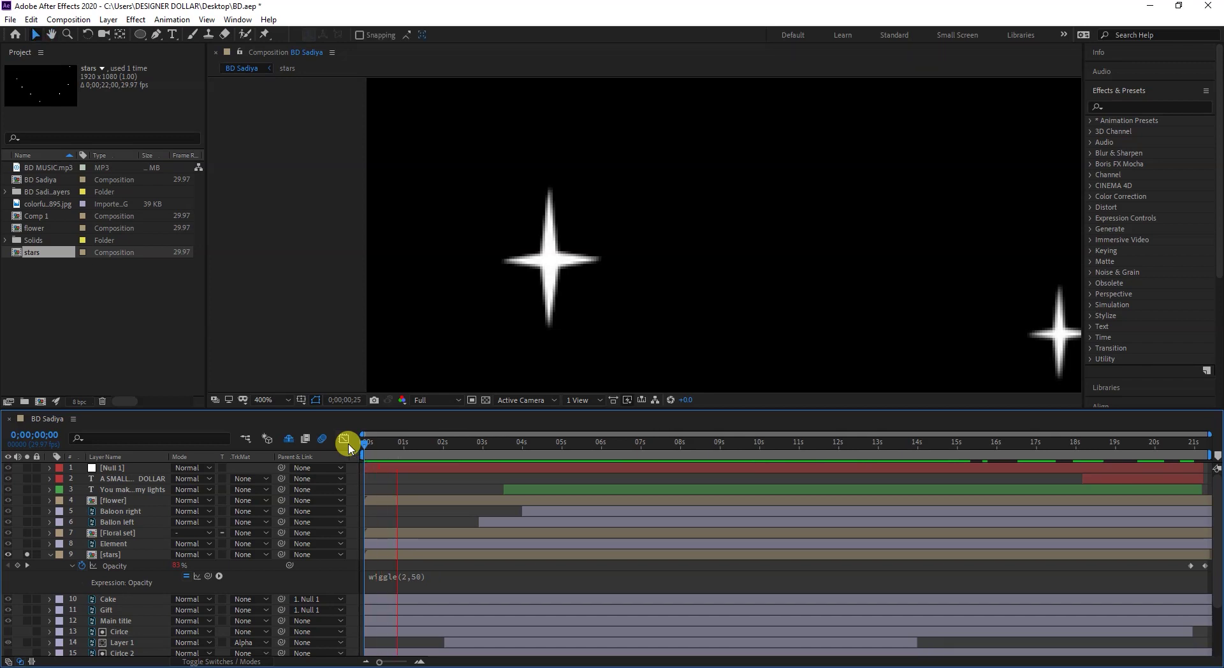
key("space")
key("space")
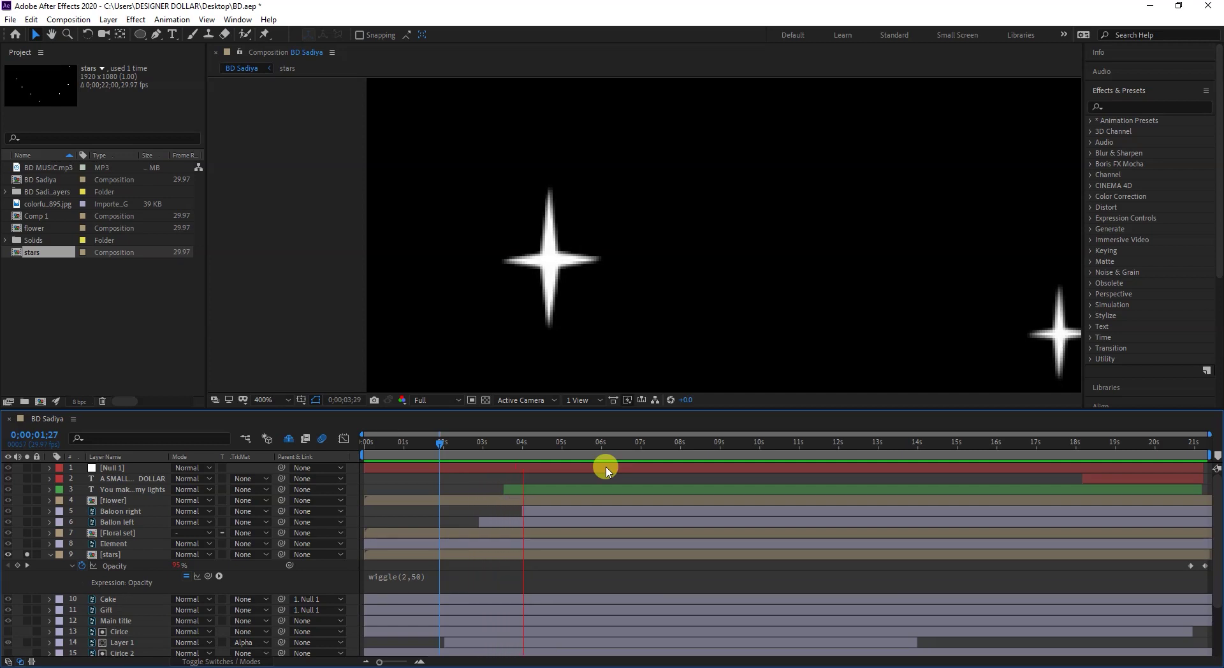
key("space")
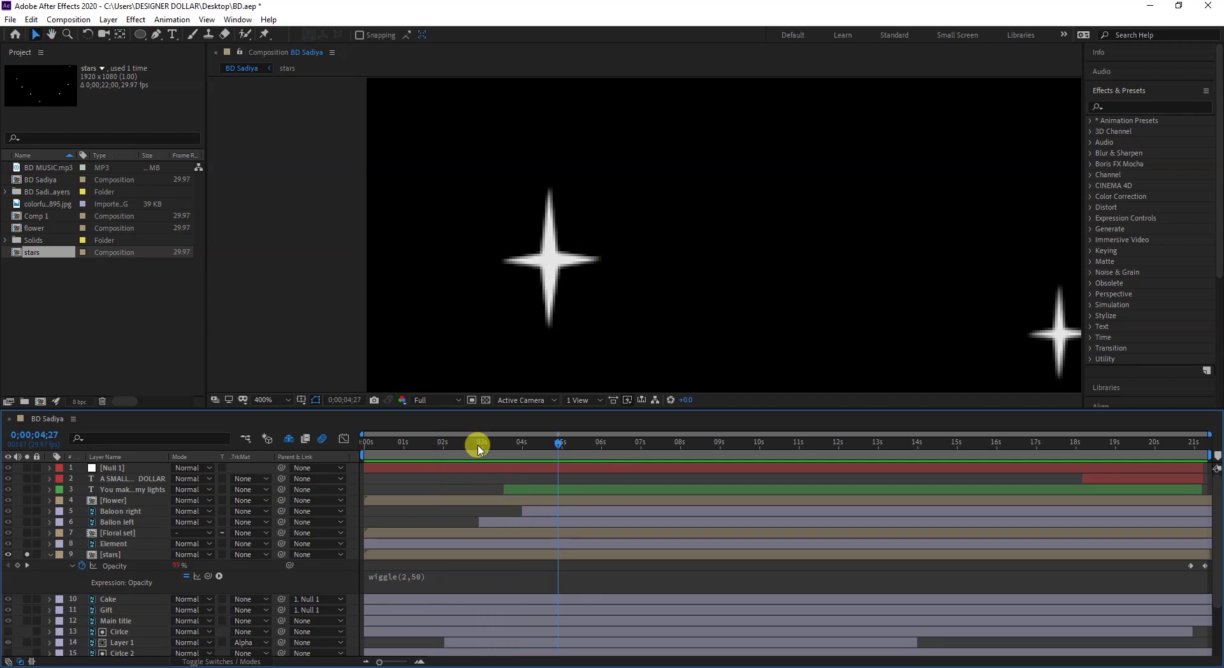
left_click_drag(472, 447, 264, 450)
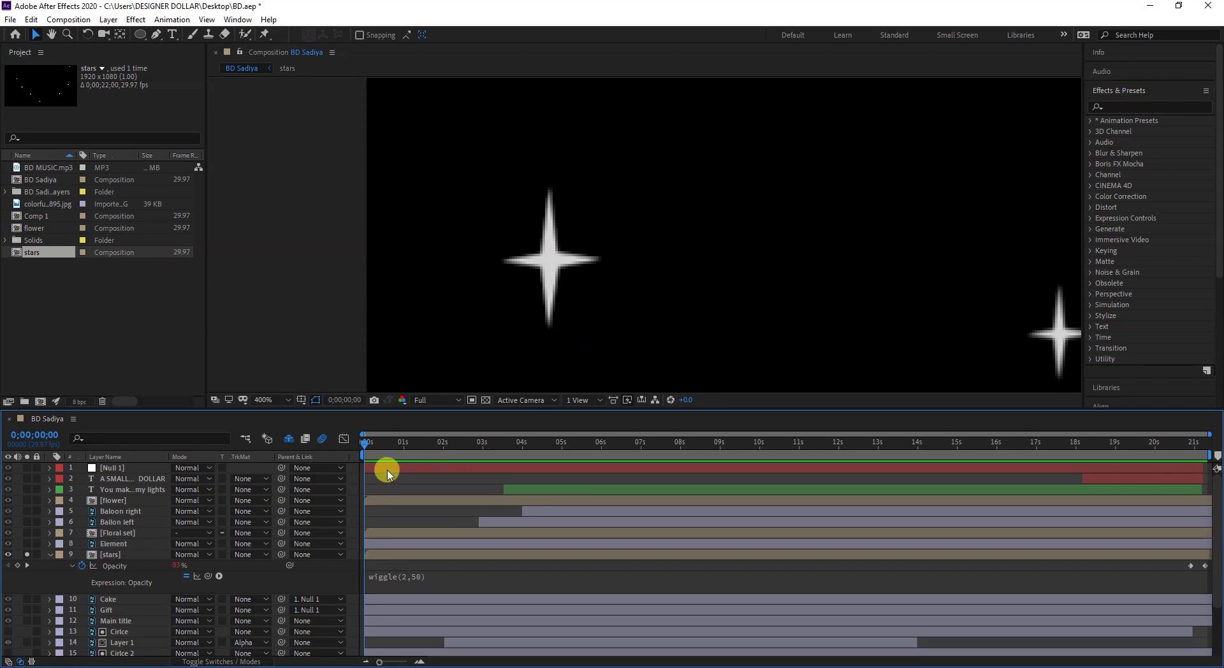
key("space")
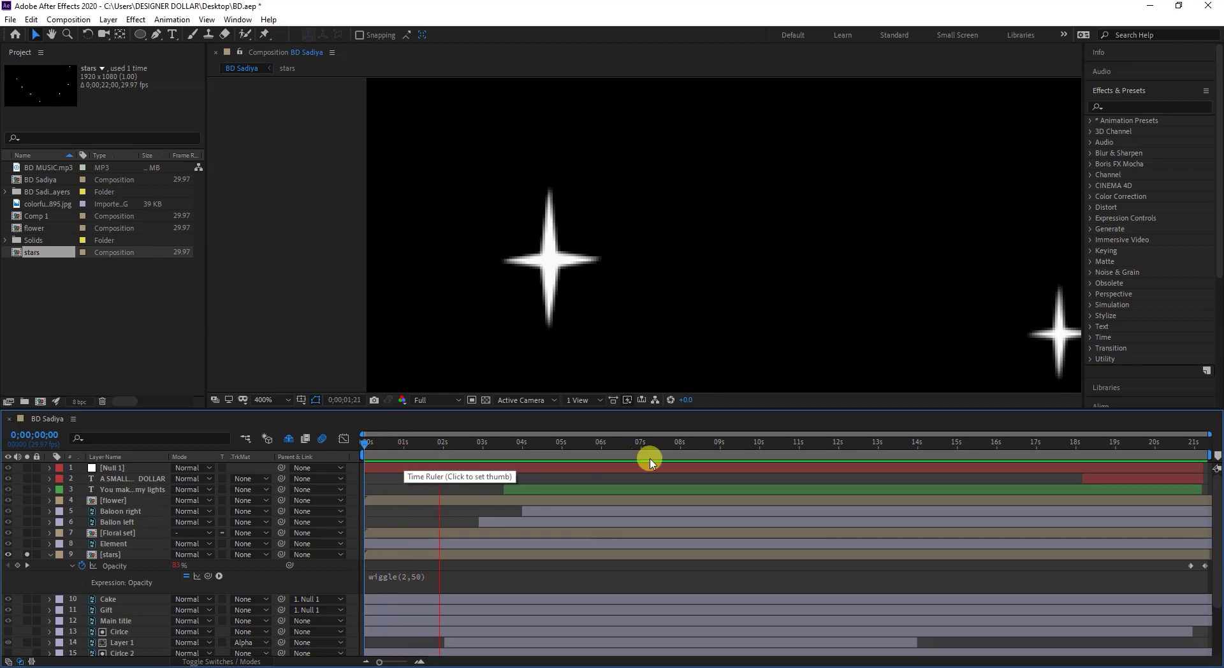
key("space")
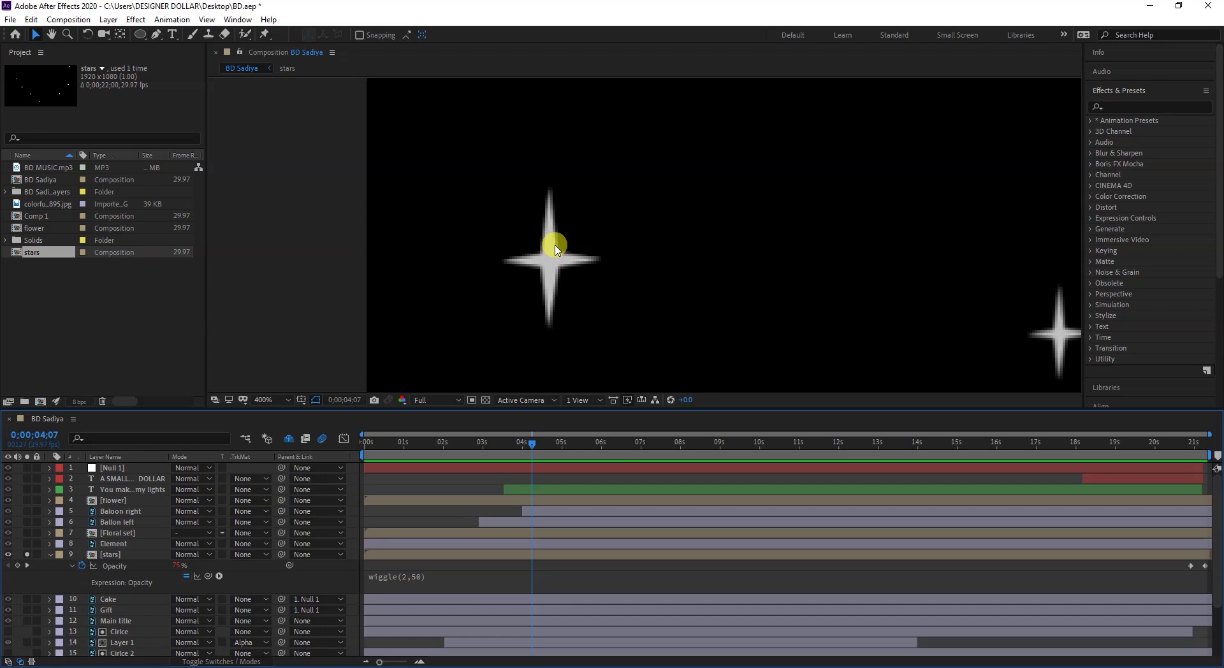
- Reduce the composition view to 12.5%, collapse the stars layer, and turn off its solo
scroll(554, 249, "down", 10)
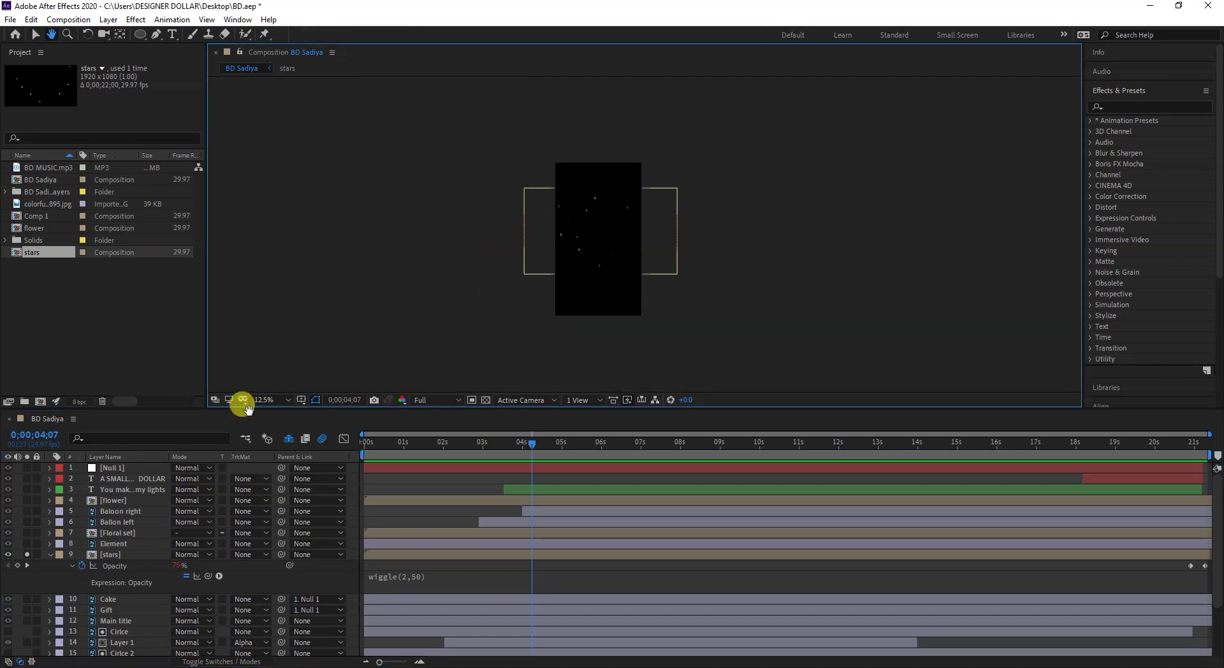
left_click(50, 556)
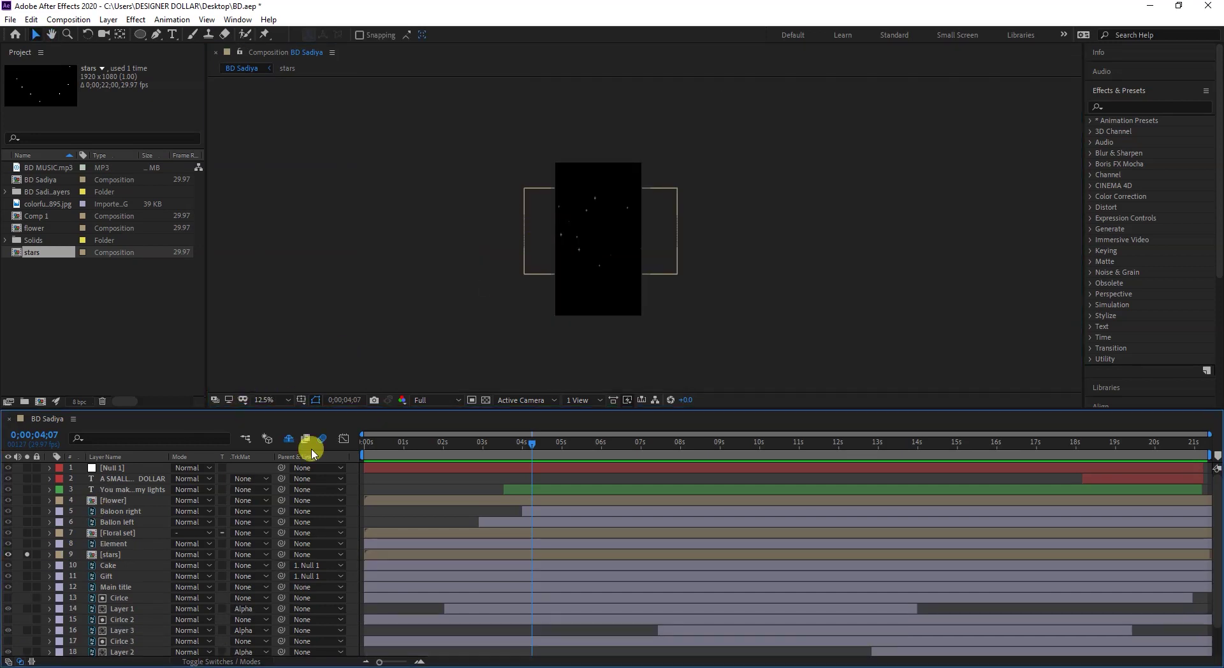
left_click(27, 555)
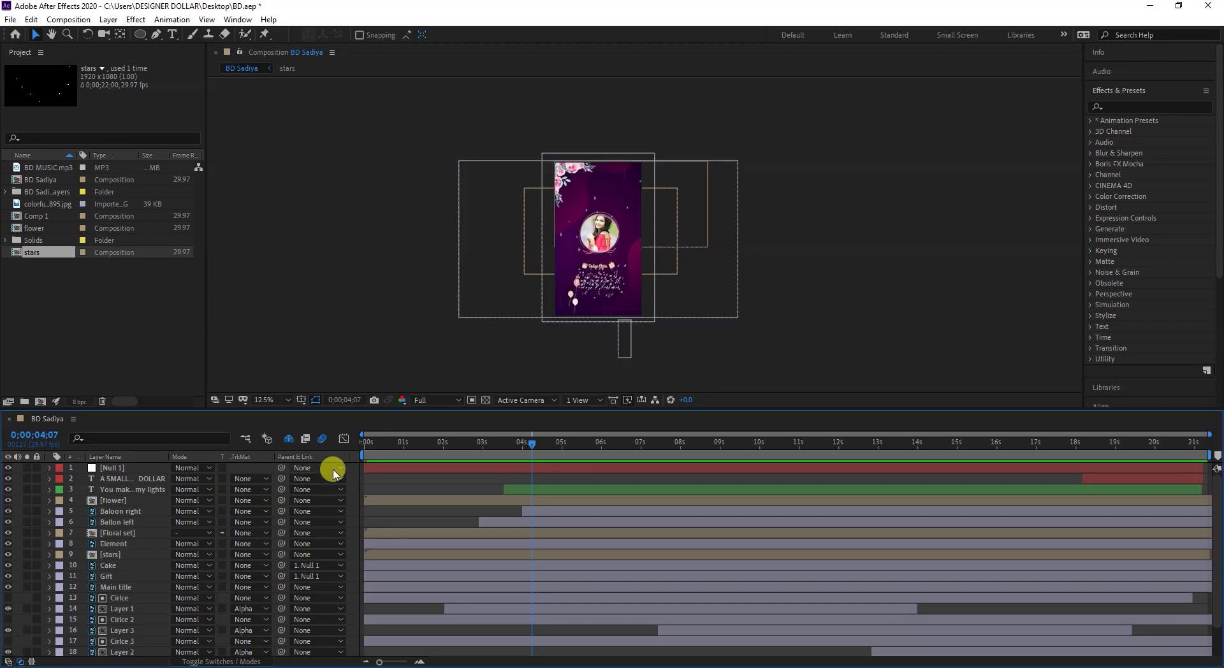
- Undo the recent solo and timeline changes back to the unsoloed stars layer at 0;00;20;18
key("ctrl+z")
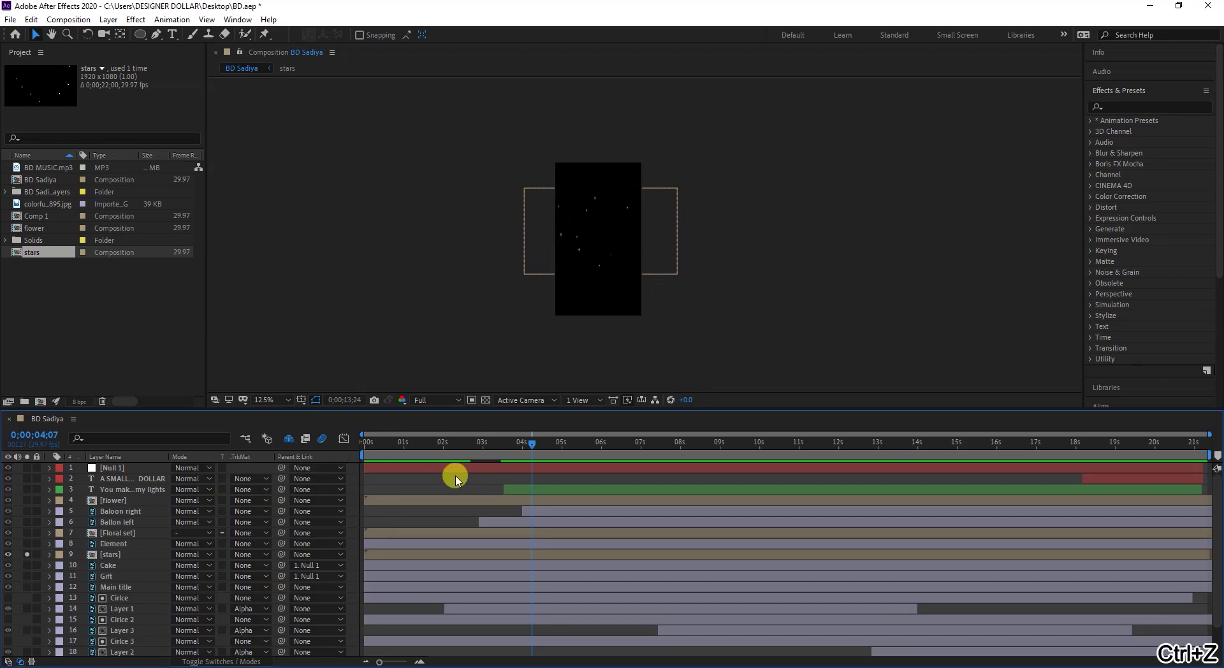
key("ctrl+z")
key("ctrl+z")
key("ctrl+z")
key("ctrl+z")
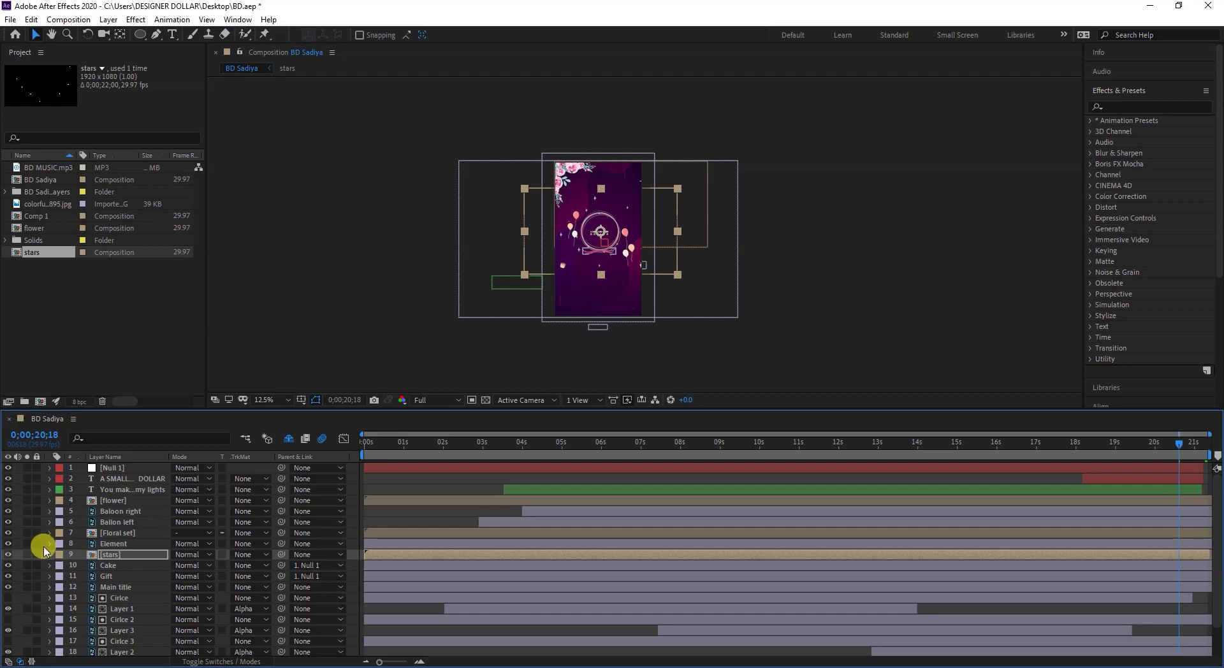
- Solo the Element layer, magnify the composition view to 100%, and return to 0;00;00;00
left_click(27, 544)
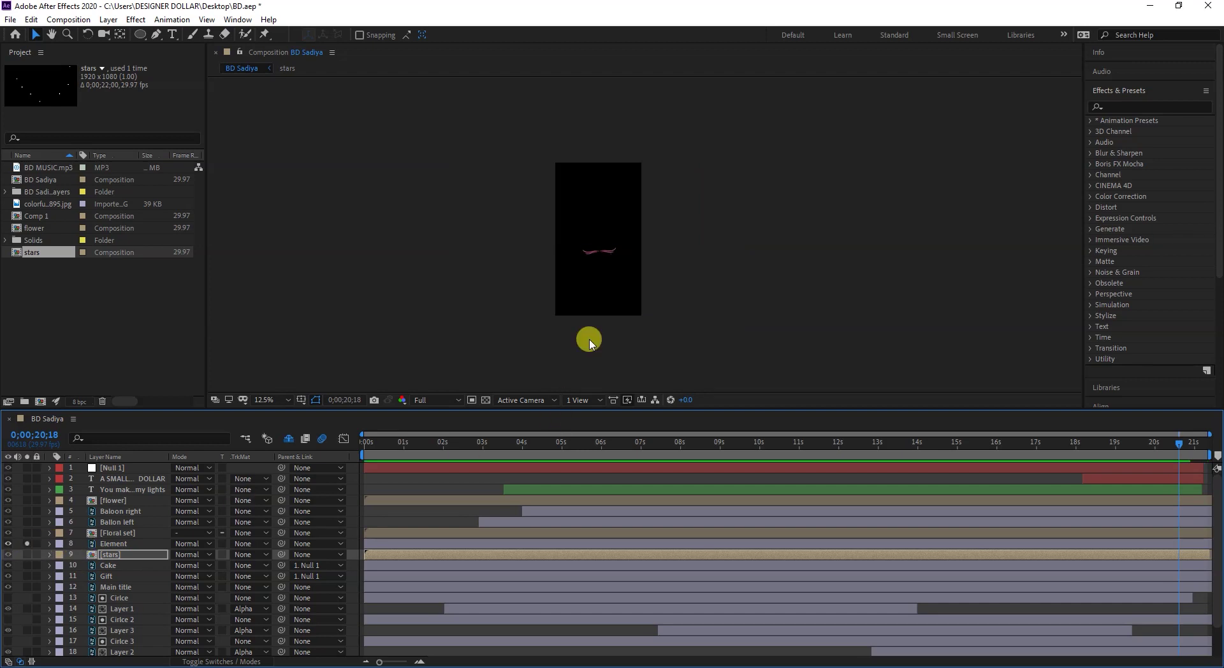
scroll(593, 250, "up", 6)
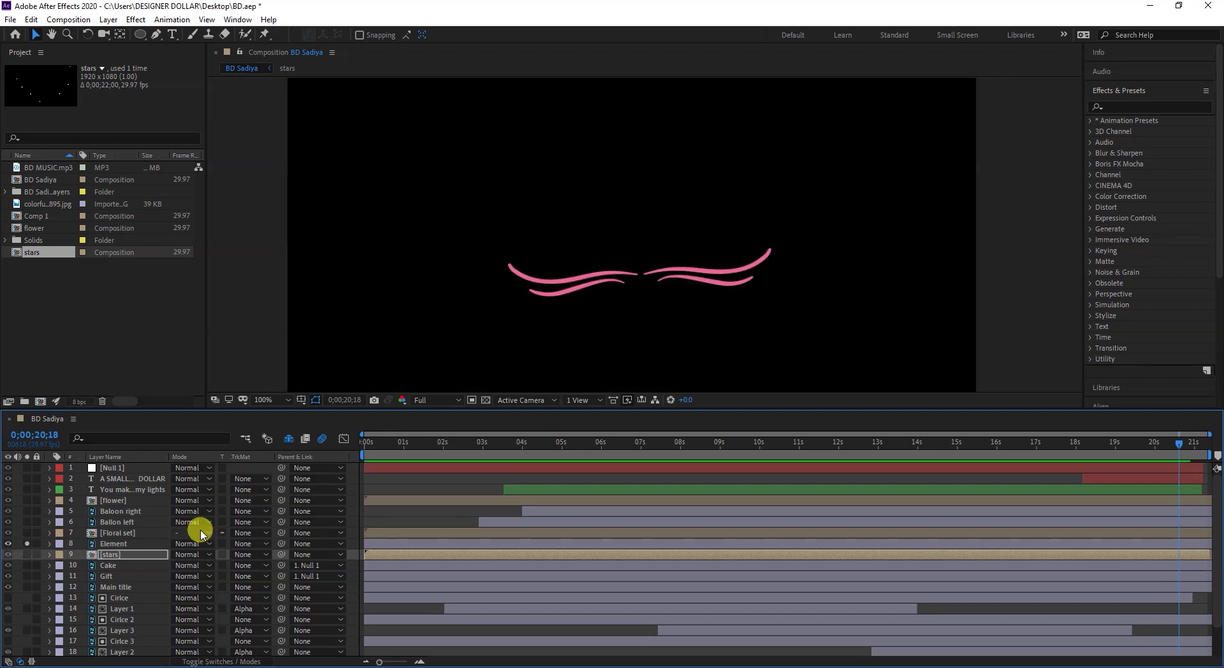
key("p")
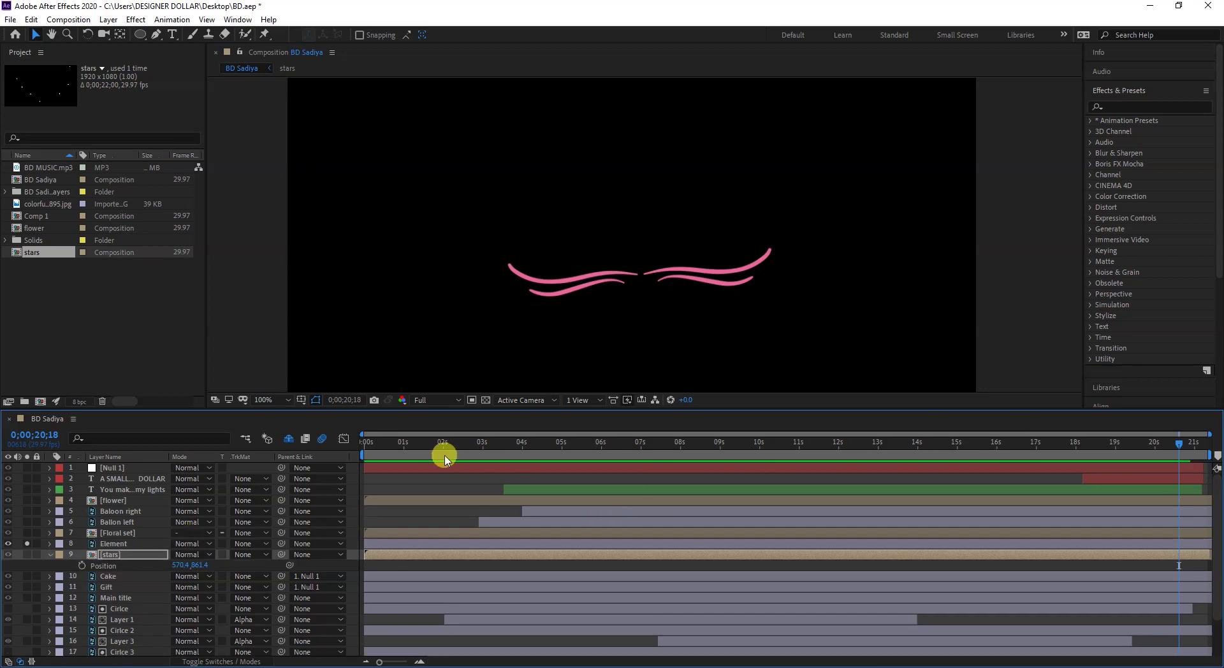
left_click_drag(375, 450, 48, 438)
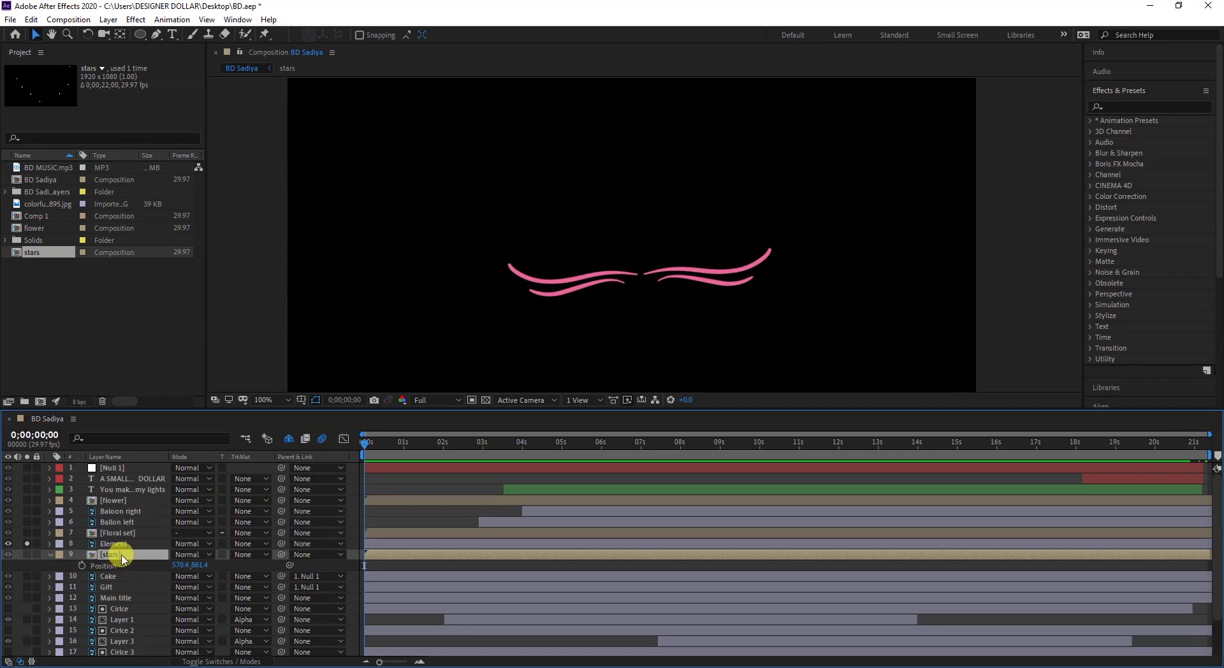
- Reveal the stars layer's Opacity keyframes, scrub the soloed Element to 0;00;21;06, and preview it from the start
key("p")
key("t")
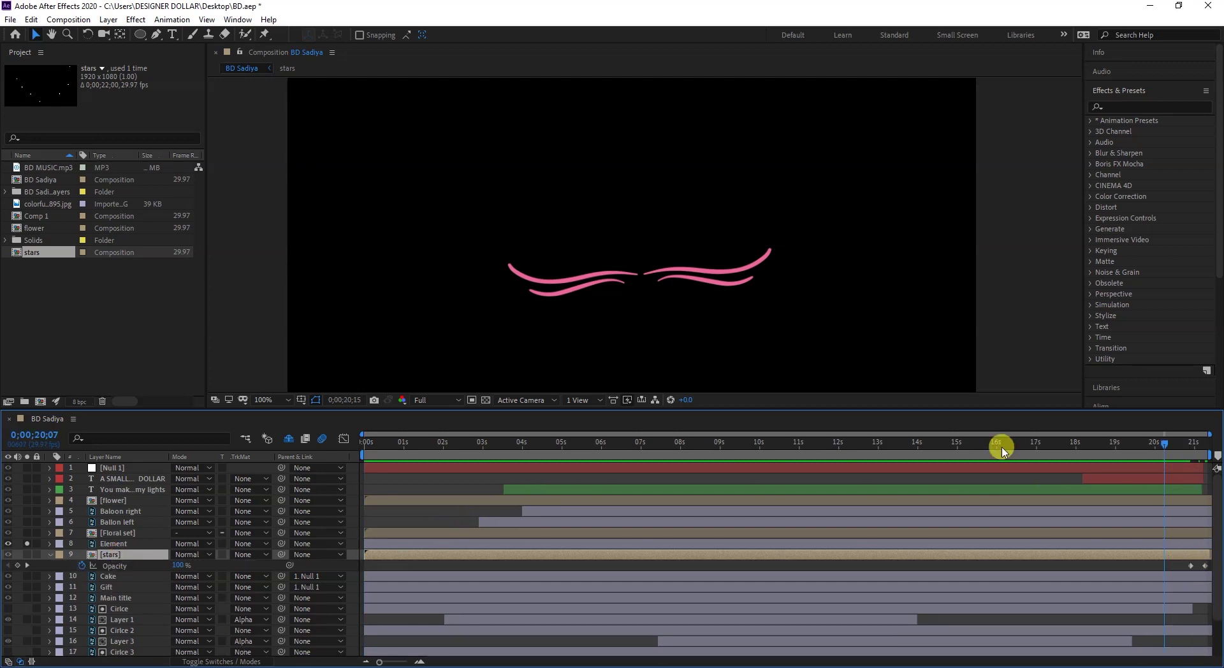
key("space")
left_click_drag(1, 465, 1165, 494)
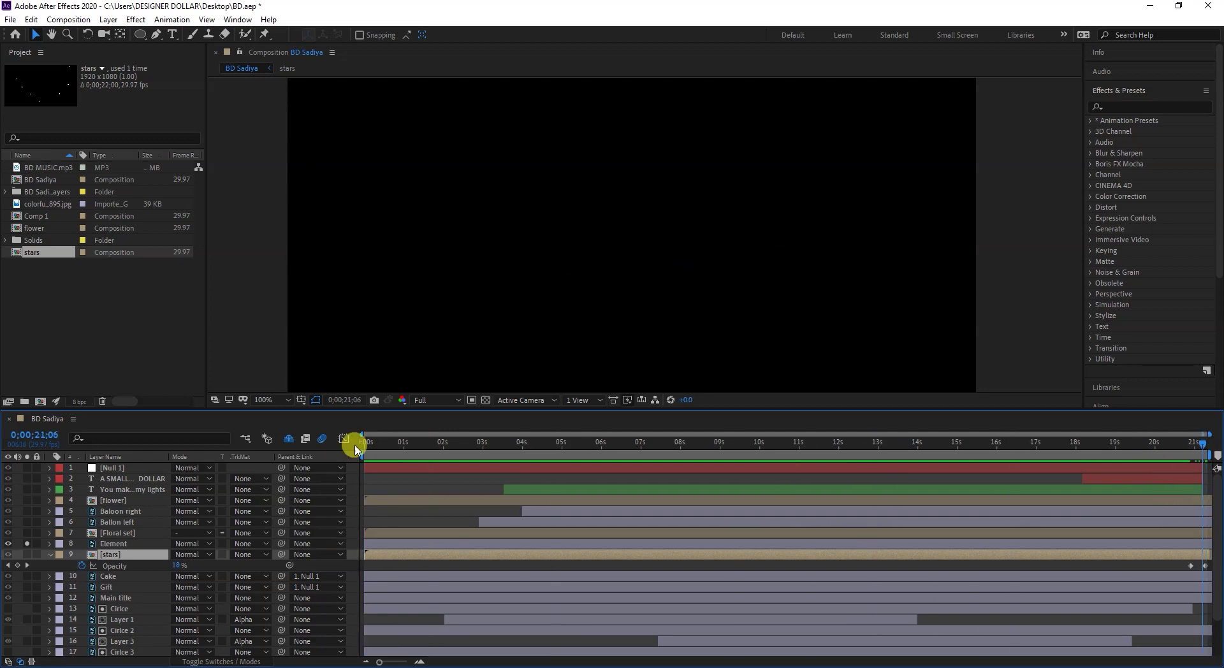
left_click_drag(355, 446, 239, 483)
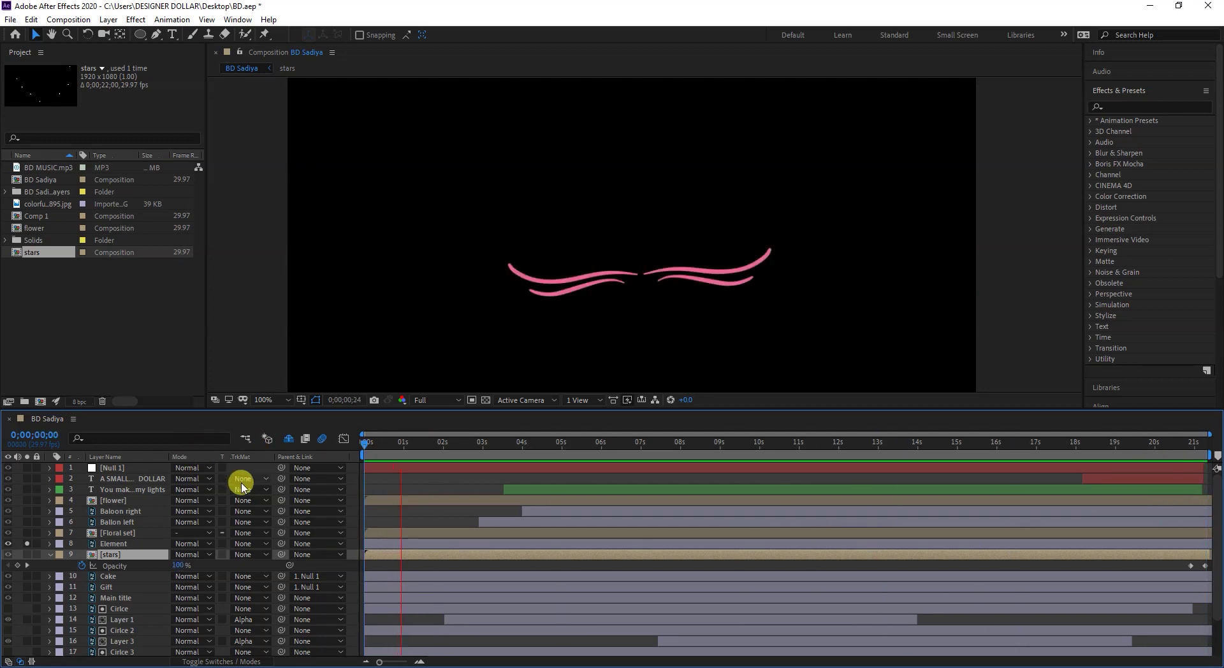
- Scrub the Element layer's fade around 0;00;20;10 to 0;00;21;06, settle at 0;00;20;19, and collapse the stars layer
left_click(1169, 445)
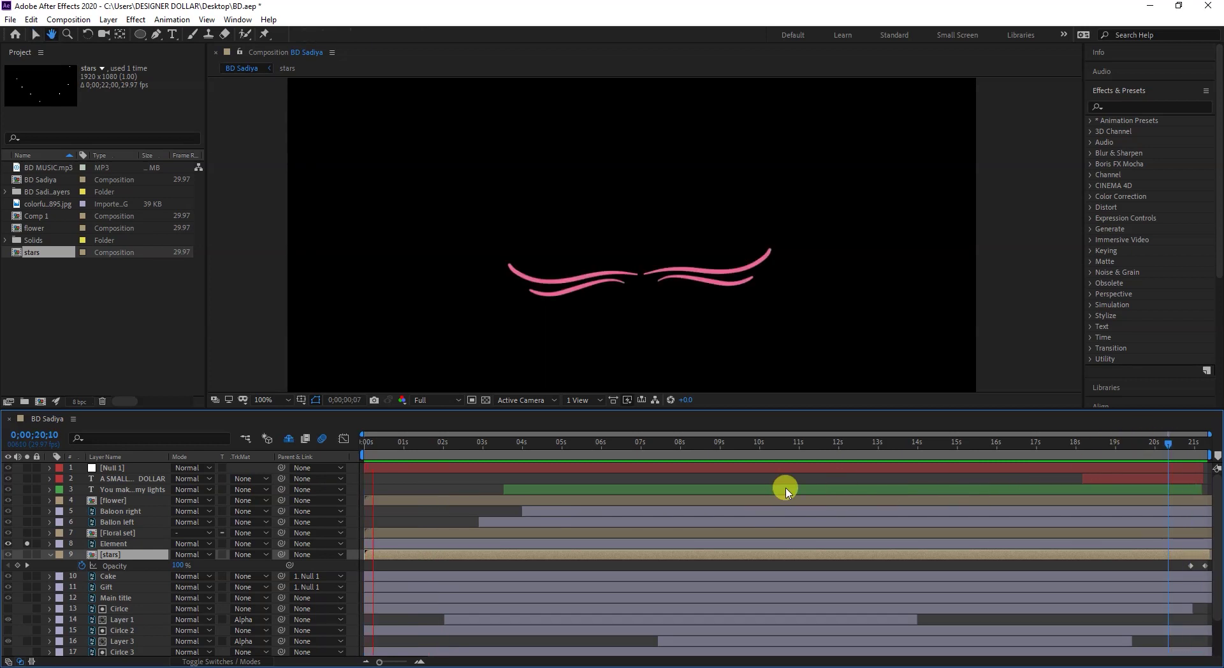
left_click(1197, 445)
mouse_move(1197, 444)
left_mouse_down()
mouse_move(1178, 454)
mouse_move(1206, 454)
left_mouse_up()
left_click_drag(1199, 457, 1180, 455)
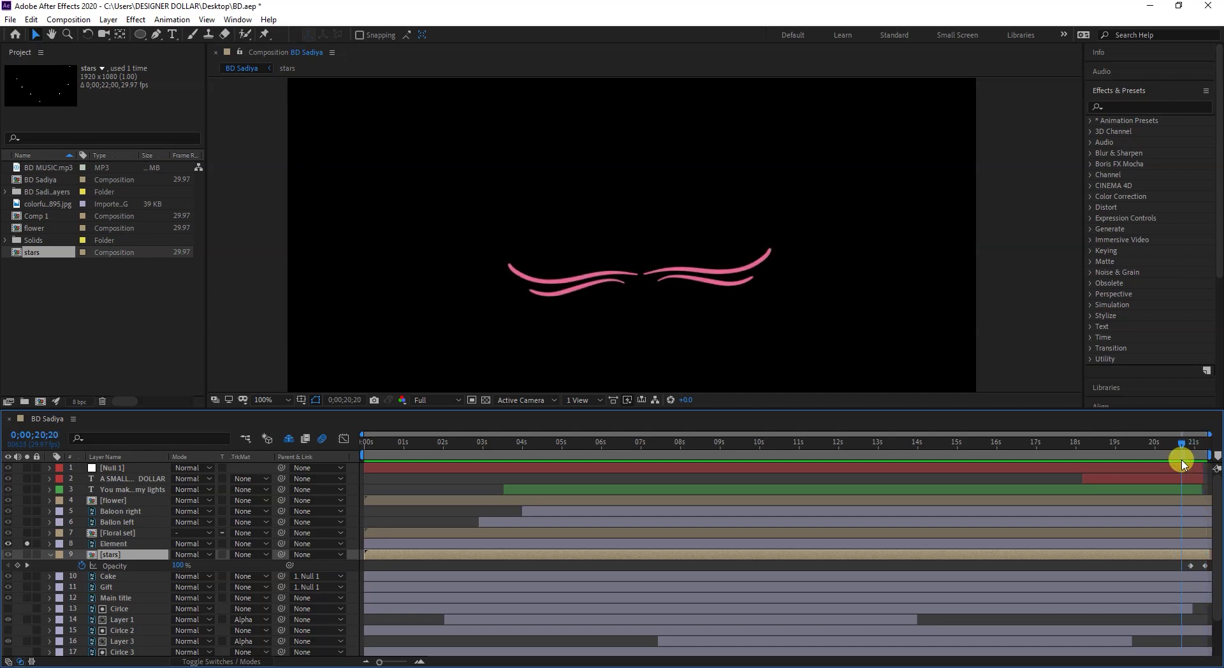
left_click(50, 555)
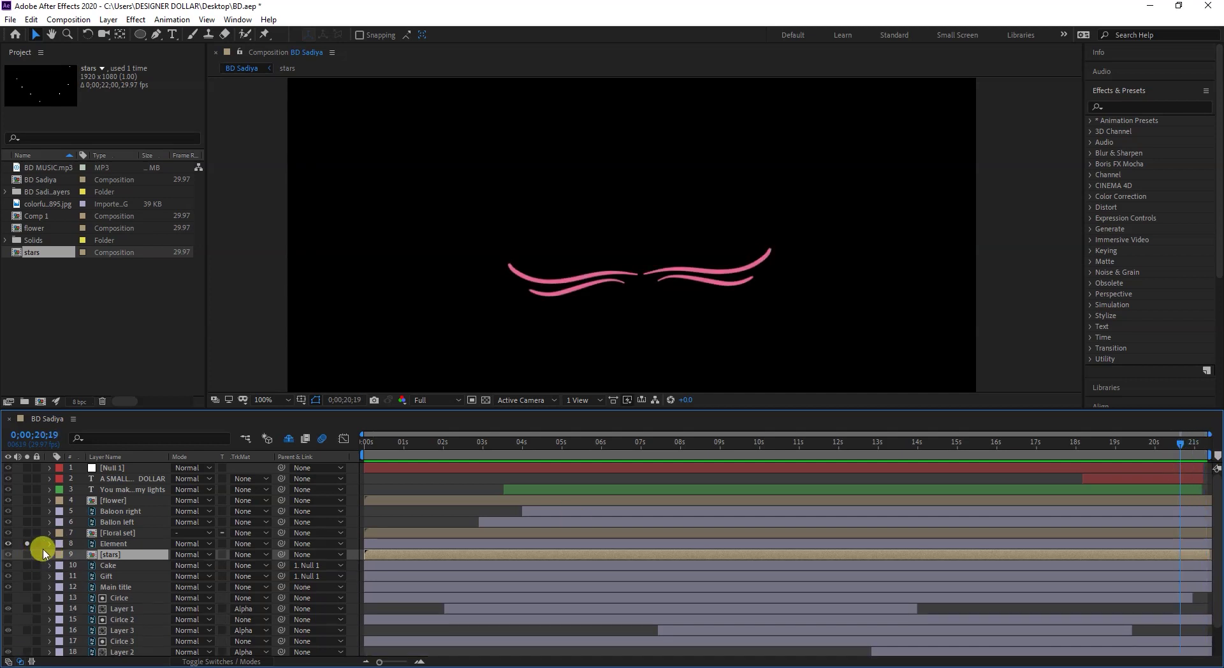
- Solo the Floral set layer instead of Element, select it, and inspect its ring closely in the composition view
left_click(27, 544)
left_click(27, 533)
left_click(124, 534)
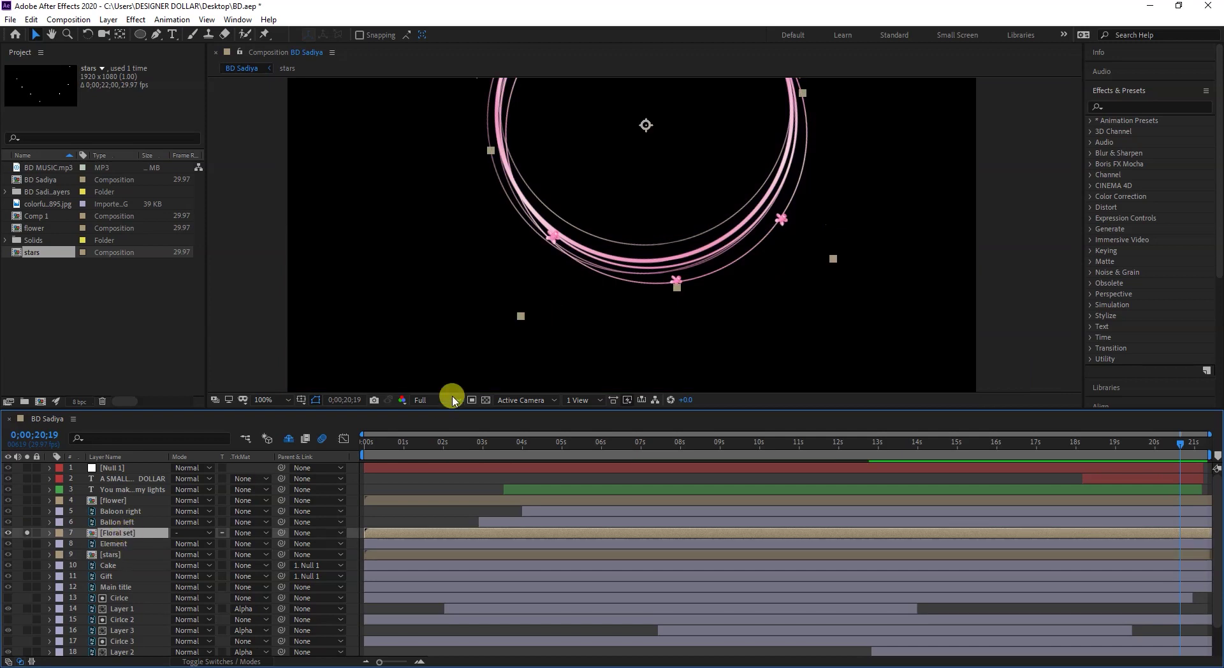
scroll(563, 225, "down", 3)
left_click_drag(596, 186, 605, 227)
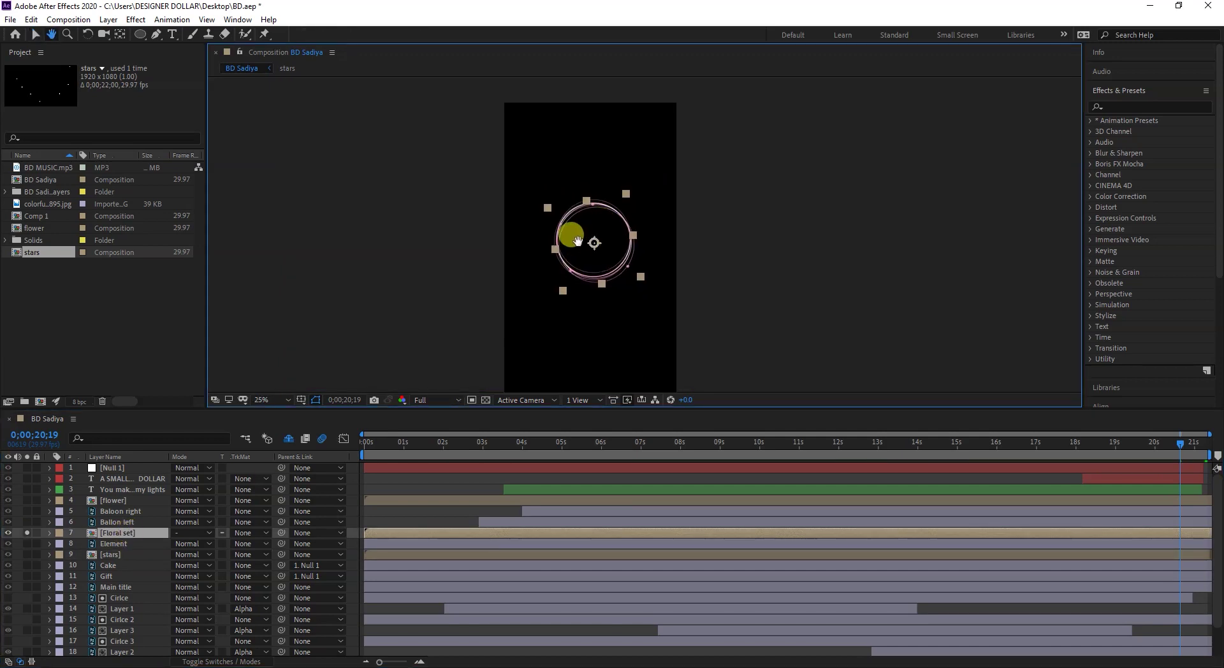
scroll(578, 239, "up", 2)
scroll(615, 239, "up", 2)
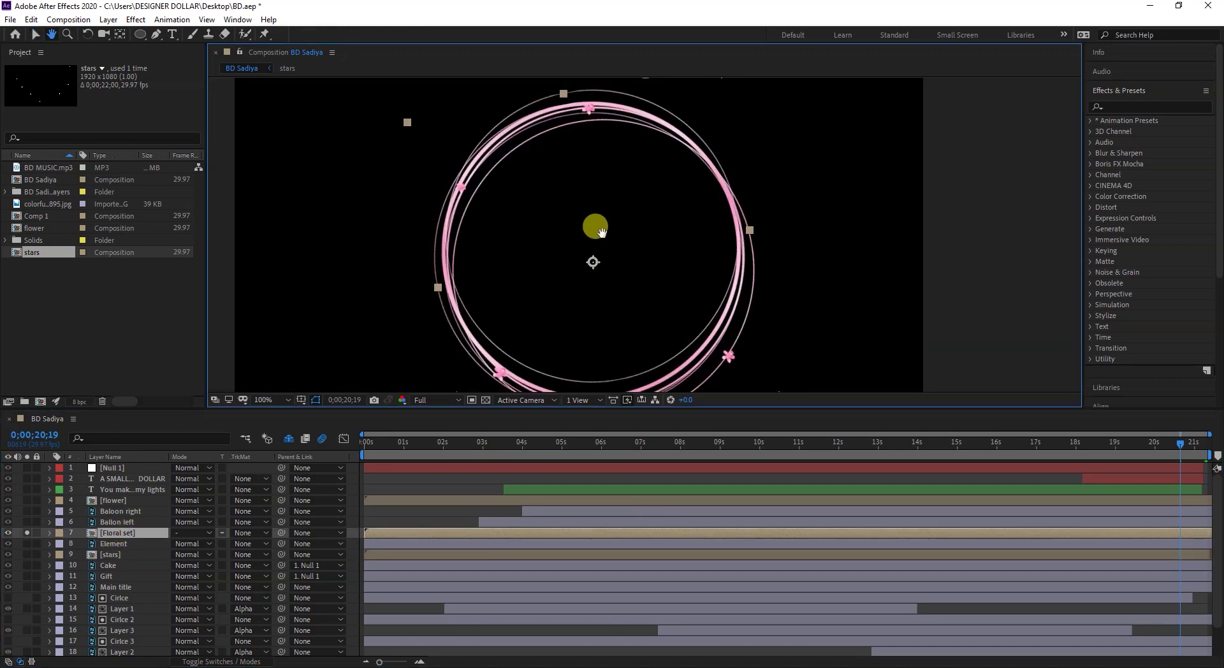
scroll(606, 234, "down", 2)
scroll(581, 240, "up", 2)
scroll(585, 245, "down", 2)
- Return to 0;00;00;00, set the preview resolution to Third, and preview the Floral set ring's rotation
left_click_drag(409, 448, 239, 450)
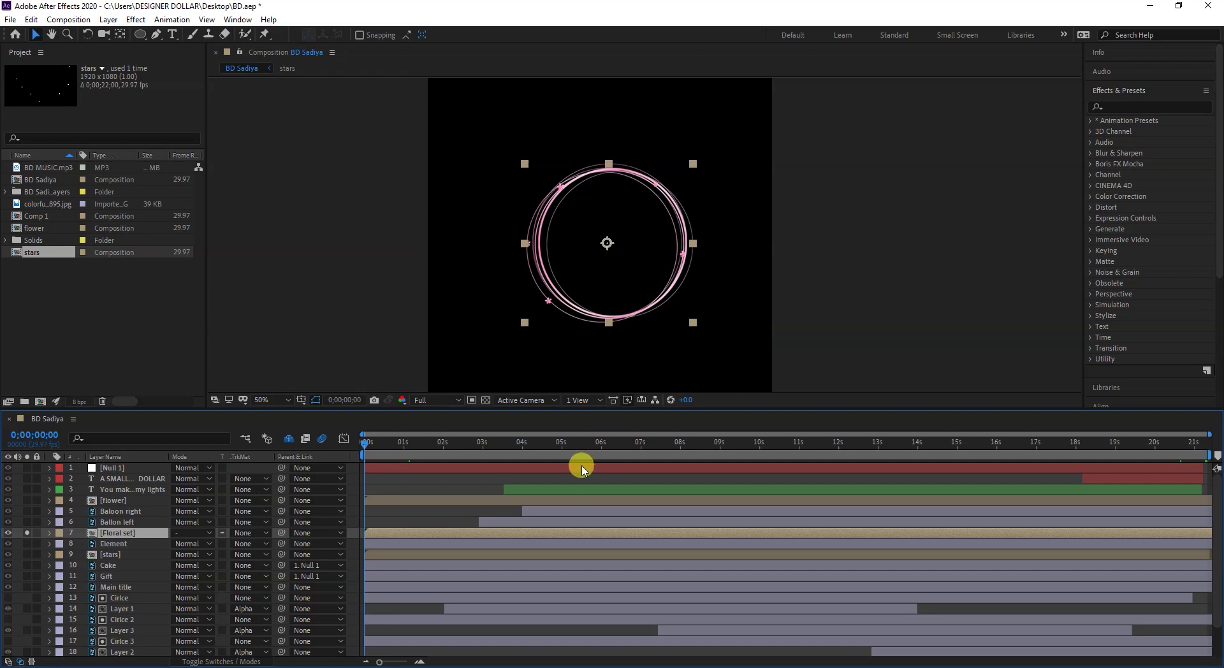
left_click(437, 400)
left_click(438, 457)
left_click_drag(429, 444, 249, 444)
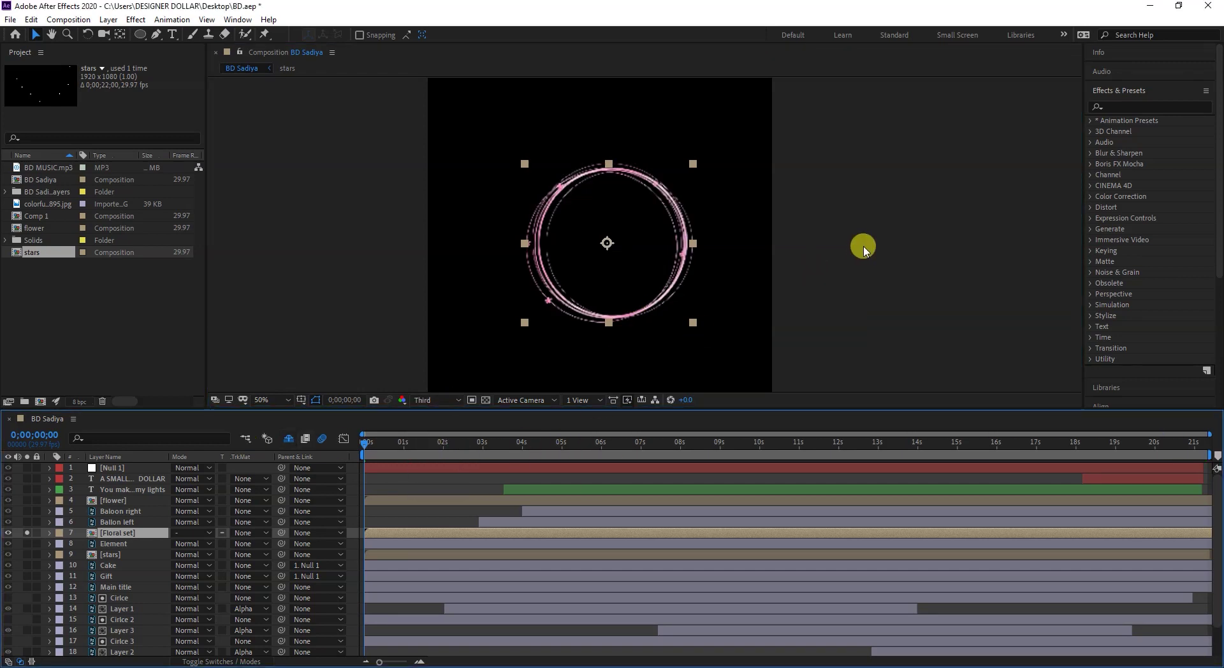
key("space")
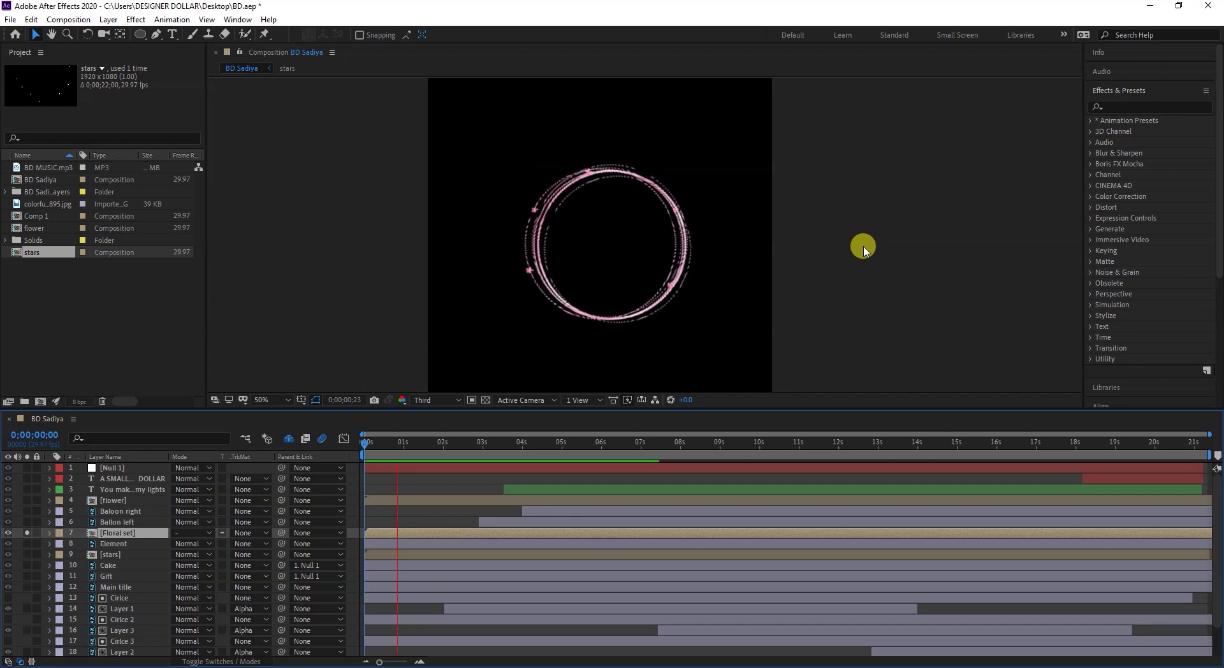
- Set the preview resolution to Half, replay the Floral set rotation, stop at 0;00;04;01, and deselect the layer
left_click(446, 399)
left_click(446, 445)
key("space")
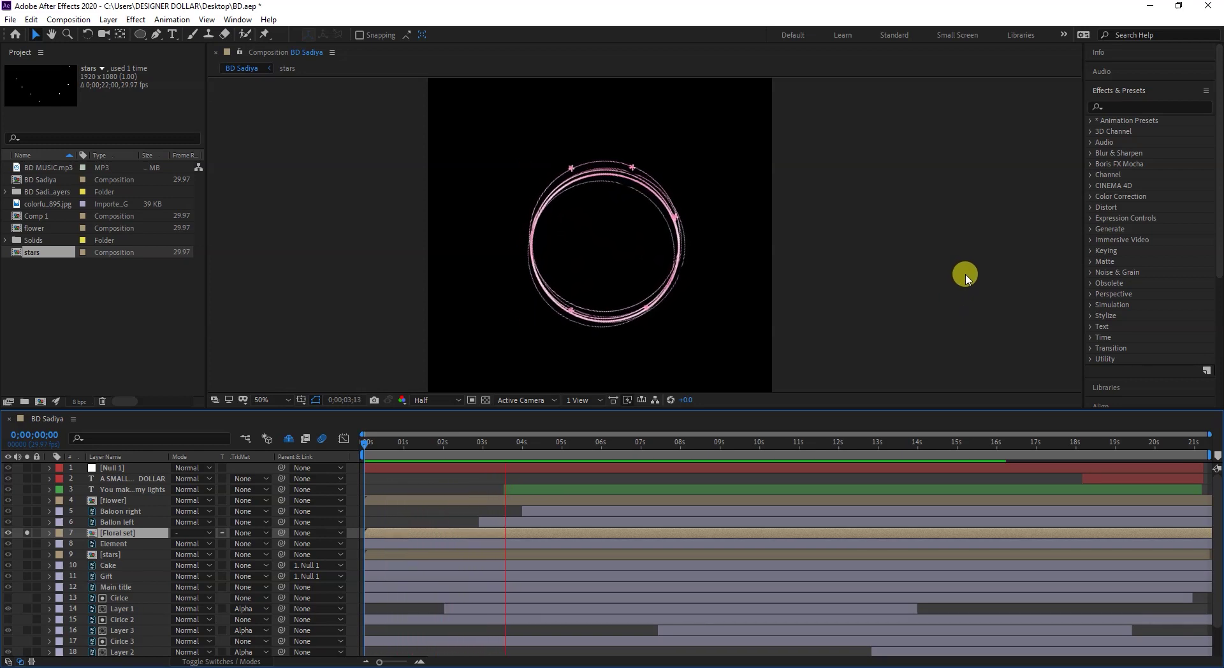
key("space")
left_click(892, 223)
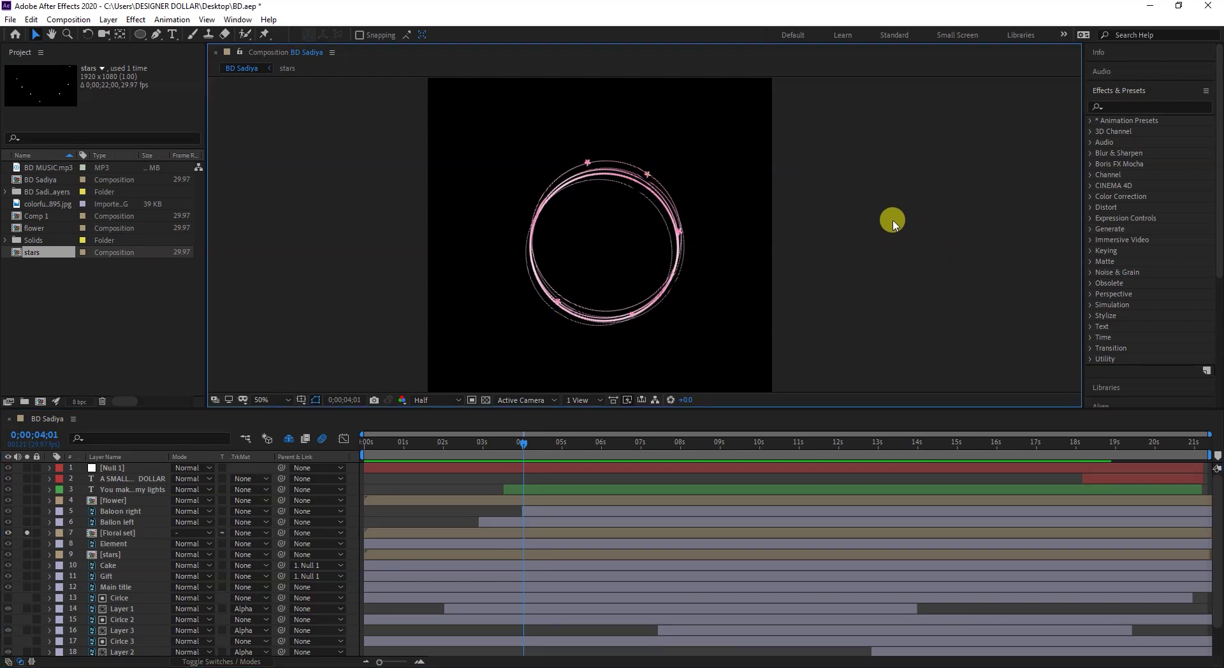
left_click(694, 223)
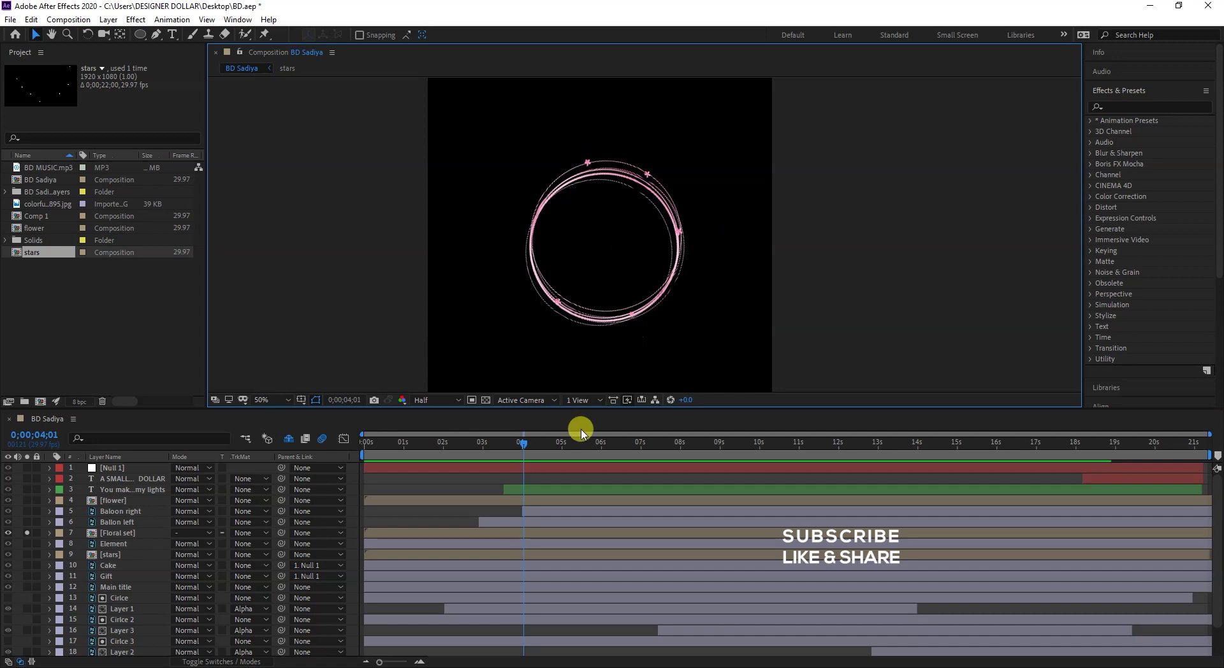
scroll(195, 582, "down", 2)
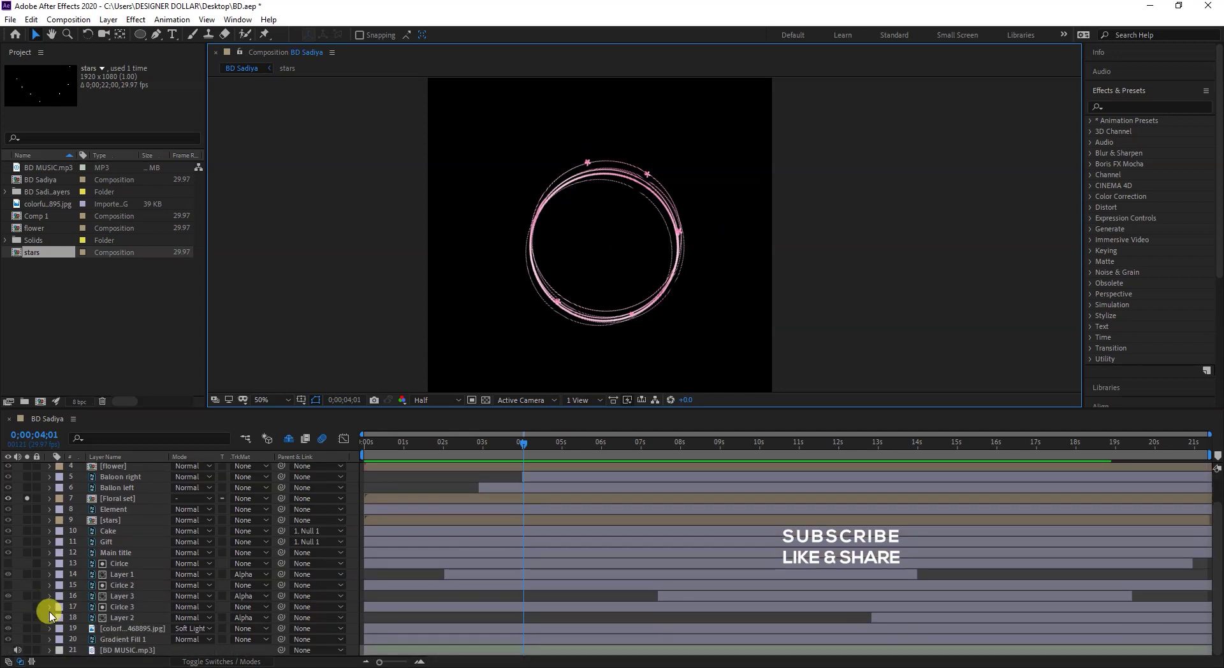
scroll(21, 541, "up", 2)
left_click(25, 534)
left_click(27, 533)
scroll(32, 566, "down", 2)
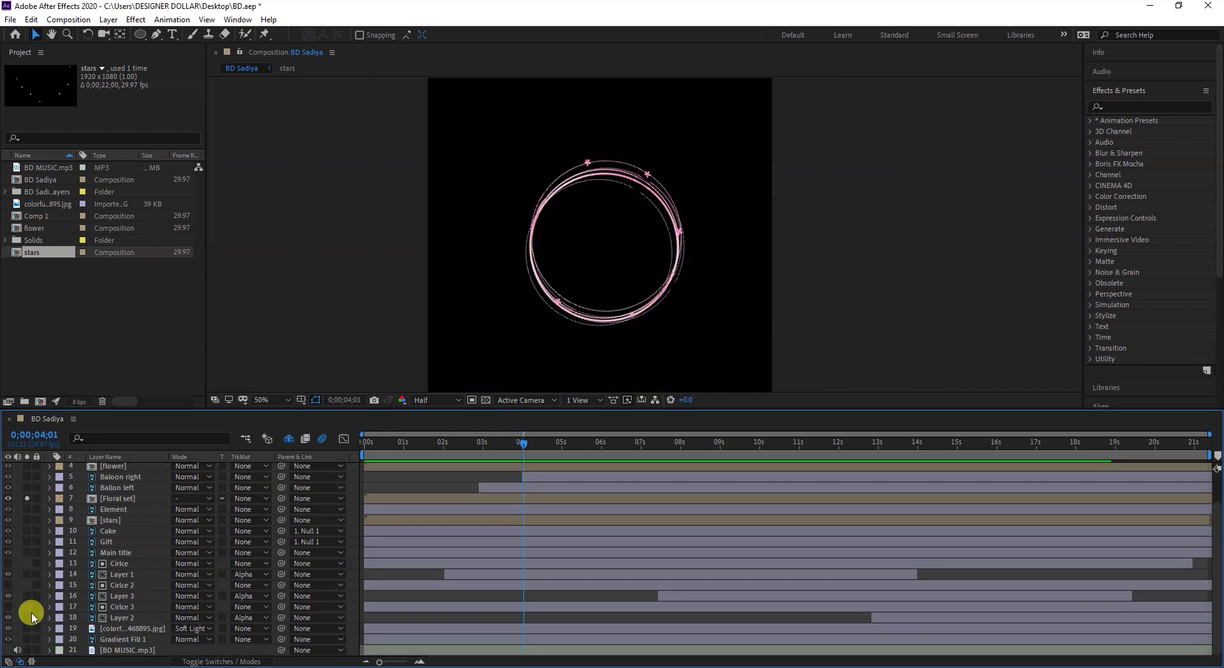
left_click(28, 630)
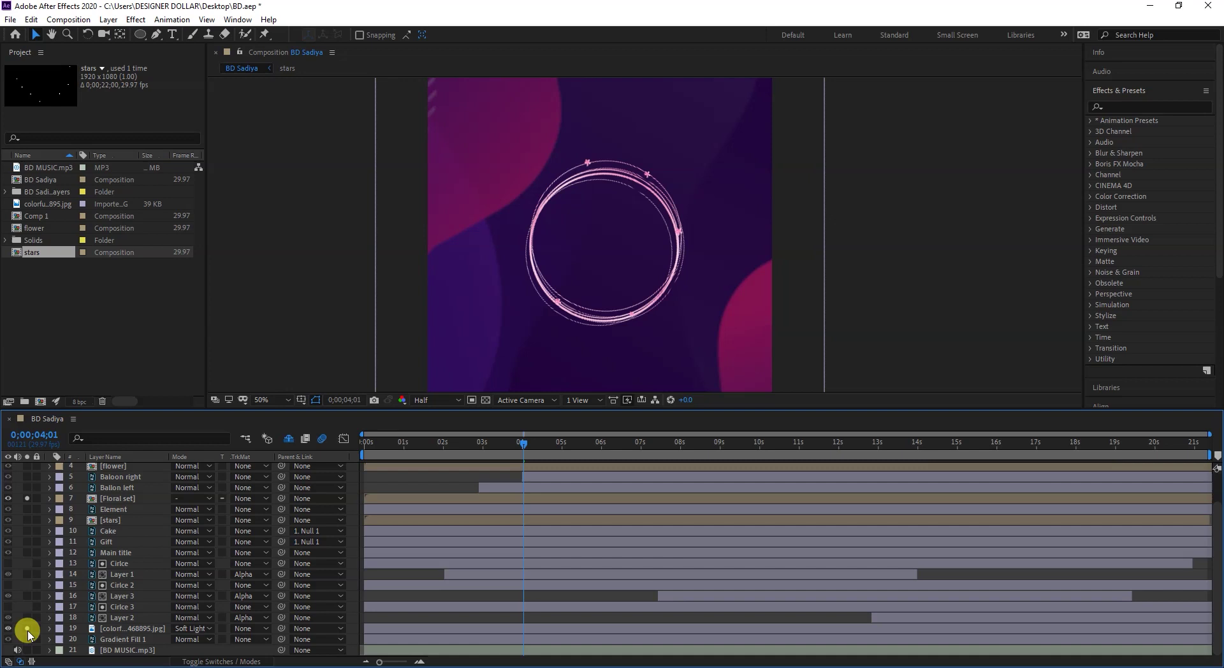
left_click(28, 630)
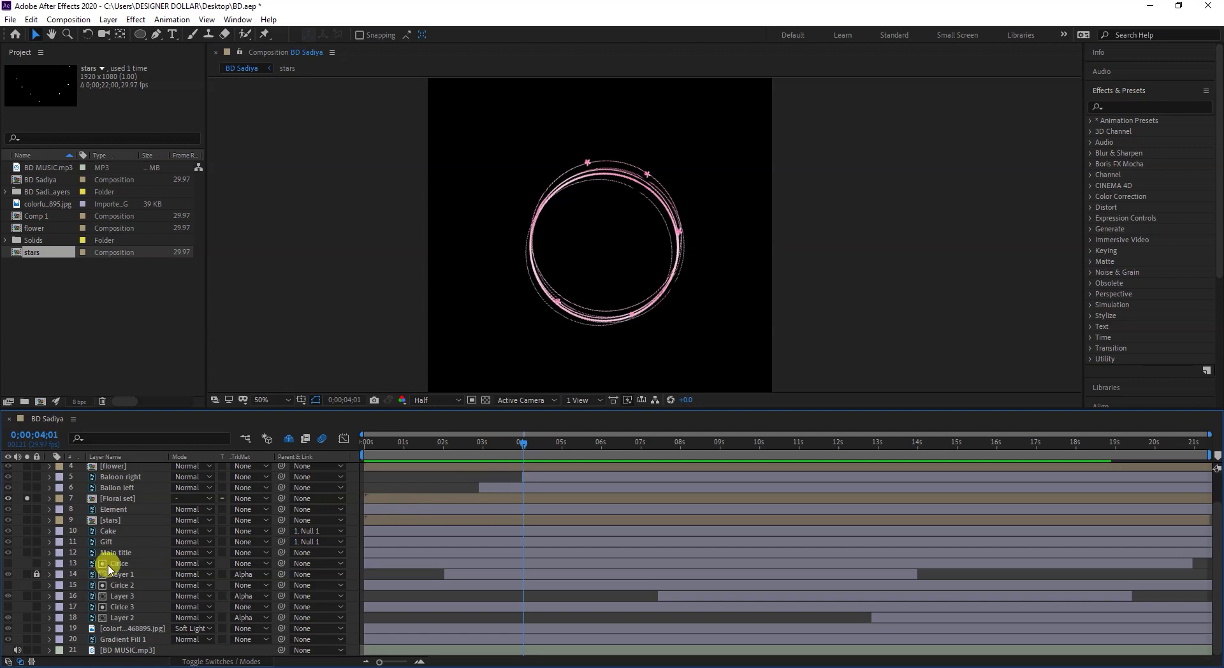
- Solo Layer 1 together with the Floral set and preview the photo inside the rotating ring from 0;00;04;13
left_click(28, 574)
left_click(565, 444)
left_click(539, 444)
key("space")
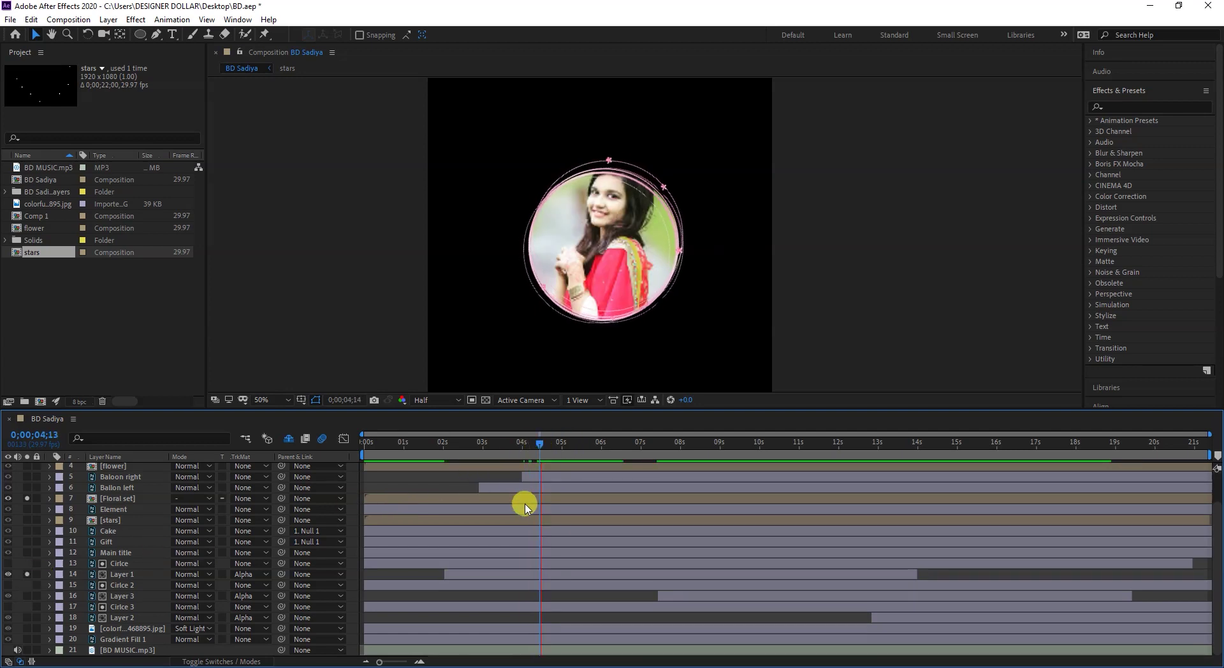
key("space")
key("space")
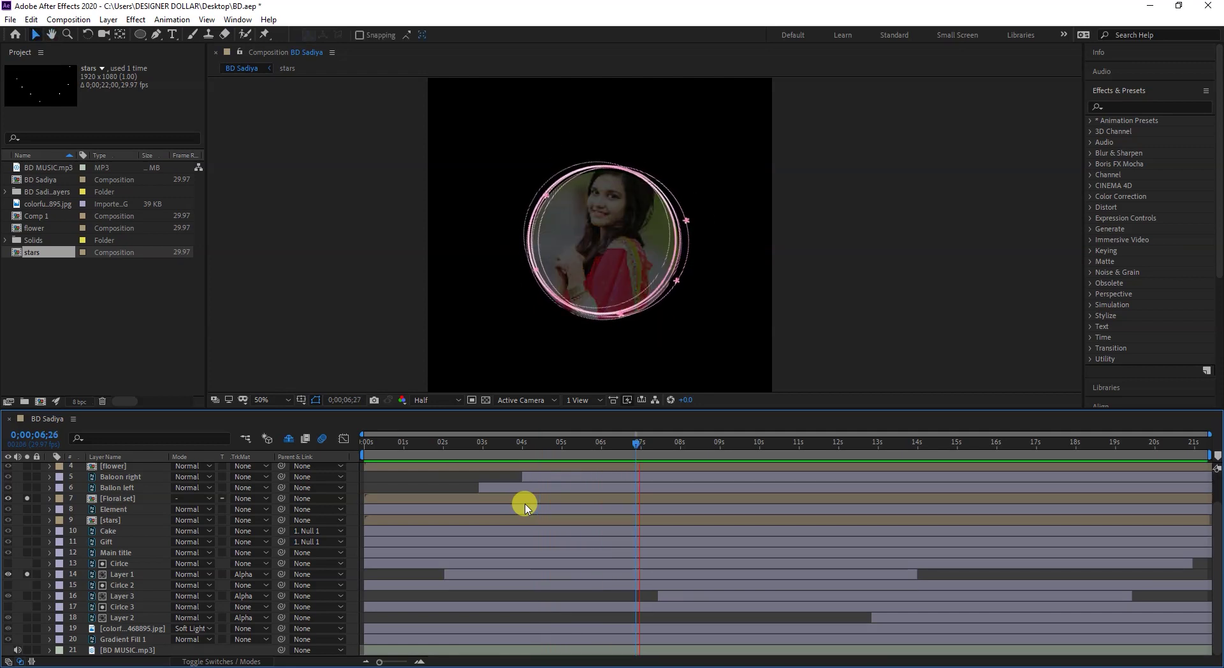
key("space")
- Replay the framed photo from 0;00;03;09 and move the current time to 0;00;03;15
left_click_drag(534, 446, 496, 446)
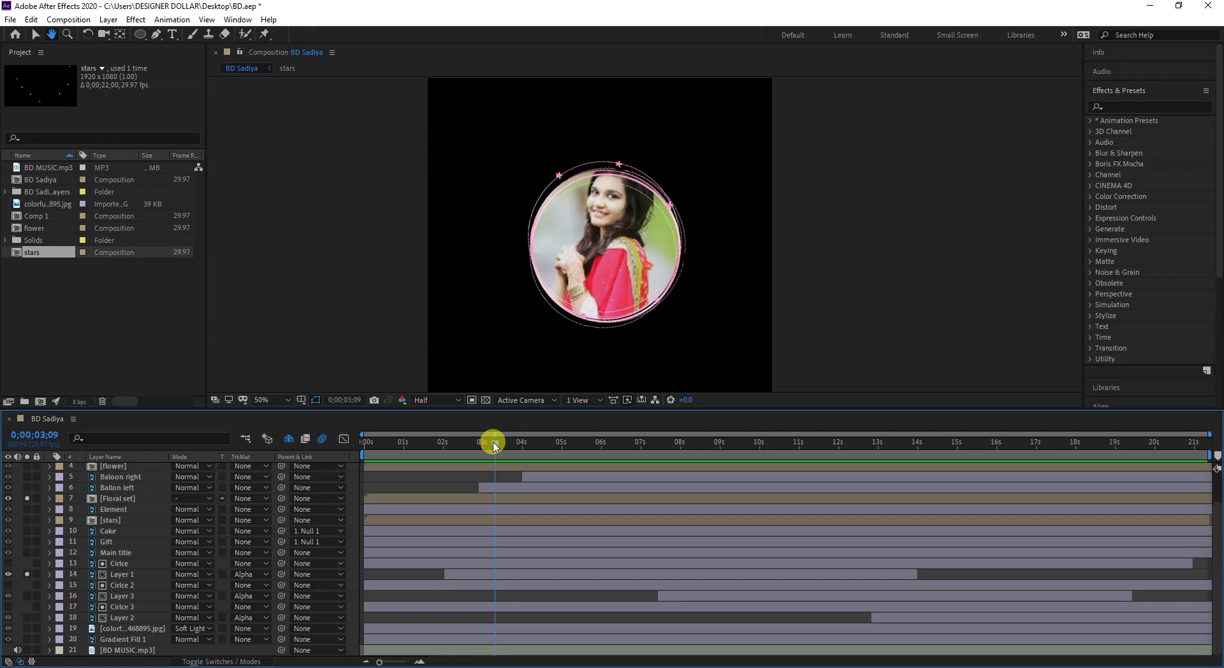
key("space")
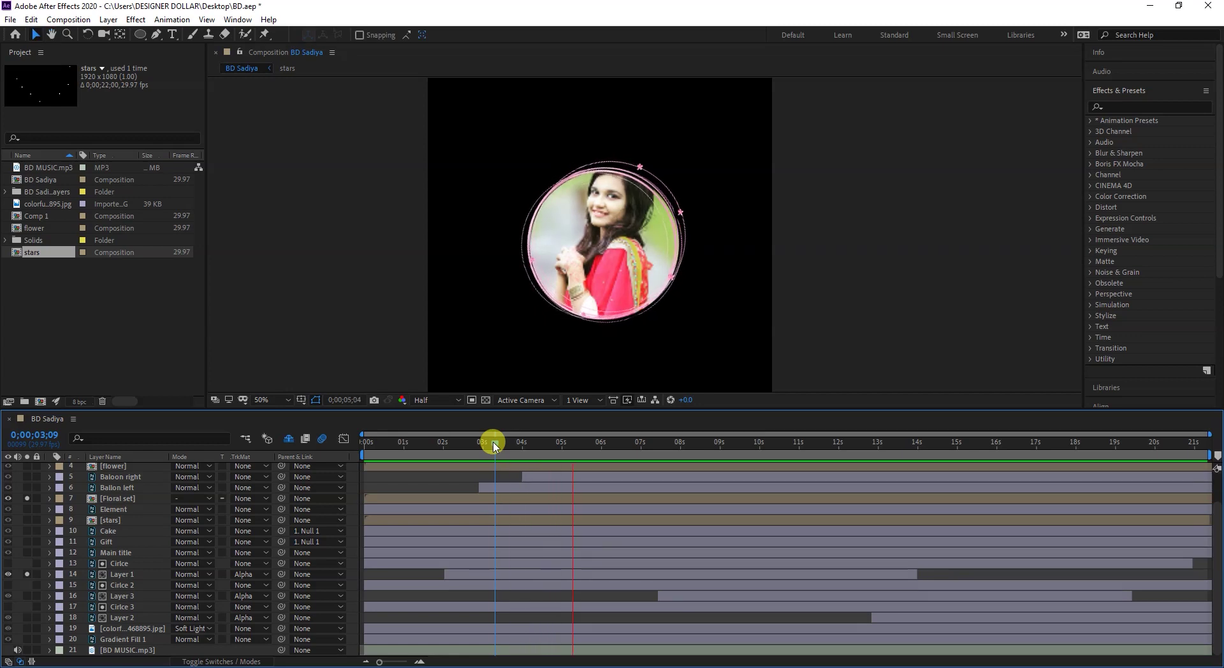
key("space")
left_click_drag(533, 444, 502, 444)
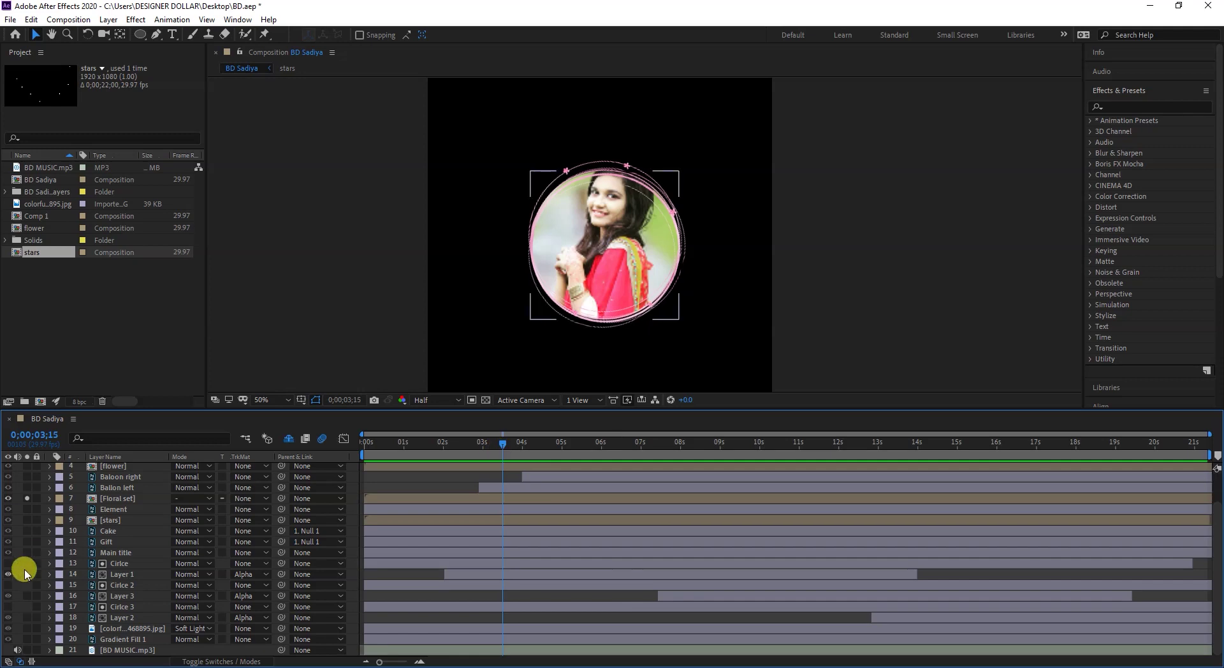
- Turn off Layer 1's solo and return the current time to 0;00;00;00
left_click(27, 575)
left_click_drag(503, 442, 248, 475)
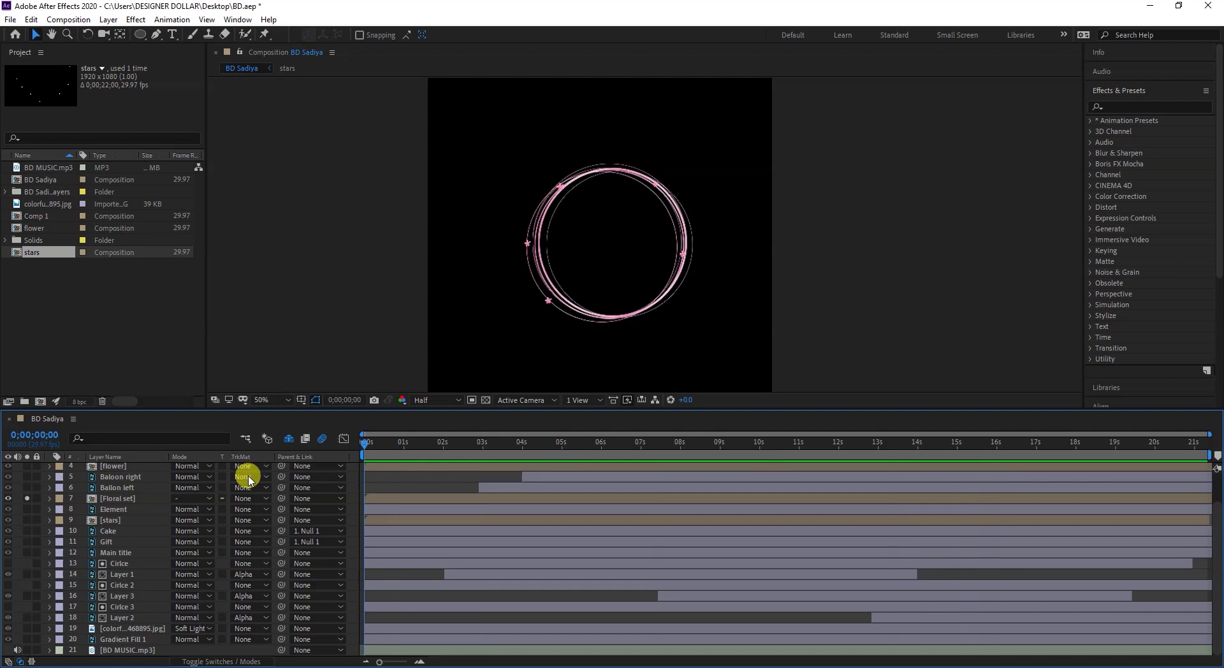
left_click_drag(473, 502, 219, 487)
- Solo the Ballon left layer in place of the Floral set, show the composition at 25%, and select that layer
left_click(27, 498)
left_click(27, 487)
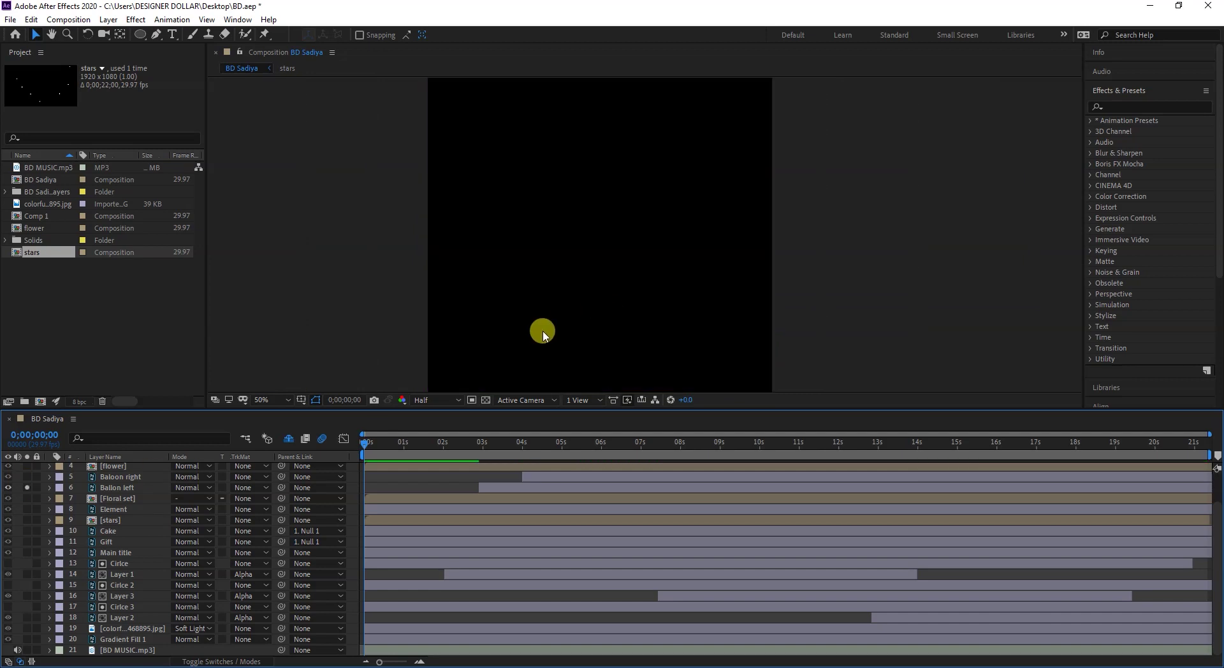
scroll(546, 269, "down", 4)
key("h")
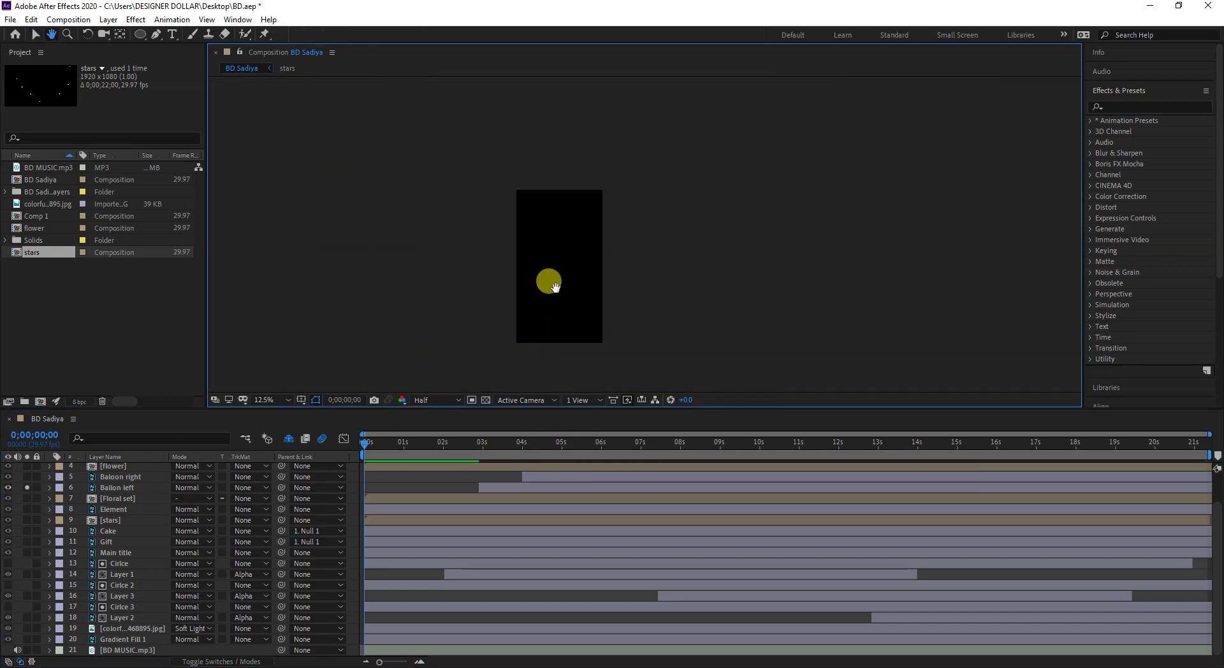
scroll(554, 286, "up", 2)
left_click_drag(562, 330, 574, 264)
key("v")
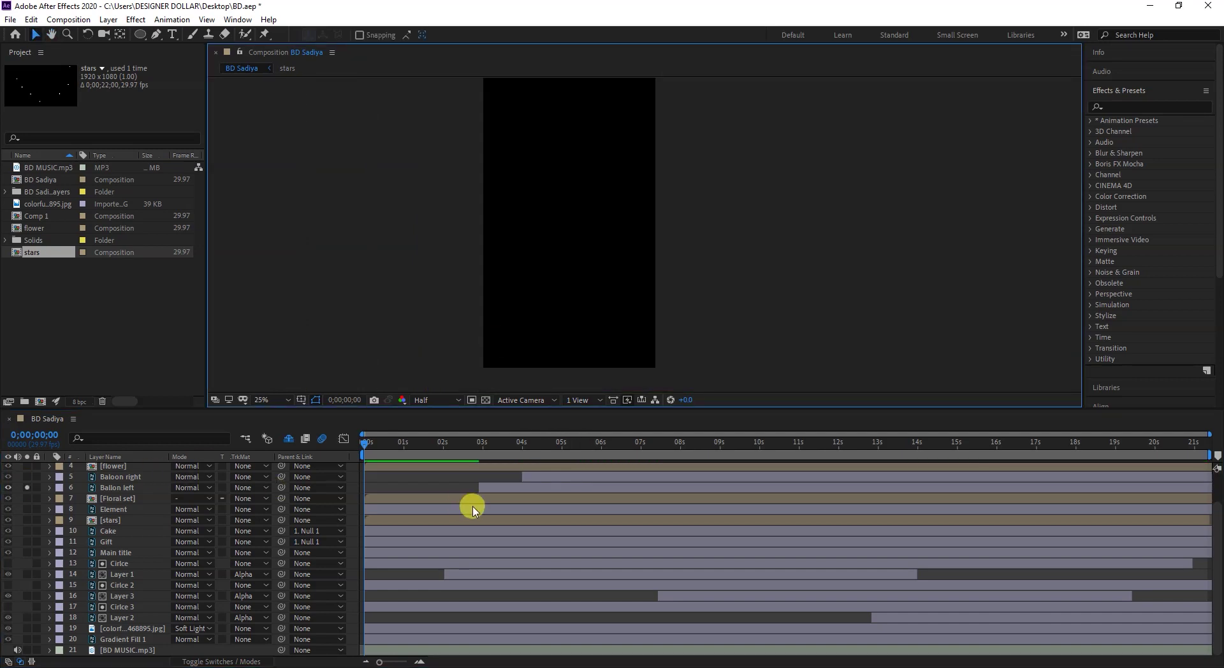
left_click(110, 490)
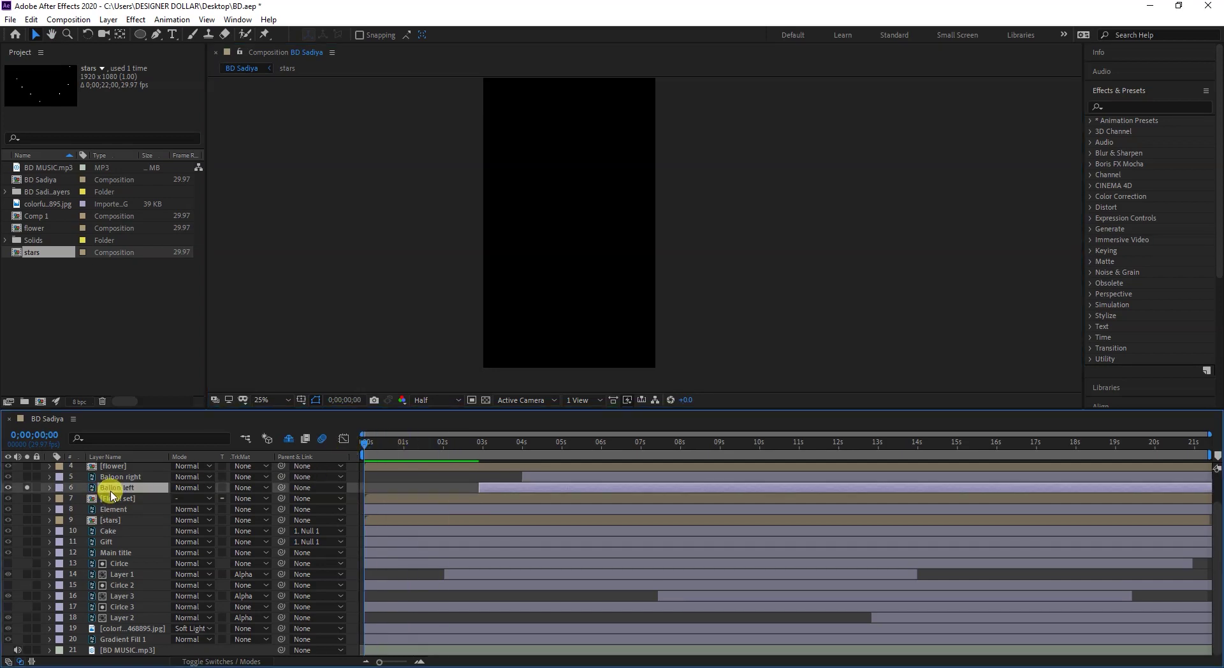
- Show the Ballon left layer's Position keyframes and preview the balloons rising from 0;00;00;00
key("p")
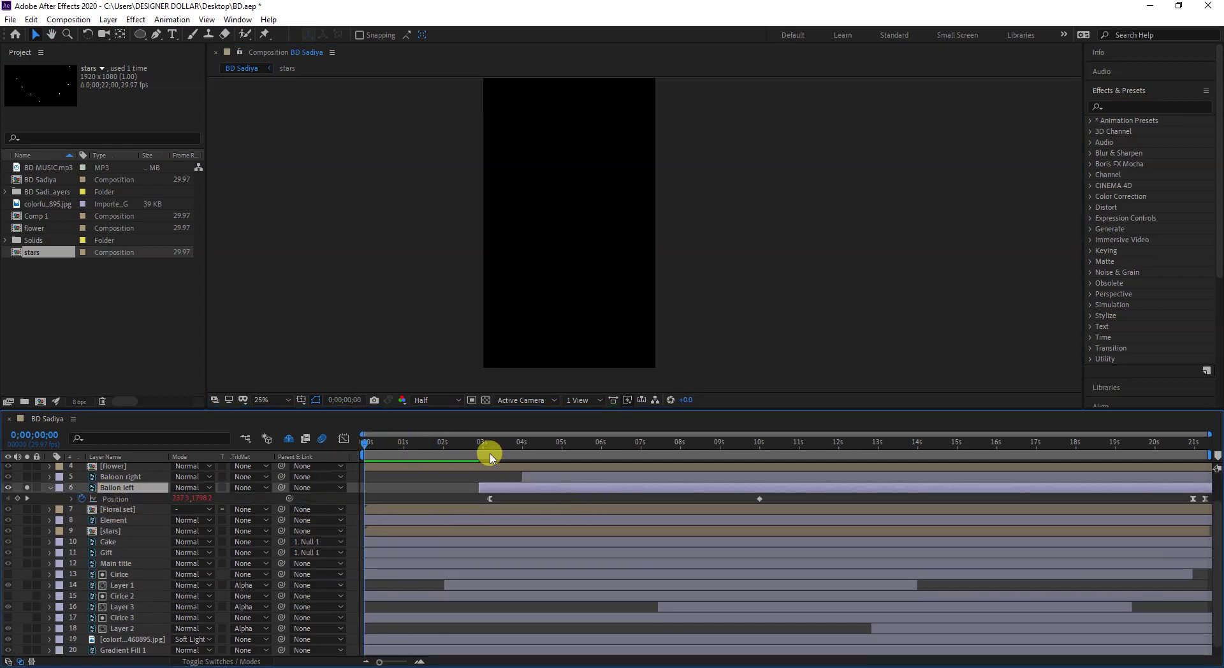
left_click_drag(462, 449, 347, 446)
key("space")
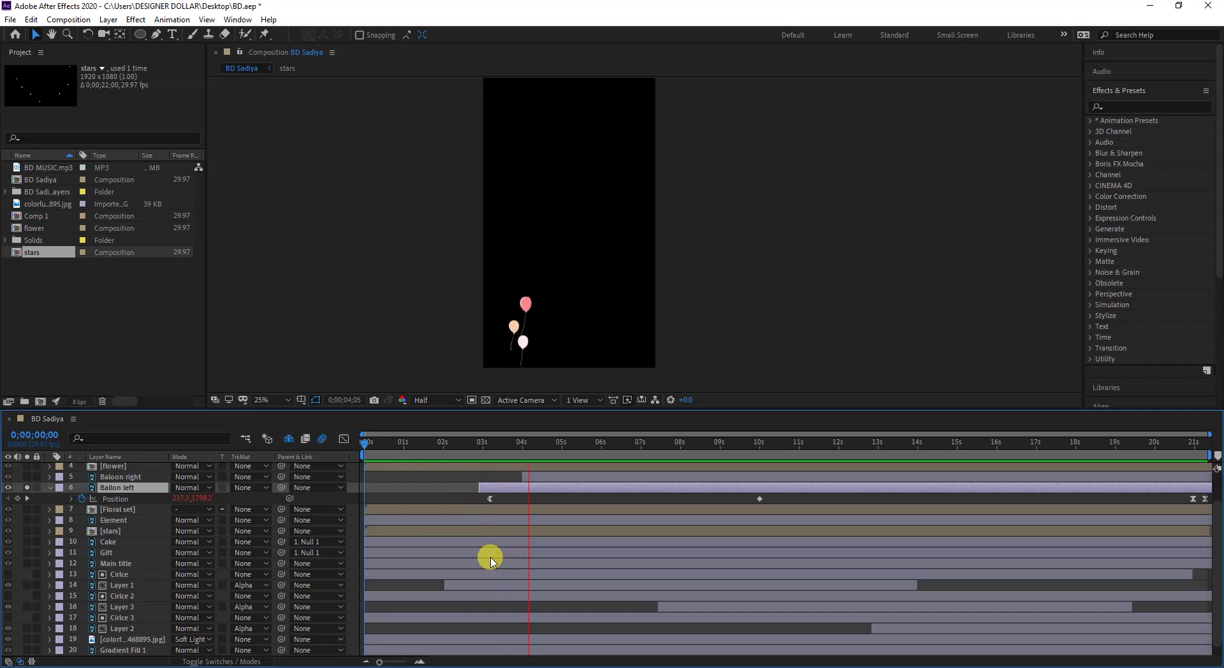
- Try to shift the left balloons further down in the composition at 0;00;03;06
mouse_move(484, 446)
left_mouse_down()
mouse_move(471, 449)
mouse_move(491, 450)
left_mouse_up()
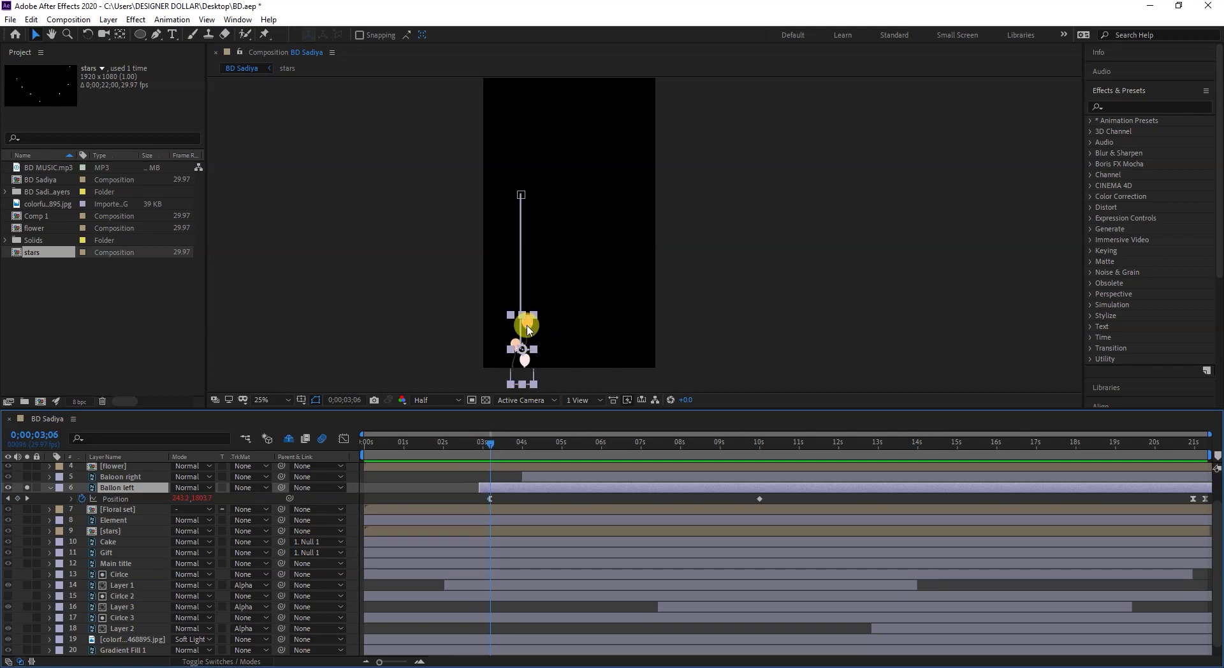
scroll(527, 329, "down", 1)
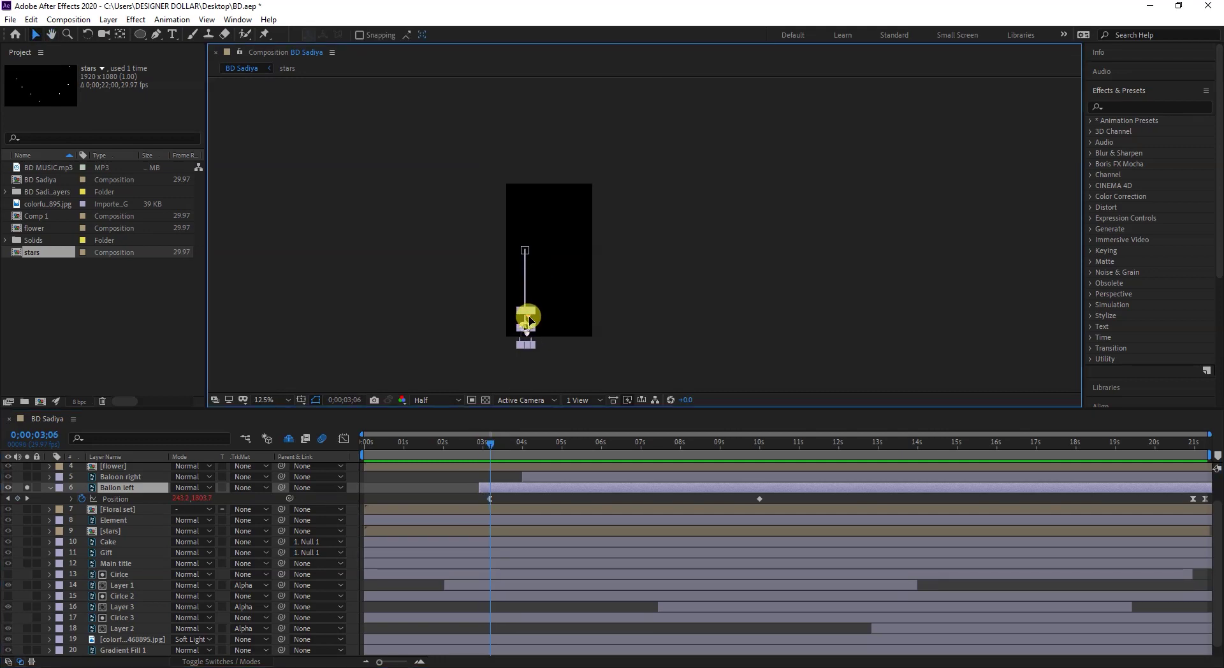
left_click_drag(529, 319, 529, 340)
left_click_drag(487, 454, 482, 454)
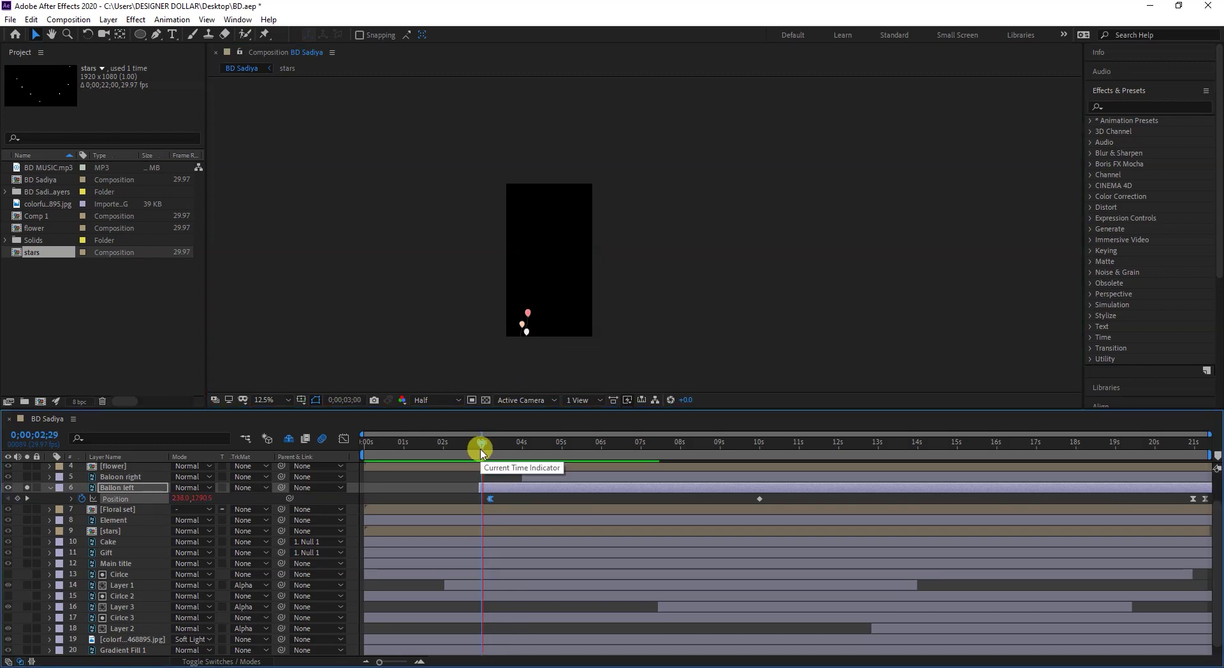
left_click(456, 441)
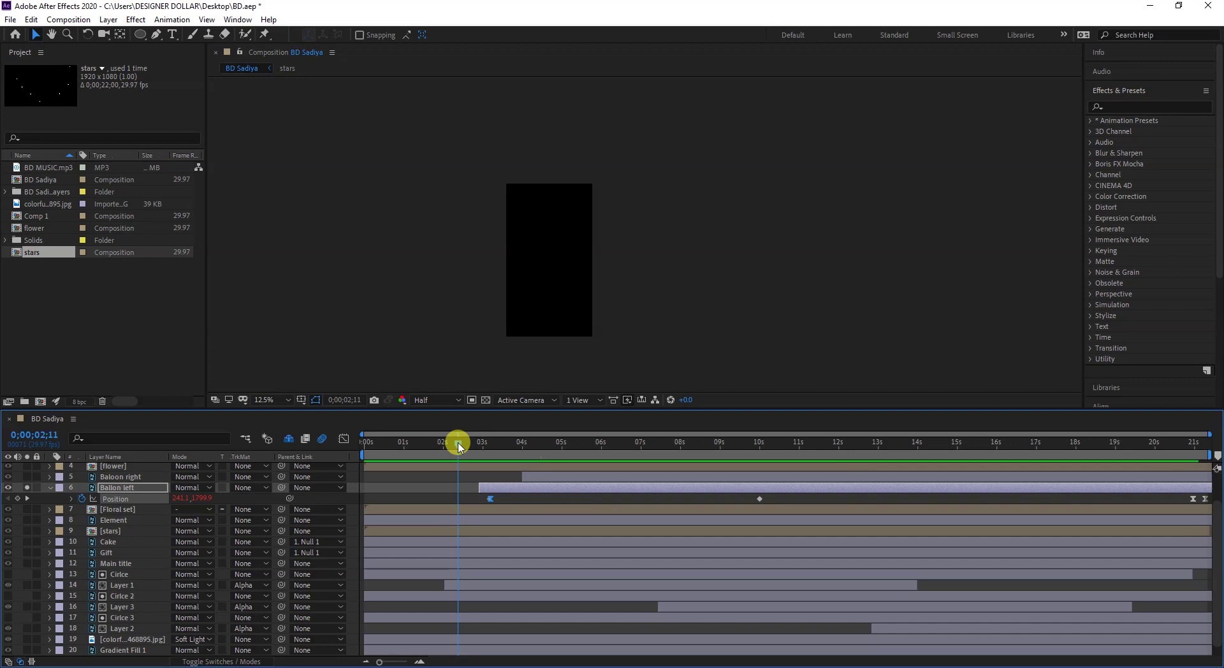
key("ctrl+z")
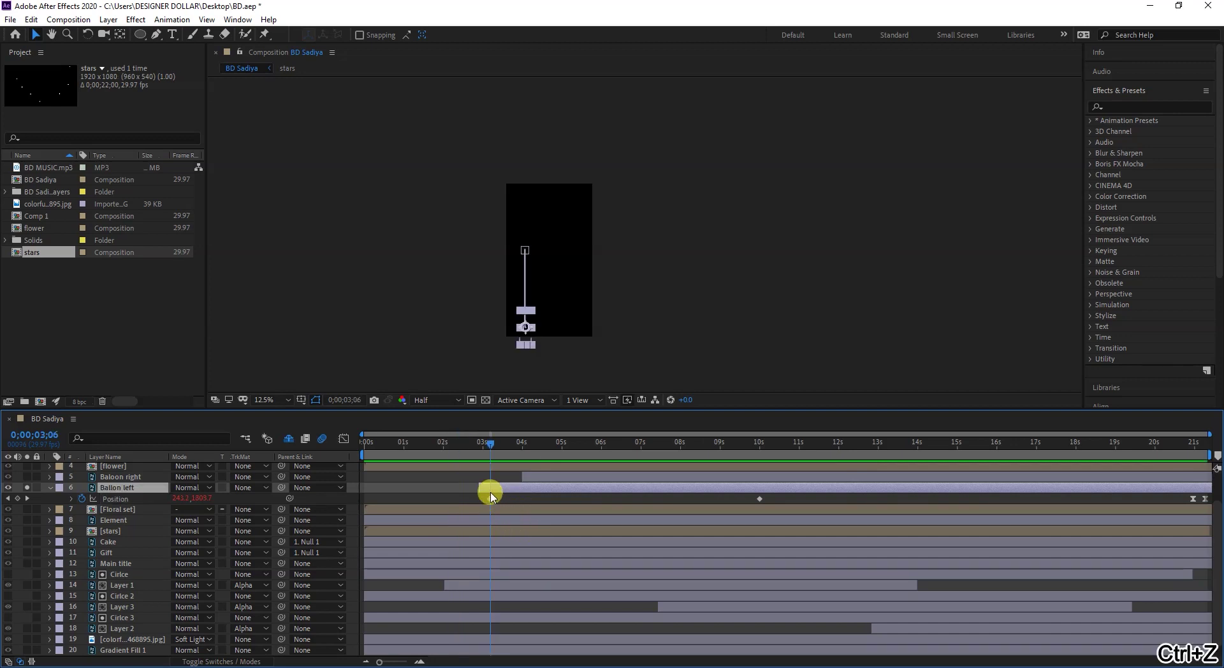
- Increase the Y value of Ballon left's first Position keyframe at 0;00;03;05 so the balloons start below the frame
scroll(490, 493, "up", 5)
left_click(411, 446)
left_click(412, 500)
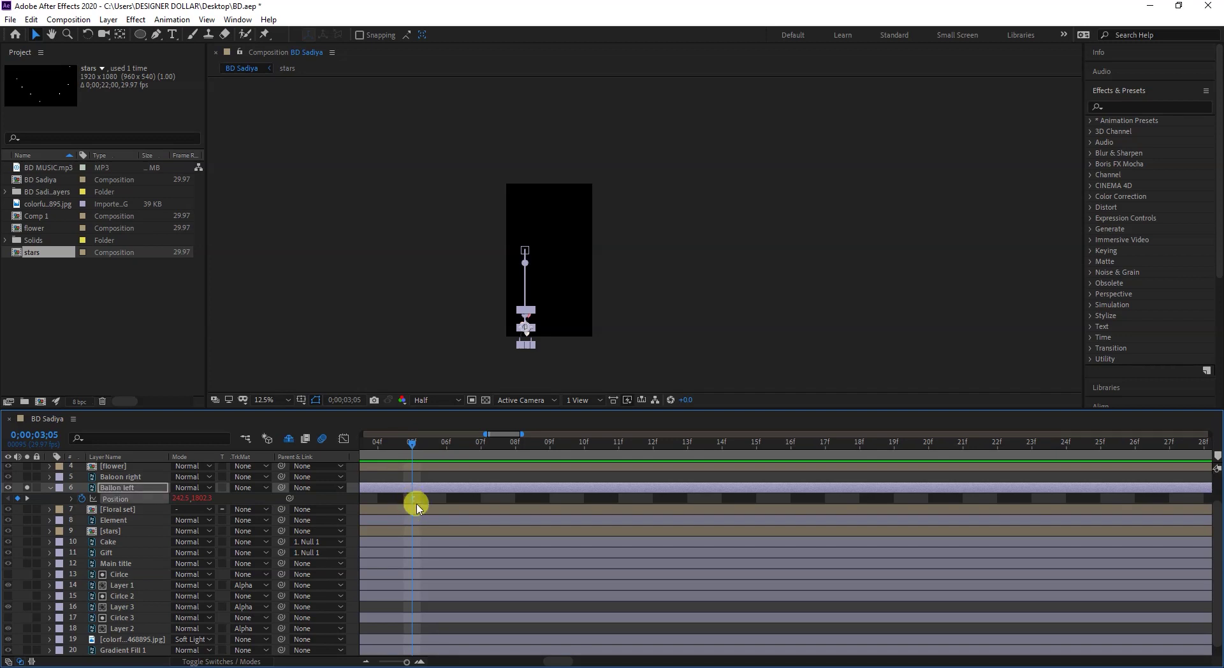
left_click_drag(534, 326, 527, 364)
key("ctrl+z")
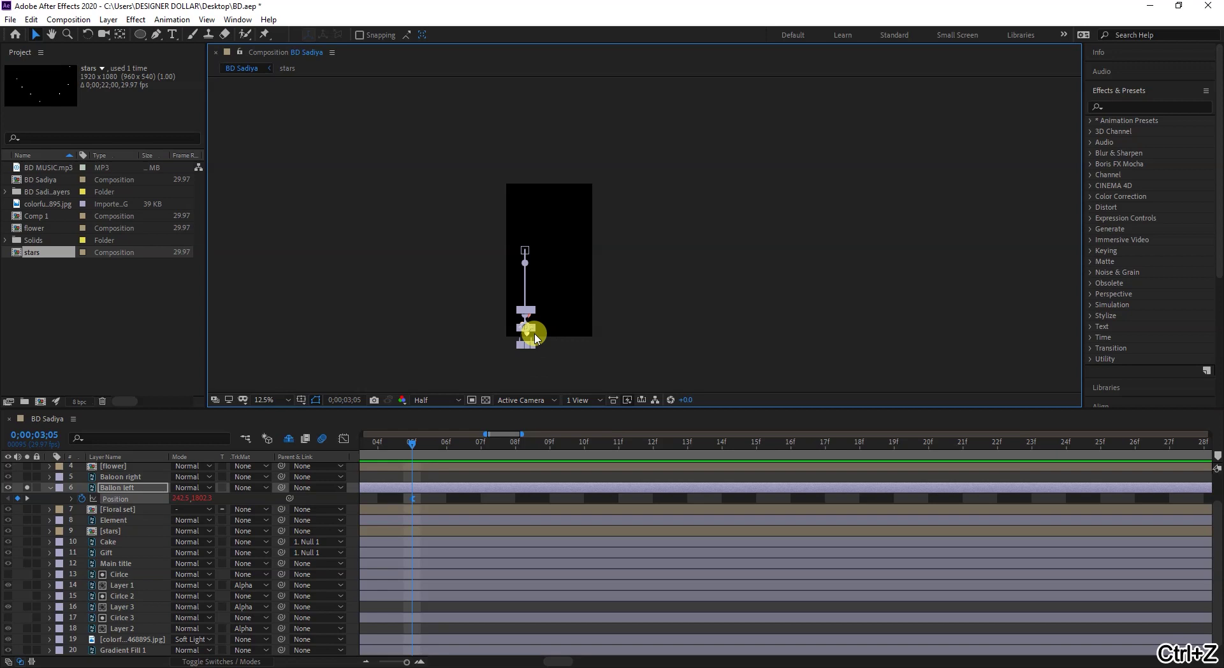
left_click_drag(199, 498, 561, 464)
- Preview the left balloons rising from 0;00;02;25, scrub through their movement, and return the current time to 0;00;00;00
scroll(407, 487, "down", 3)
left_click_drag(418, 446, 358, 445)
left_click(437, 445)
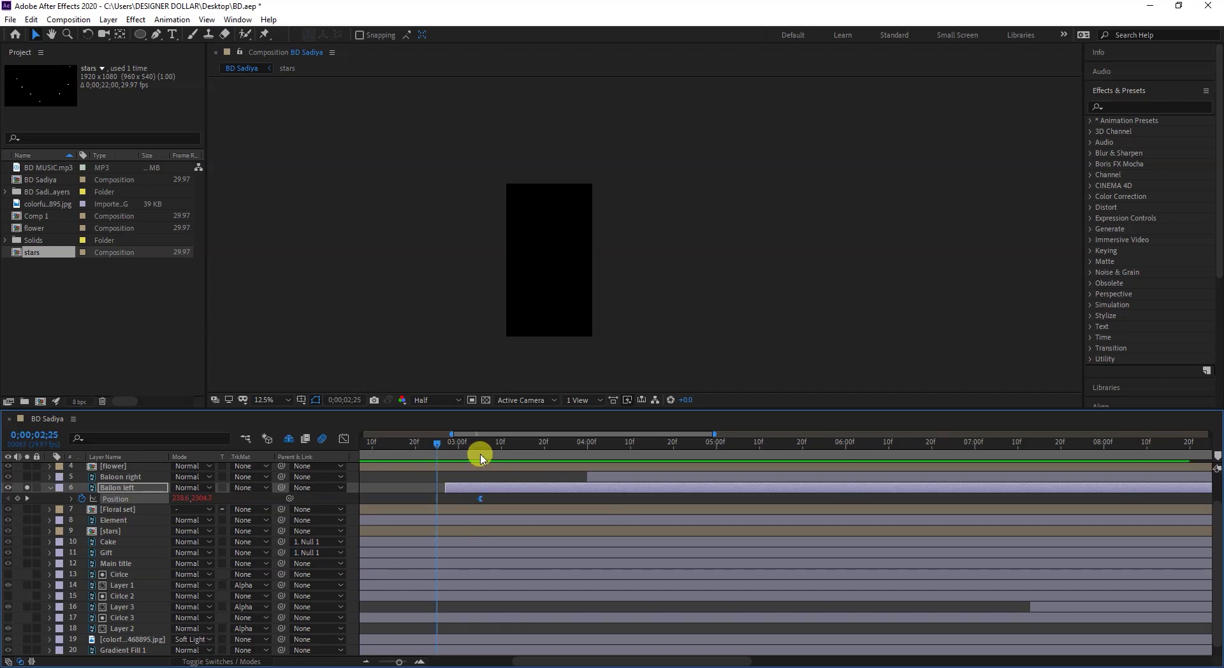
key("space")
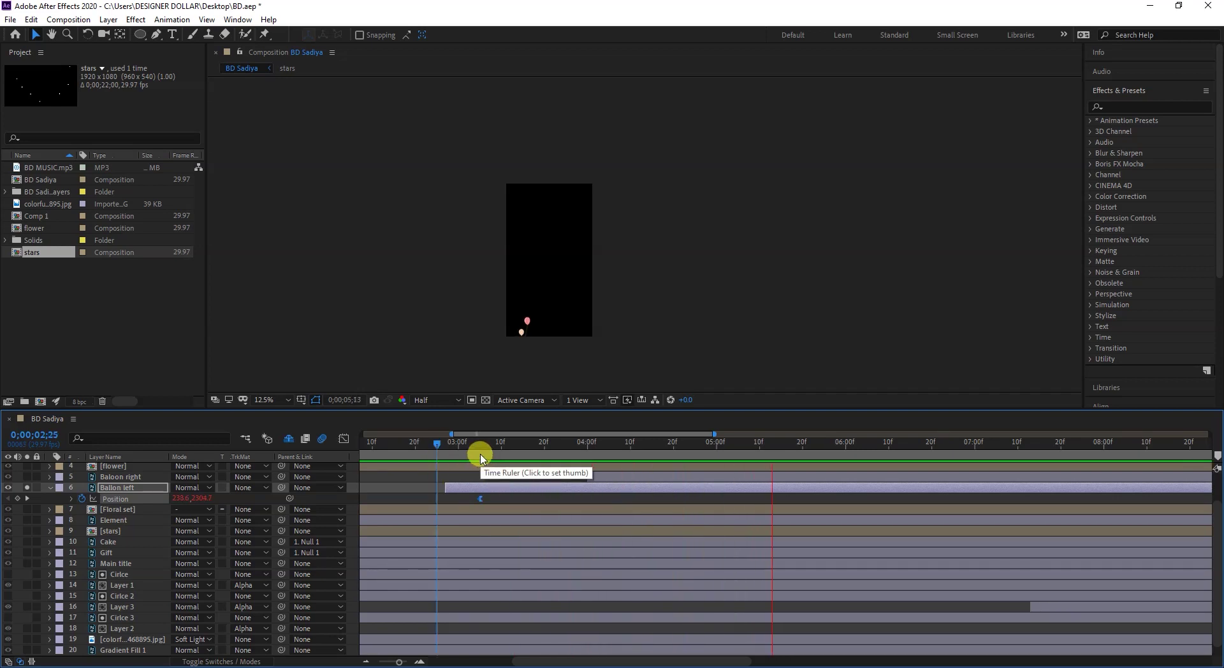
key("space")
scroll(470, 482, "down", 2)
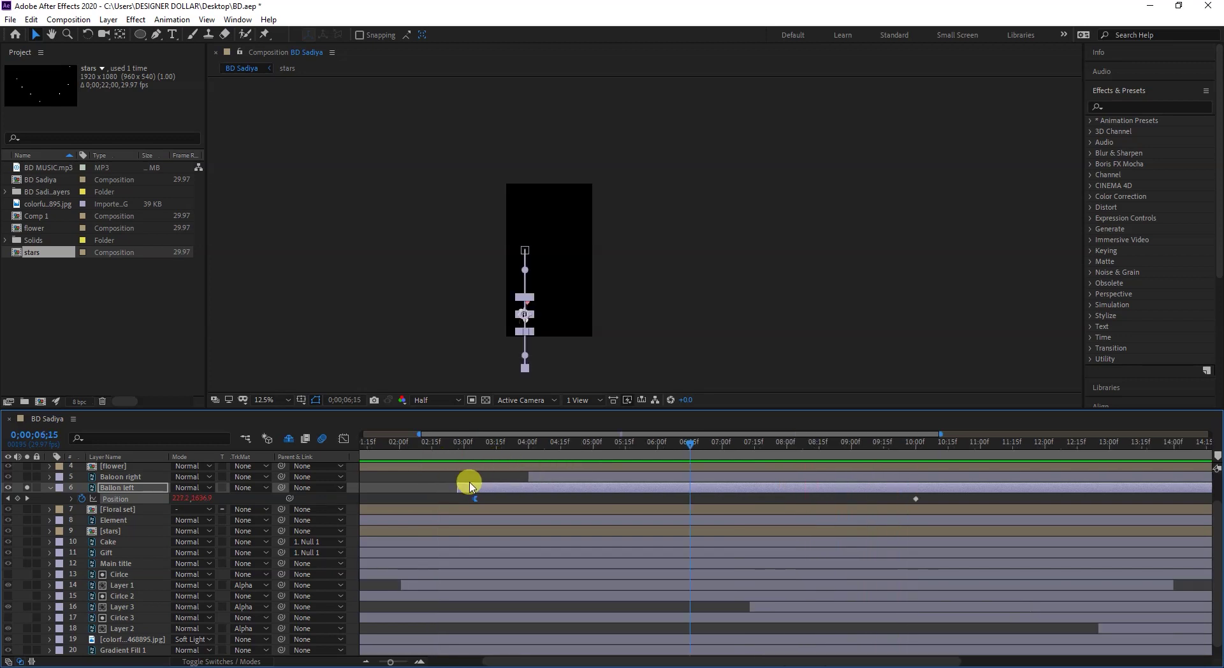
left_click_drag(747, 444, 338, 500)
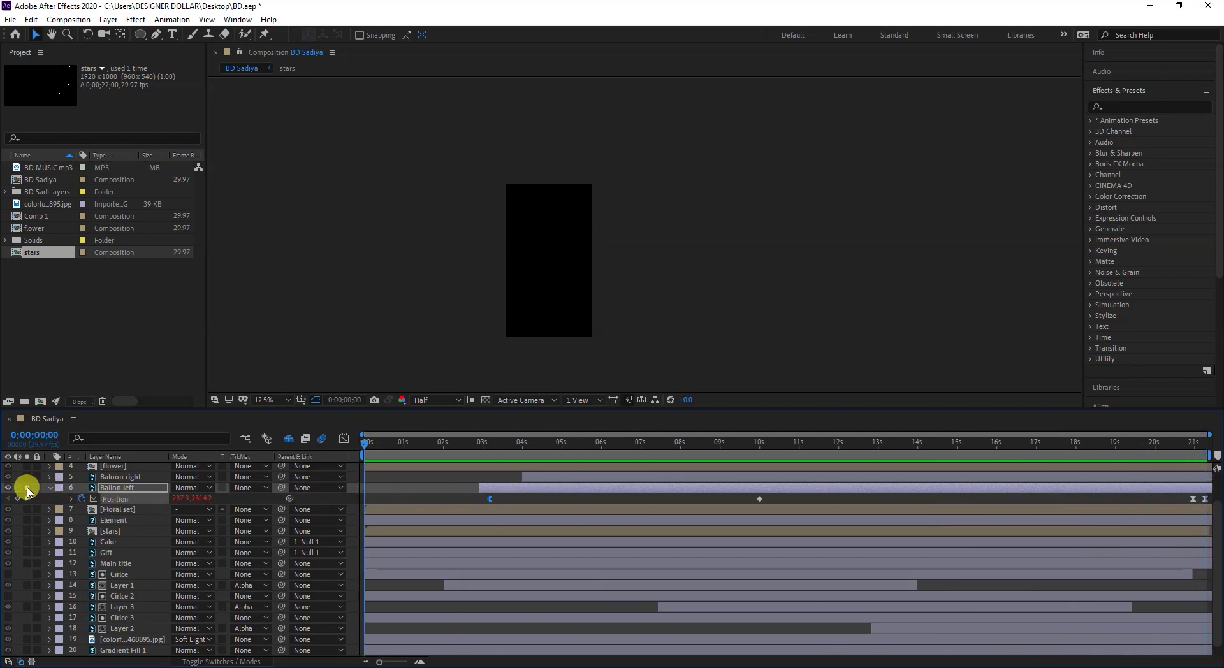
- Solo the Baloon right layer in place of Ballon left and show its Position keyframes
left_click(50, 487)
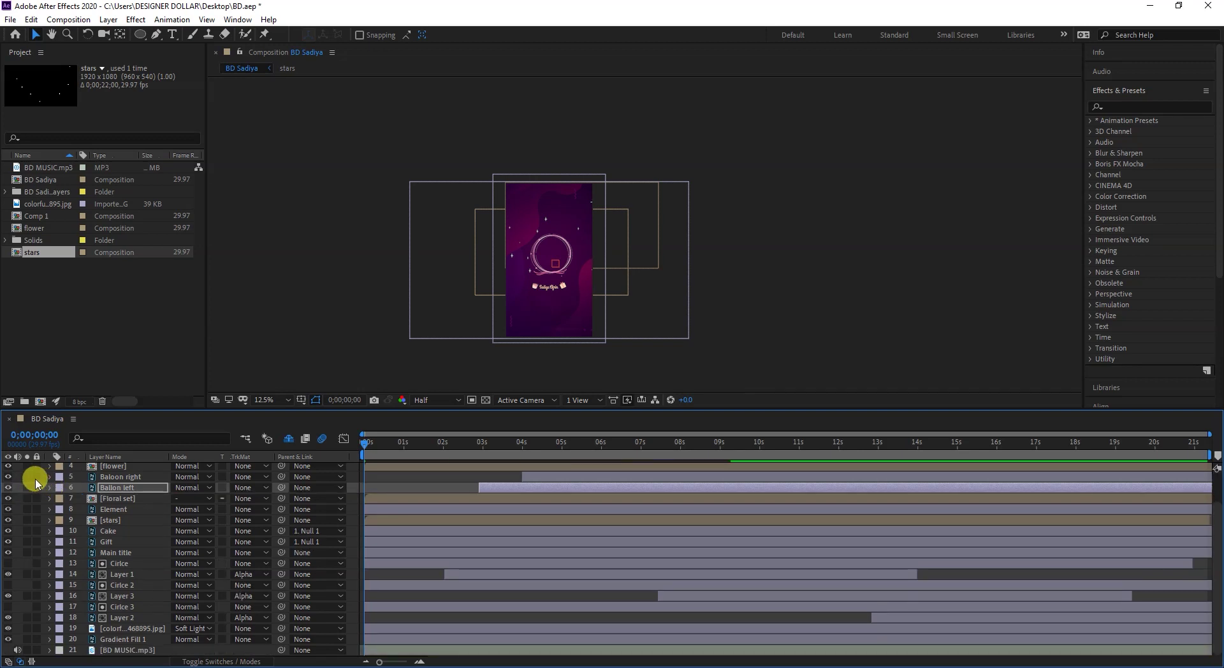
left_click(26, 477)
left_click(104, 477)
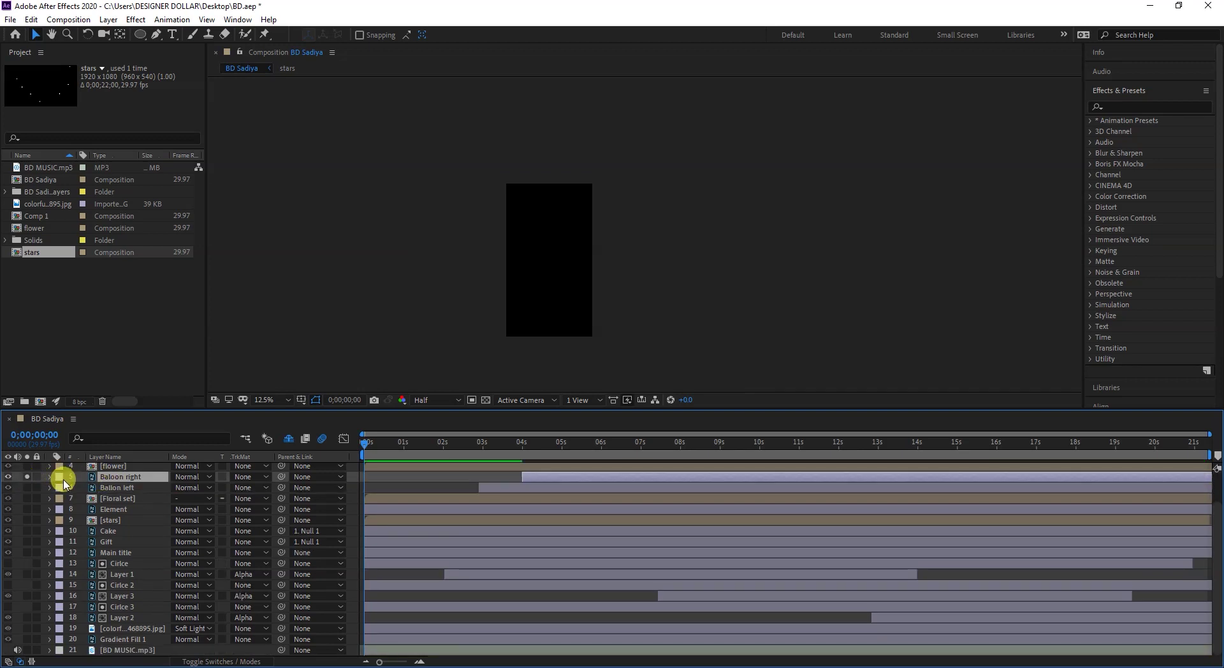
left_click(51, 477)
- Scrub through the right balloons' movement and try to raise them above the frame at 0;00;21;09
left_click_drag(494, 455, 1217, 472)
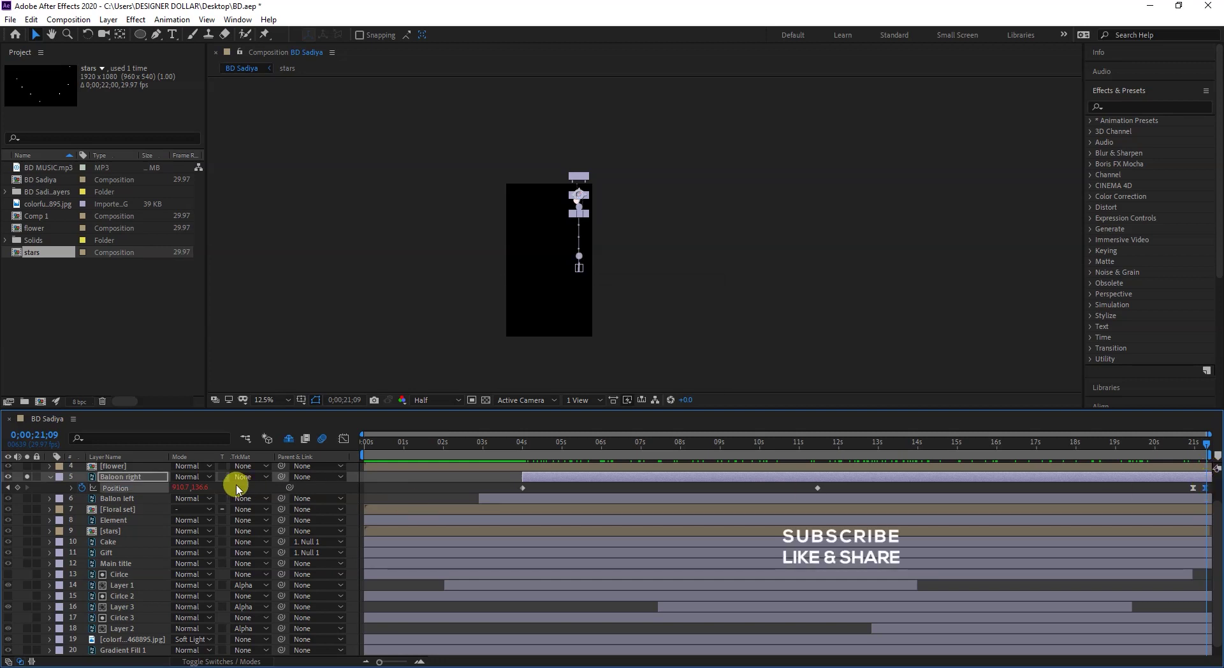
left_click_drag(204, 485, 9, 485)
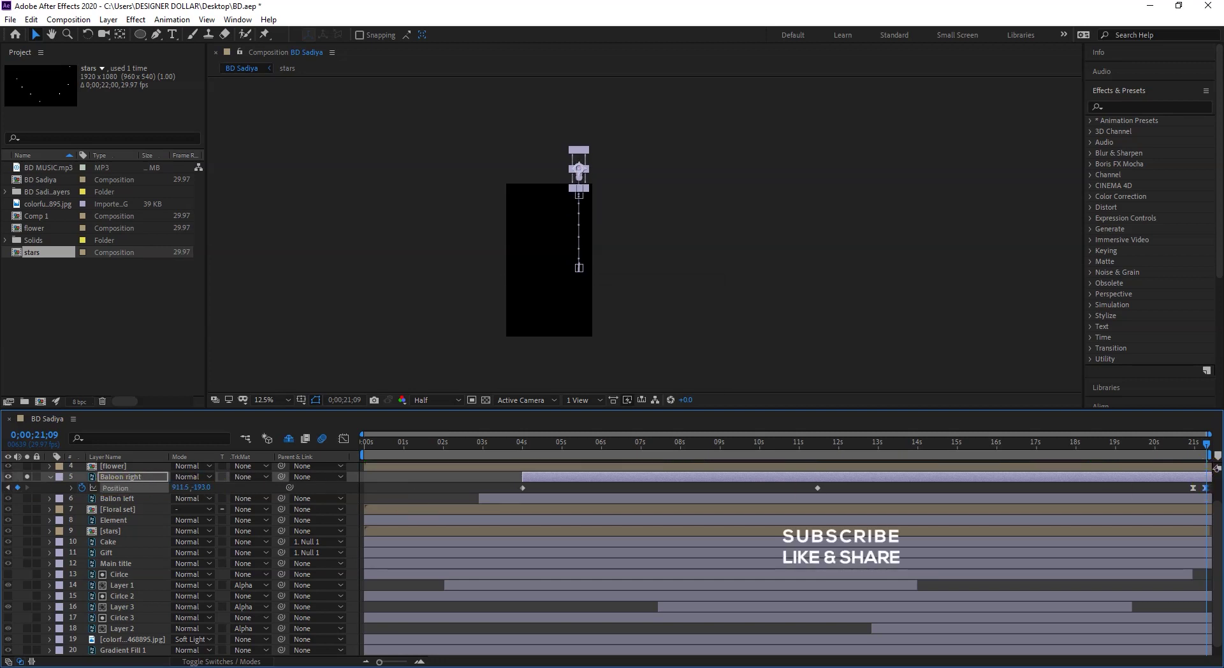
left_click_drag(203, 488, 98, 488)
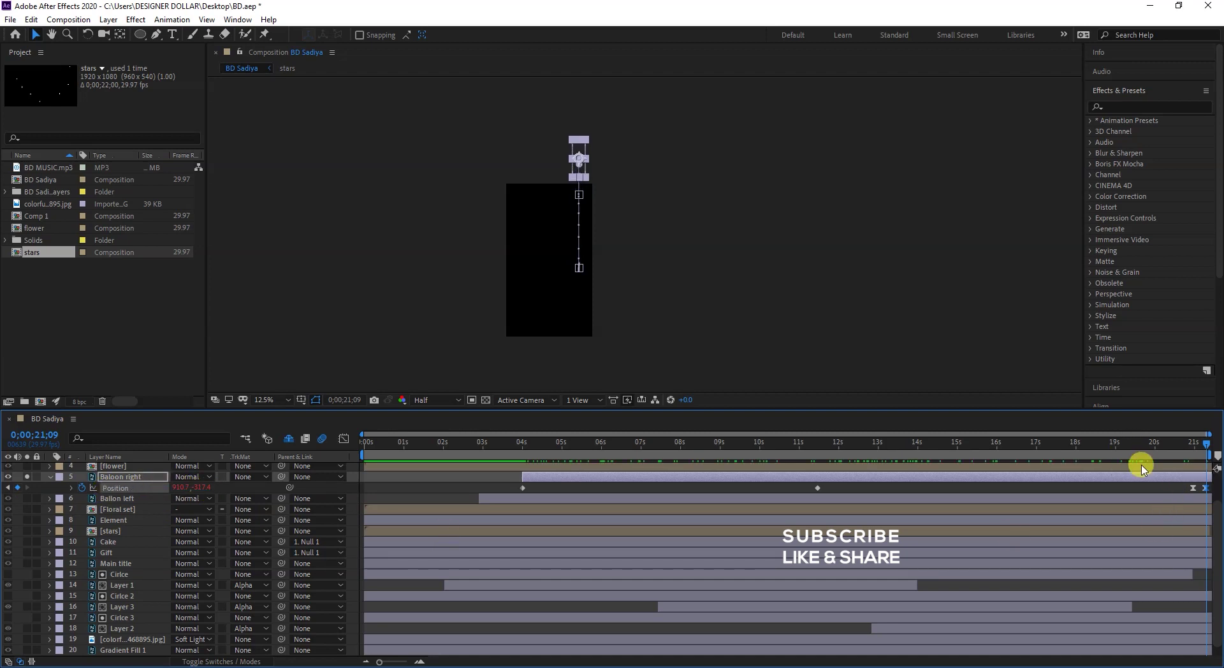
key("ctrl+z")
scroll(1180, 495, "up", 10)
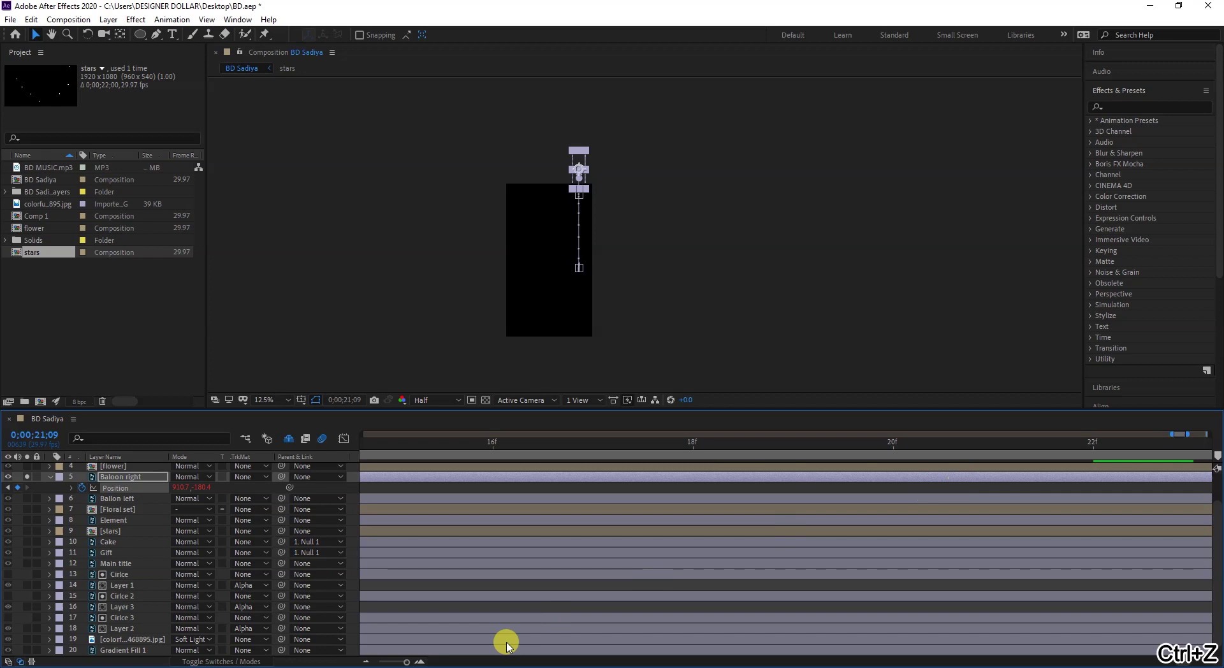
left_click_drag(893, 443, 1217, 445)
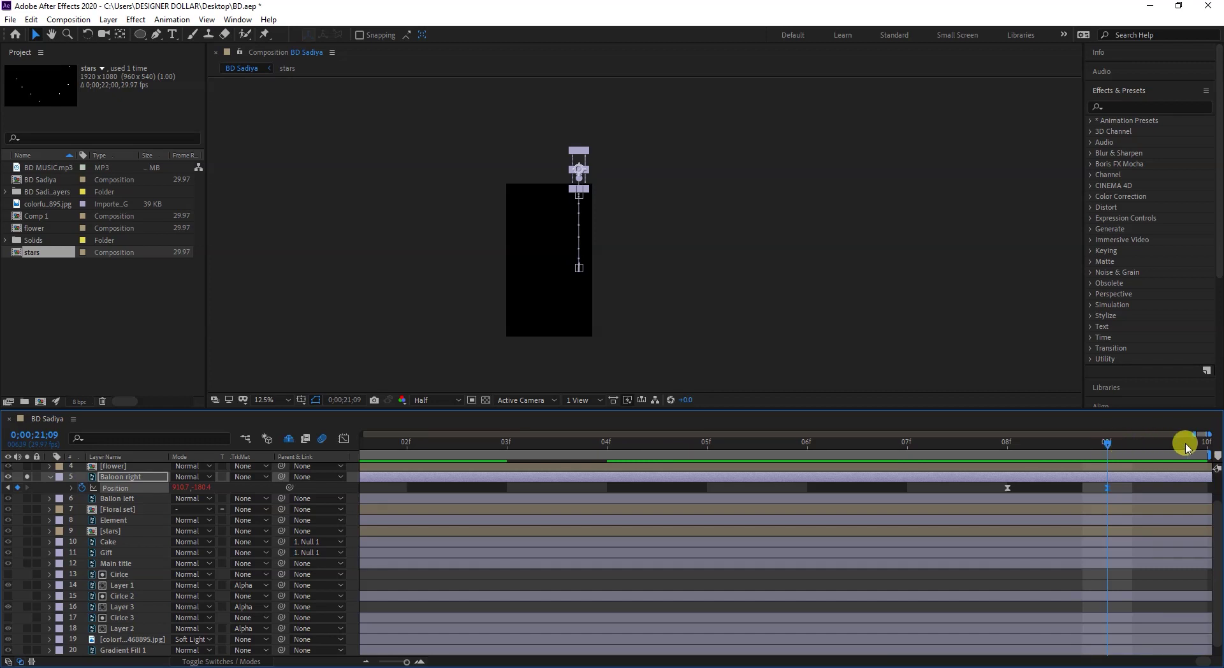
scroll(723, 524, "down", 5)
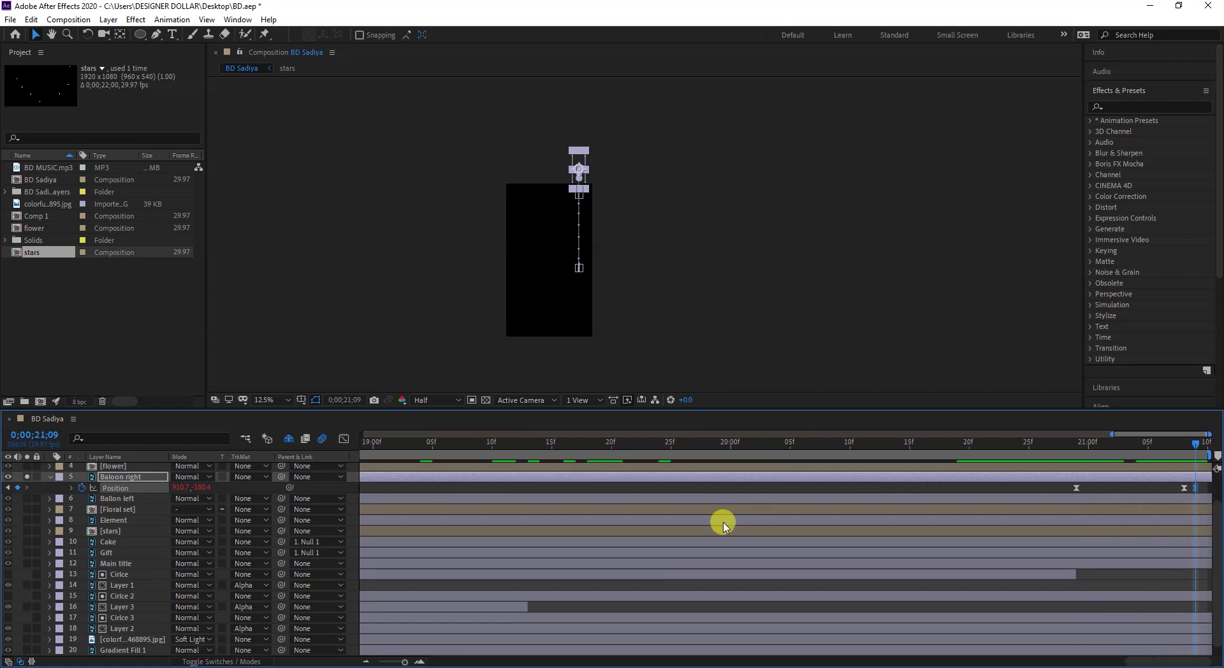
scroll(723, 524, "down", 4)
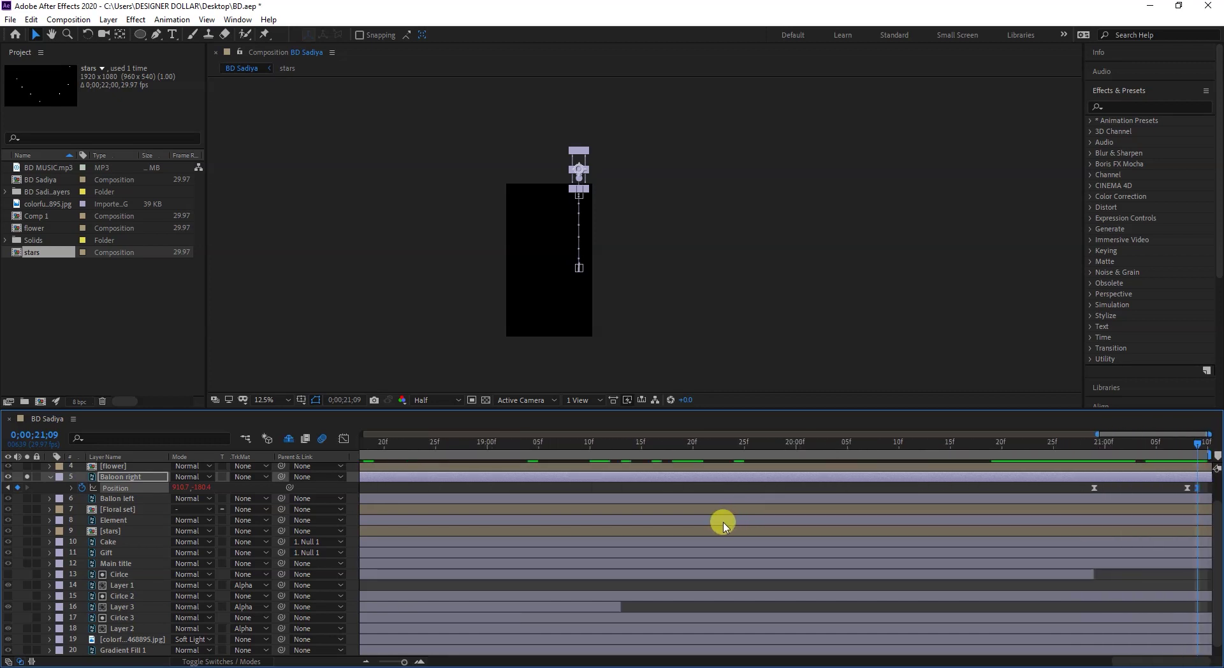
key("ctrl+z")
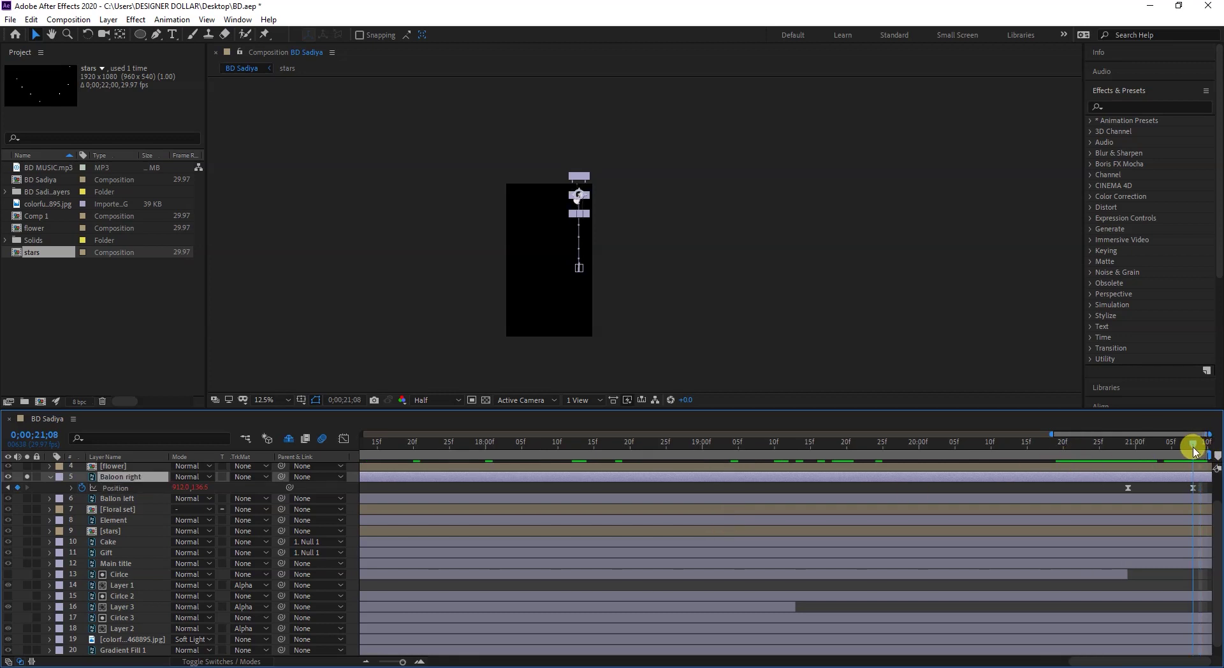
- Set Baloon right's Y position to about -370 at 0;00;21;08, and preview from 0;00;03;03 and 0;00;20;20
left_click_drag(195, 491, 79, 484)
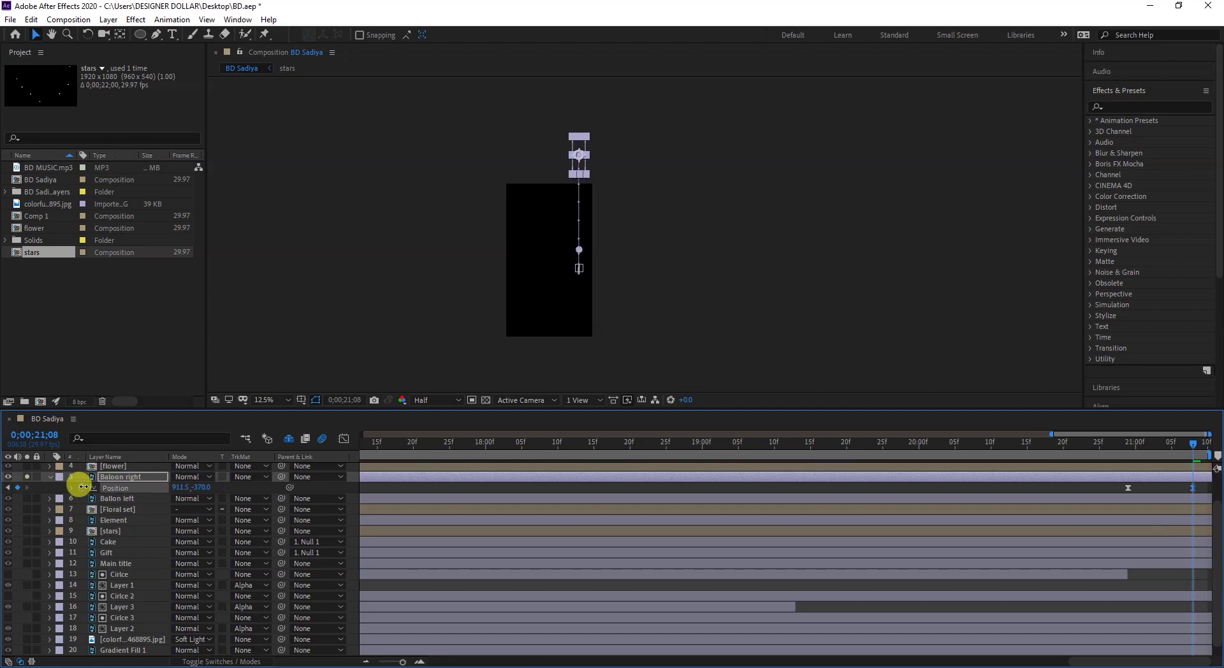
scroll(682, 516, "down", 4)
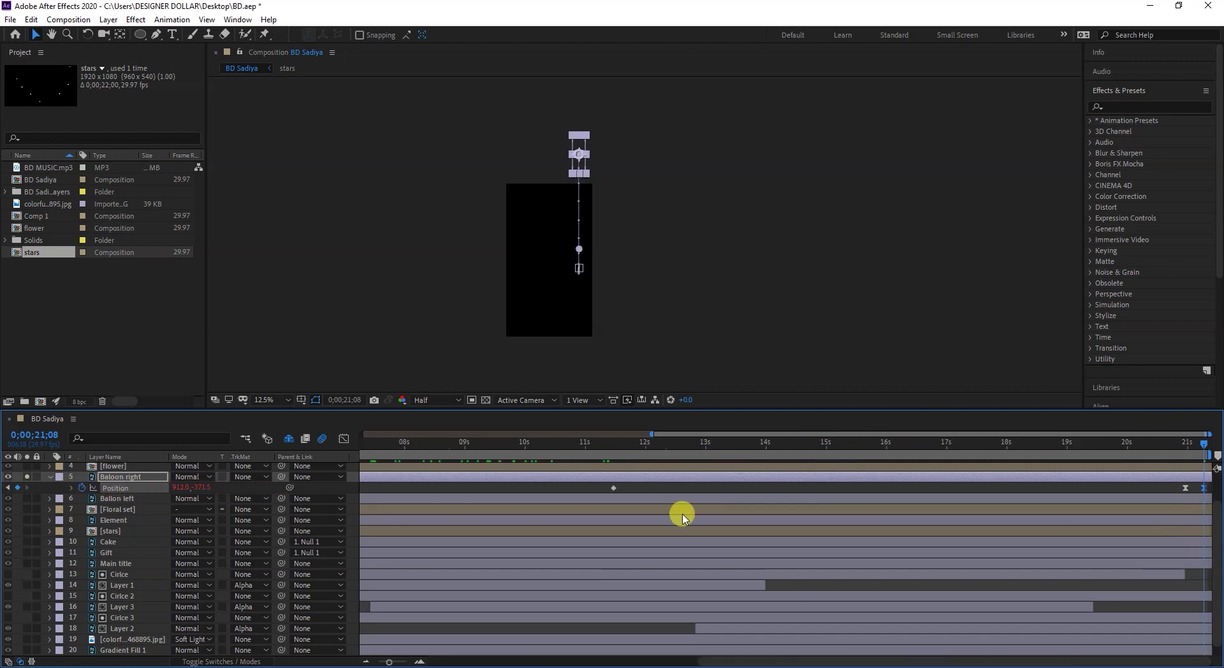
left_click_drag(527, 455, 488, 448)
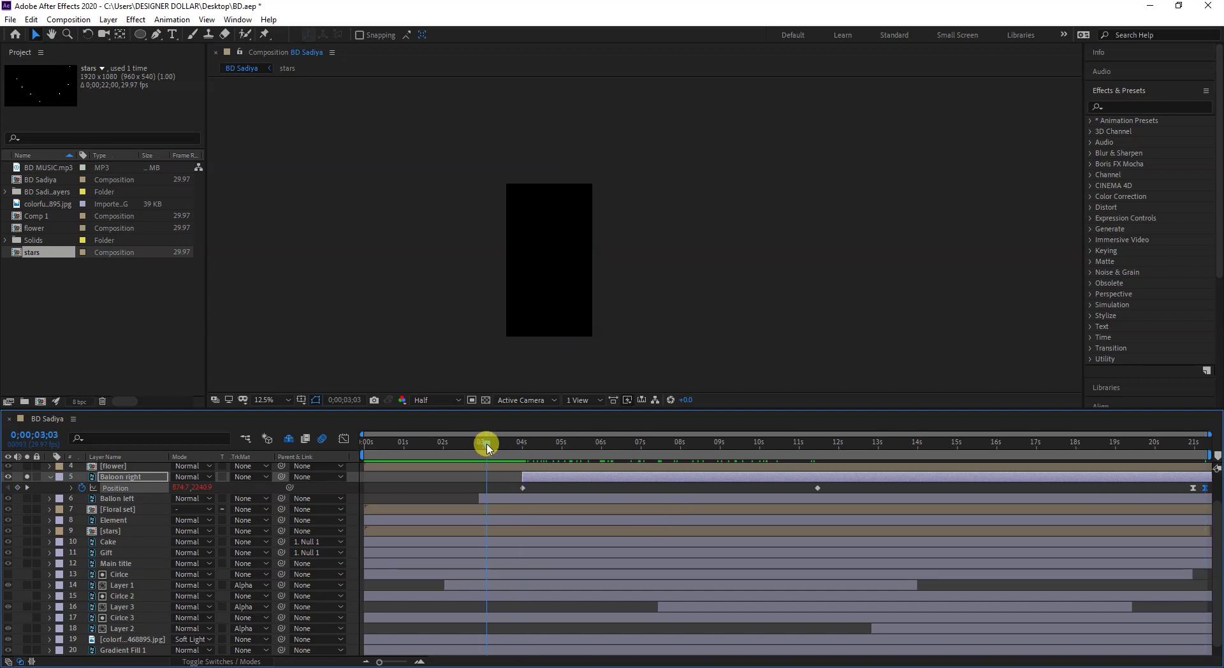
key("space")
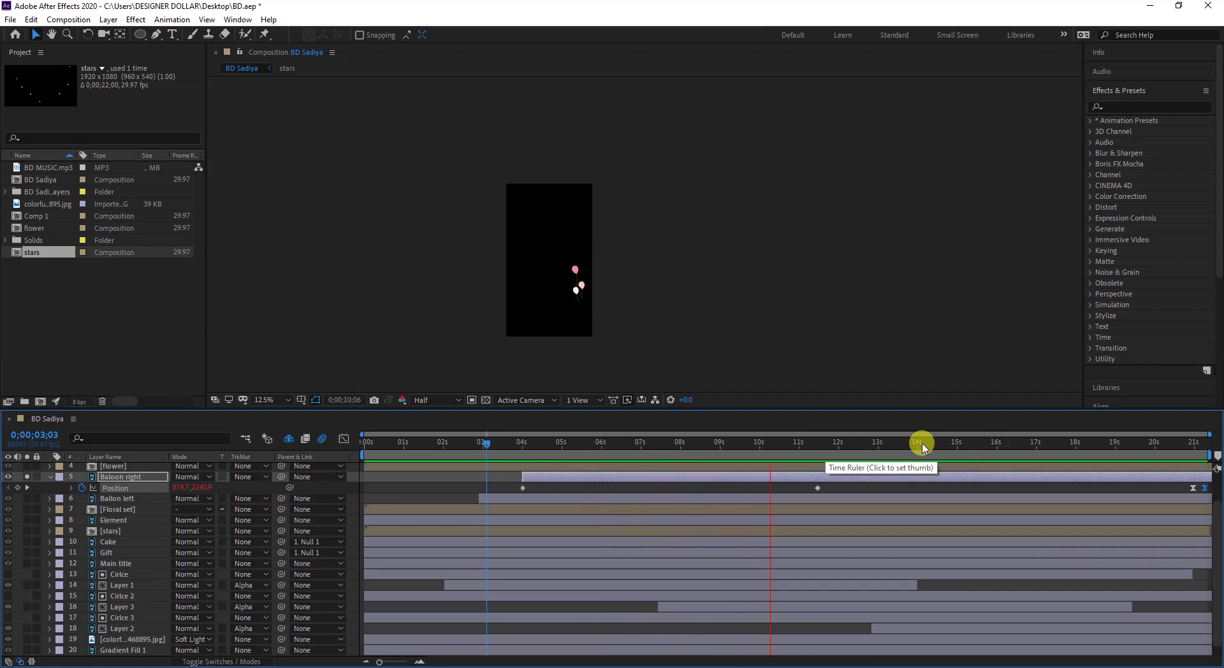
left_click(1181, 446)
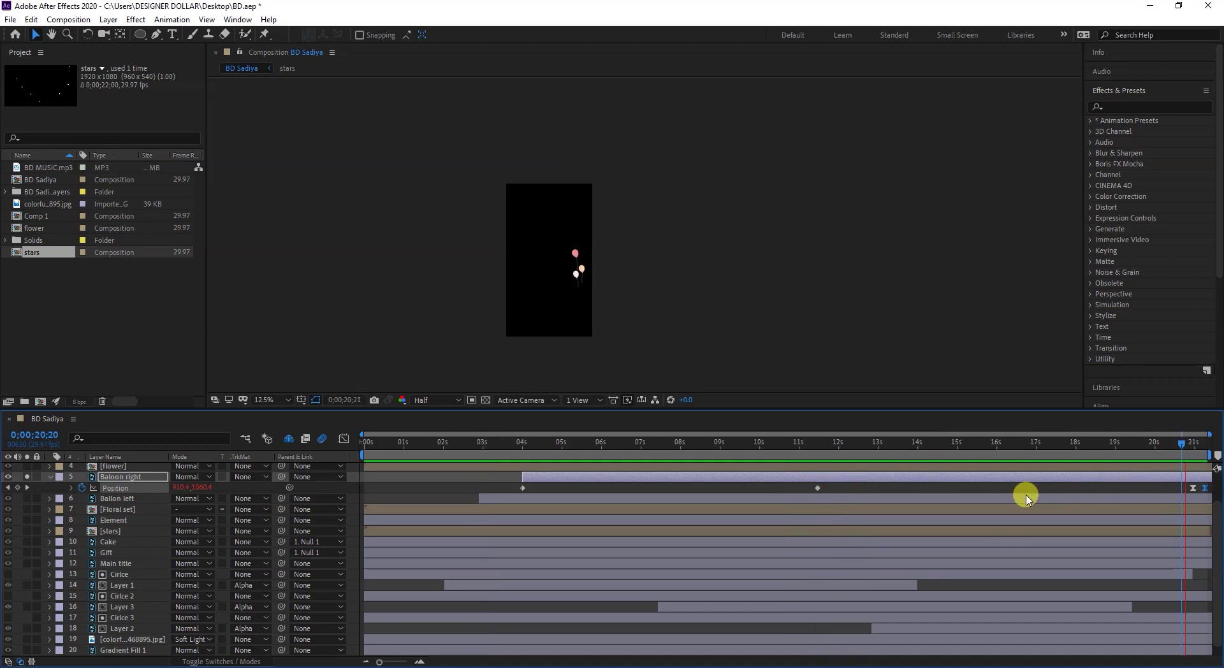
key("space")
- Solo and select the flower layer in place of Baloon right, and move the current time to 0;00;04;24
left_click(50, 477)
scroll(153, 475, "up", 3)
left_click(27, 500)
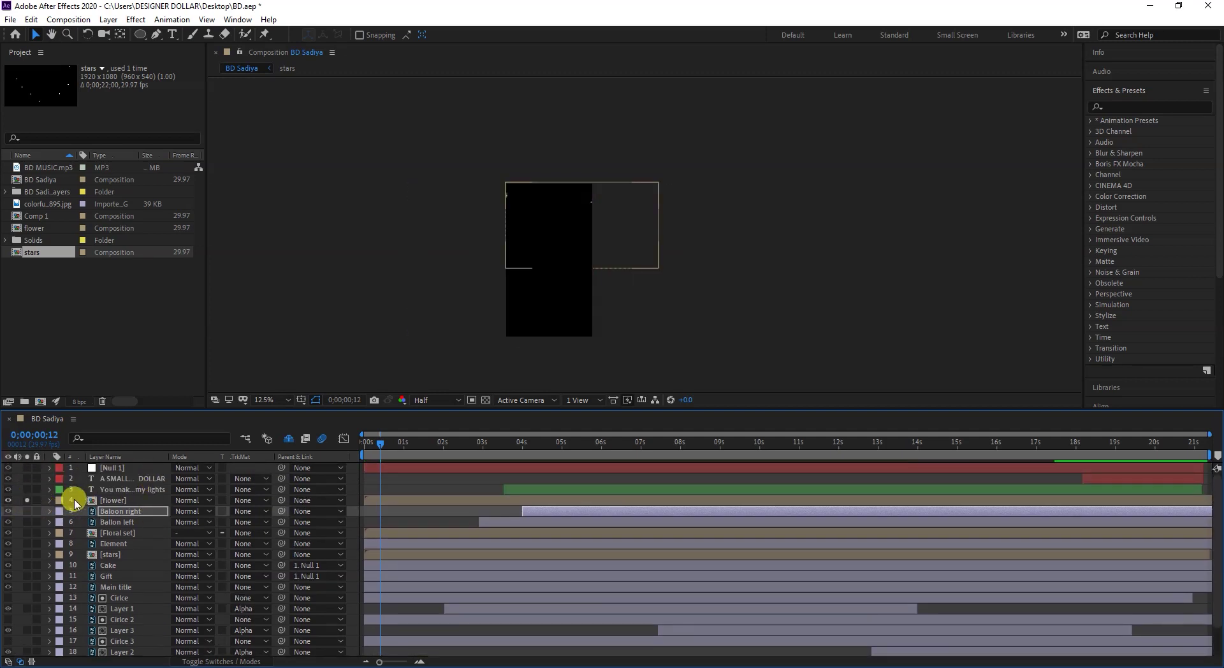
left_click(112, 501)
left_click_drag(481, 448, 554, 448)
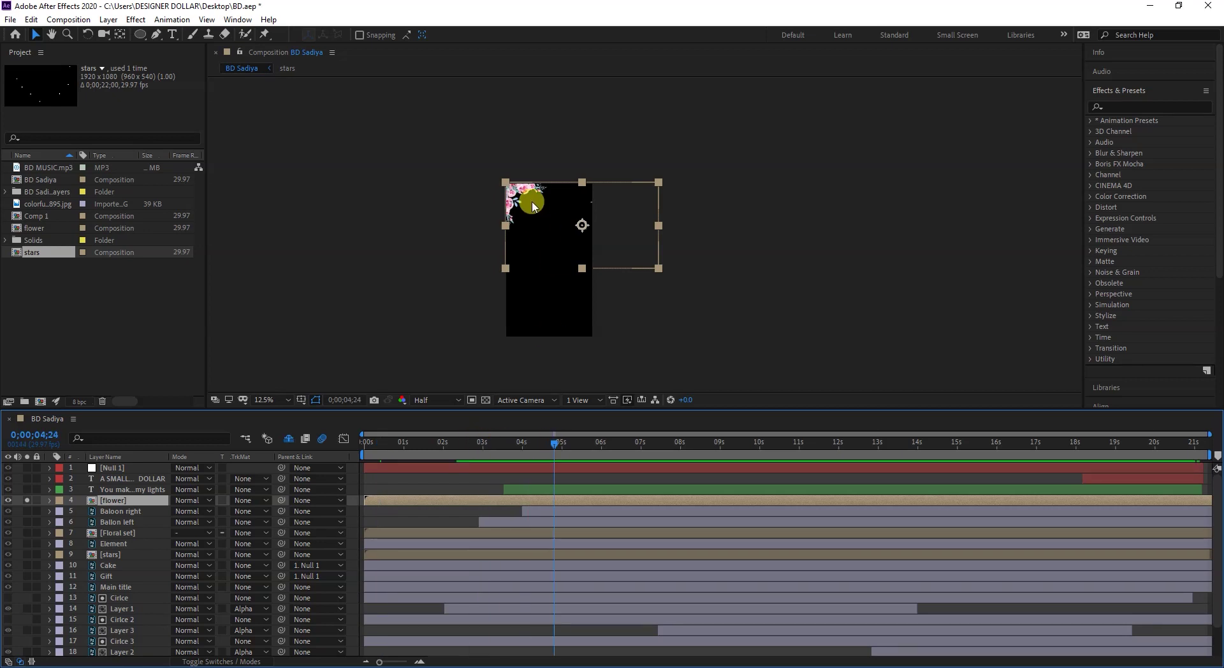
- Show the composition at 50% centred on the corner flowers and preview their animation from 0;00;00;00
key("period")
key("period")
key("period")
key("h")
left_click_drag(360, 183, 705, 322)
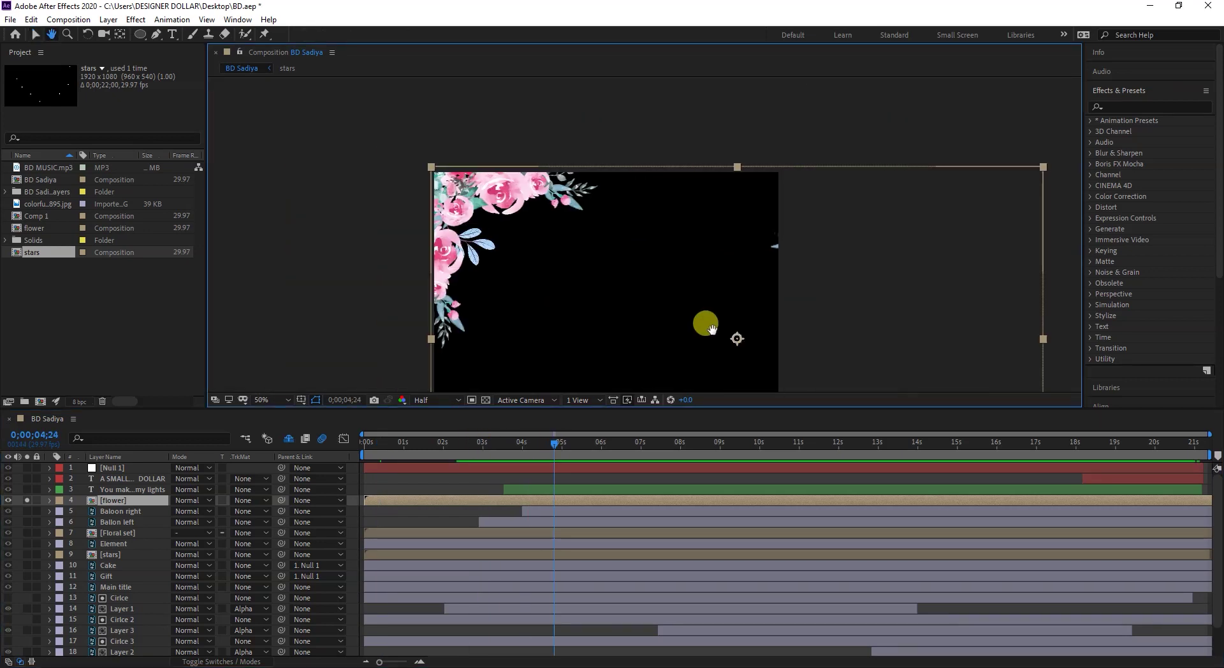
left_click_drag(521, 257, 554, 204)
left_click_drag(505, 445, 420, 446)
key("Home")
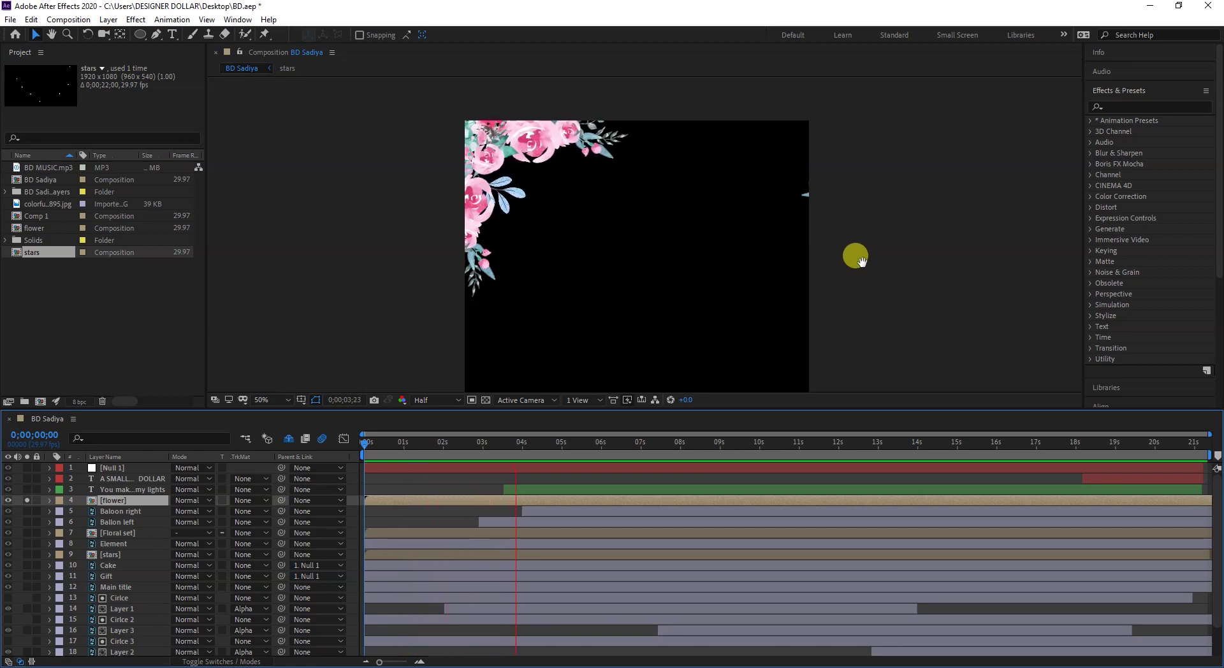
key("space")
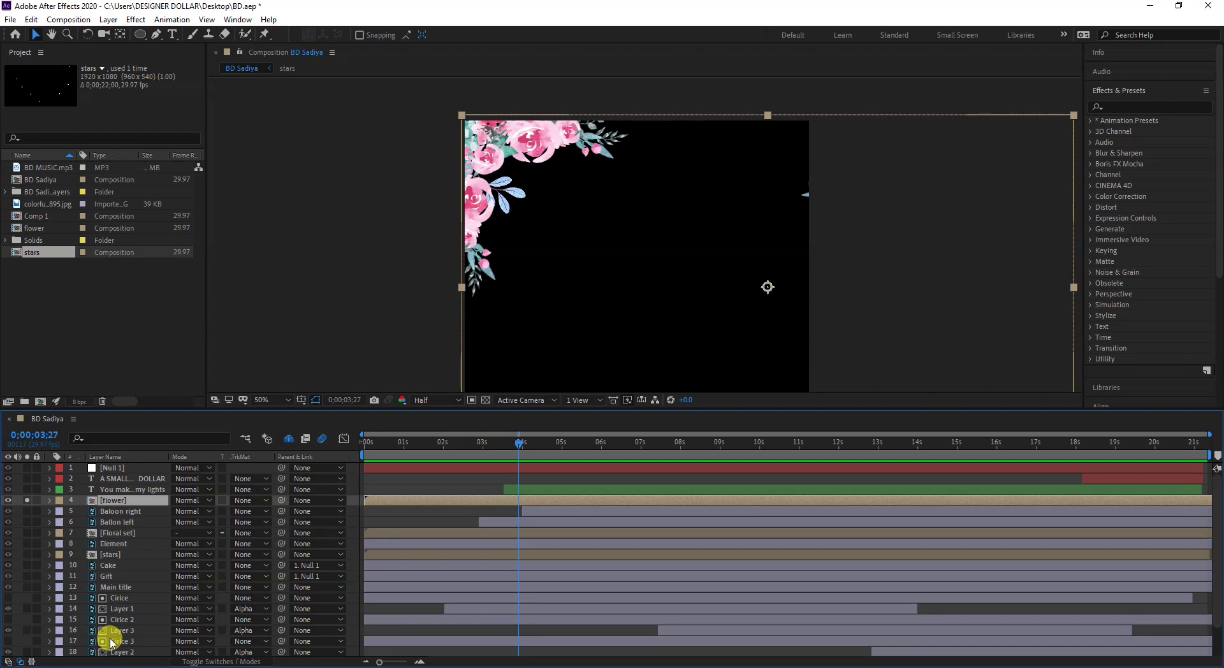
- Show the flower layer's Position keyframes, select them all, and scrub through the flowers' movement to 0;00;21;07
key("p")
left_click_drag(446, 457, 410, 469)
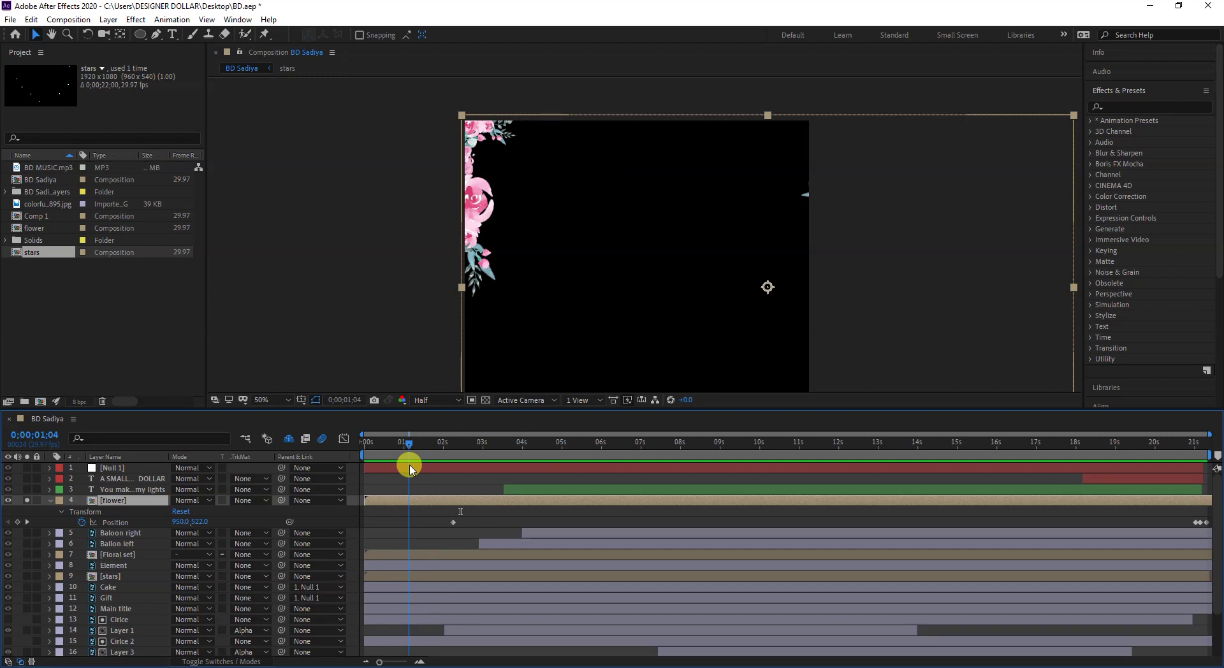
left_click(115, 522)
left_click_drag(544, 445, 363, 477)
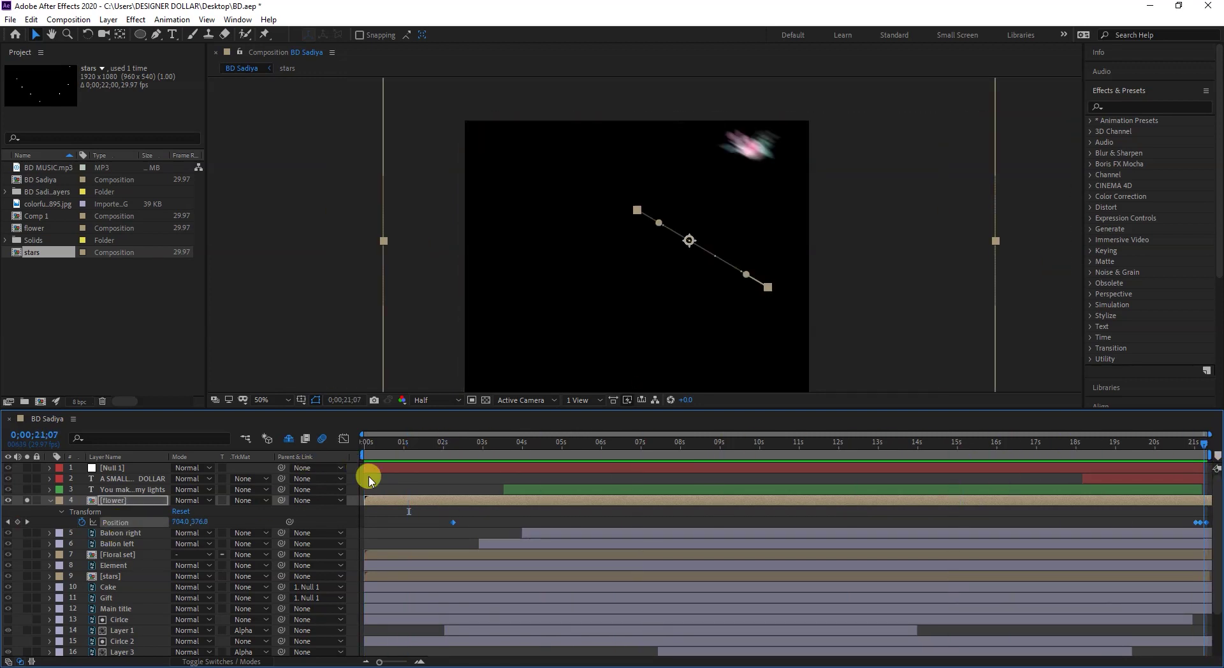
- Collapse the flower layer, solo the "You mak...my lights" text layer in its place, and move the current time to 0;00;10;29
left_click(49, 501)
left_click(27, 500)
left_click(27, 489)
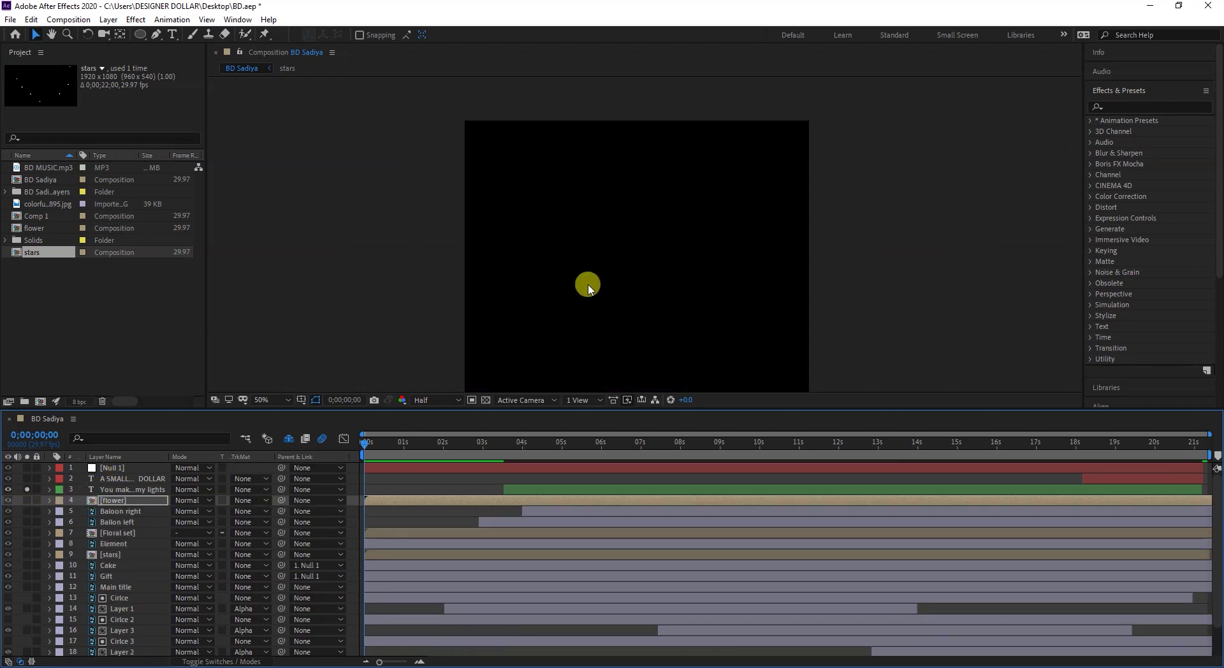
scroll(588, 288, "down", 4)
key("h")
left_click_drag(632, 265, 619, 245)
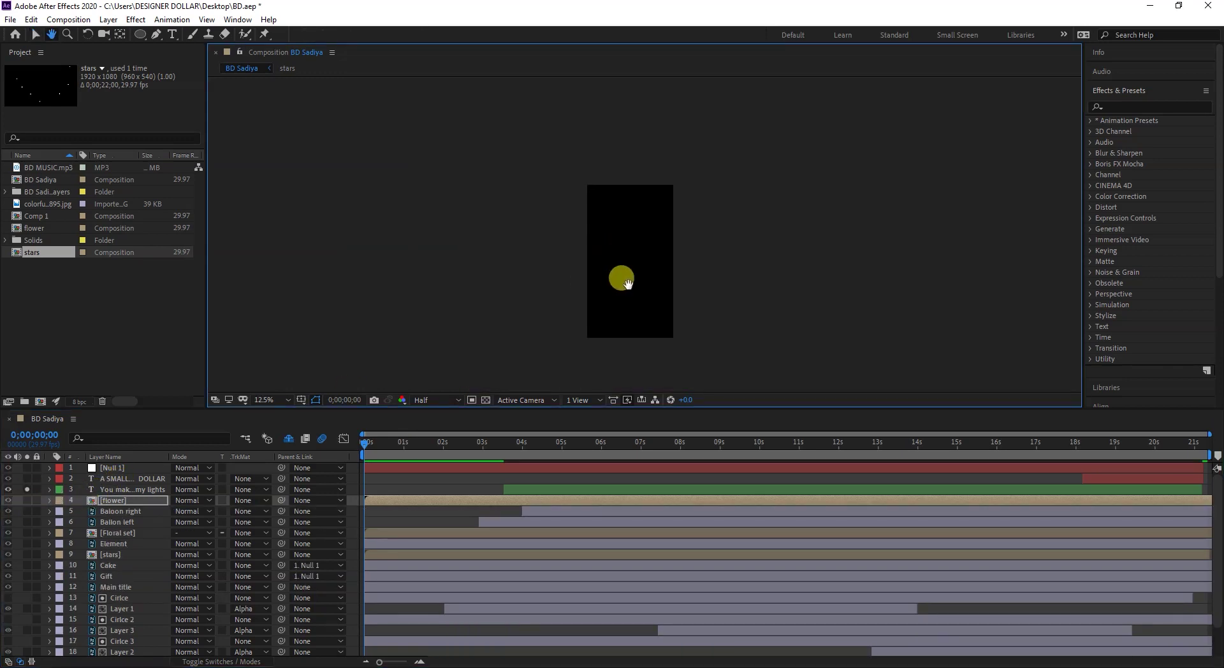
scroll(626, 284, "up", 4)
scroll(626, 284, "down", 2)
key("v")
left_click_drag(390, 459, 798, 456)
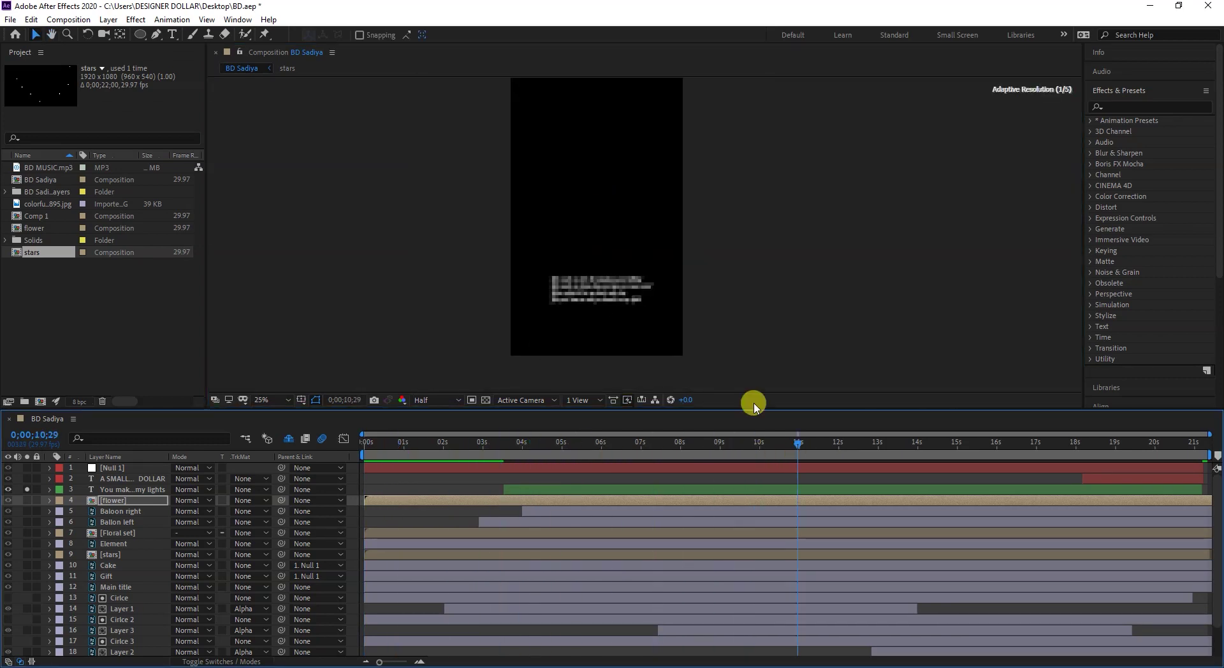
- Show the four-line birthday verse at 100% zoom and Full preview resolution
scroll(596, 299, "up", 4)
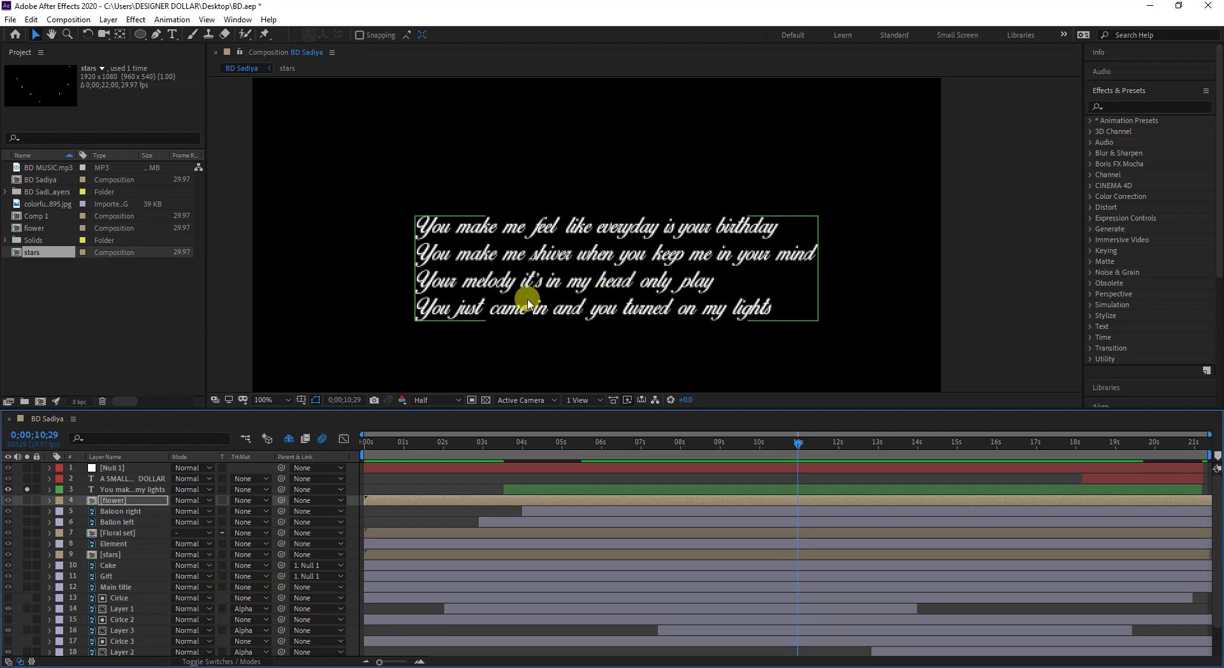
left_click(423, 400)
left_click(423, 440)
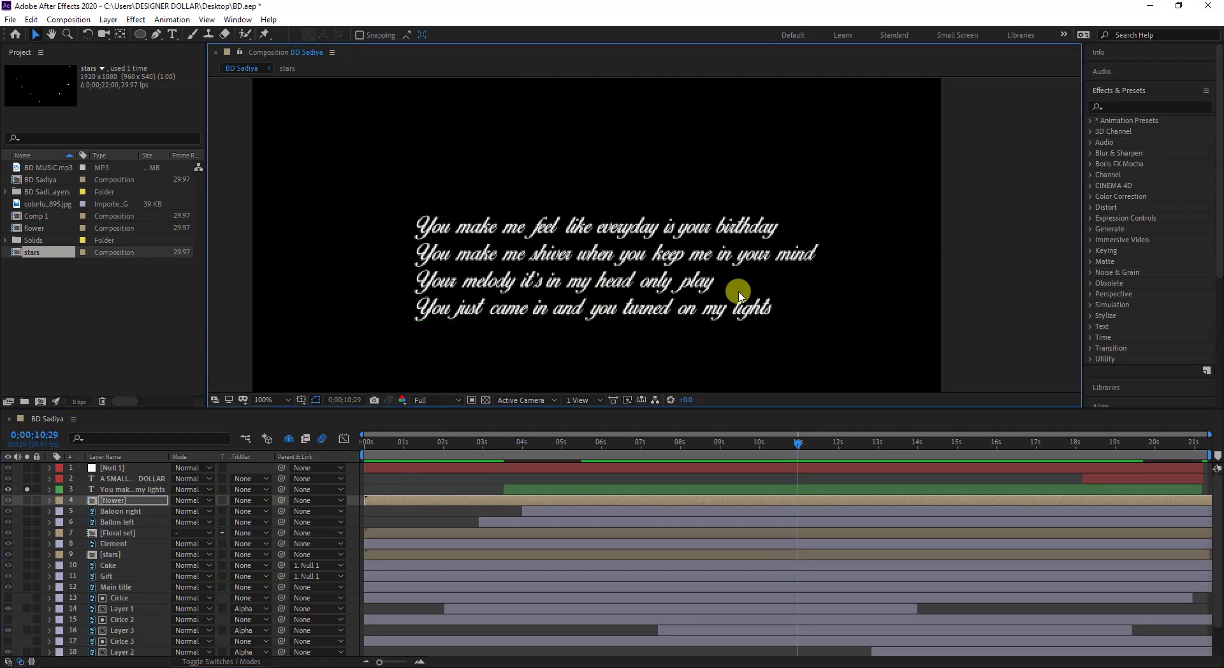
key("p")
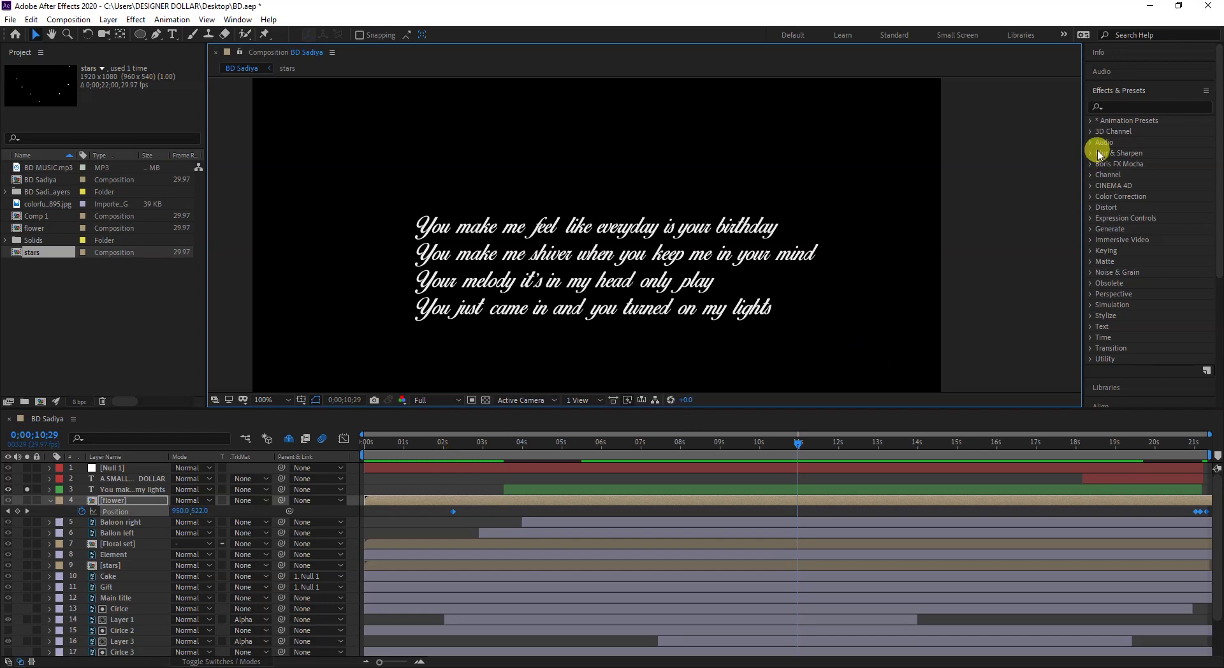
- Browse the Organic text animation presets and select the Dip-Bounce preset
left_click(1094, 121)
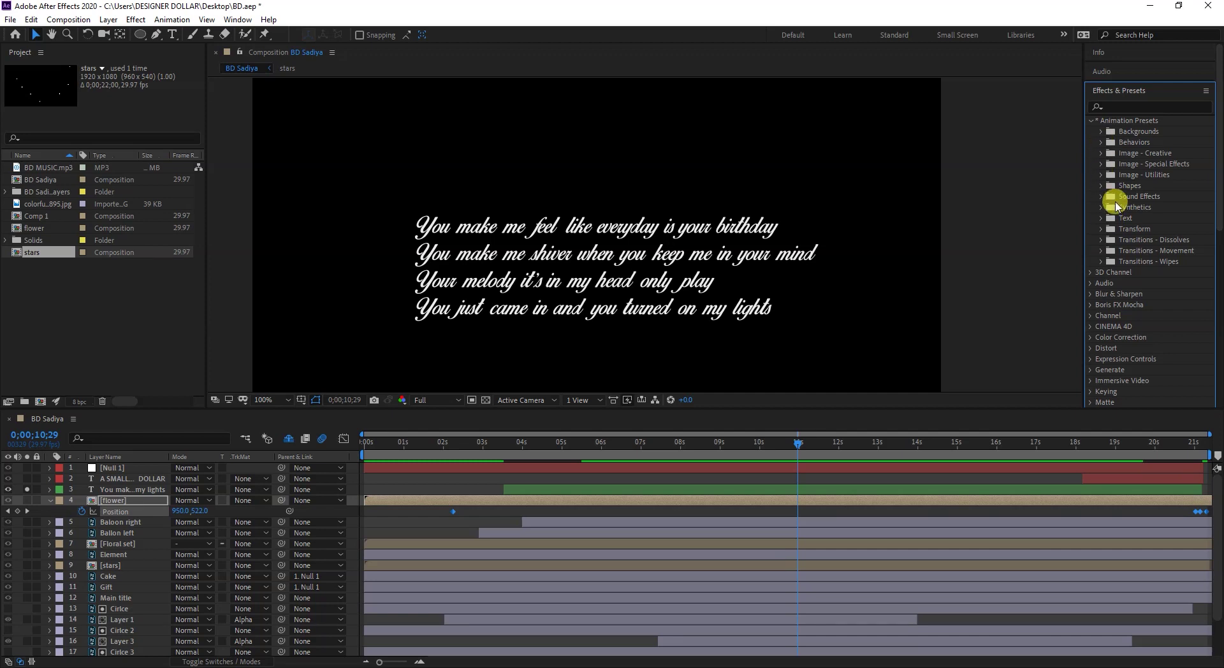
left_click(1101, 218)
scroll(1109, 253, "down", 5)
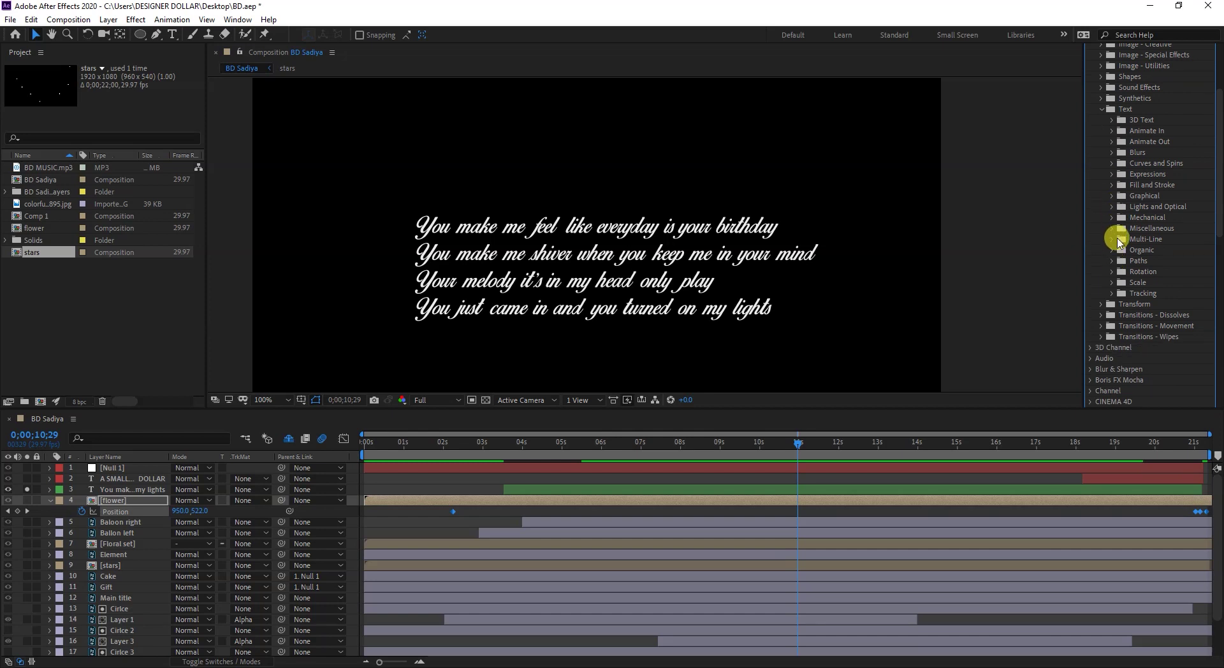
left_click(1113, 251)
scroll(1143, 266, "down", 3)
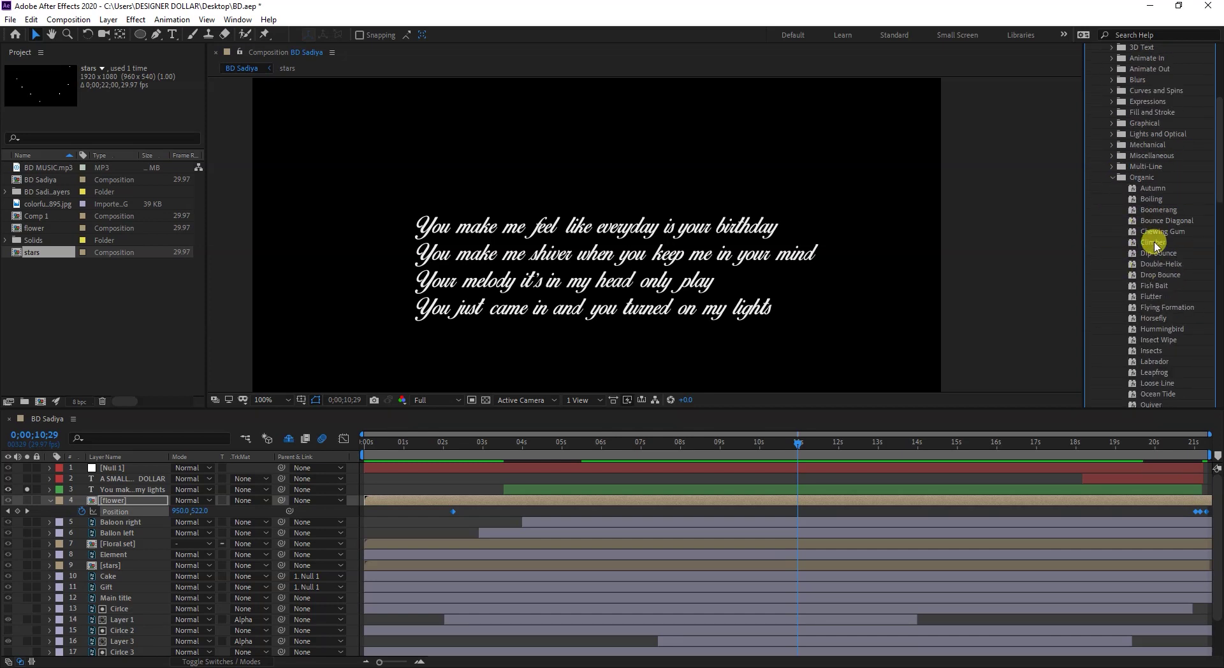
left_click(1152, 190)
scroll(1162, 329, "down", 3)
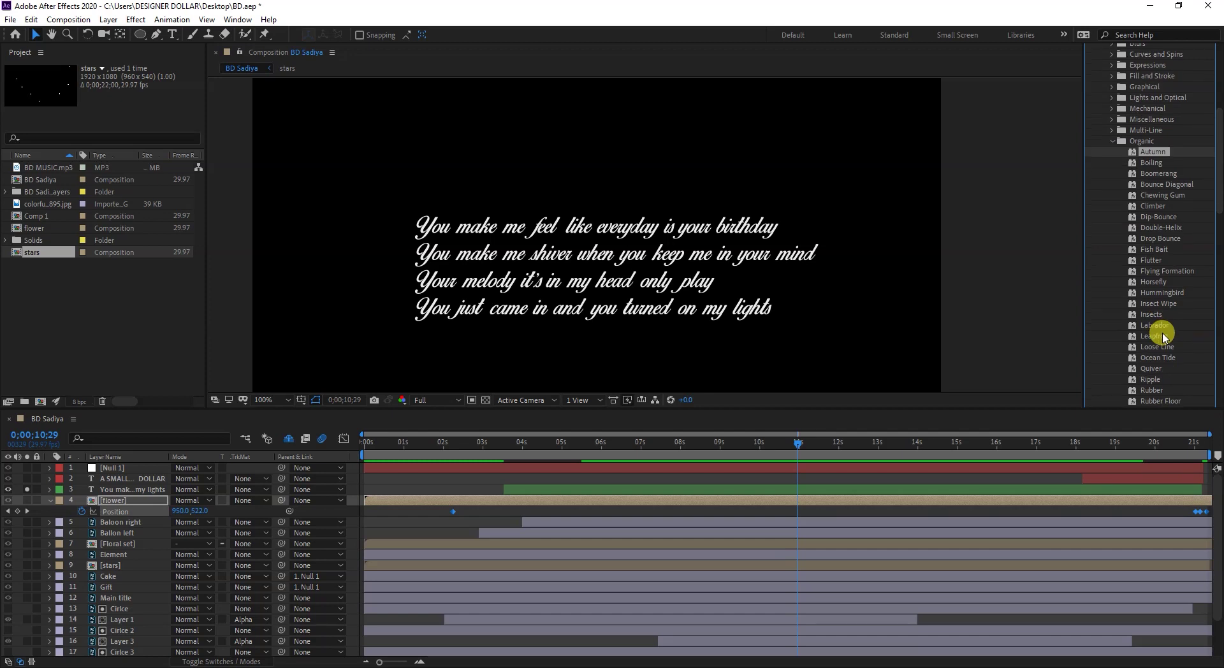
scroll(1162, 339, "up", 2)
left_click(1158, 217)
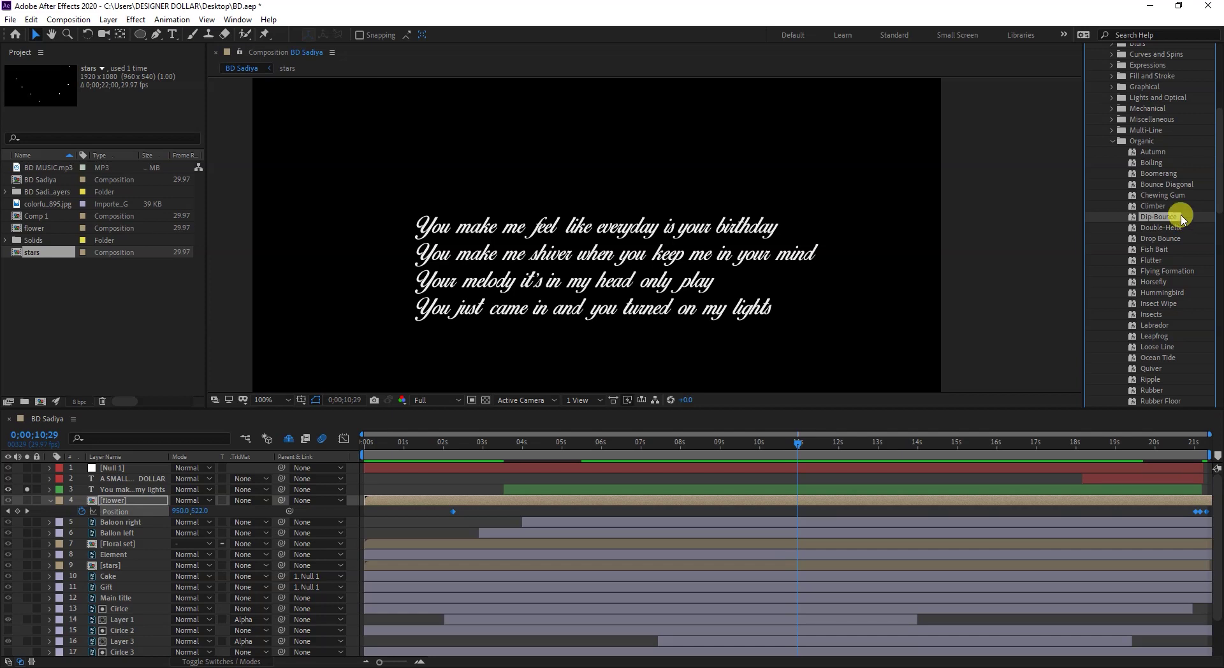
- Preview the verse text's animation from 0;00;01;01 and move the current time to 0;00;07;21
left_click(404, 444)
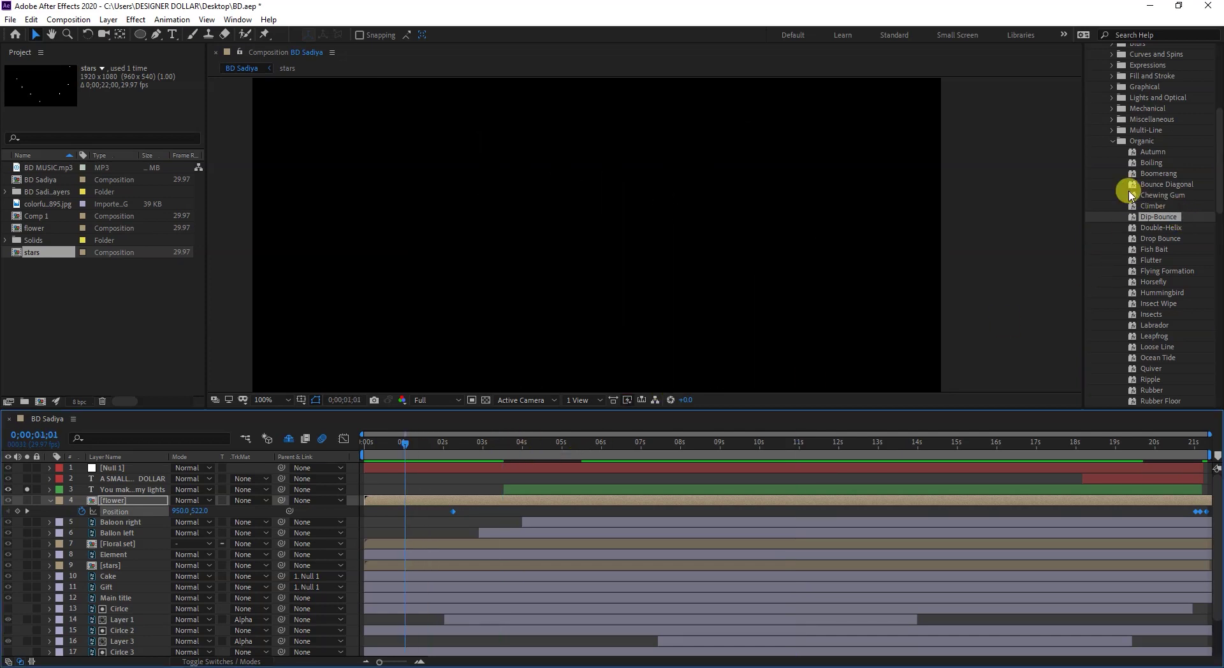
key("space")
key("space")
left_click_drag(679, 447, 668, 483)
- Turn off the verse layer's solo, collapse the flower layer, and solo and select the "A SMALL... DOLLAR" text layer
left_click(27, 489)
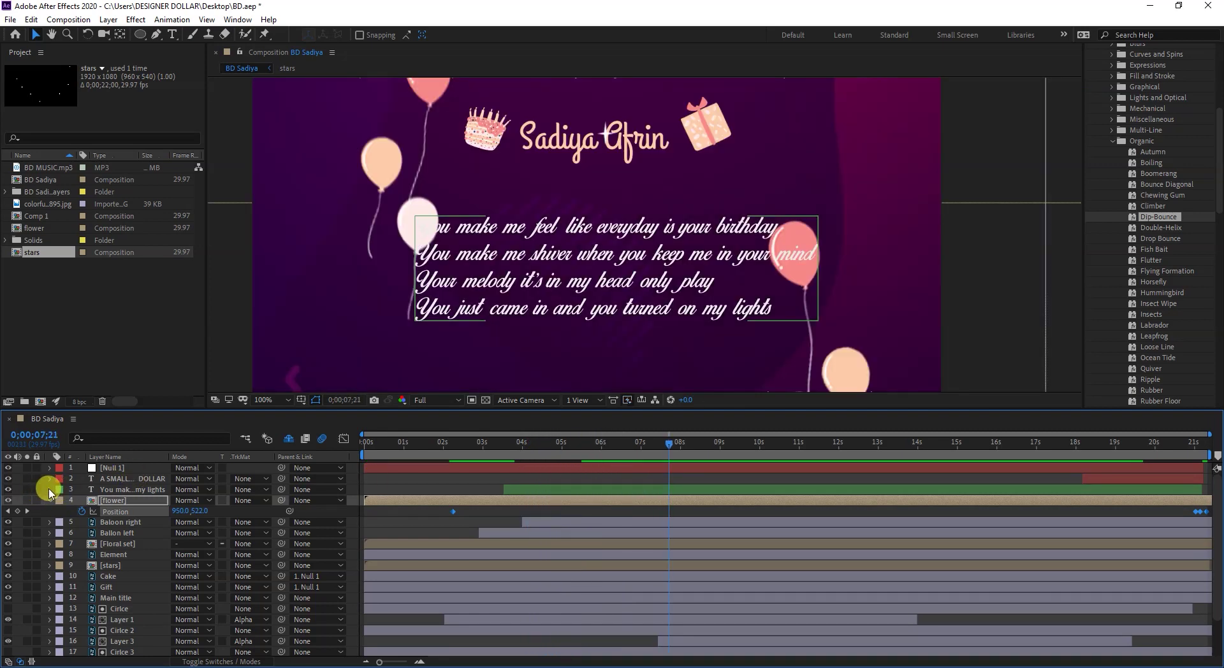
left_click(49, 490)
left_click(50, 489)
left_click(50, 500)
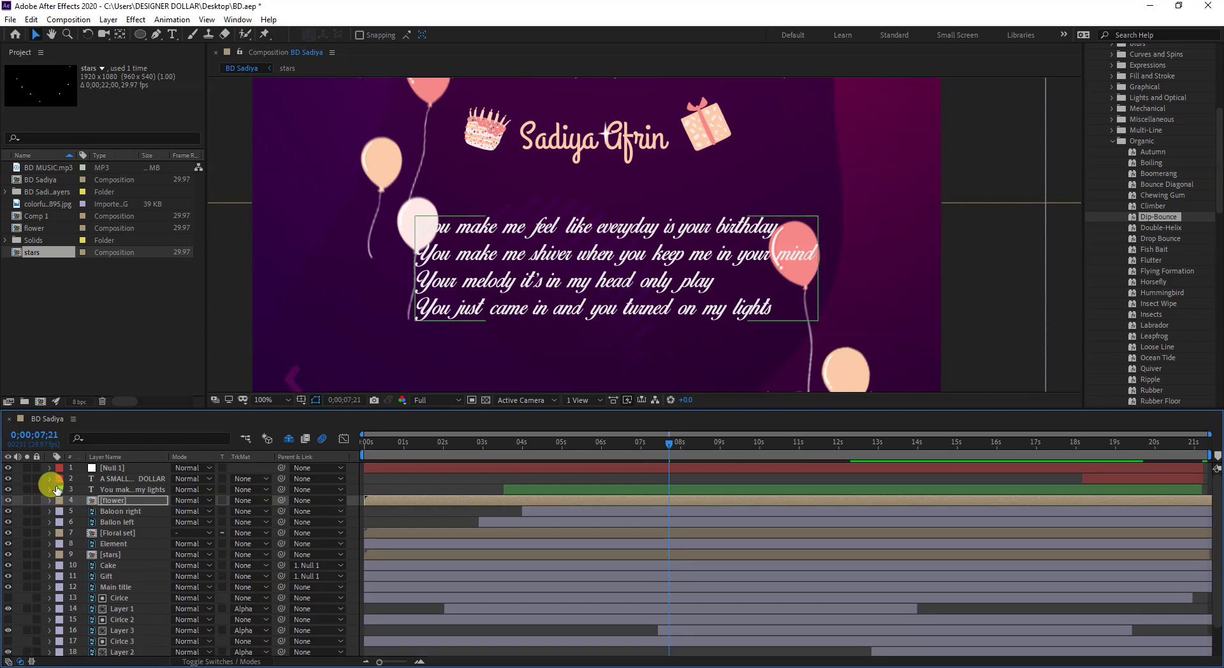
key("F2")
left_click(27, 479)
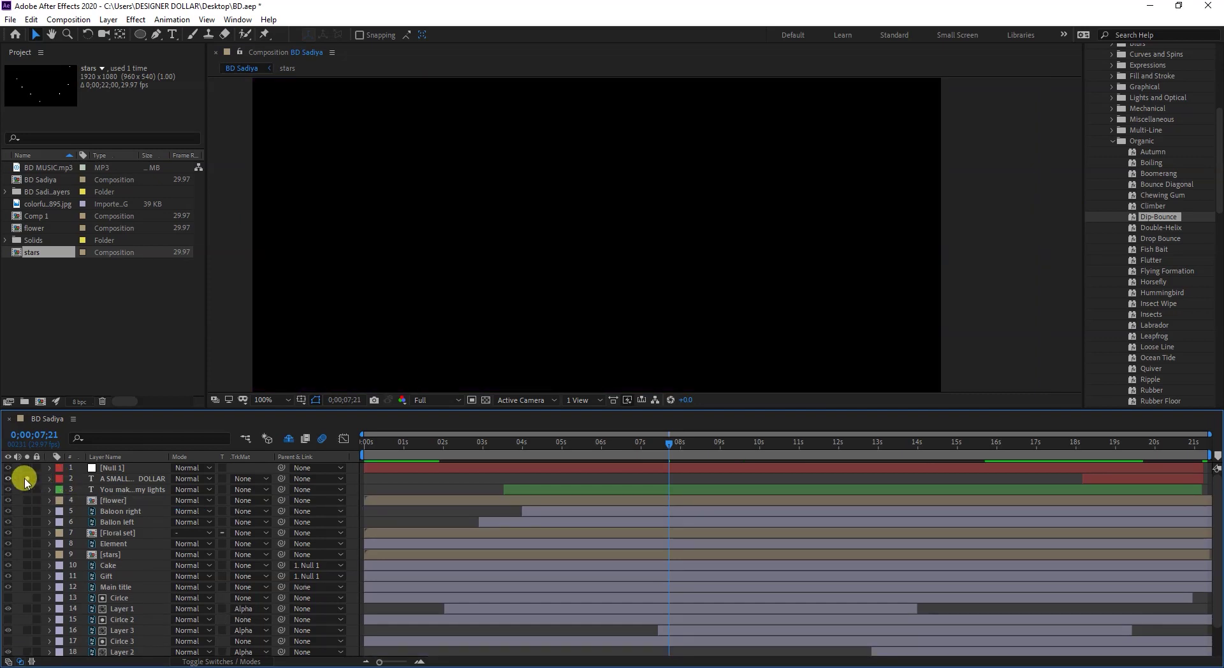
left_click(134, 478)
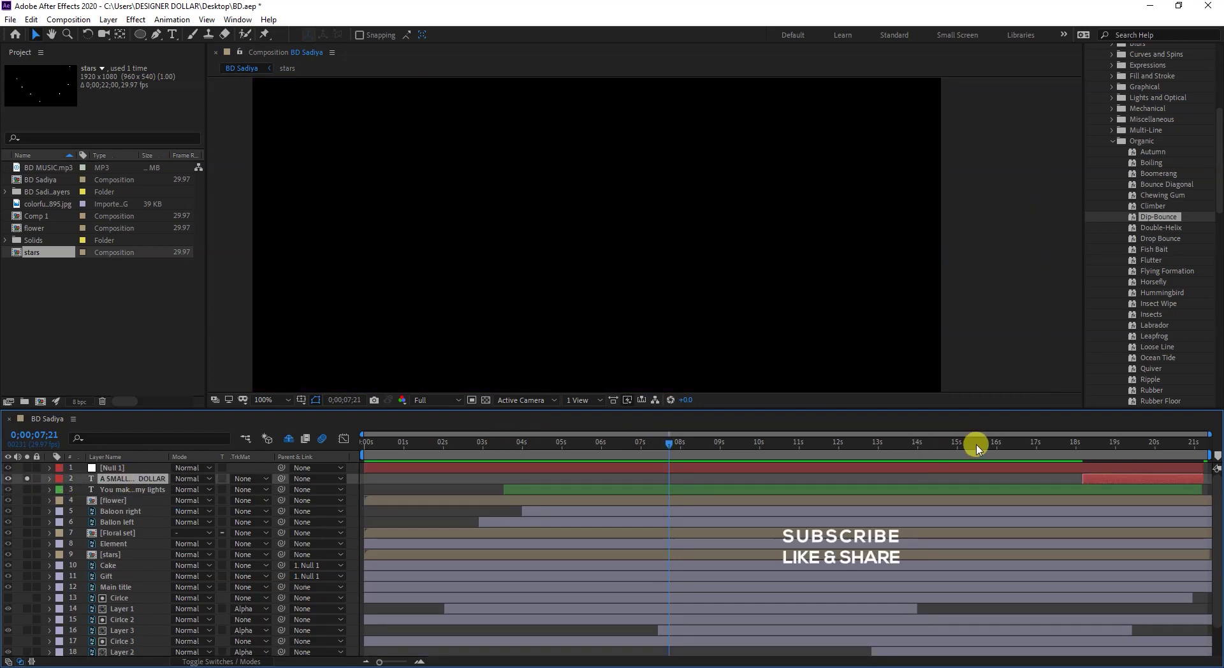
- Scrub through the timeline to examine when the "A SMALL... DOLLAR" text appears in the frame
left_click_drag(955, 443, 437, 446)
scroll(514, 276, "down", 3)
key("h")
left_click_drag(529, 264, 535, 348)
left_click_drag(911, 453, 1171, 446)
key("v")
- Enlarge the view to 200% on the "A SMALL... DOLLAR" text, go to 0;00;17;19, and check the layer's Opacity property
scroll(538, 262, "up", 6)
key("h")
left_click_drag(562, 290, 567, 180)
key("v")
left_click_drag(1016, 456, 1061, 456)
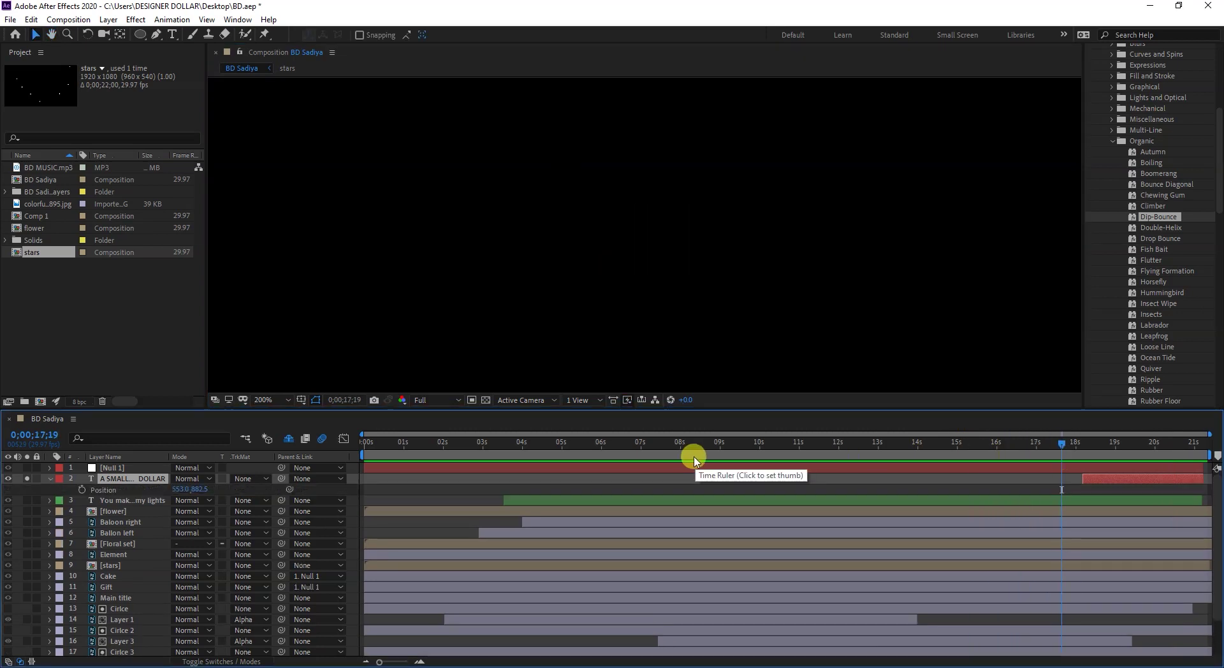
key("t")
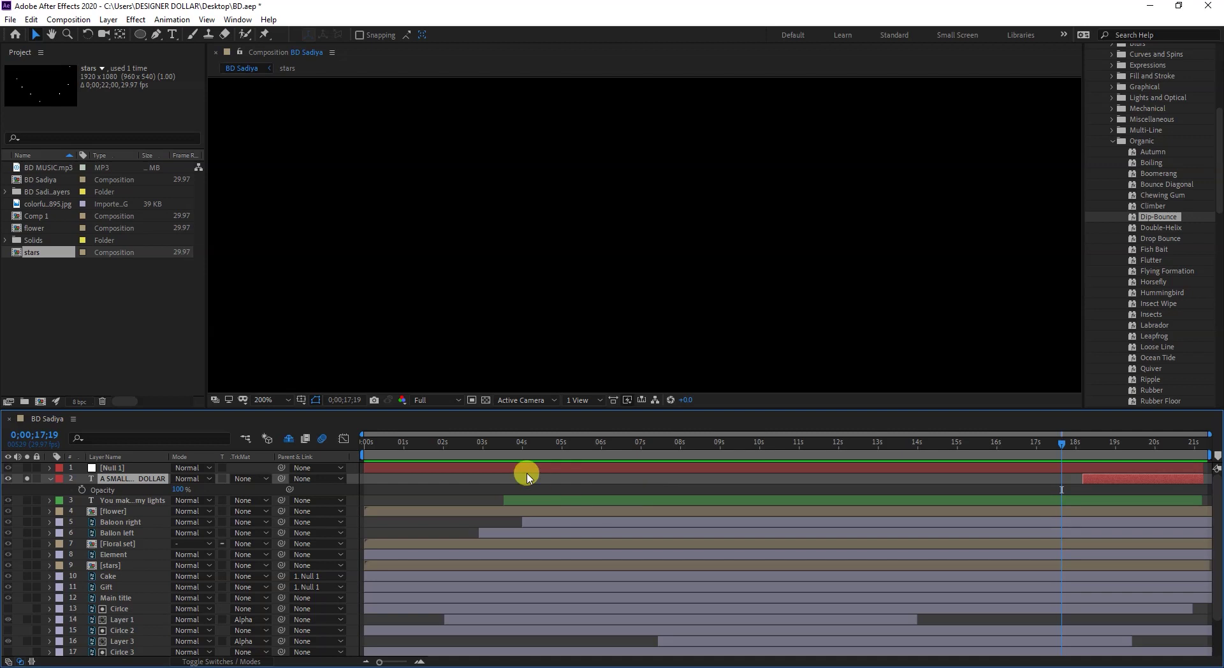
key("t")
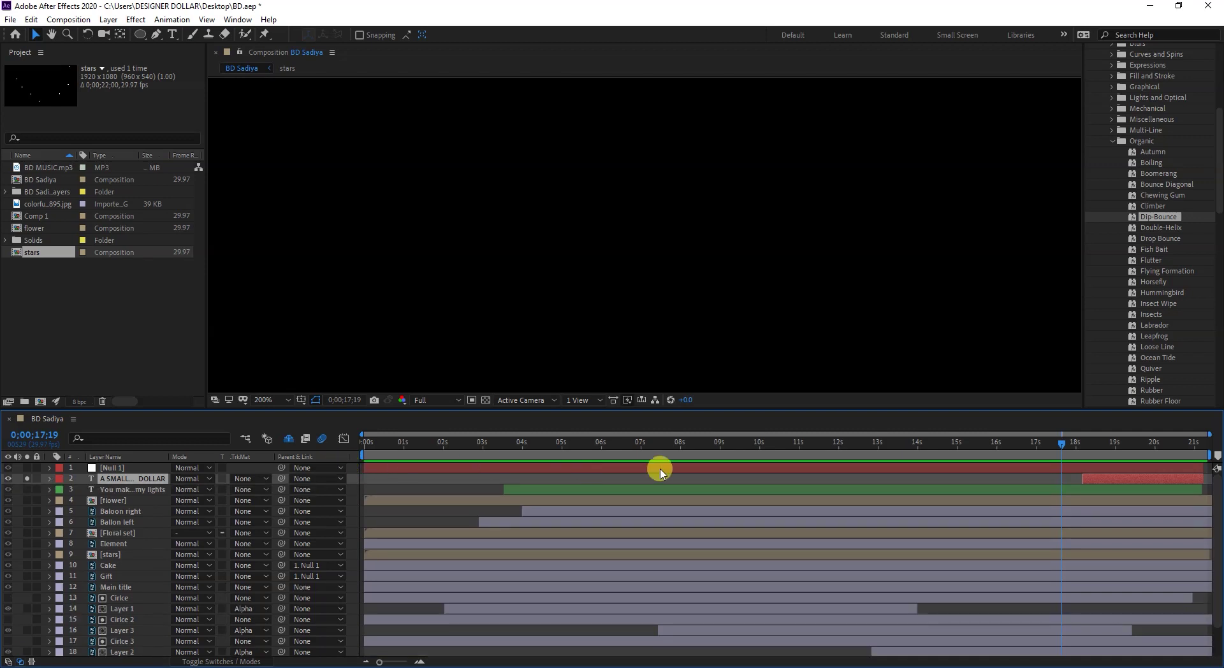
left_click(1066, 445)
- Return to 0;00;00;00, solo Null 1 in place of the text layer, and select its child layers Cake and Gift
left_click_drag(1068, 444, 182, 484)
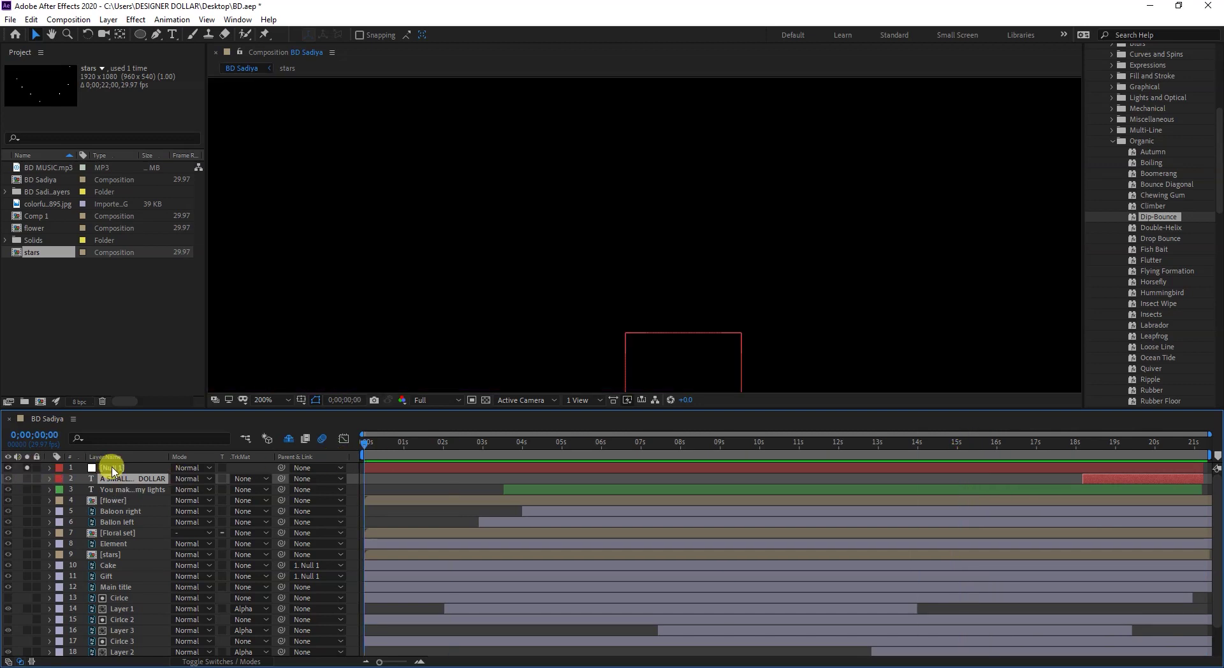
left_click(112, 468)
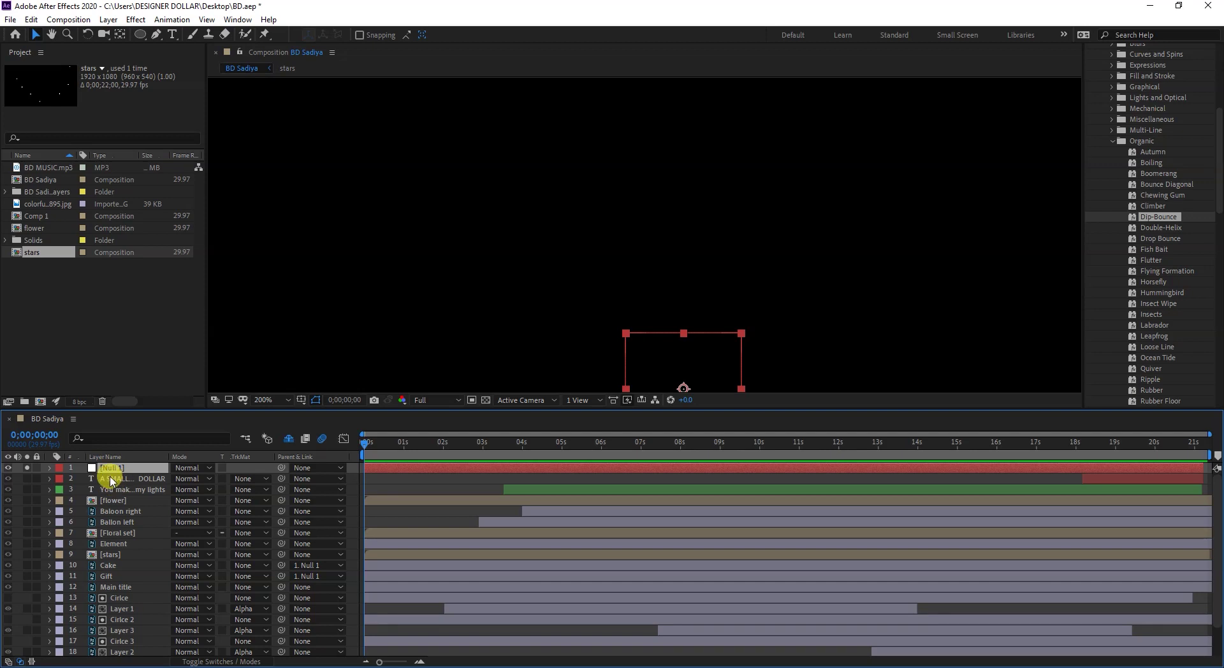
scroll(121, 503, "down", 1)
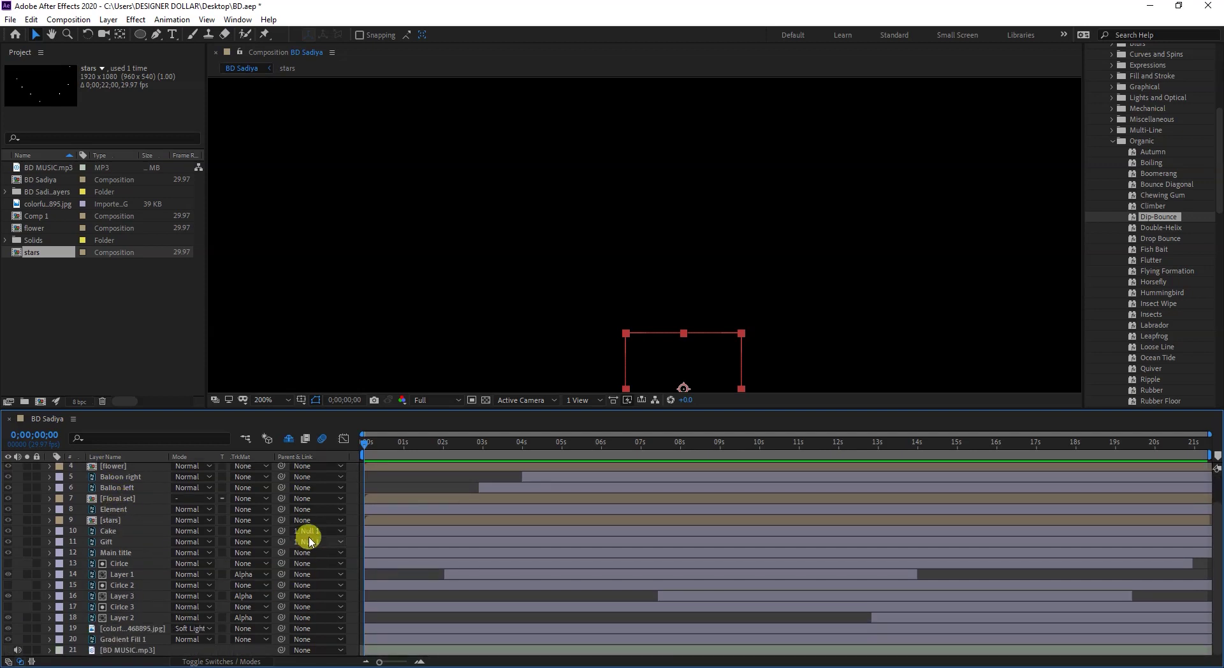
left_click(147, 534)
left_click(148, 541, "shift")
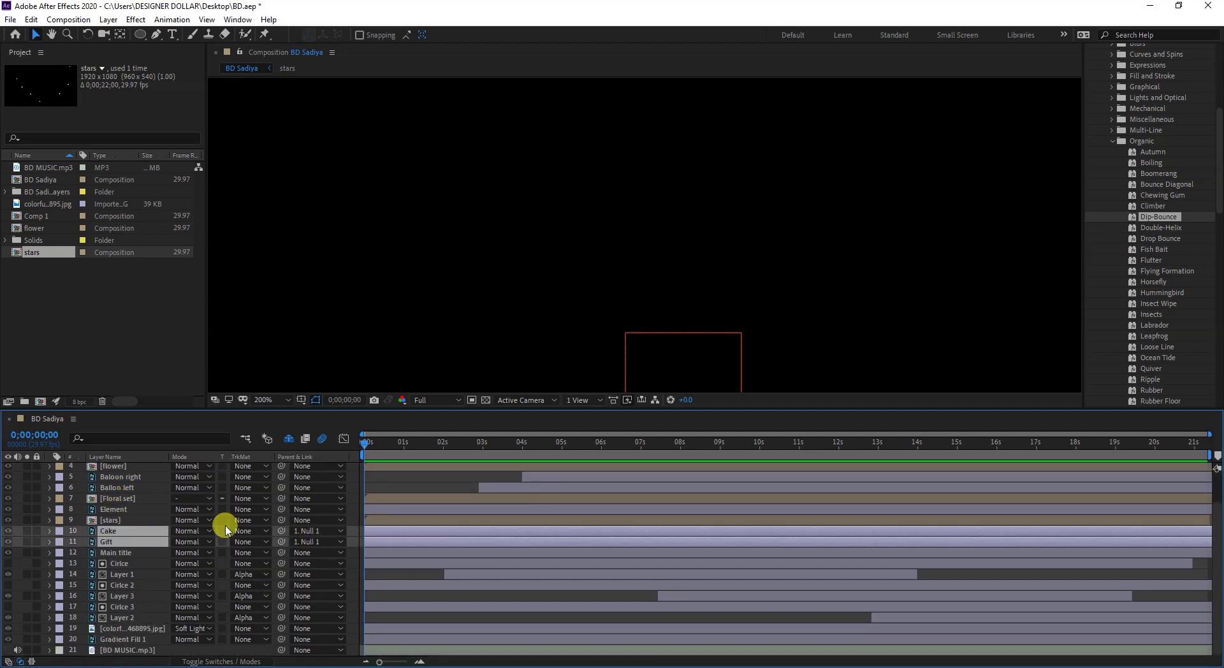
scroll(226, 529, "up", 1)
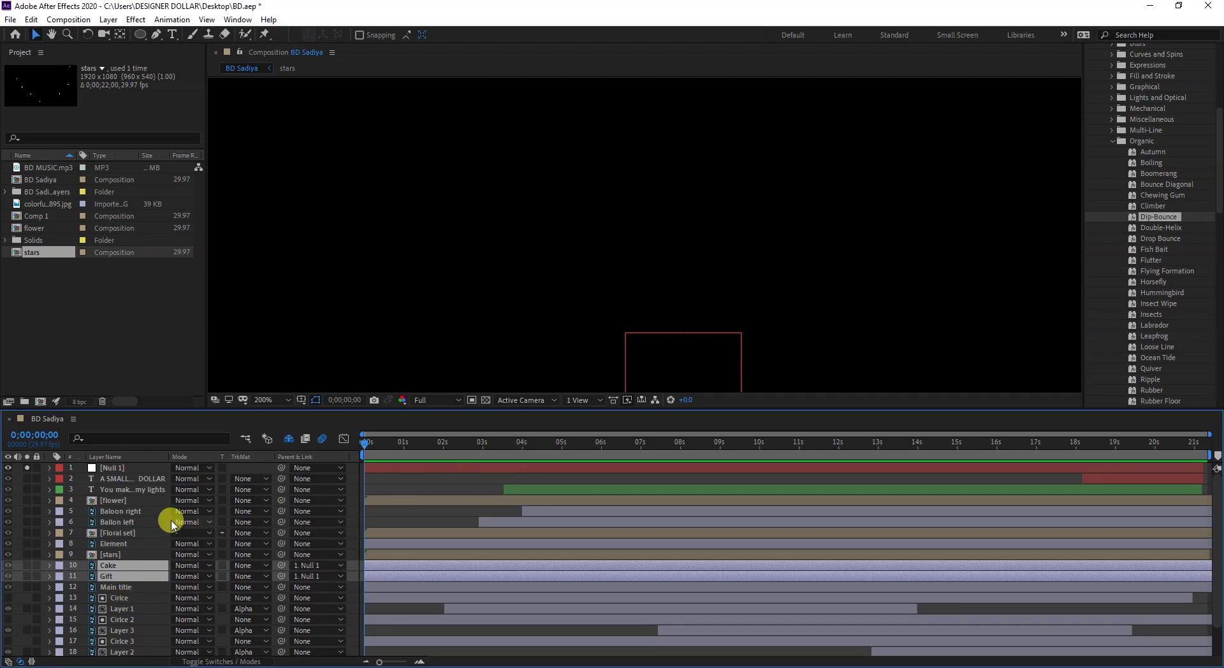
- Select Null 1, Gift and Cake one after another, ending with Null 1 selected
left_click(137, 469)
left_click(130, 576)
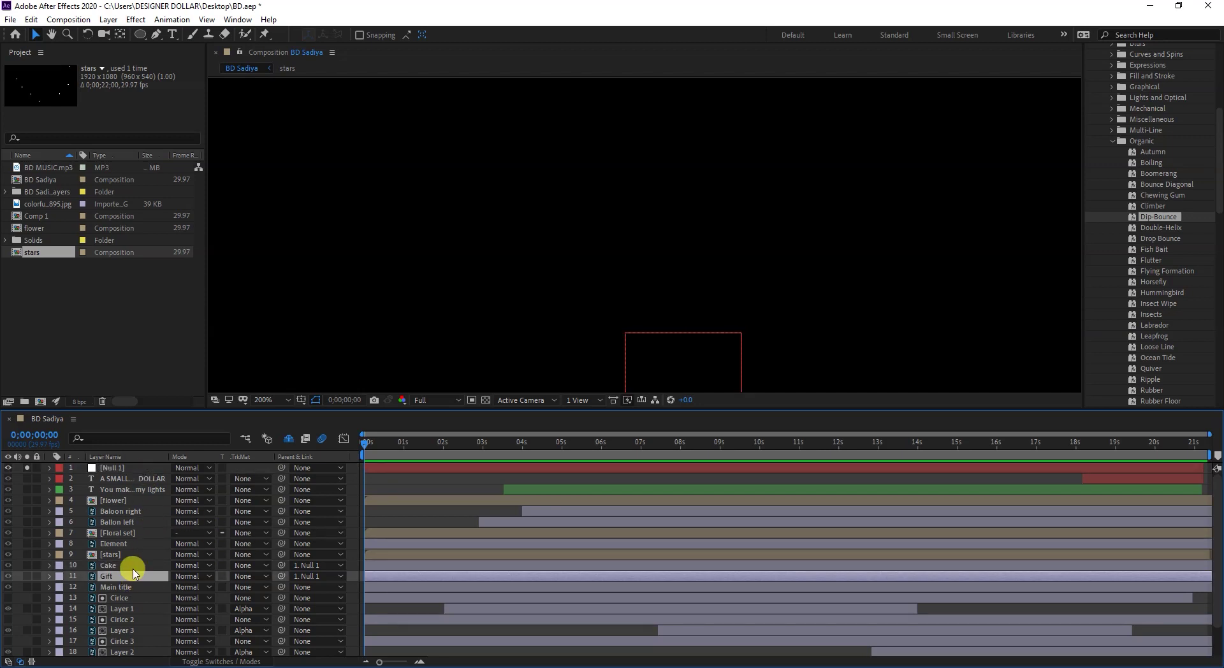
left_click(125, 566)
left_click(132, 470)
- Show the composition at 25% and scrub through 0;00;14;28 to 0;00;18;14 to examine the null object
left_click_drag(437, 446, 954, 441)
scroll(778, 322, "down", 3)
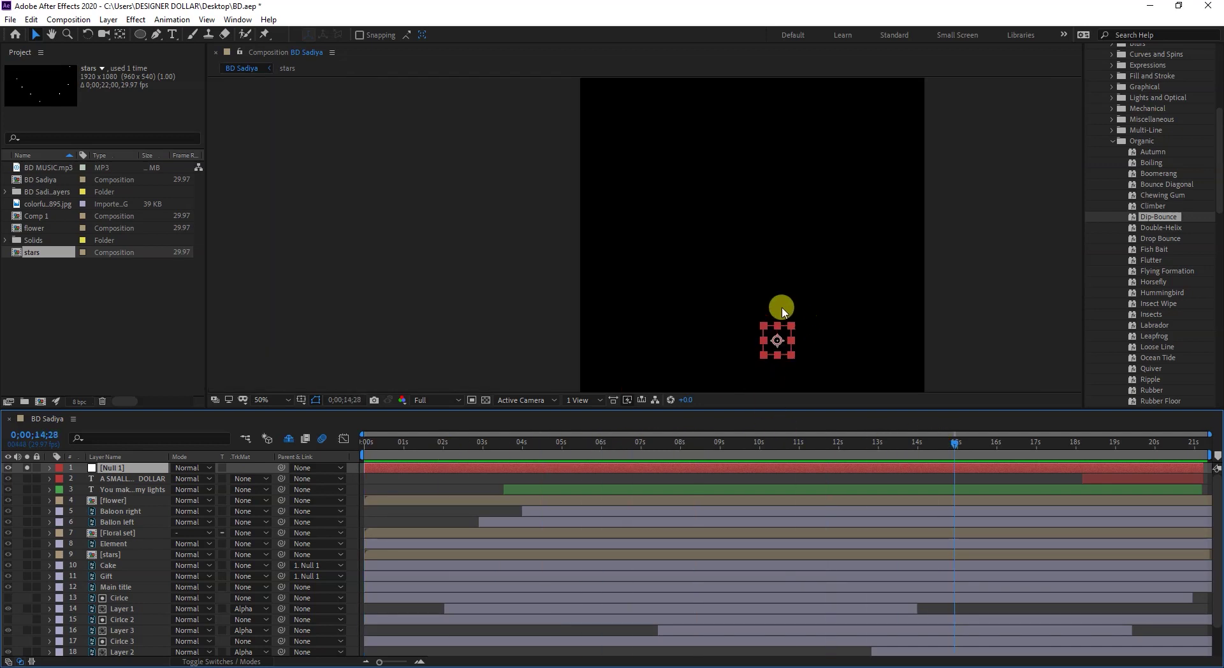
left_click_drag(778, 321, 623, 126)
scroll(631, 155, "down", 2)
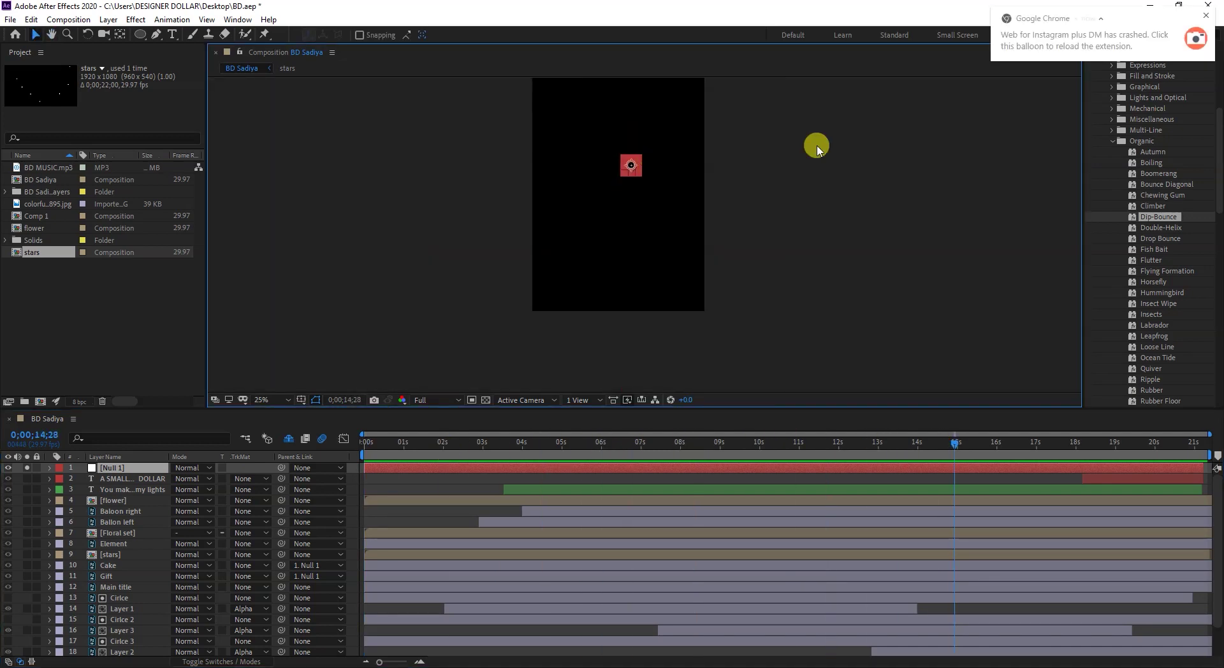
left_click(1207, 13)
left_click_drag(917, 449, 1096, 466)
- Turn off Null 1's solo and view the complete birthday design at 0;00;10;14
left_click(23, 470)
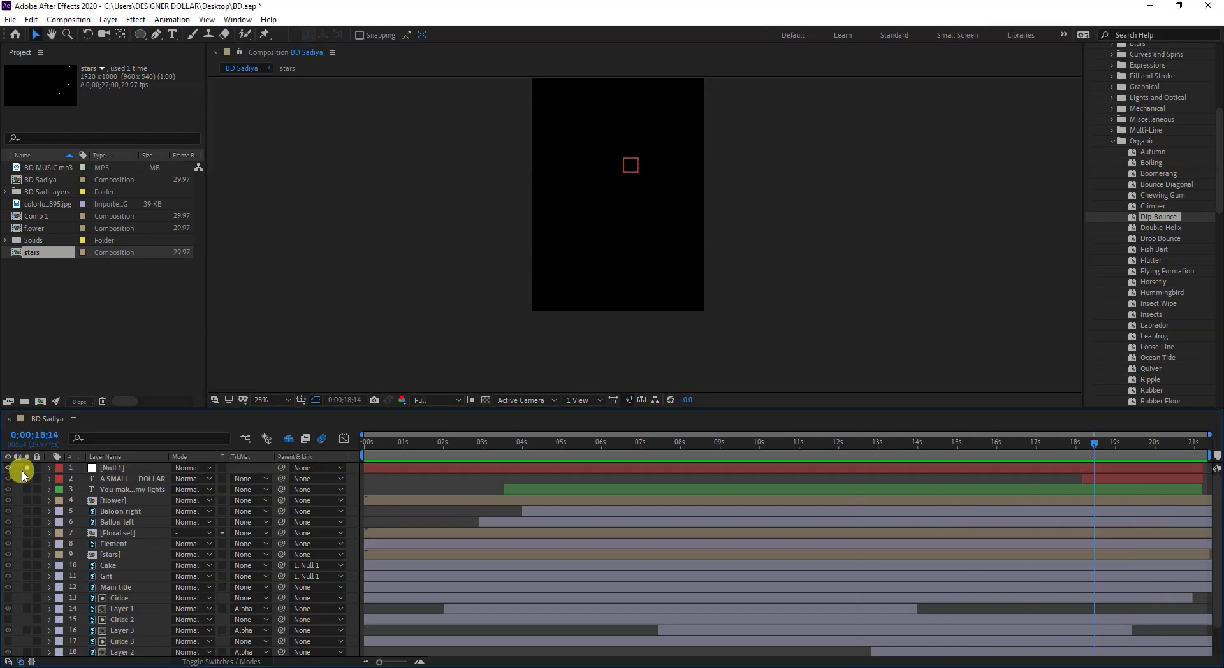
left_click(27, 472)
left_click(776, 446)
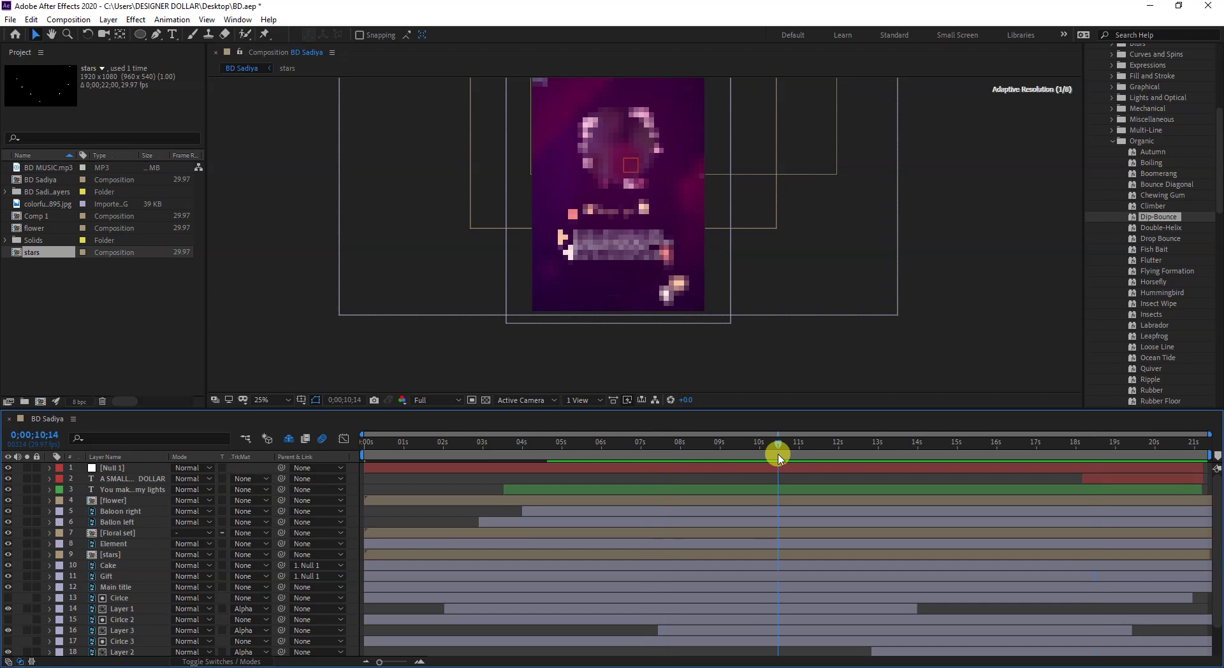
scroll(640, 197, "down", 1)
left_click_drag(641, 194, 642, 234)
scroll(634, 291, "up", 1)
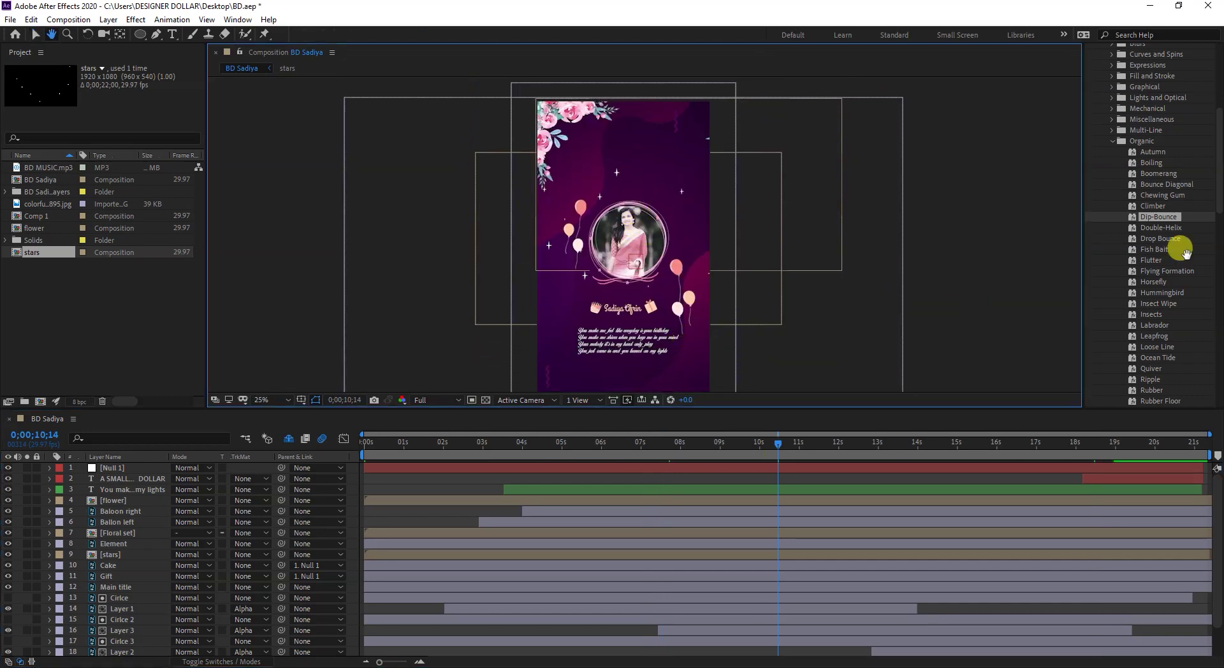
- Switch back to the Selection tool and collapse the Organic text presets folder
left_click(1110, 144)
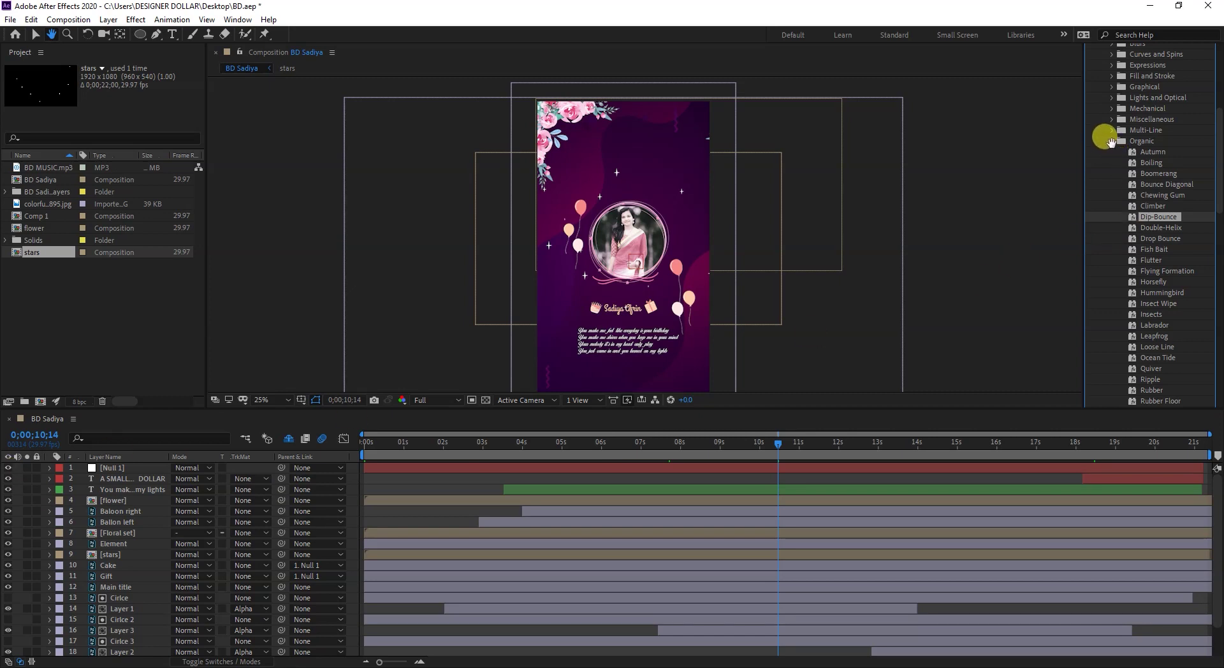
left_click(36, 35)
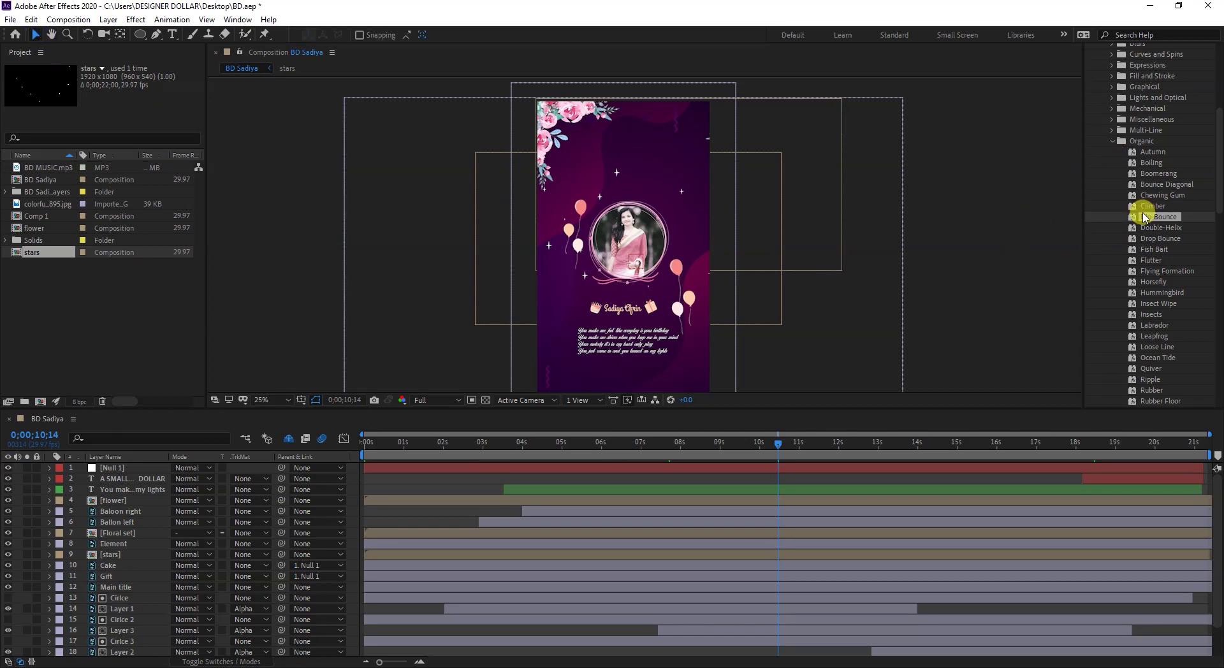
left_click(1112, 141)
scroll(1127, 174, "up", 5)
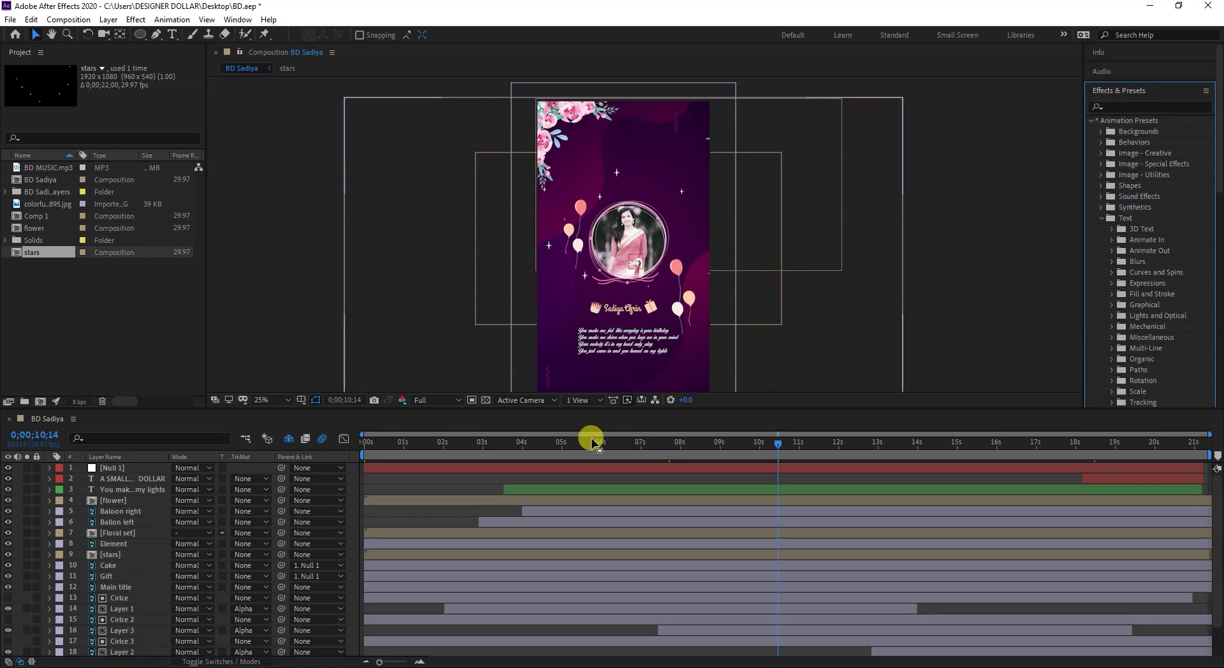
- Scrub the complete birthday animation to 0;00;11;02 and return the current time to 0;00;00;00
left_click(539, 442)
left_click_drag(365, 443, 803, 475)
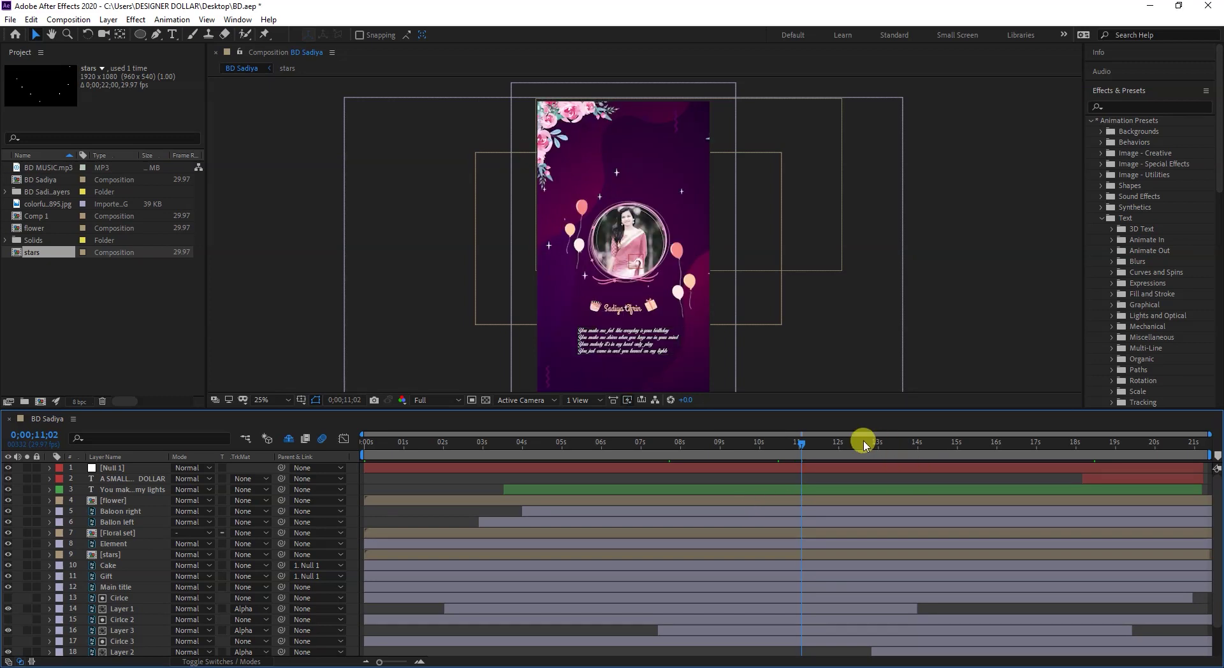
key("Home")
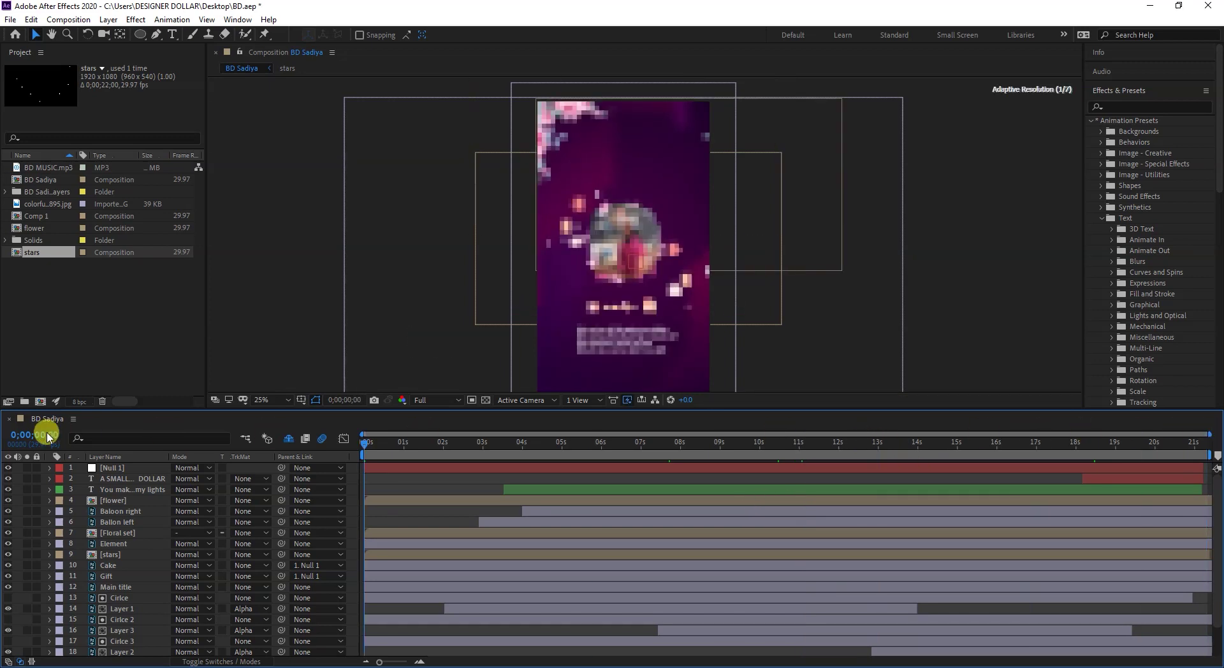
- Preview the complete birthday animation from the start, and preview it again from 0;00;05;22
key("space")
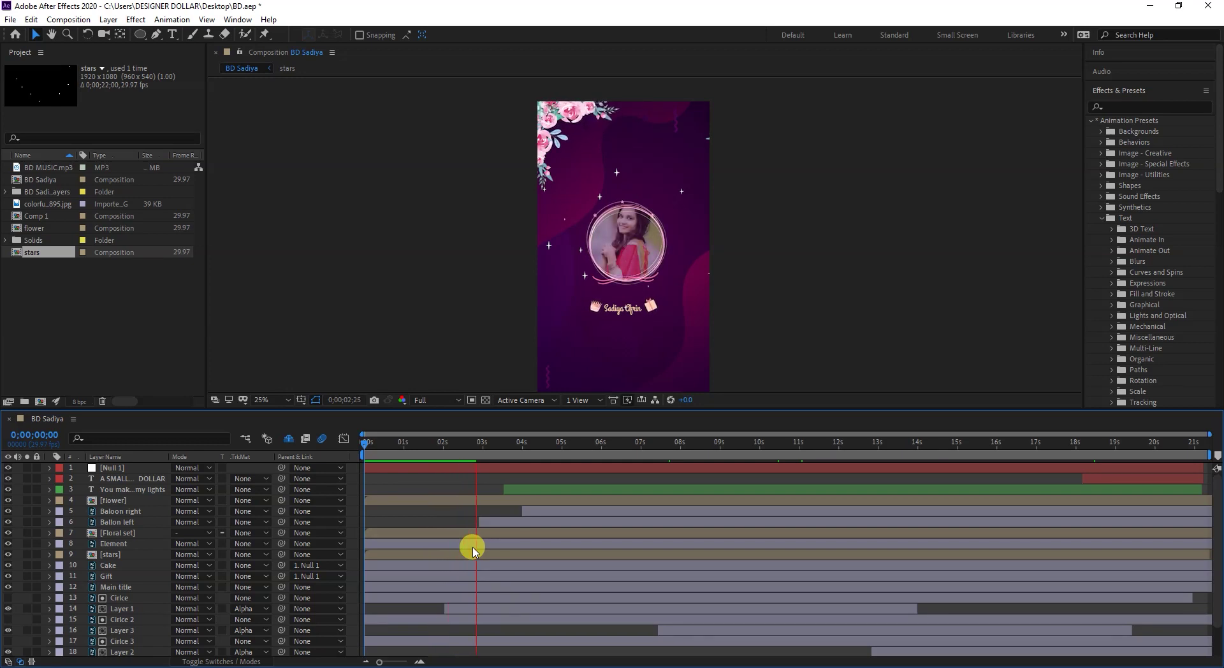
key("space")
left_click(592, 444)
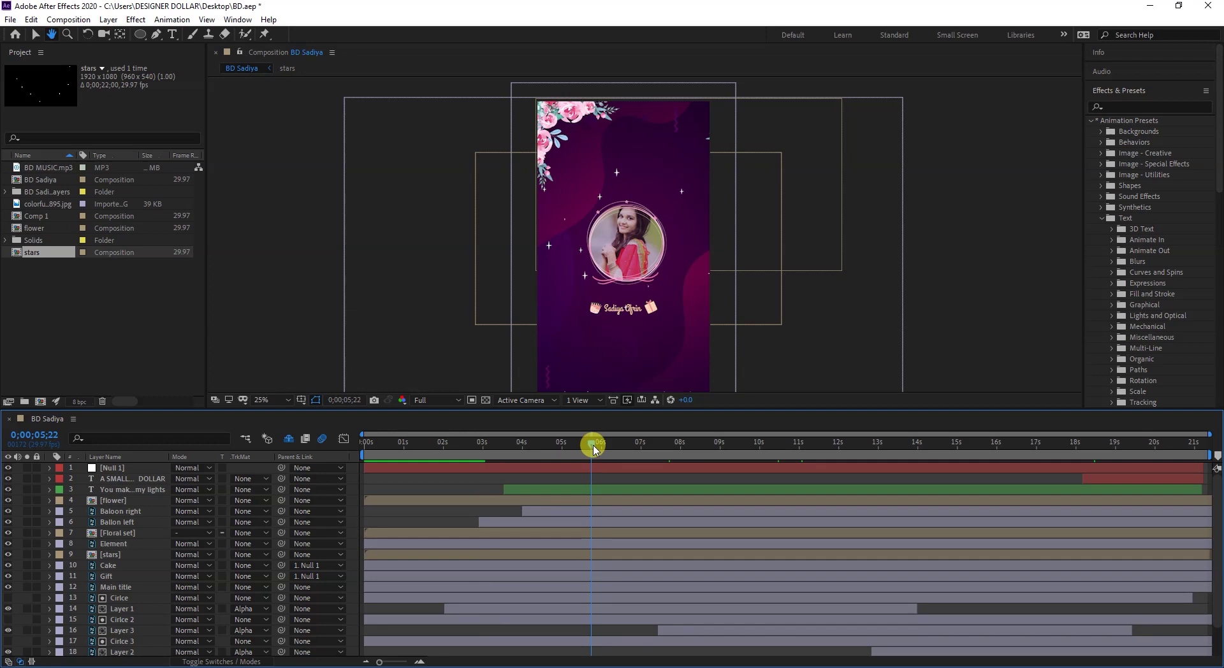
key("space")
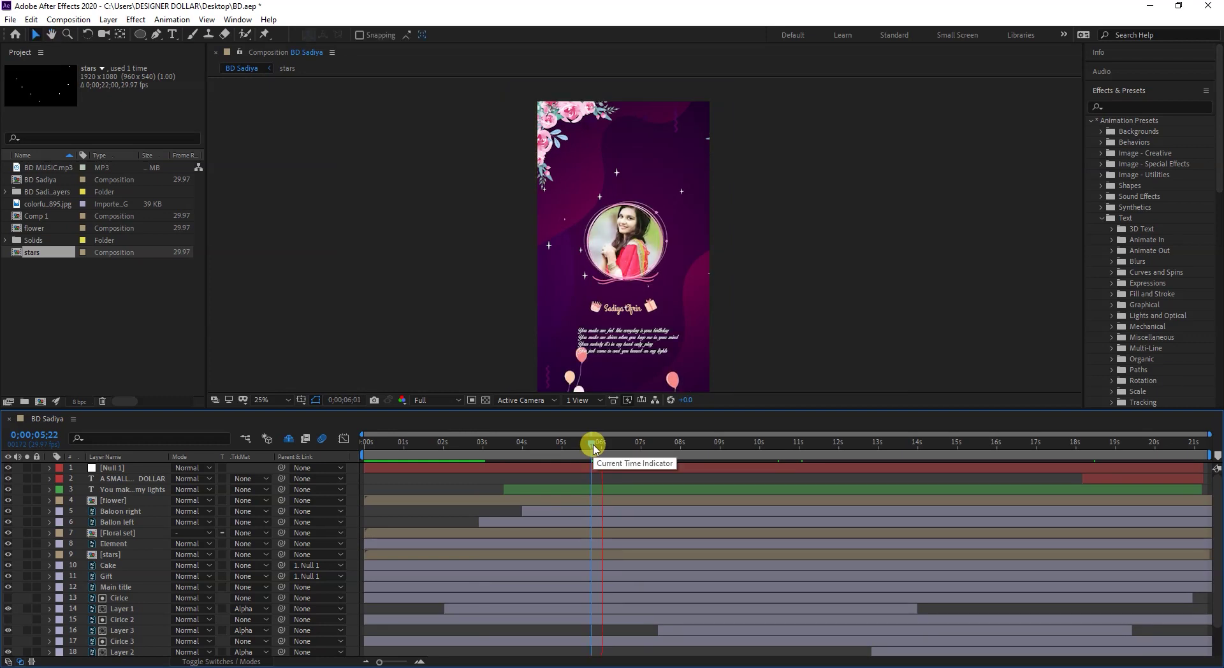
key("space")
- View the design at 0;00;05;29 with the whole frame shifted into view, and return to the Selection tool
left_click_drag(698, 451, 599, 444)
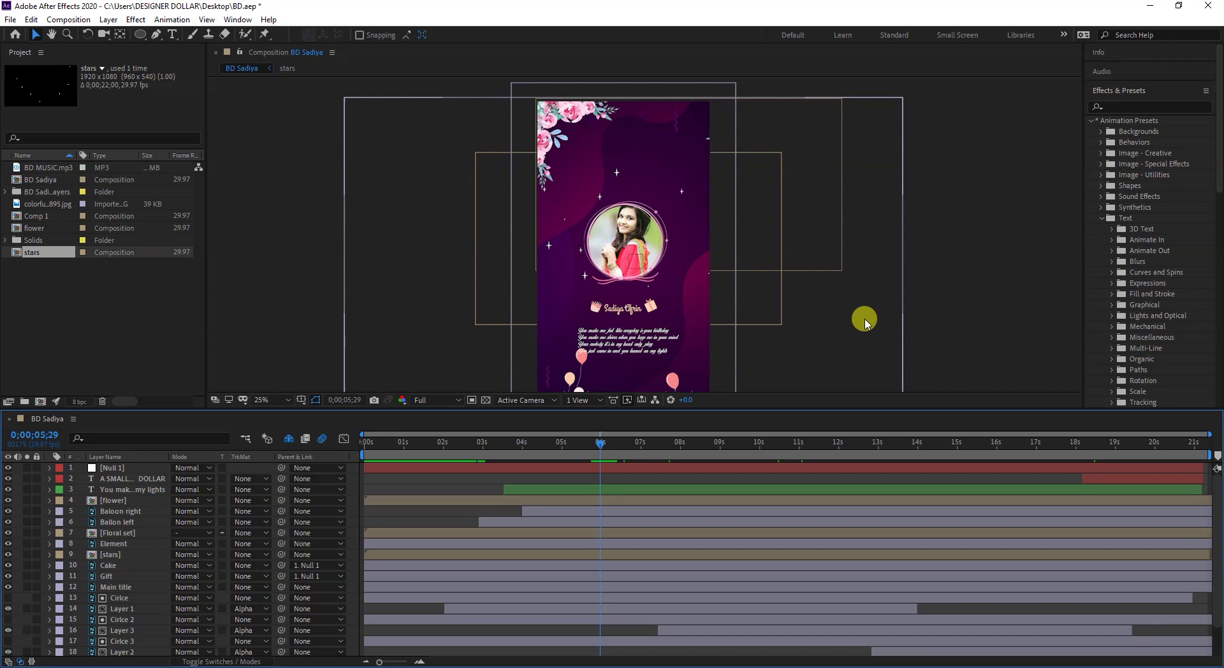
key("h")
left_click_drag(696, 225, 699, 206)
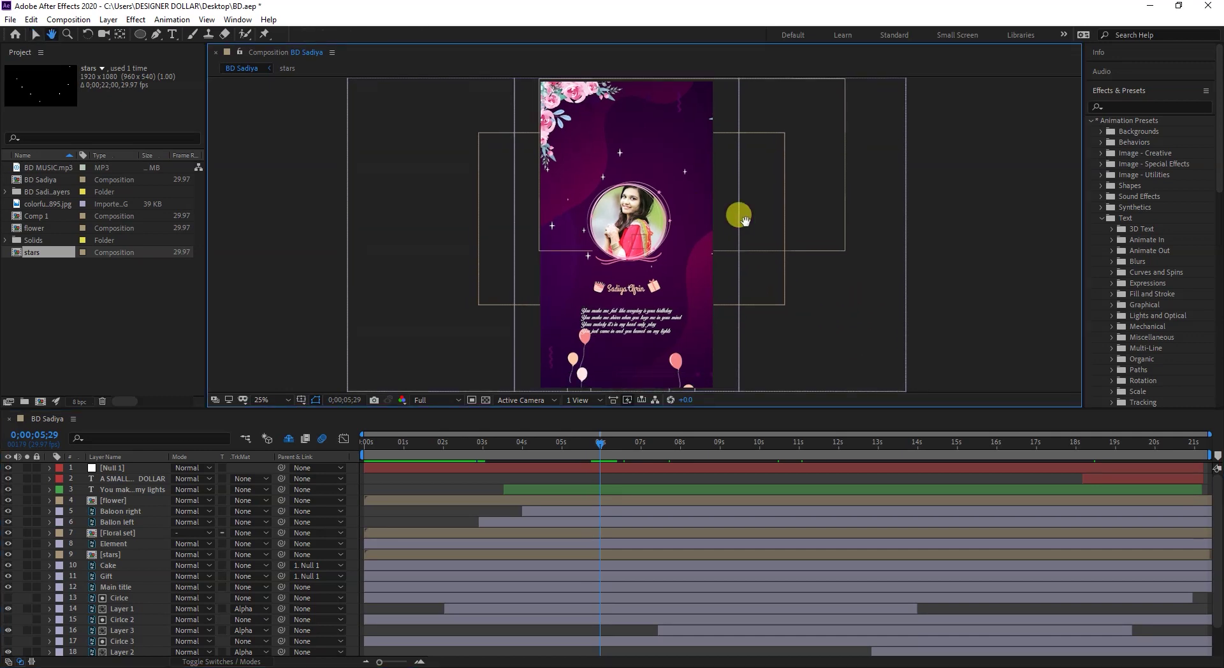
key("v")
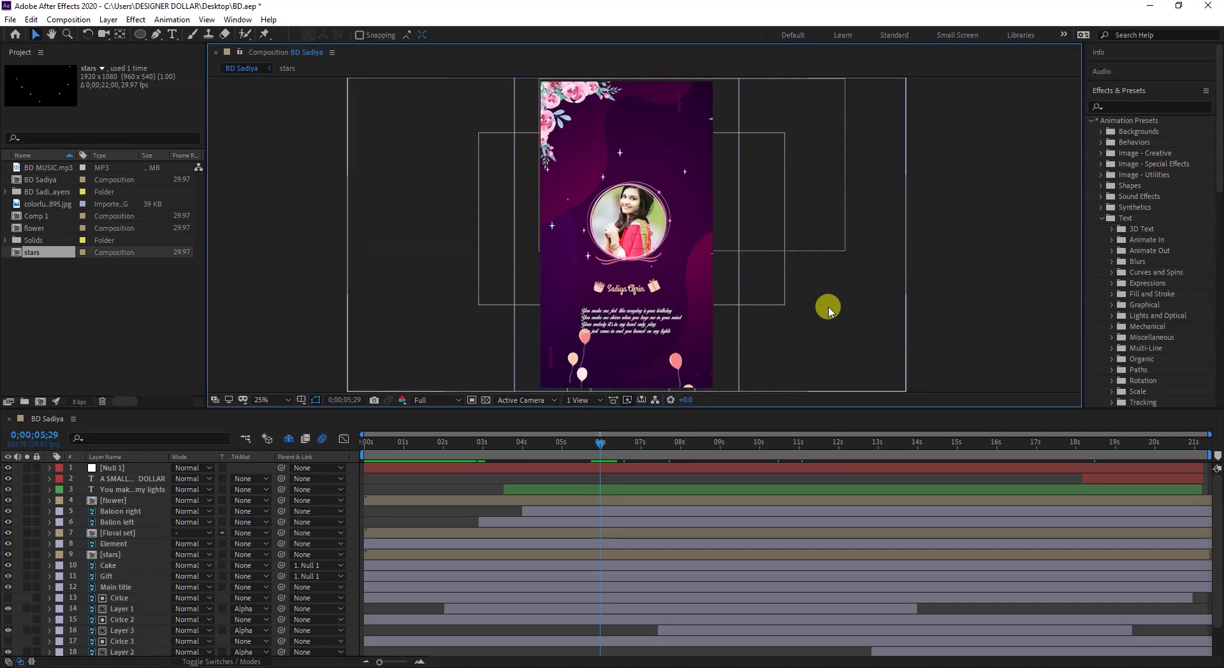